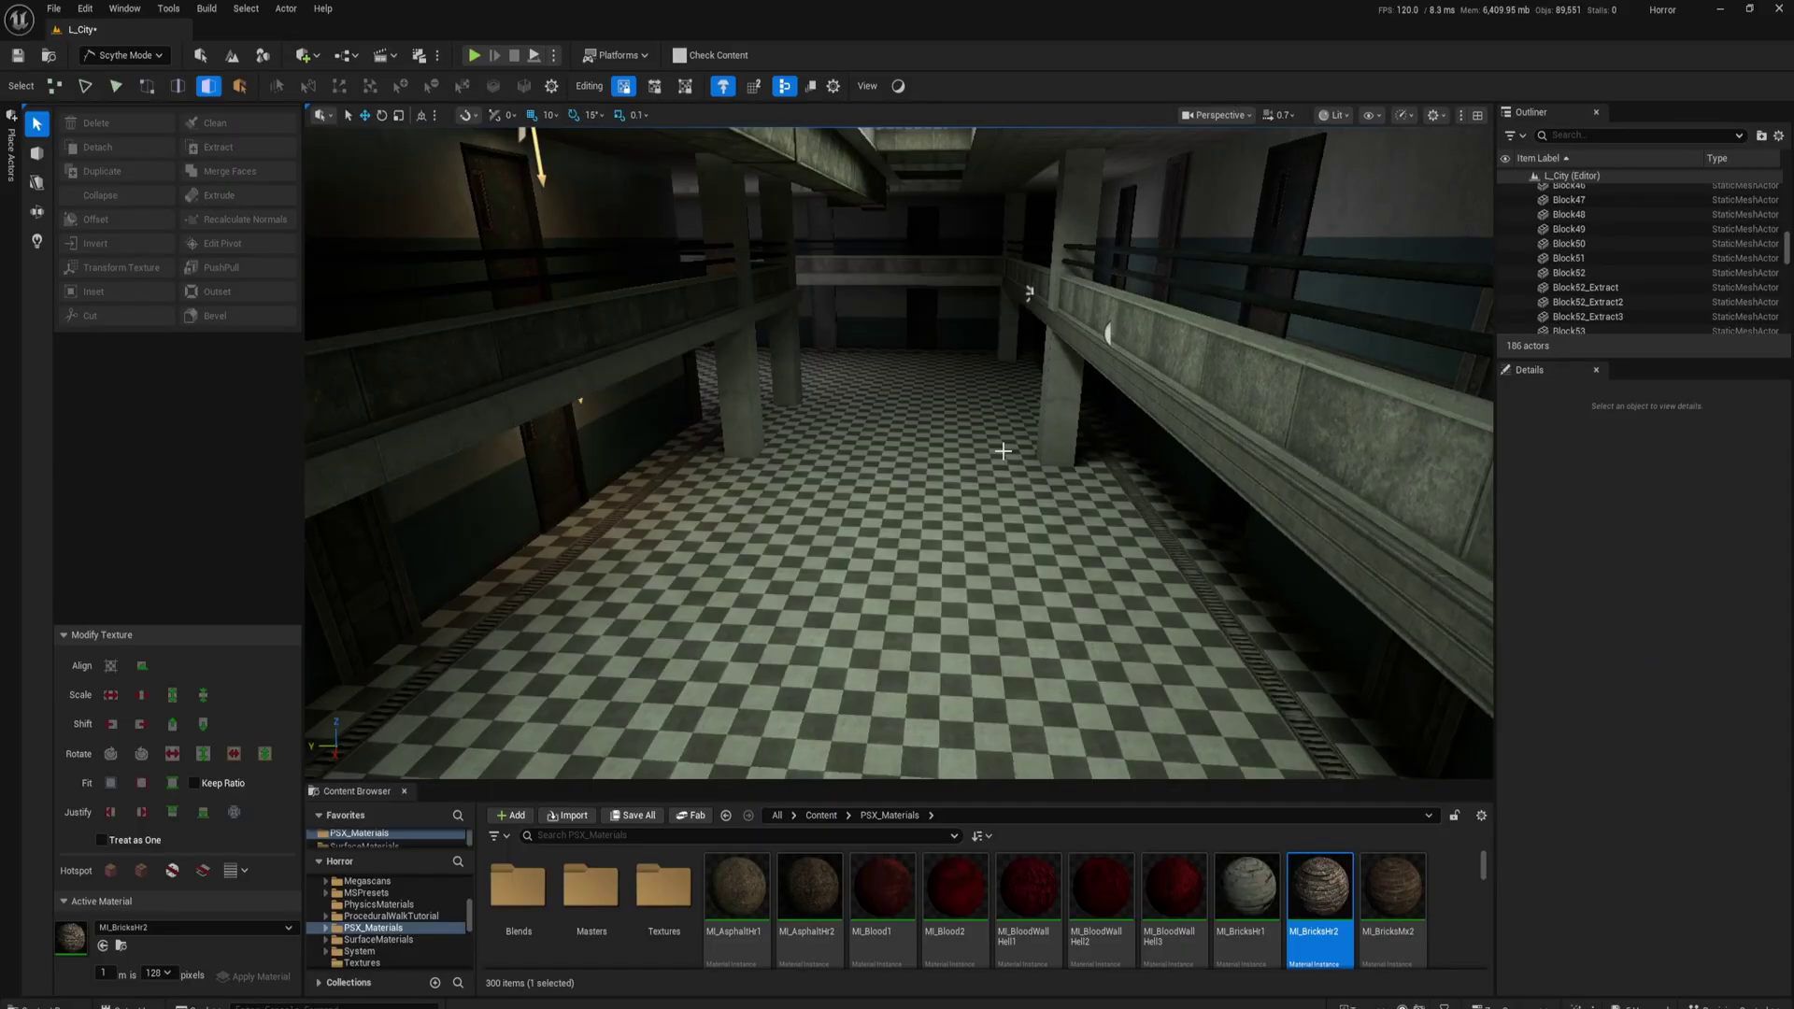
Step: Switch the viewport to Shaded Unlit and select the top face of the gridded block outside the building
{"action": "key", "text": "s"}
{"action": "mouse_move", "coordinate": [897, 453]}
{"action": "right_mouse_down"}
{"action": "mouse_move", "coordinate": [897, 374]}
{"action": "mouse_move", "coordinate": [906, 453]}
{"action": "right_mouse_up"}
{"action": "left_click", "coordinate": [897, 87]}
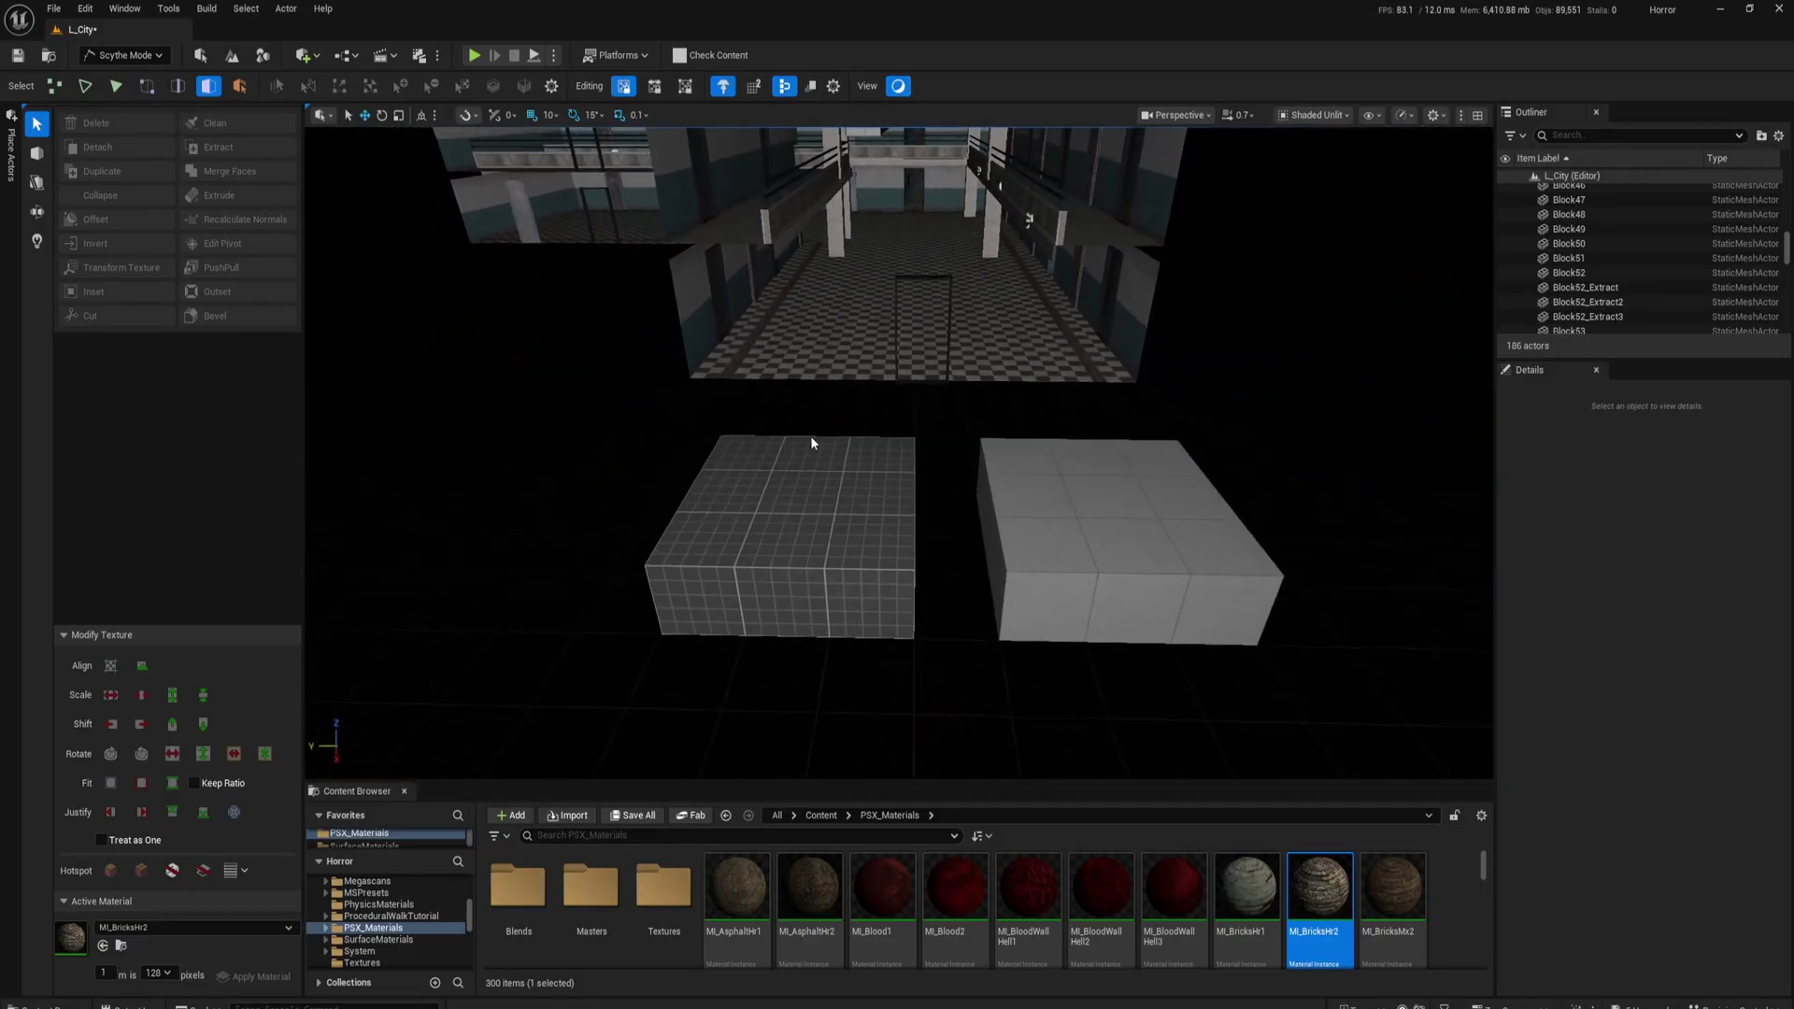
{"action": "left_click", "coordinate": [805, 445]}
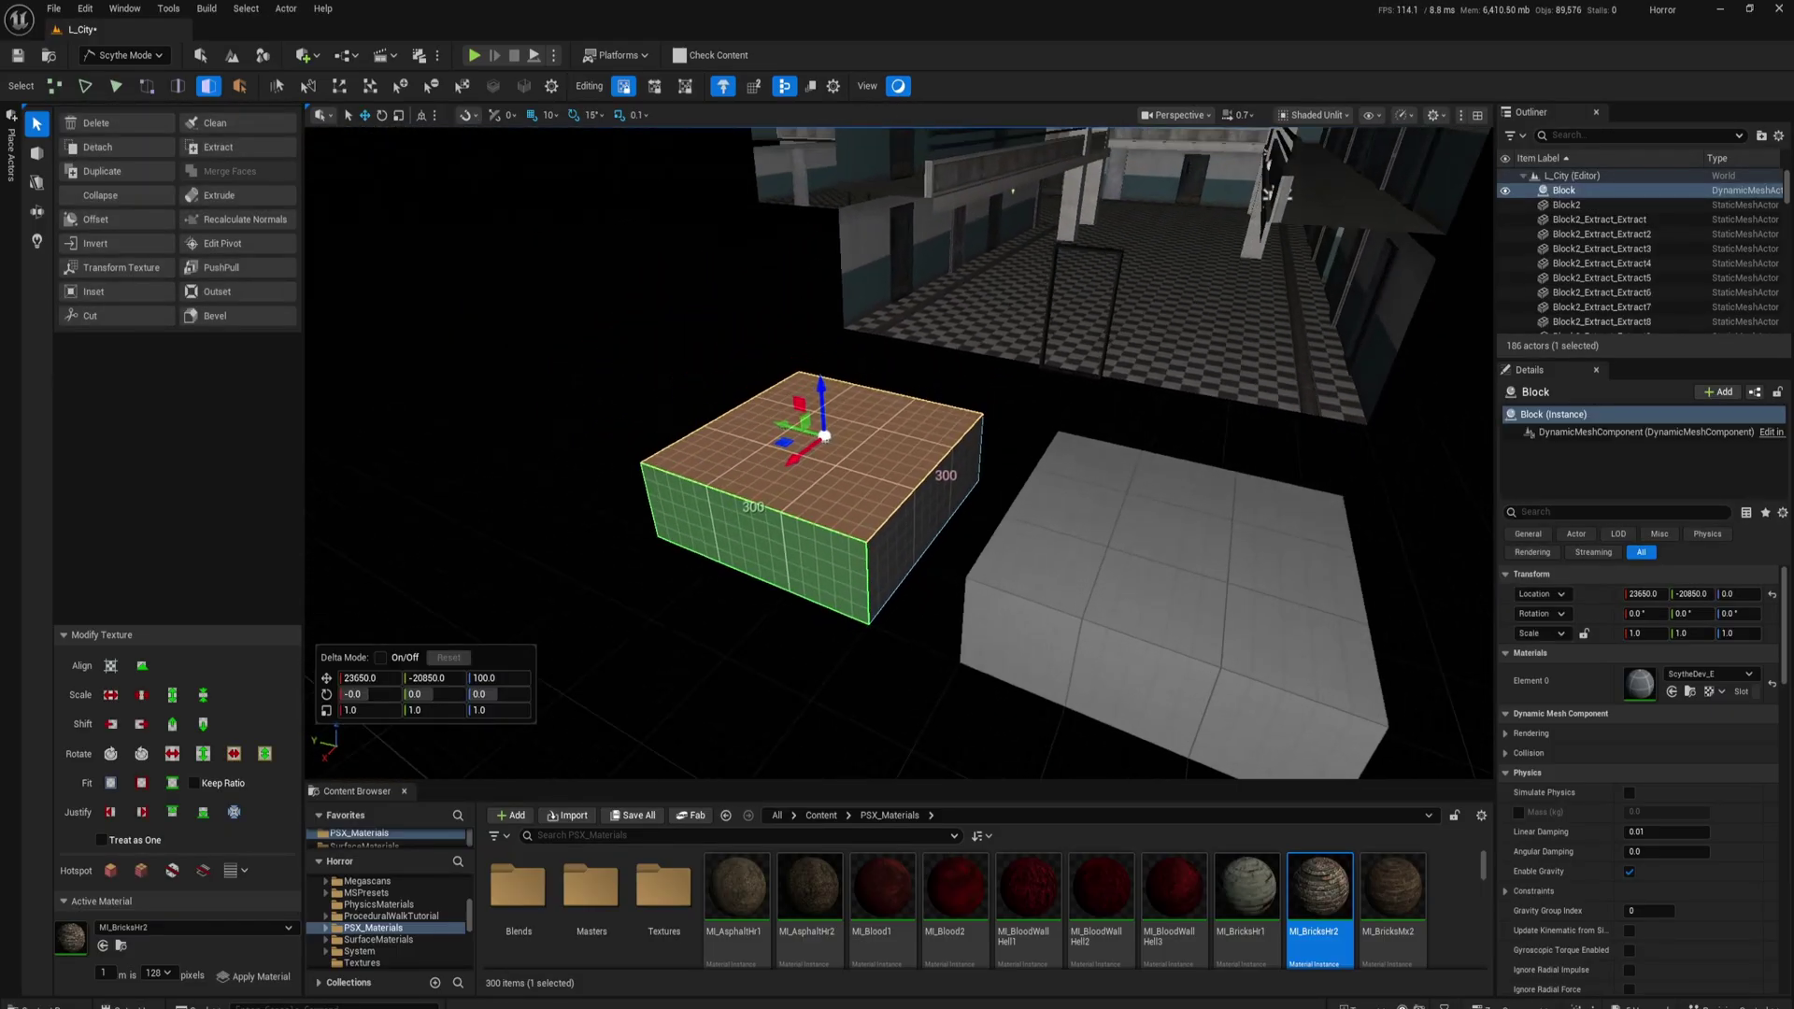
{"action": "left_click", "coordinate": [753, 468]}
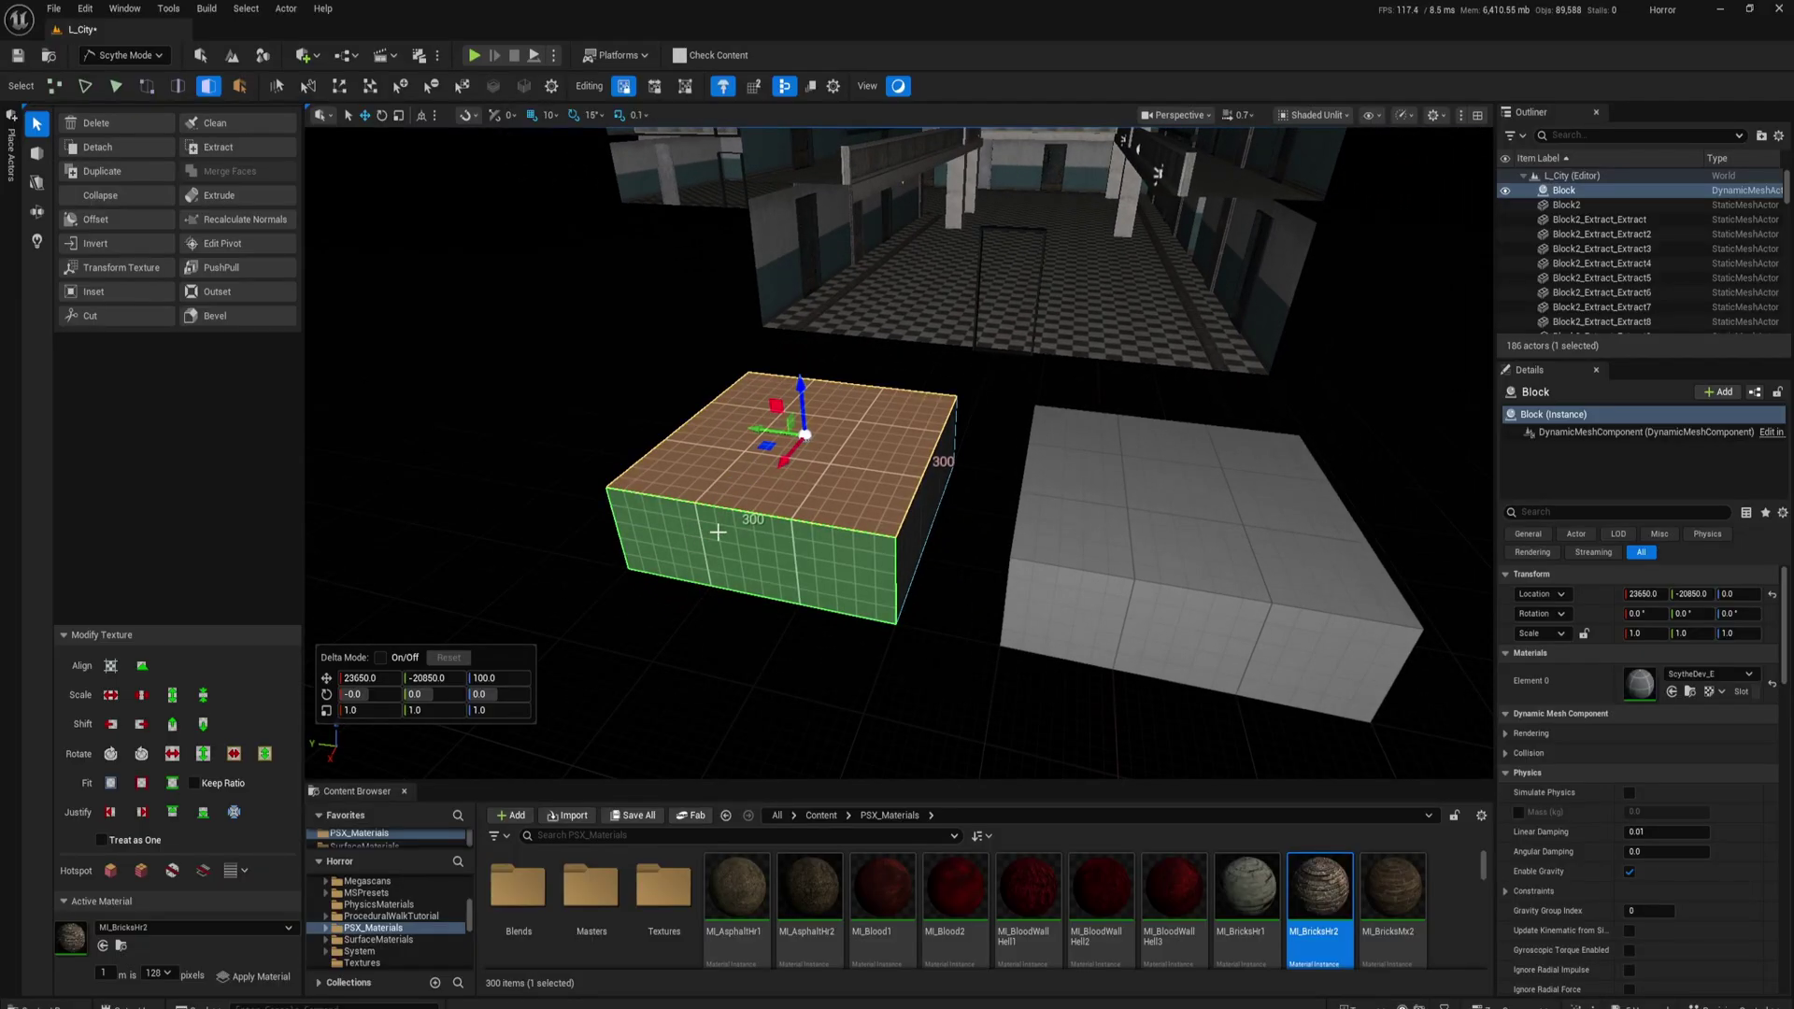
{"action": "mouse_move", "coordinate": [790, 499]}
{"action": "right_mouse_down"}
{"action": "mouse_move", "coordinate": [865, 498]}
{"action": "mouse_move", "coordinate": [787, 496]}
{"action": "mouse_move", "coordinate": [802, 475]}
{"action": "mouse_move", "coordinate": [766, 518]}
{"action": "right_mouse_up"}
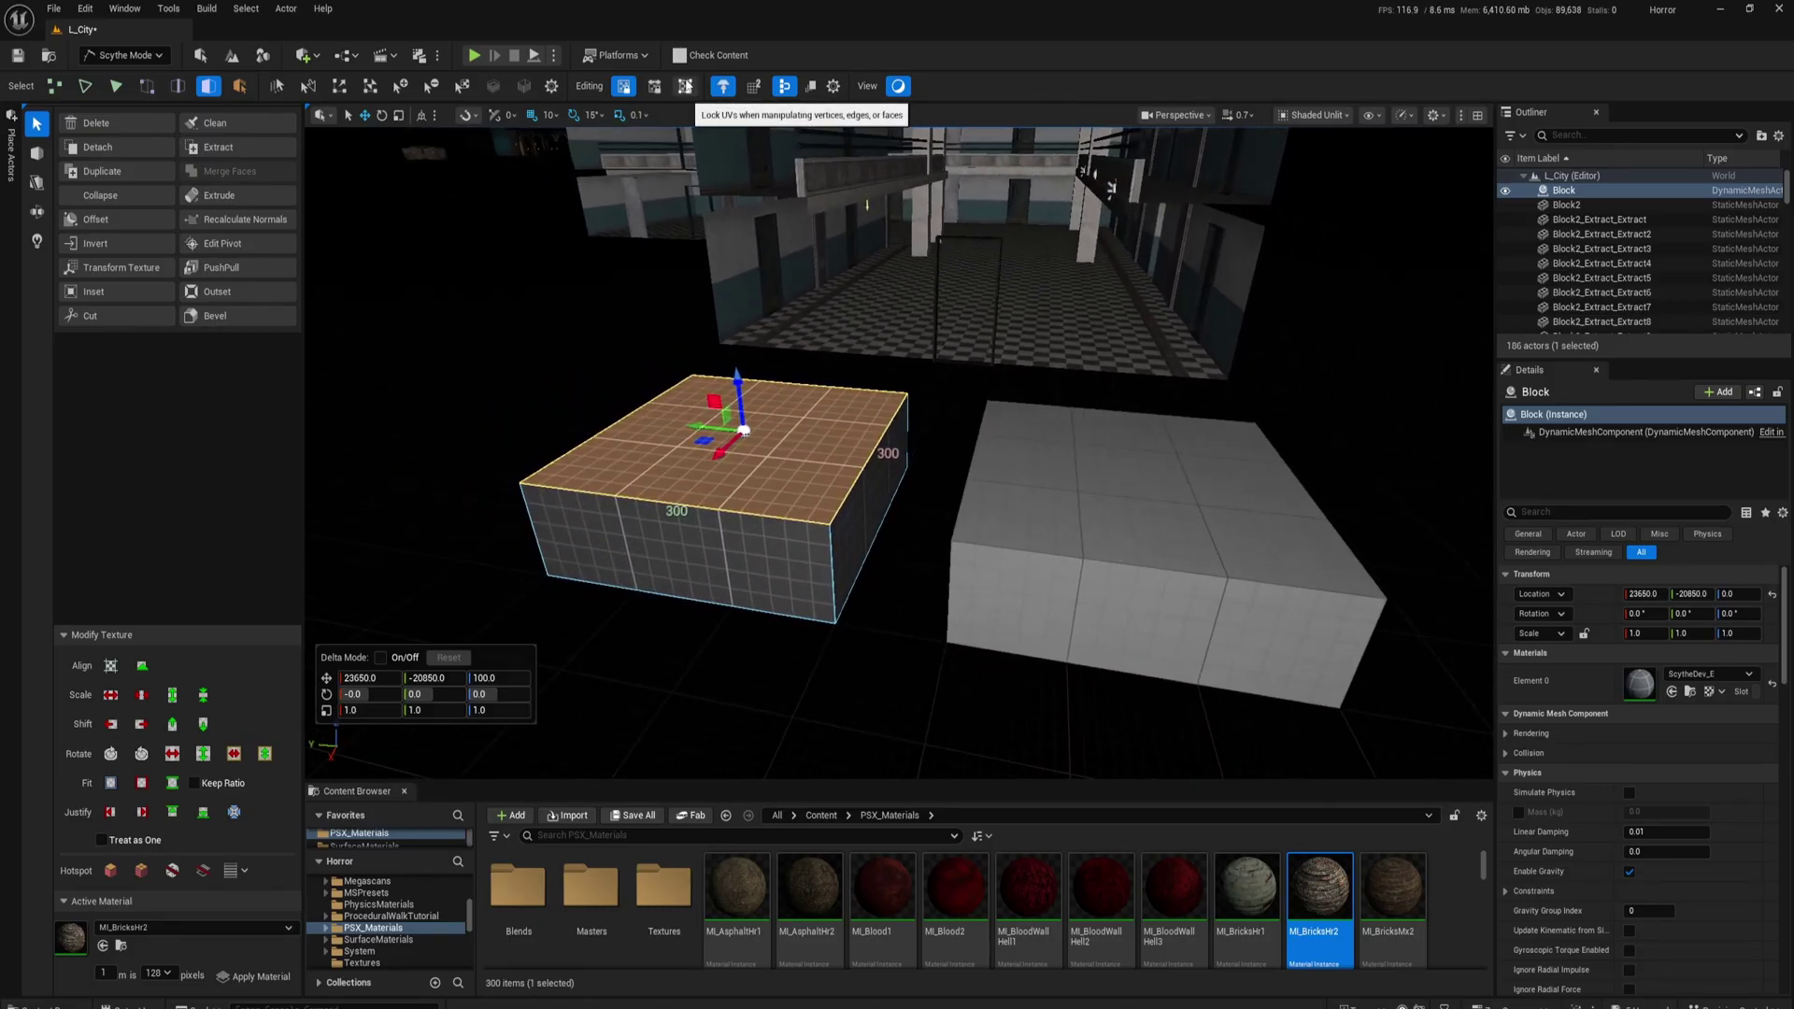
Step: Turn on UV locking for manipulating vertices, edges and faces
{"action": "left_click", "coordinate": [685, 87]}
{"action": "right_click_drag", "start_coordinate": [805, 322], "coordinate": [794, 322]}
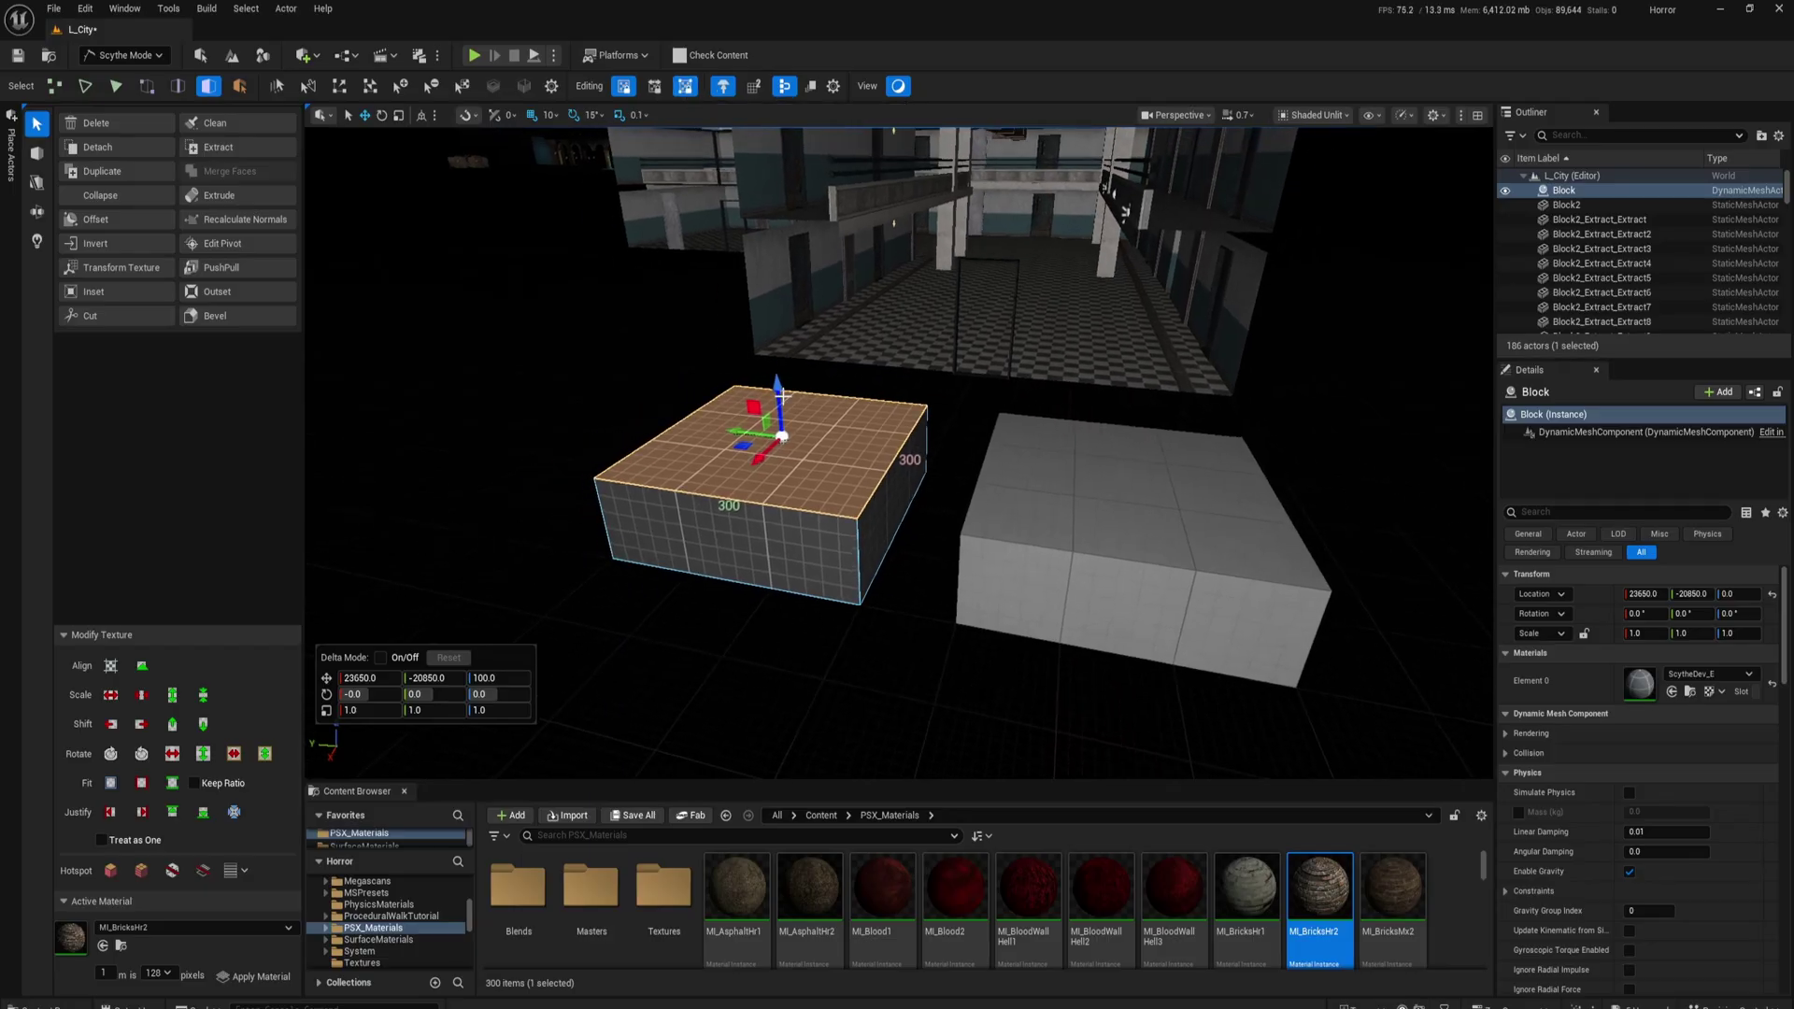
{"action": "mouse_move", "coordinate": [793, 420]}
{"action": "right_mouse_down"}
{"action": "mouse_move", "coordinate": [802, 402]}
{"action": "mouse_move", "coordinate": [772, 428]}
{"action": "right_mouse_up"}
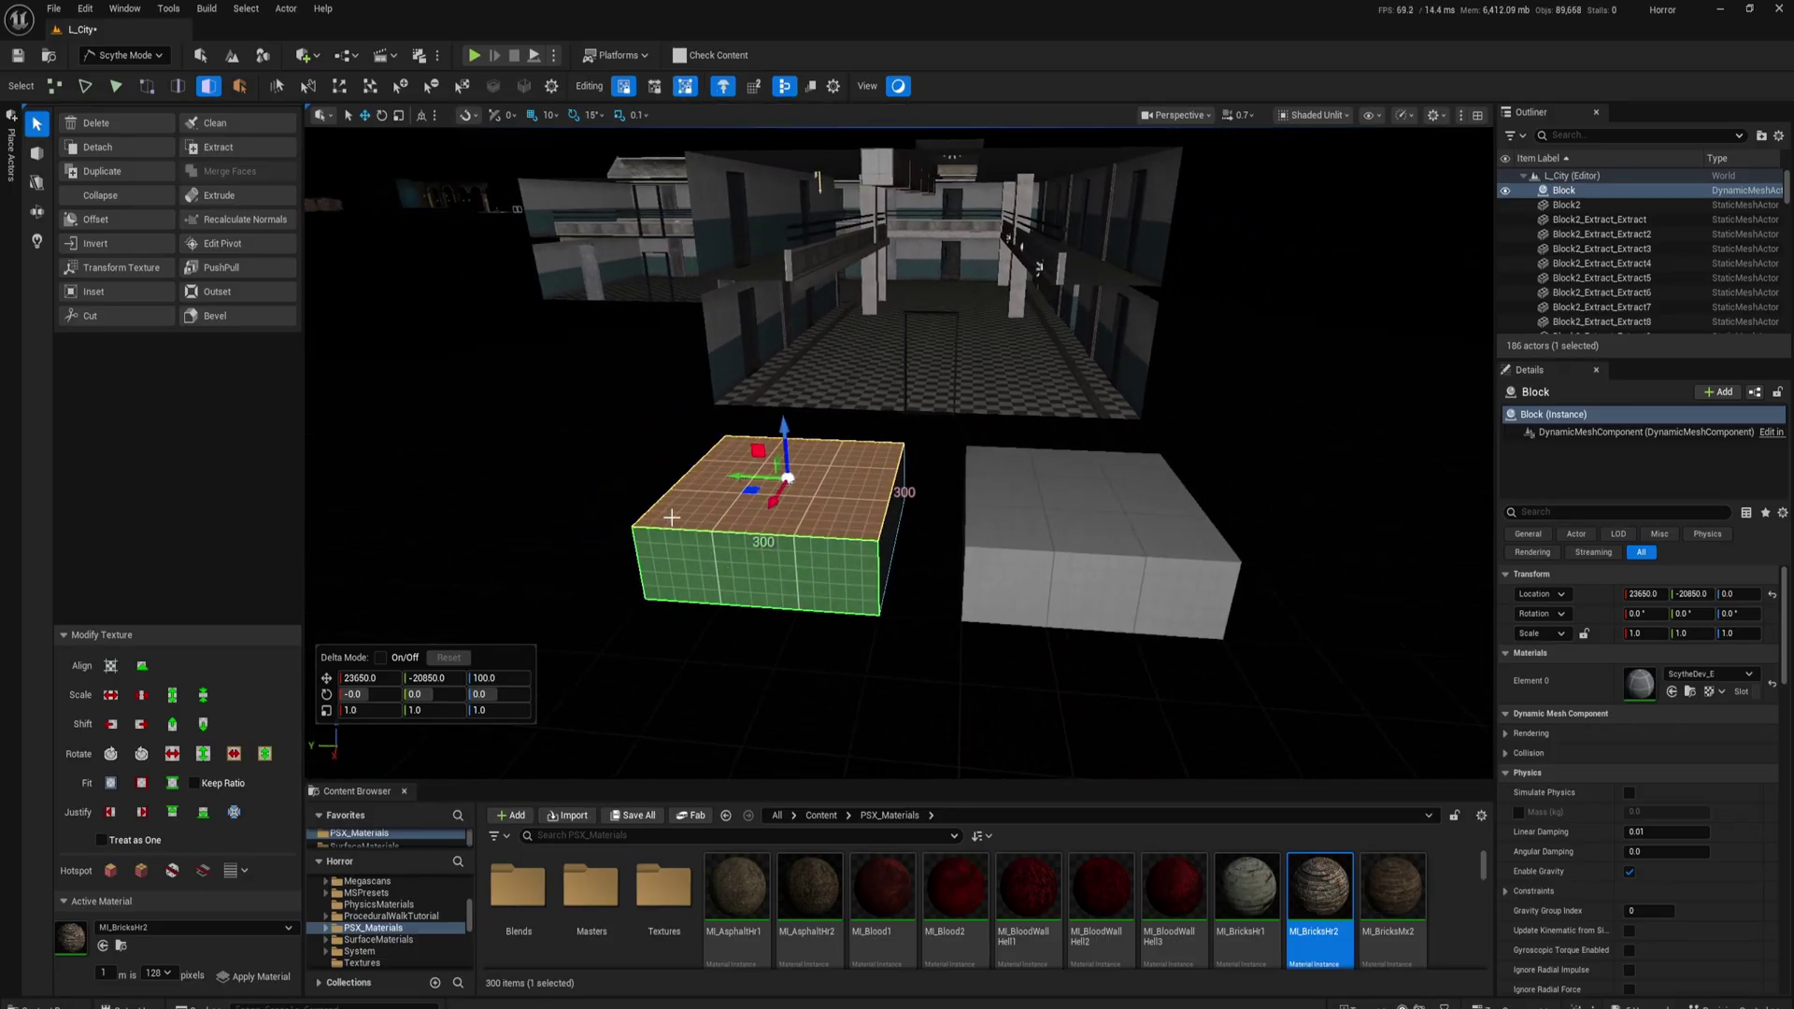
{"action": "left_click", "coordinate": [1047, 475]}
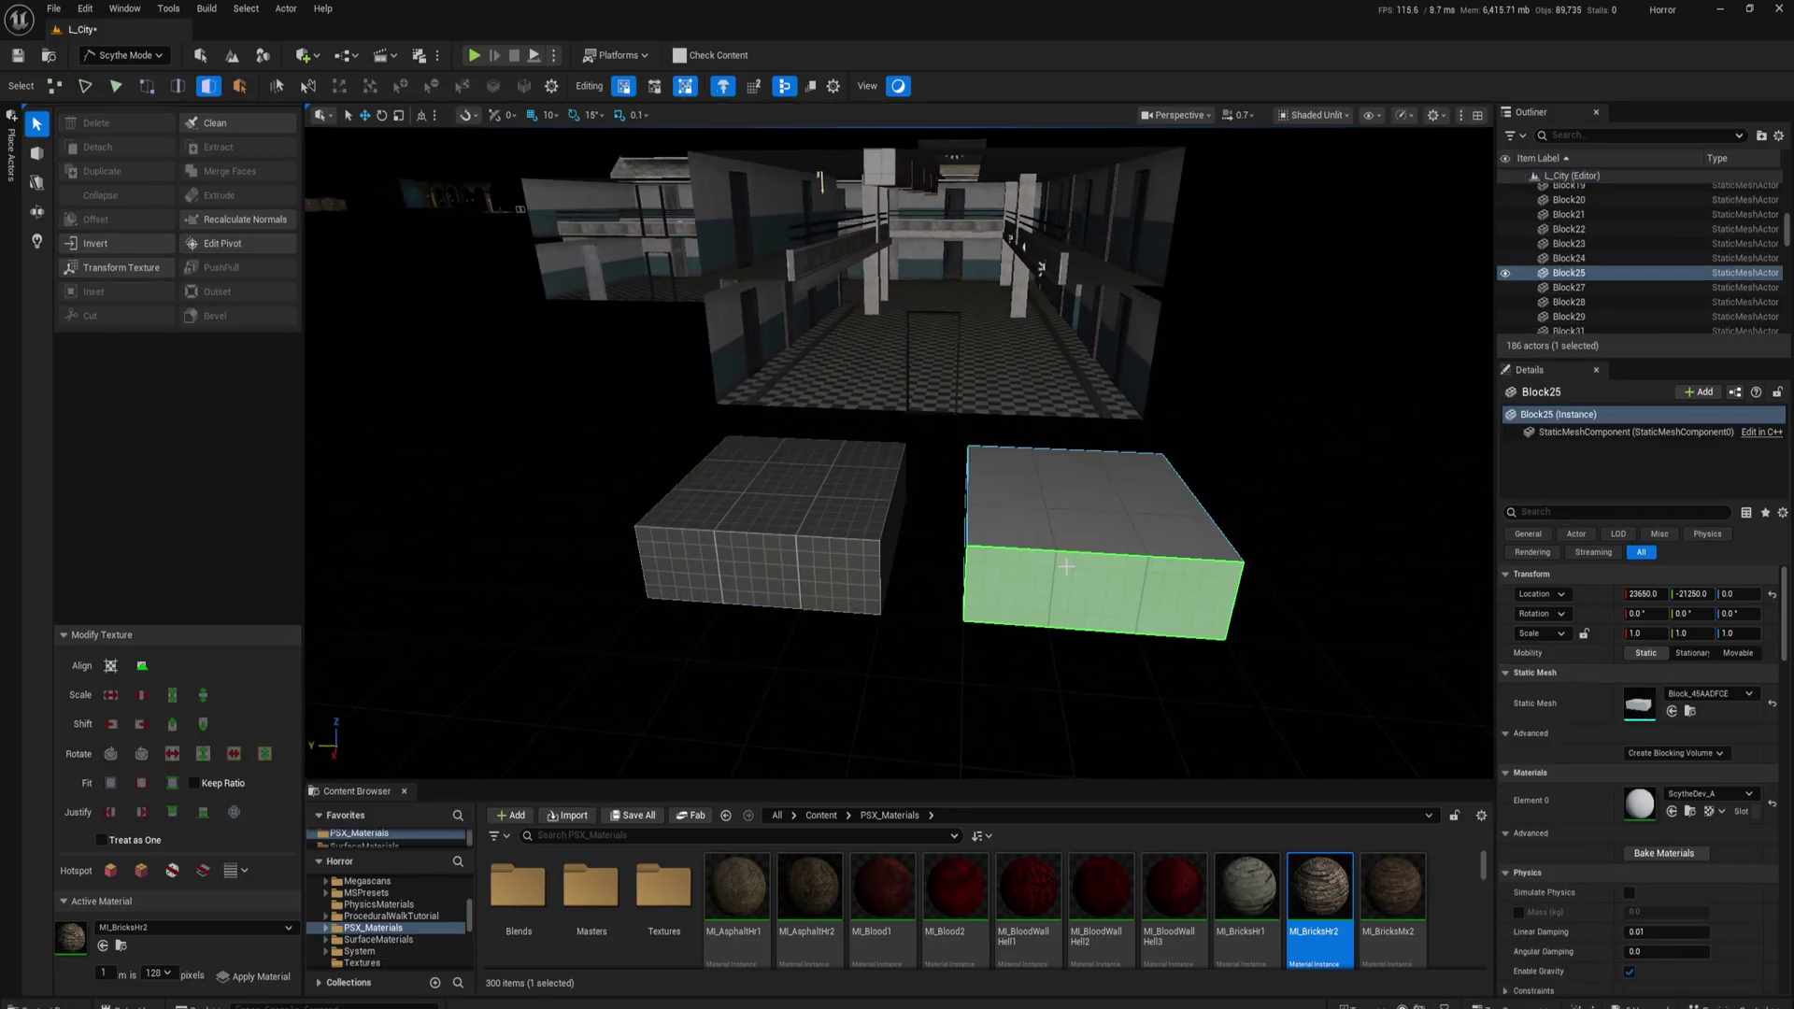
Step: Try raising the gridded block's top face to a height of 310, and undo the transform
{"action": "left_click", "coordinate": [889, 555]}
{"action": "right_click_drag", "start_coordinate": [889, 555], "coordinate": [860, 555]}
{"action": "left_click", "coordinate": [812, 487]}
{"action": "right_click_drag", "start_coordinate": [812, 488], "coordinate": [812, 494]}
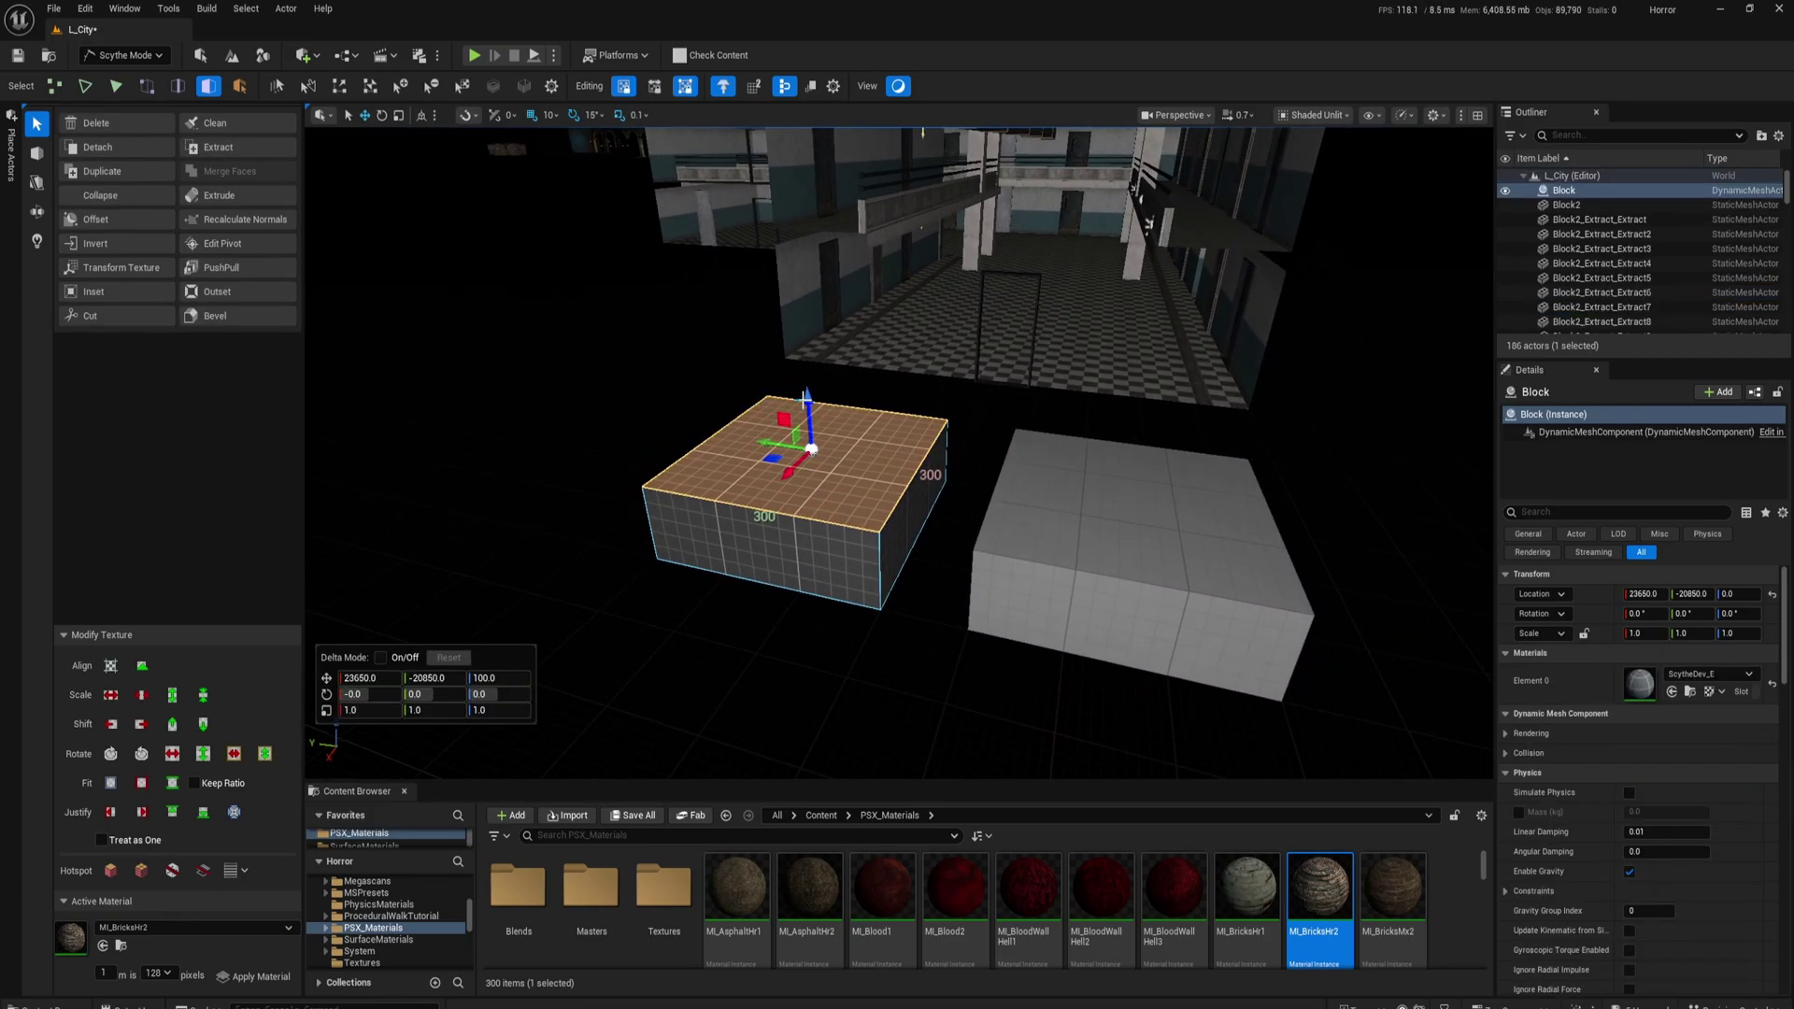
{"action": "right_click_drag", "start_coordinate": [808, 400], "coordinate": [832, 385]}
{"action": "right_click_drag", "start_coordinate": [812, 498], "coordinate": [813, 500]}
{"action": "left_click_drag", "start_coordinate": [820, 407], "coordinate": [832, 189]}
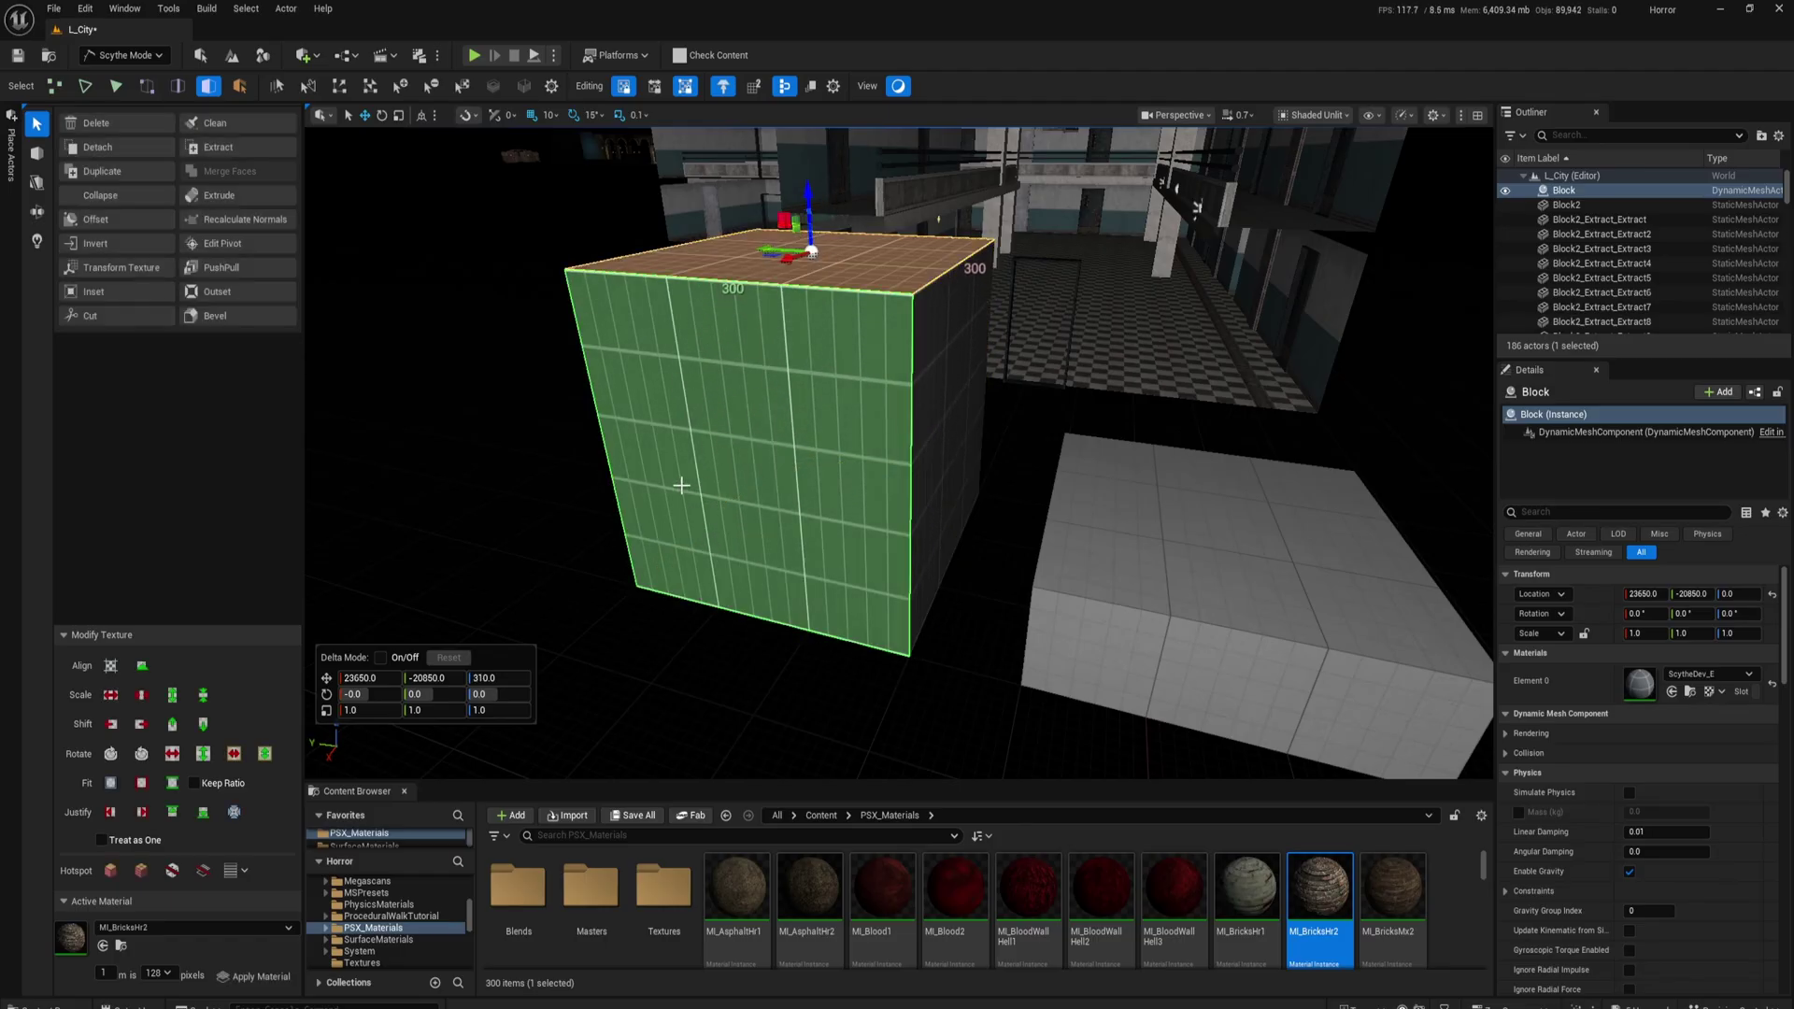
{"action": "key", "text": "ctrl+z"}
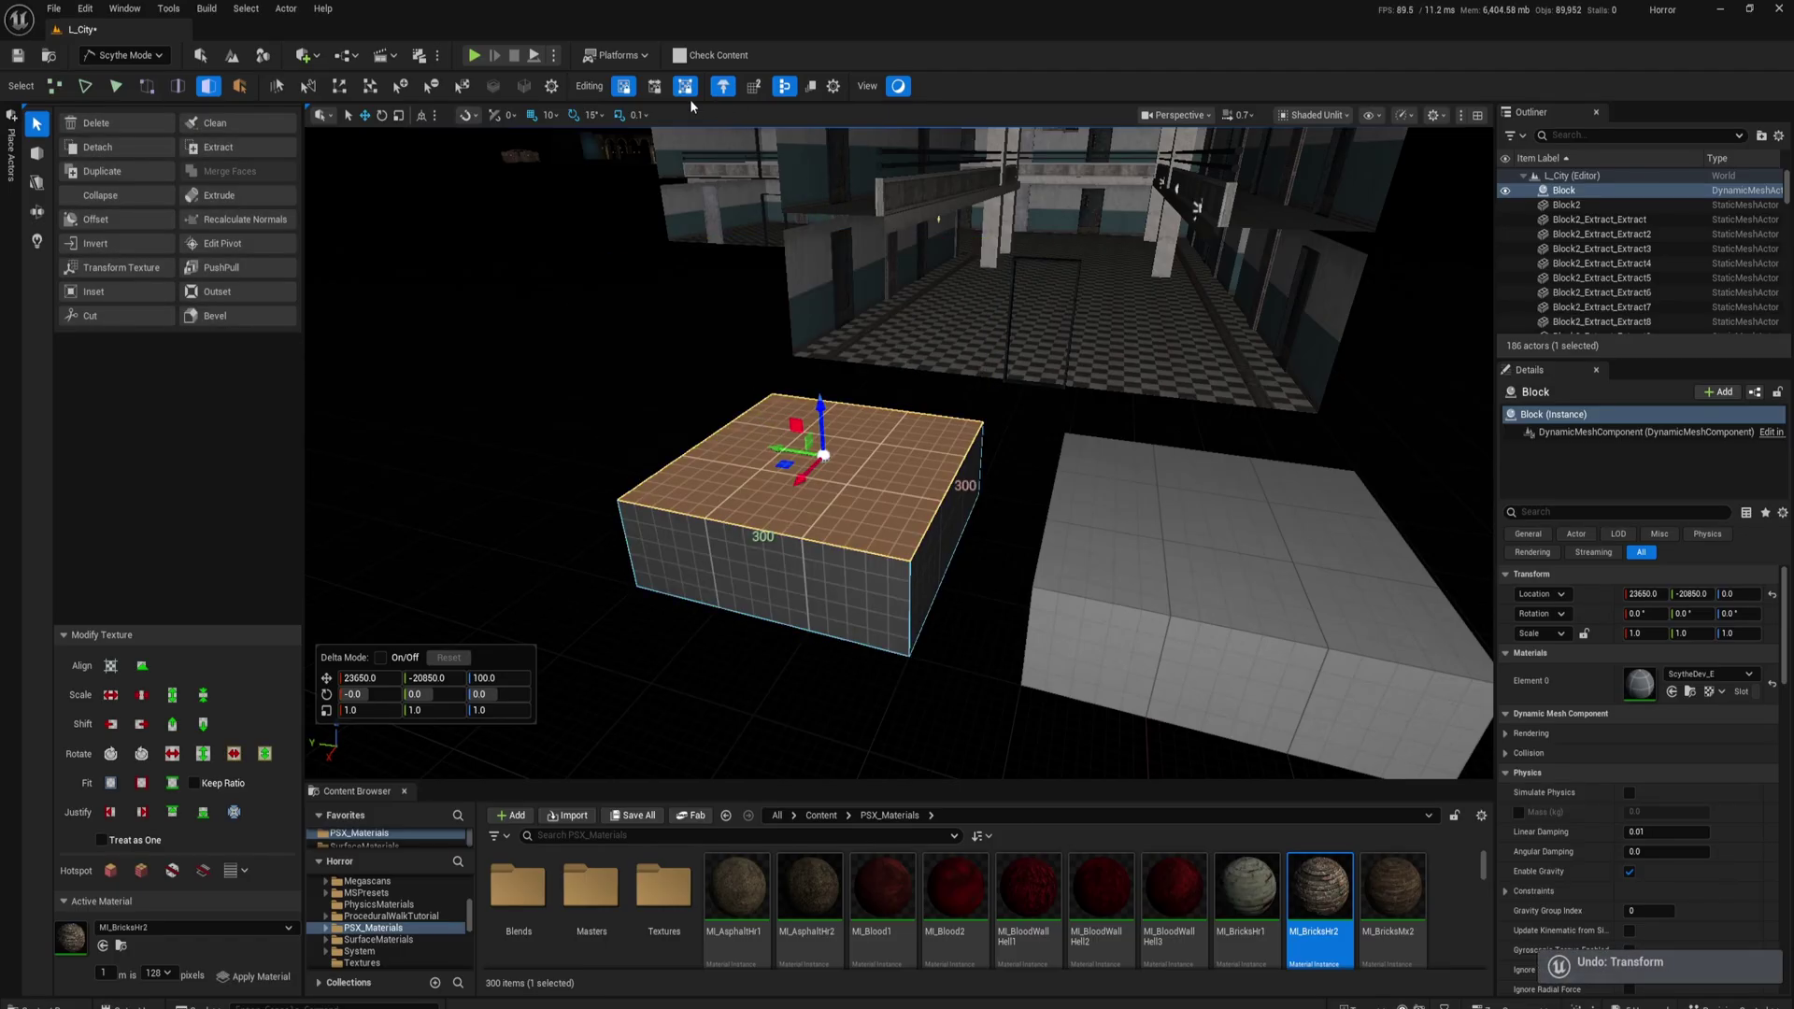
Step: Turn off UV locking for vertices, edges and faces, and raise the gridded block's top face to a height of 330
{"action": "left_click", "coordinate": [686, 87]}
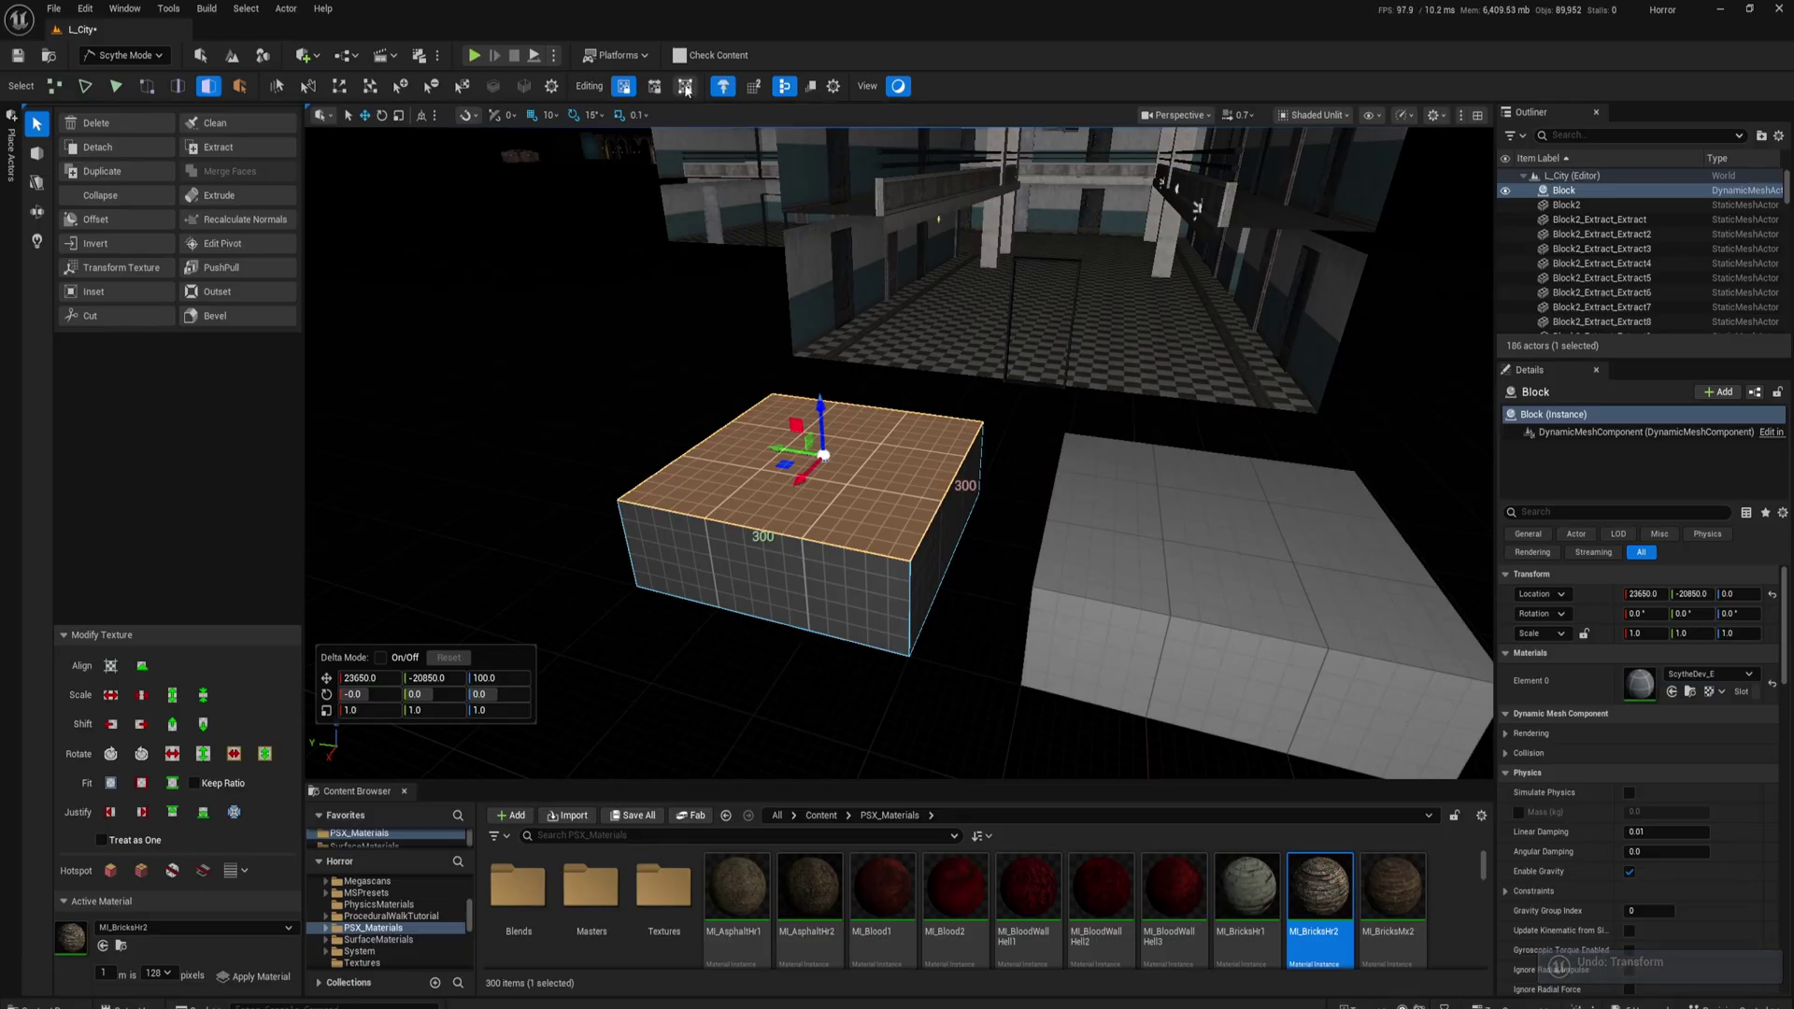
{"action": "scroll", "coordinate": [793, 361], "scroll_direction": "down", "scroll_amount": 3}
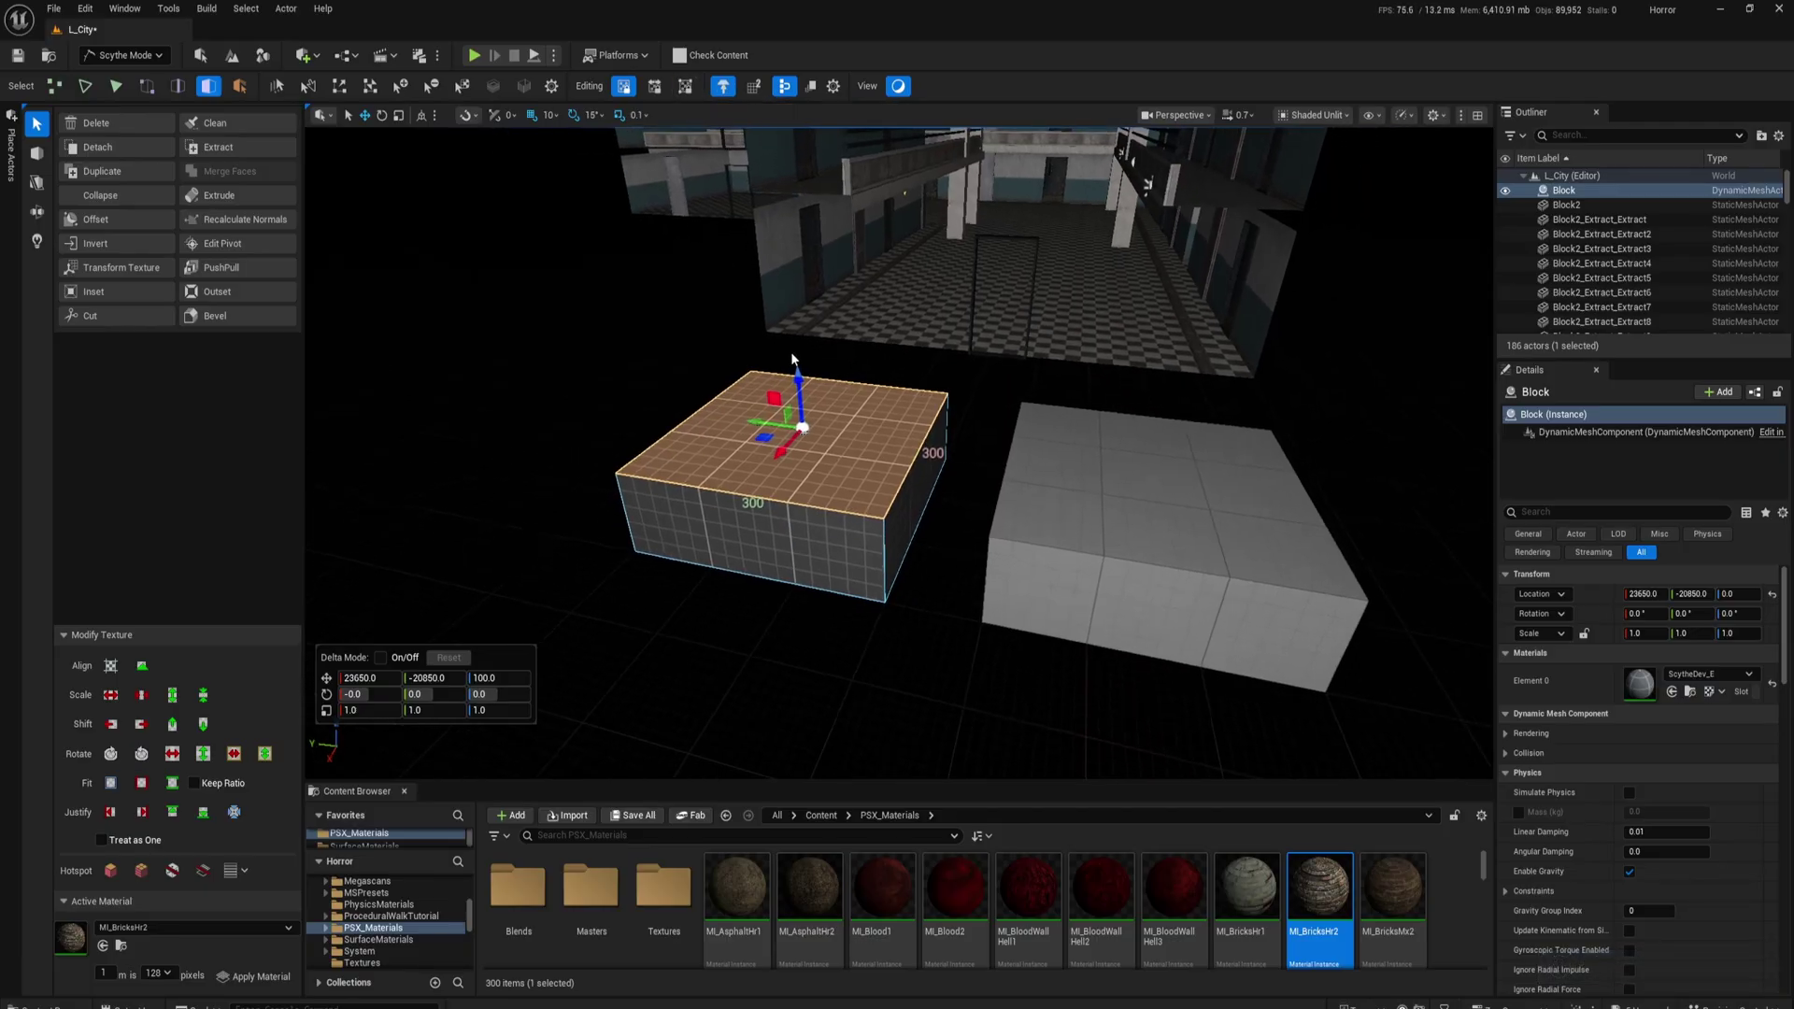
{"action": "left_click_drag", "start_coordinate": [797, 379], "coordinate": [761, 292]}
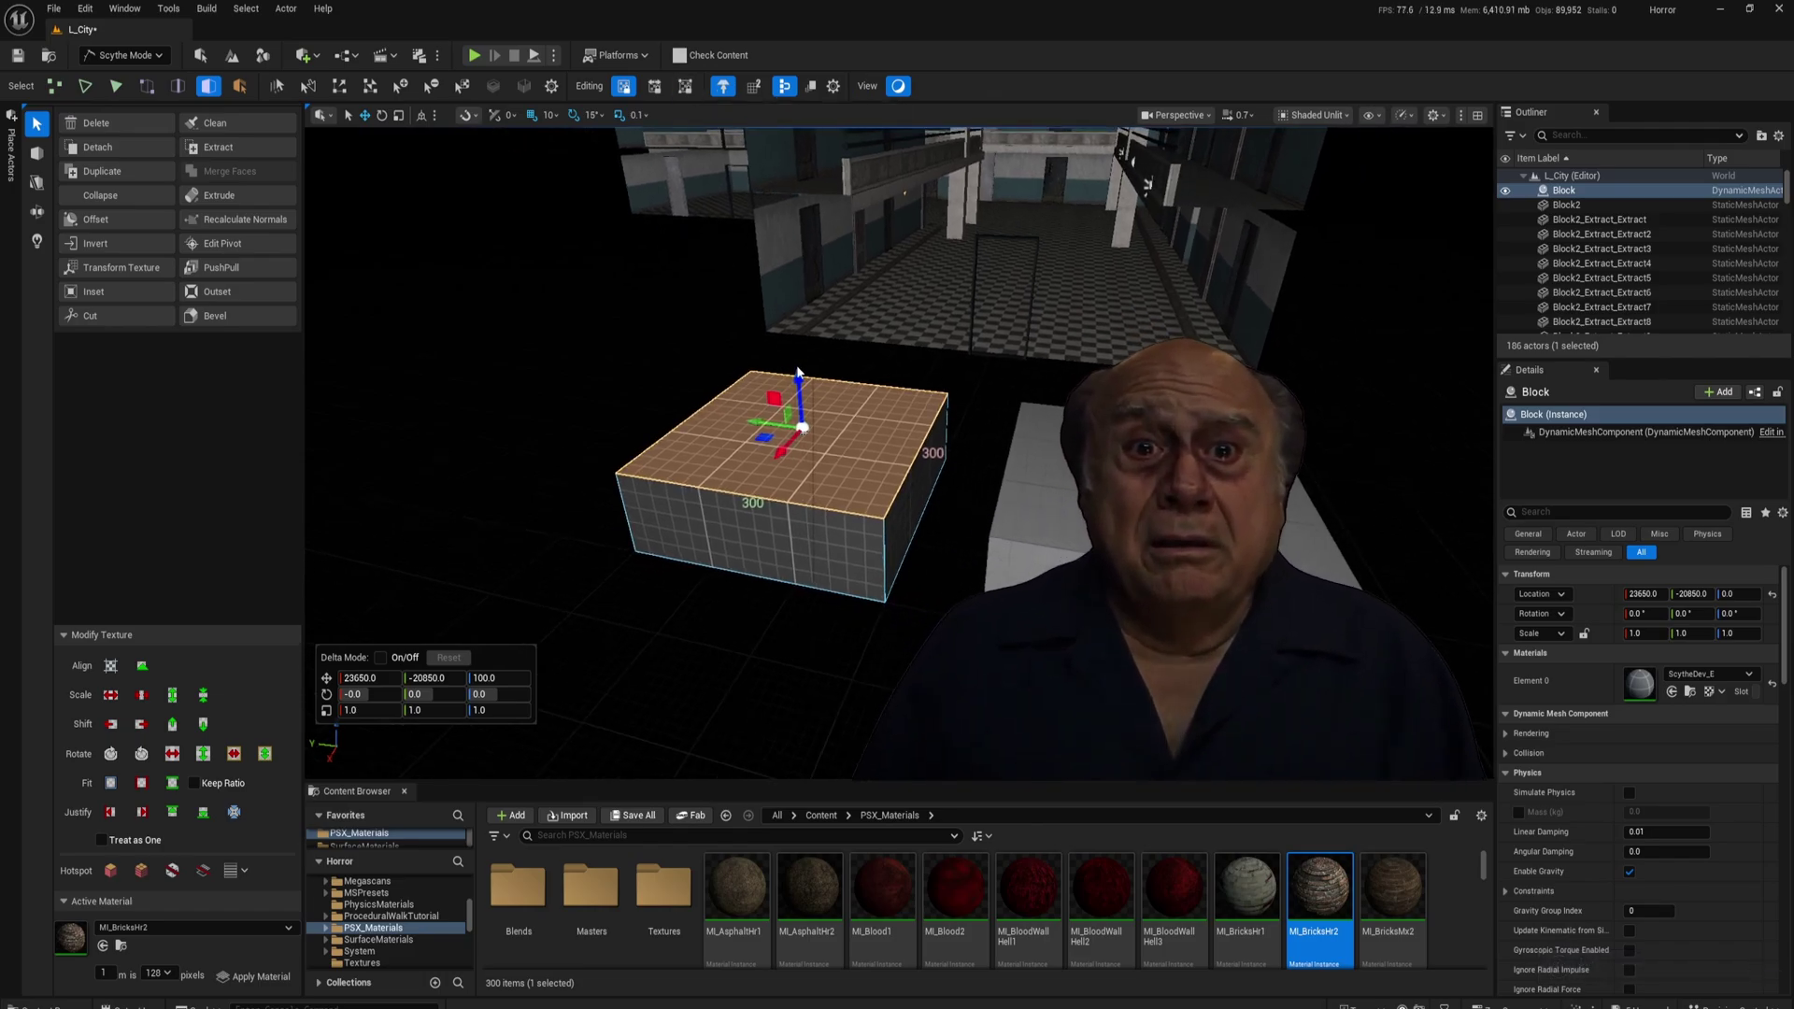
{"action": "left_click_drag", "start_coordinate": [797, 379], "coordinate": [746, 286]}
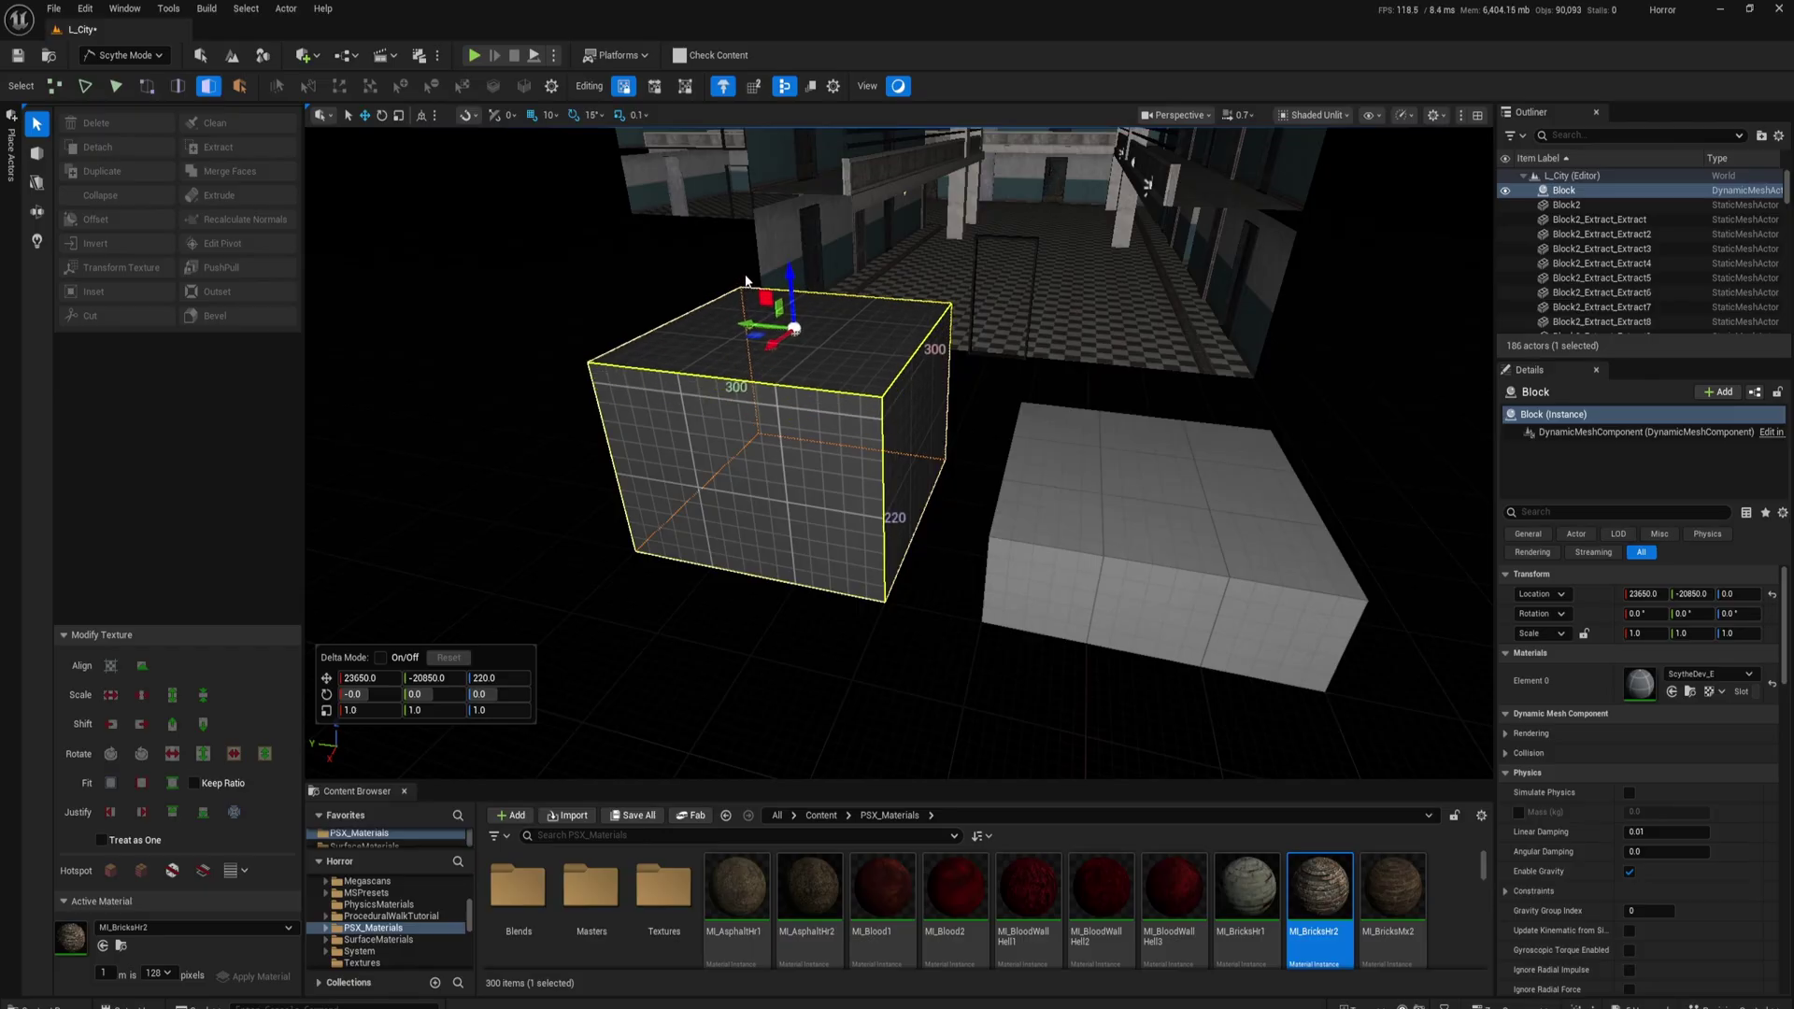
{"action": "left_click_drag", "start_coordinate": [748, 194], "coordinate": [749, 163]}
{"action": "right_click_drag", "start_coordinate": [805, 382], "coordinate": [870, 341]}
{"action": "scroll", "coordinate": [805, 382], "scroll_direction": "up", "scroll_amount": 4}
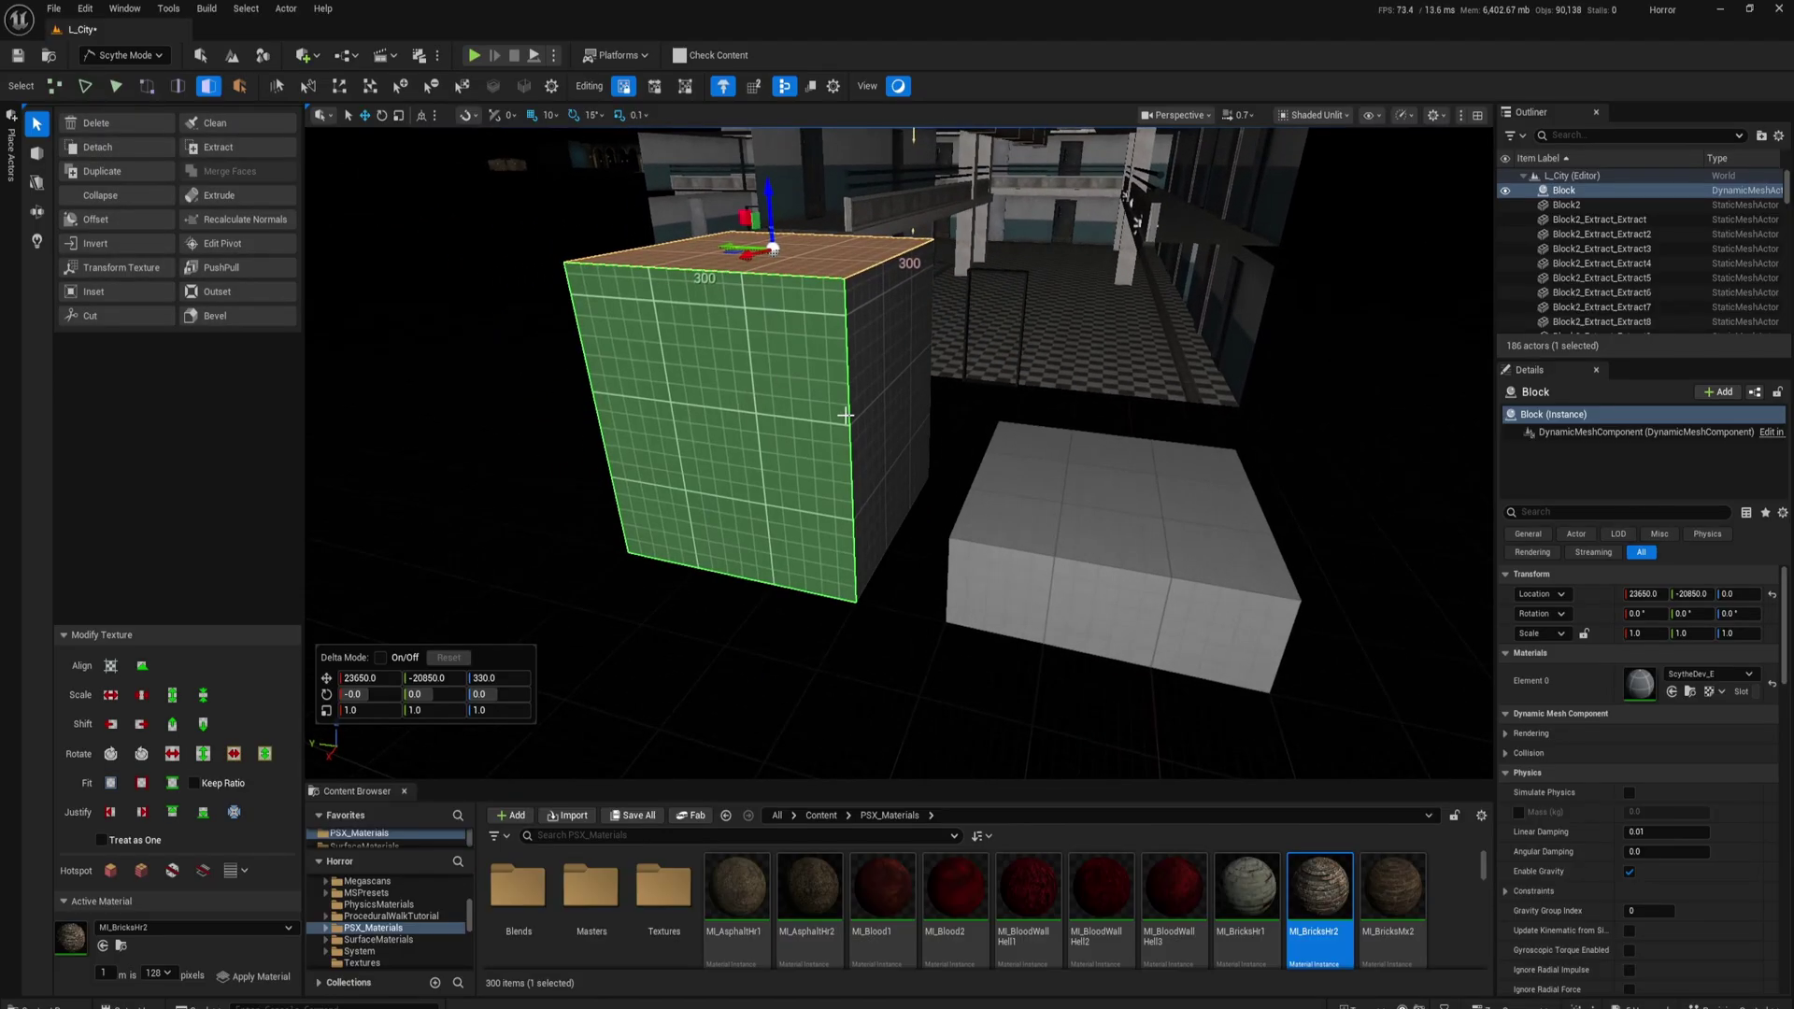
Step: Apply the MI_BricksHr2 material to all faces of the gridded block
{"action": "key", "text": "w"}
{"action": "right_click_drag", "start_coordinate": [949, 300], "coordinate": [826, 276]}
{"action": "left_click", "coordinate": [1026, 376]}
{"action": "key", "text": "s"}
{"action": "mouse_move", "coordinate": [1026, 376]}
{"action": "right_mouse_down"}
{"action": "mouse_move", "coordinate": [1135, 389]}
{"action": "mouse_move", "coordinate": [1006, 405]}
{"action": "right_mouse_up"}
{"action": "key", "text": "a"}
{"action": "left_click", "coordinate": [820, 405]}
{"action": "key", "text": "f"}
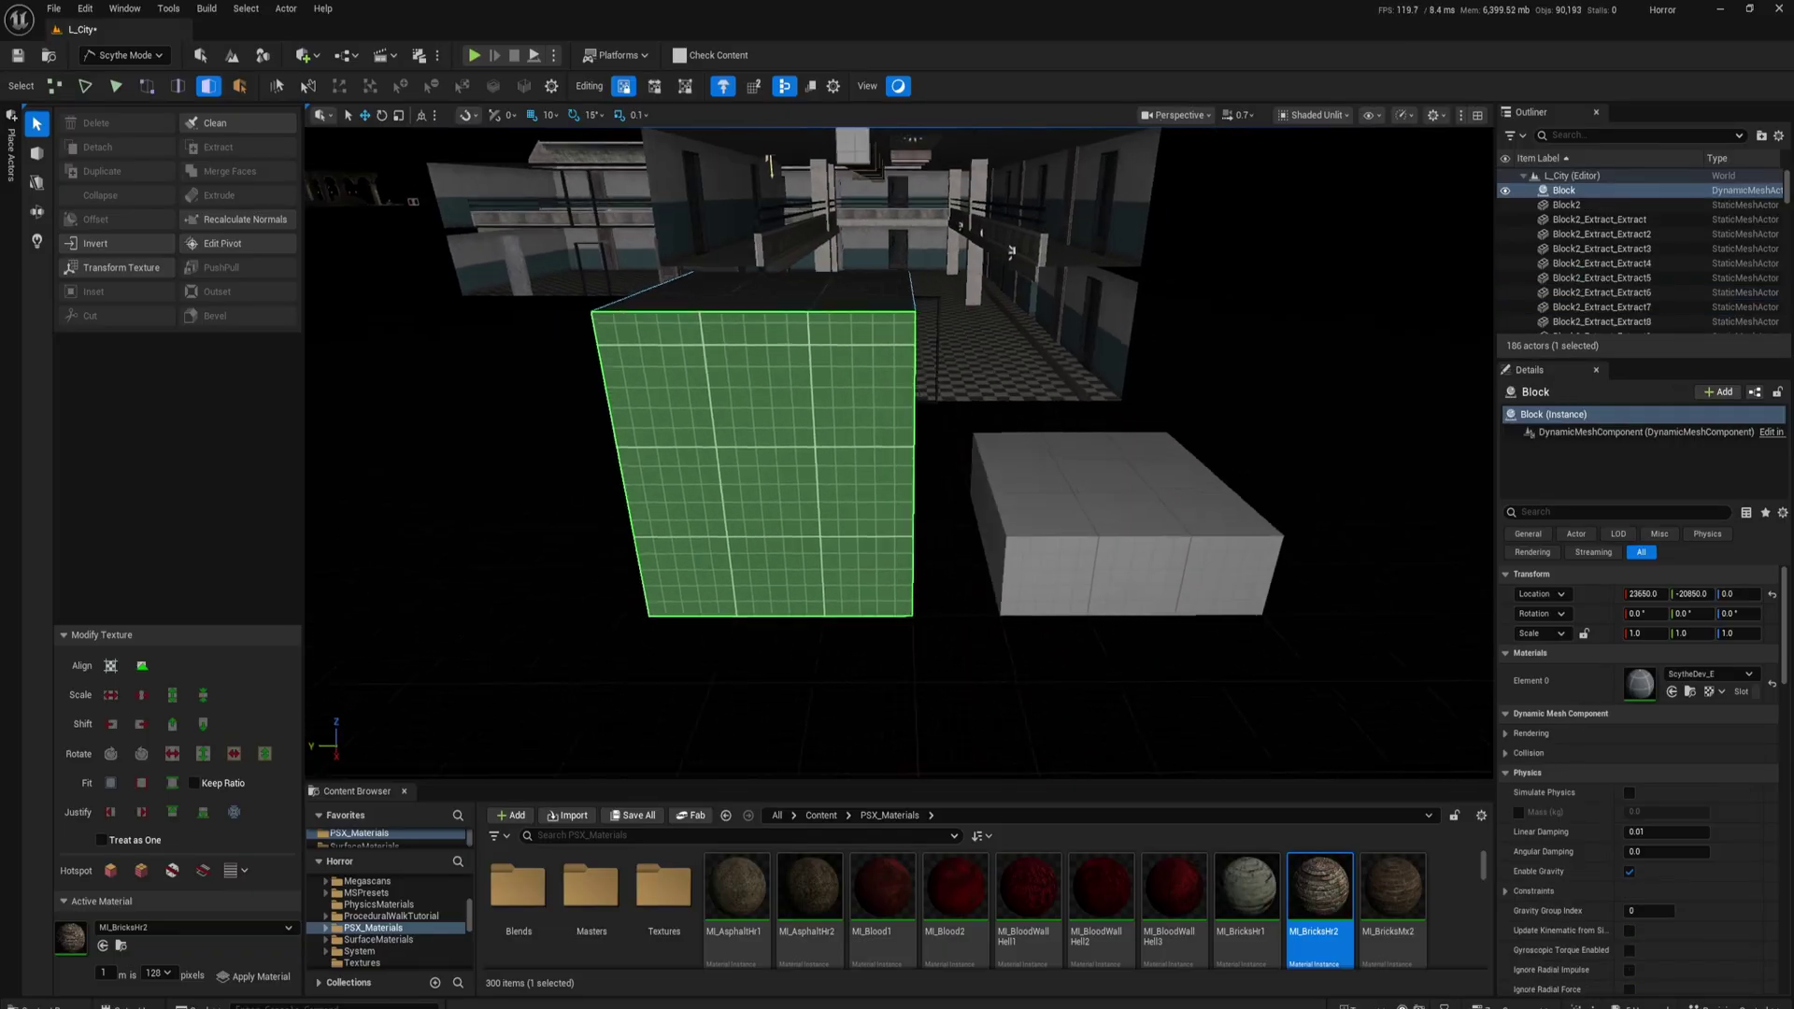
{"action": "left_click", "coordinate": [935, 467]}
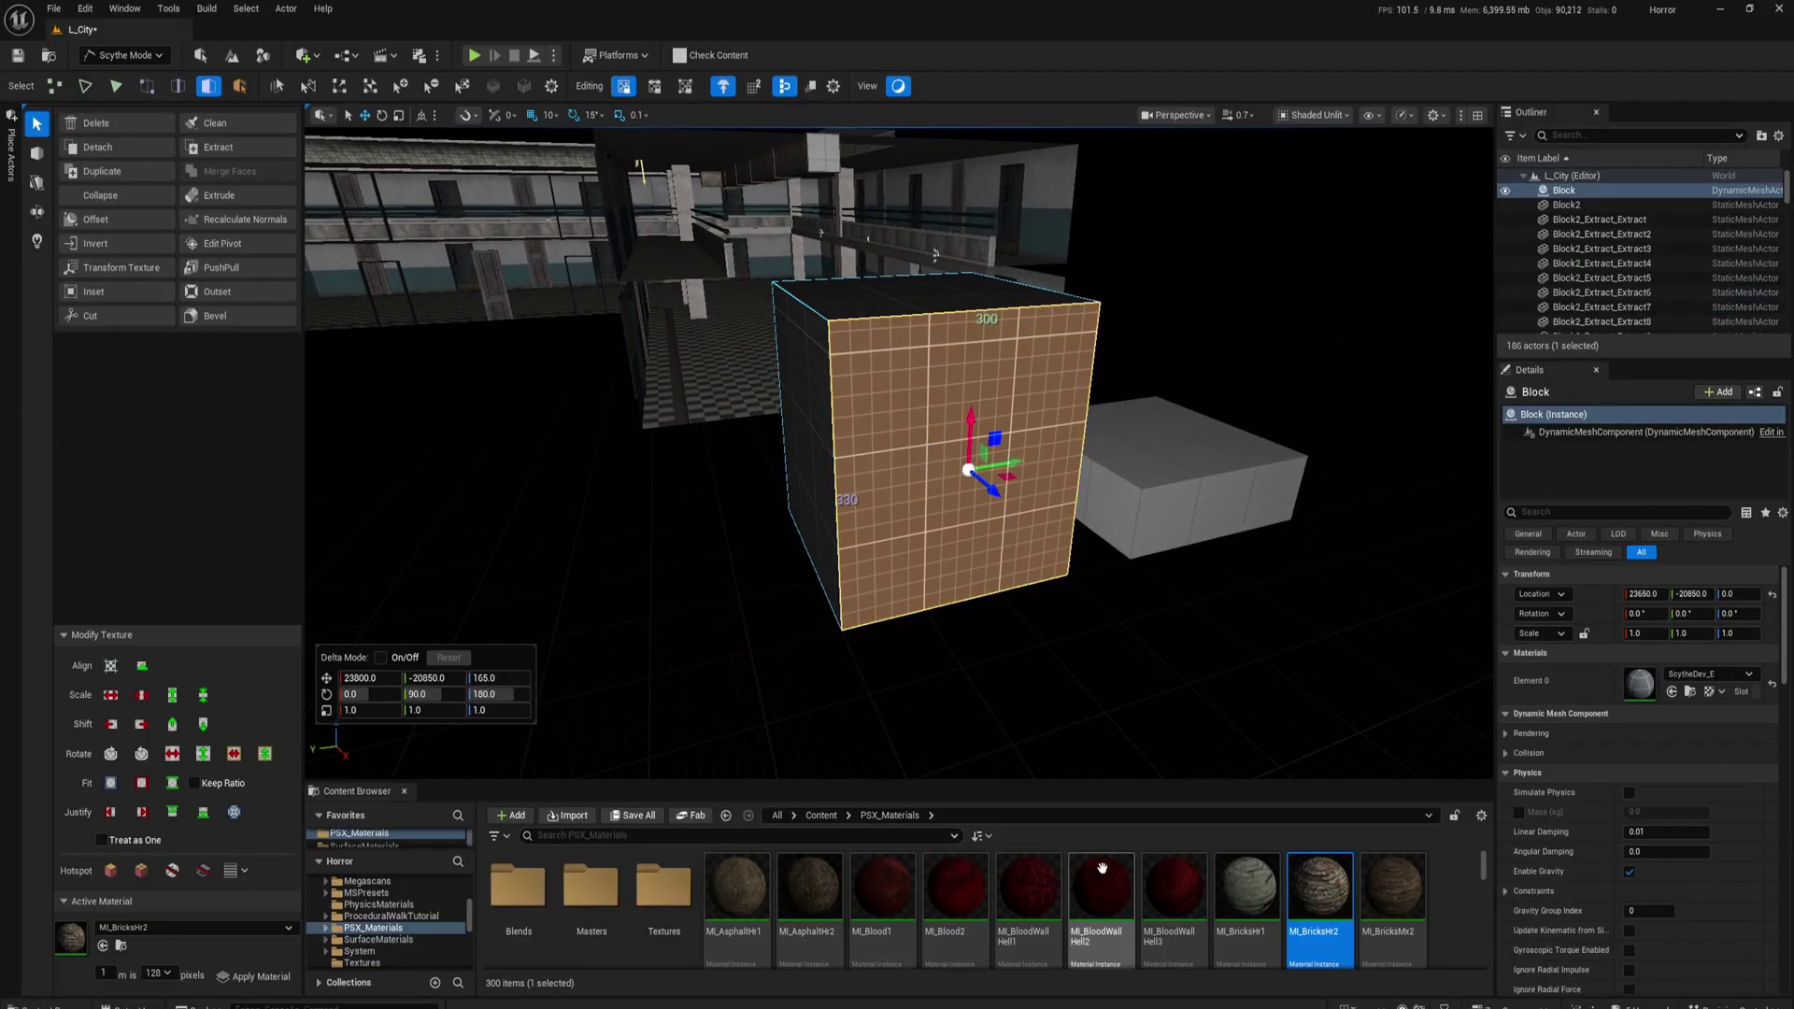
{"action": "double_click", "coordinate": [886, 569]}
{"action": "key", "text": "shift+t"}
Step: Extend the brick block's side face away from the plain block until the block is 610 long
{"action": "left_click", "coordinate": [817, 484]}
{"action": "key", "text": "f"}
{"action": "left_click_drag", "start_coordinate": [819, 480], "coordinate": [484, 505]}
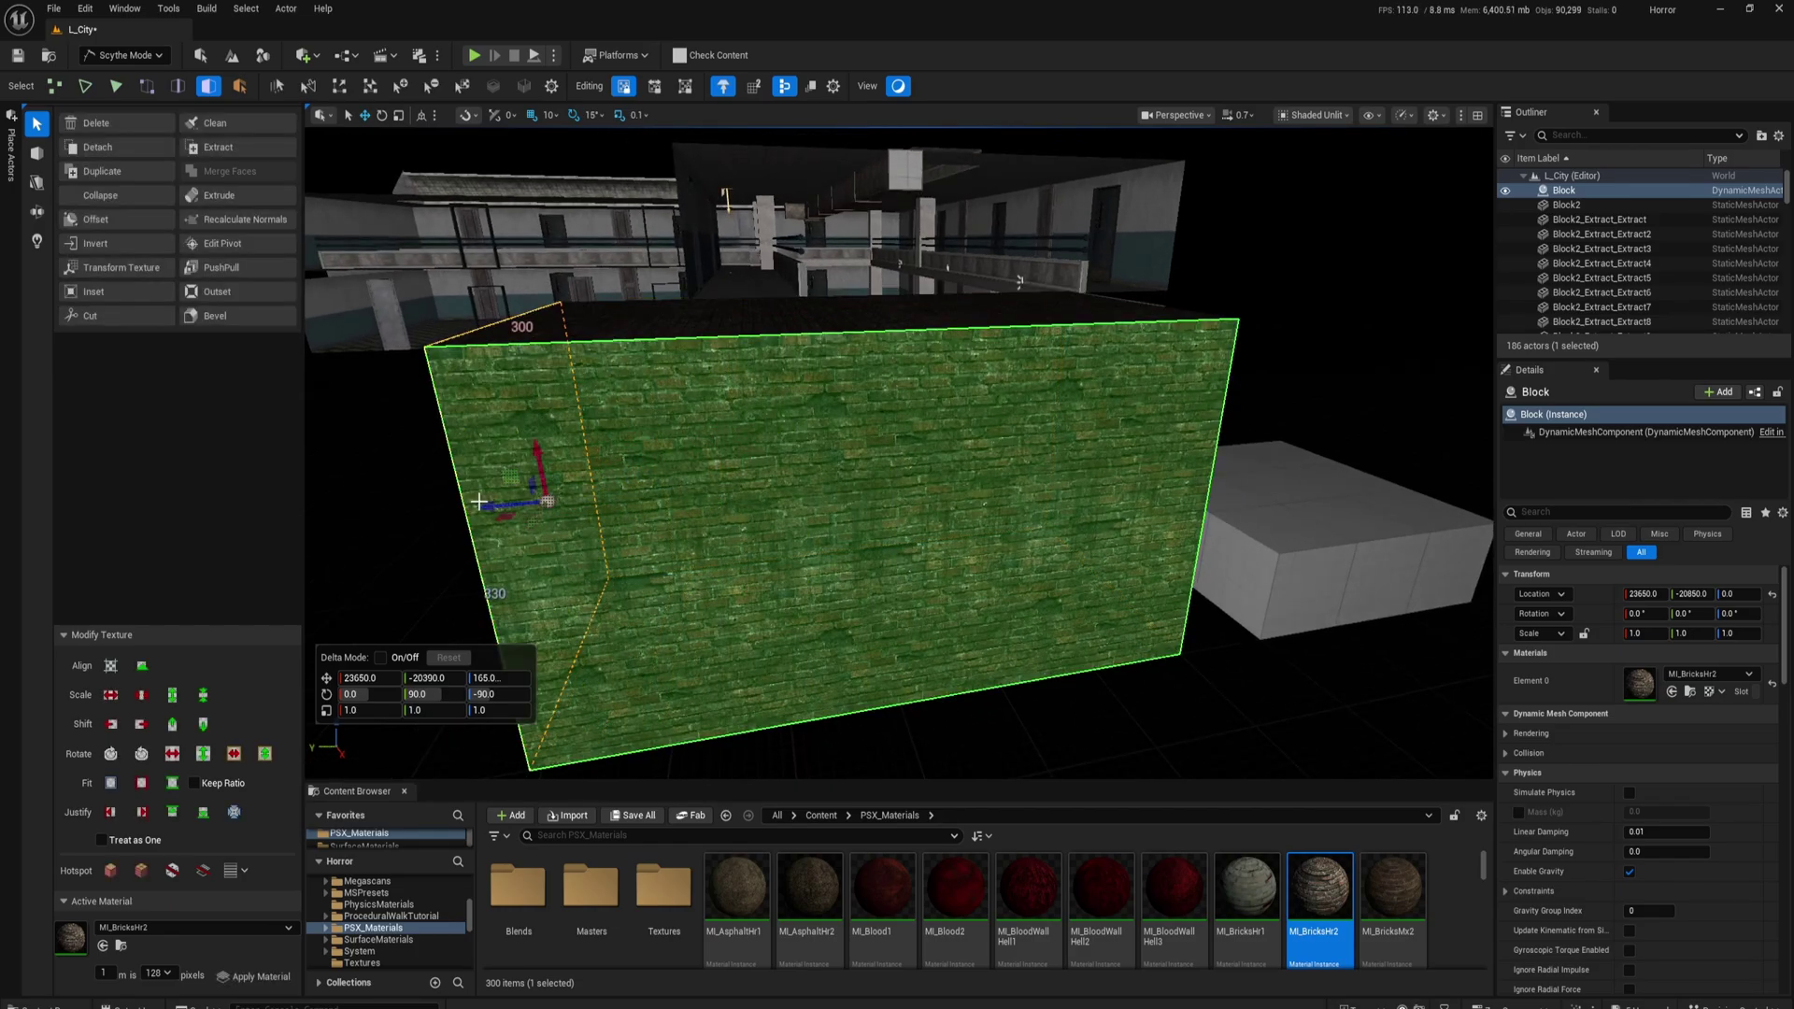
Step: Raise the plain grey block's top face to a height of 330
{"action": "key", "text": "d"}
{"action": "mouse_move", "coordinate": [990, 491]}
{"action": "right_mouse_down"}
{"action": "mouse_move", "coordinate": [1047, 503]}
{"action": "mouse_move", "coordinate": [1005, 463]}
{"action": "right_mouse_up"}
{"action": "left_click", "coordinate": [989, 491]}
{"action": "key", "text": "s"}
{"action": "left_click", "coordinate": [986, 482]}
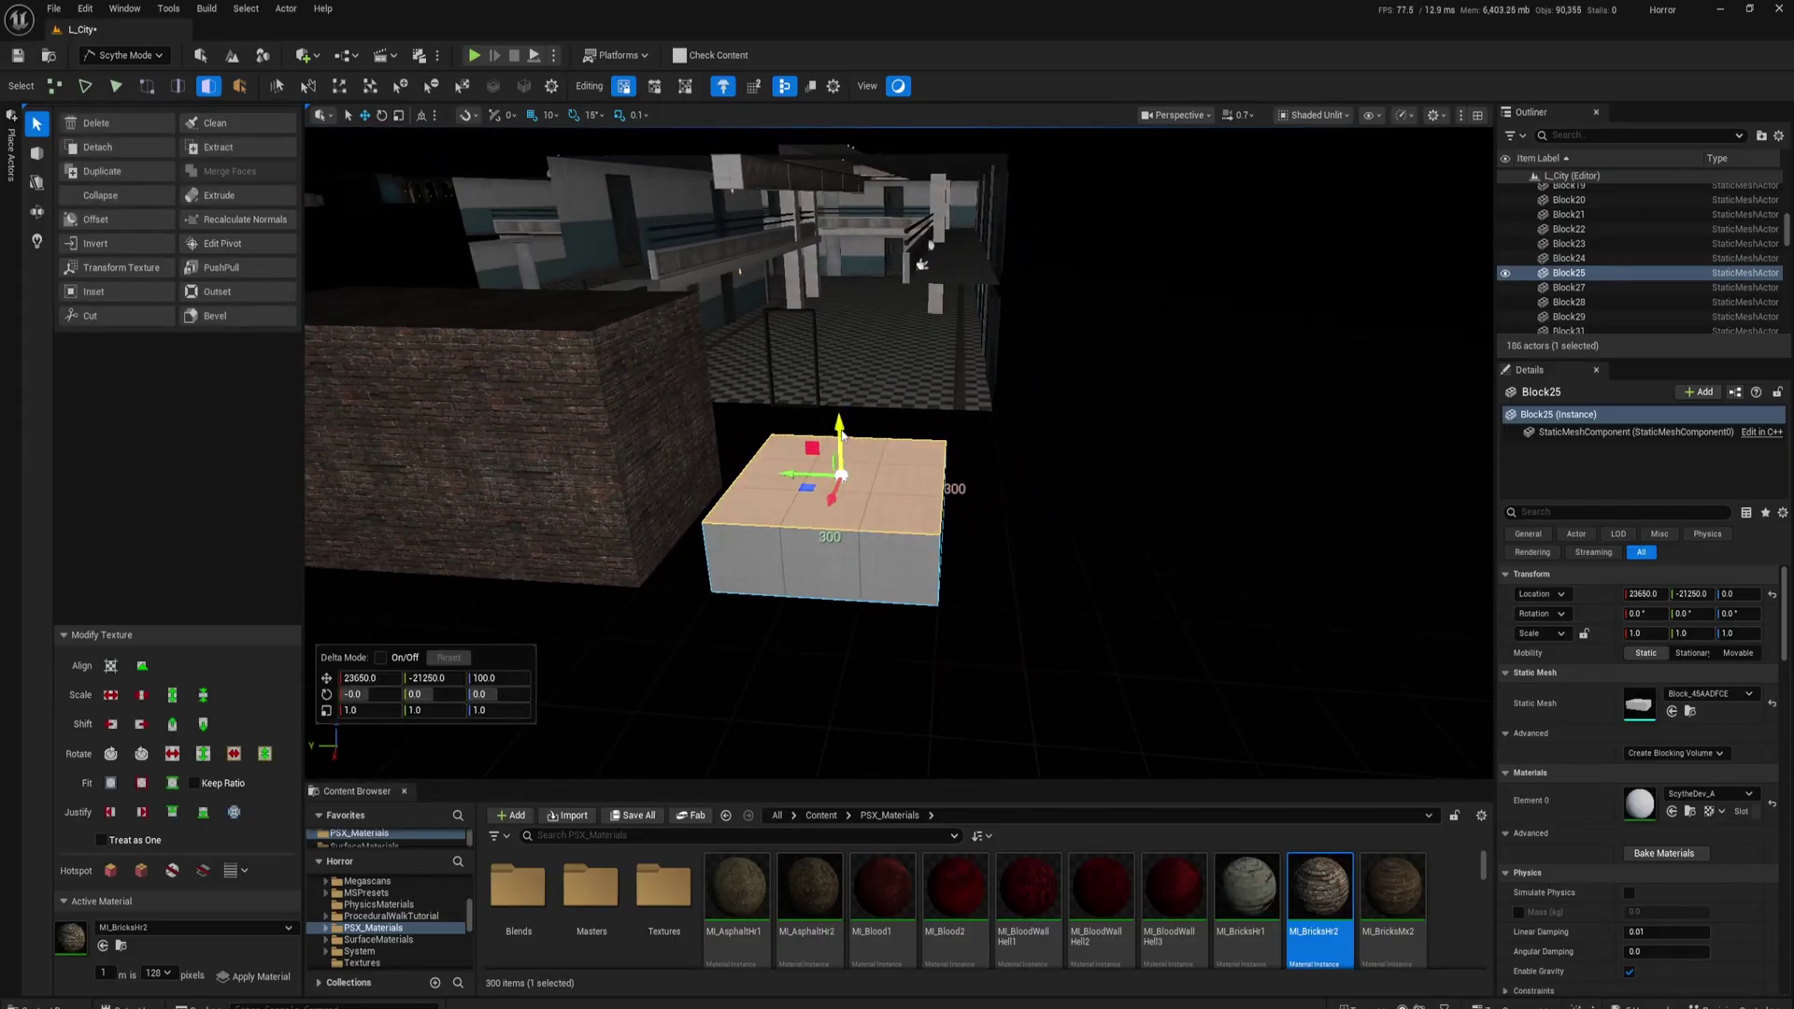
{"action": "left_click_drag", "start_coordinate": [840, 429], "coordinate": [535, 310]}
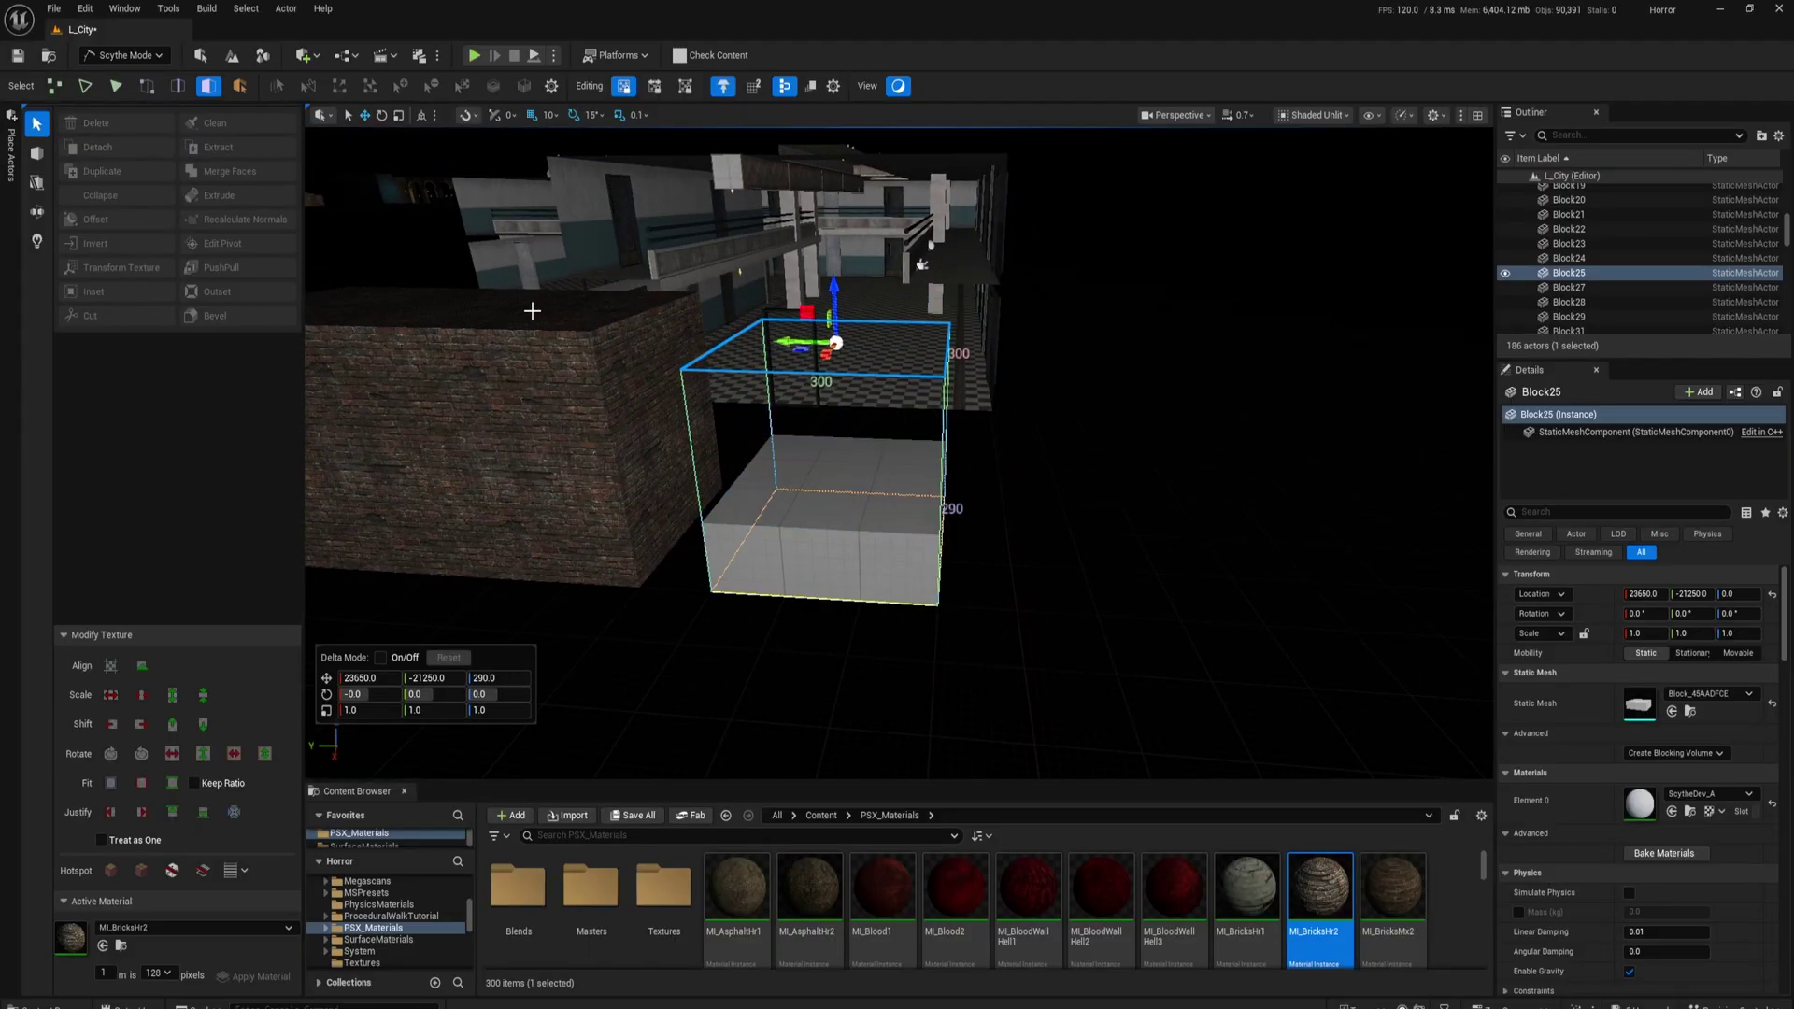
{"action": "left_click", "coordinate": [533, 310]}
{"action": "right_click_drag", "start_coordinate": [821, 558], "coordinate": [781, 563]}
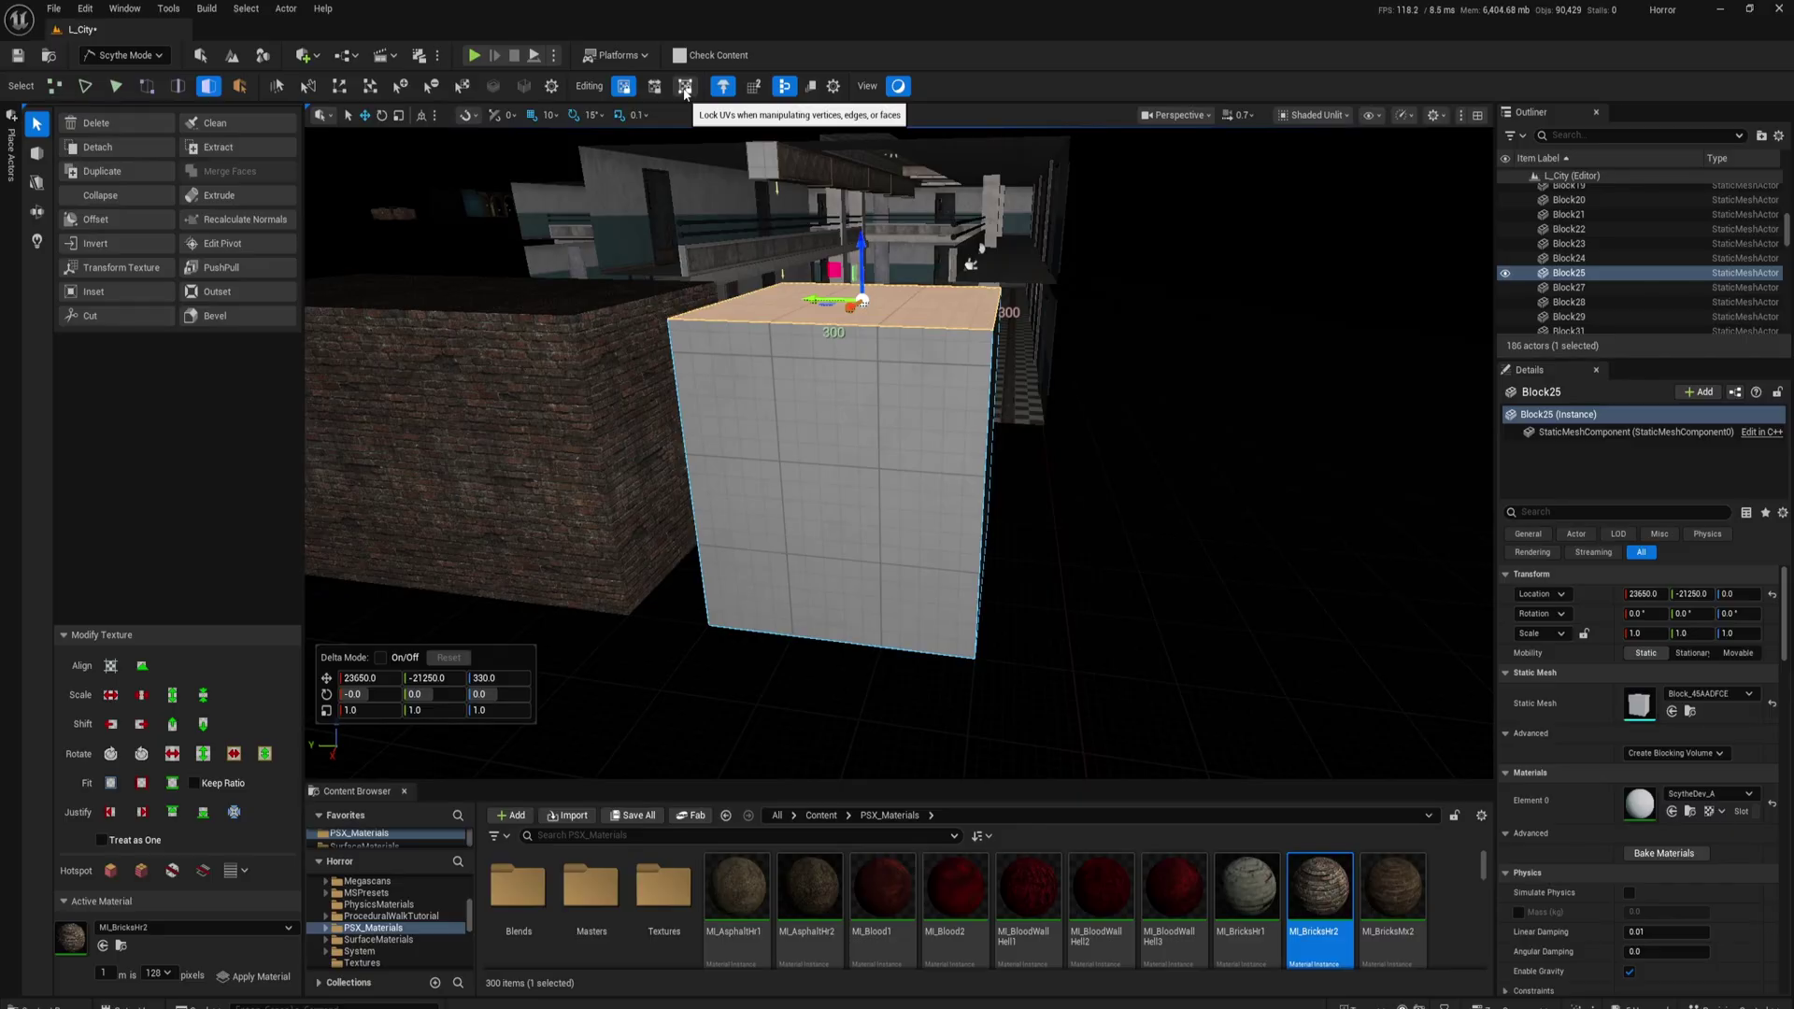
Step: Raise one upper edge of the plain block to give it a sloped top
{"action": "key", "text": "d"}
{"action": "right_click_drag", "start_coordinate": [822, 271], "coordinate": [739, 290]}
{"action": "key", "text": "2"}
{"action": "left_click", "coordinate": [903, 306]}
{"action": "left_click_drag", "start_coordinate": [914, 246], "coordinate": [917, 175]}
Step: Apply the ScytheDev_E grid material to the whole brick block and clear the selection
{"action": "key", "text": "a"}
{"action": "right_click_drag", "start_coordinate": [871, 379], "coordinate": [954, 393]}
{"action": "left_click_drag", "start_coordinate": [931, 287], "coordinate": [1011, 274], "text": "alt"}
{"action": "mouse_move", "coordinate": [693, 345]}
{"action": "right_mouse_down"}
{"action": "mouse_move", "coordinate": [653, 342]}
{"action": "mouse_move", "coordinate": [686, 313]}
{"action": "mouse_move", "coordinate": [696, 374]}
{"action": "right_mouse_up"}
{"action": "key", "text": "4"}
{"action": "left_click", "coordinate": [693, 344]}
{"action": "key", "text": "w"}
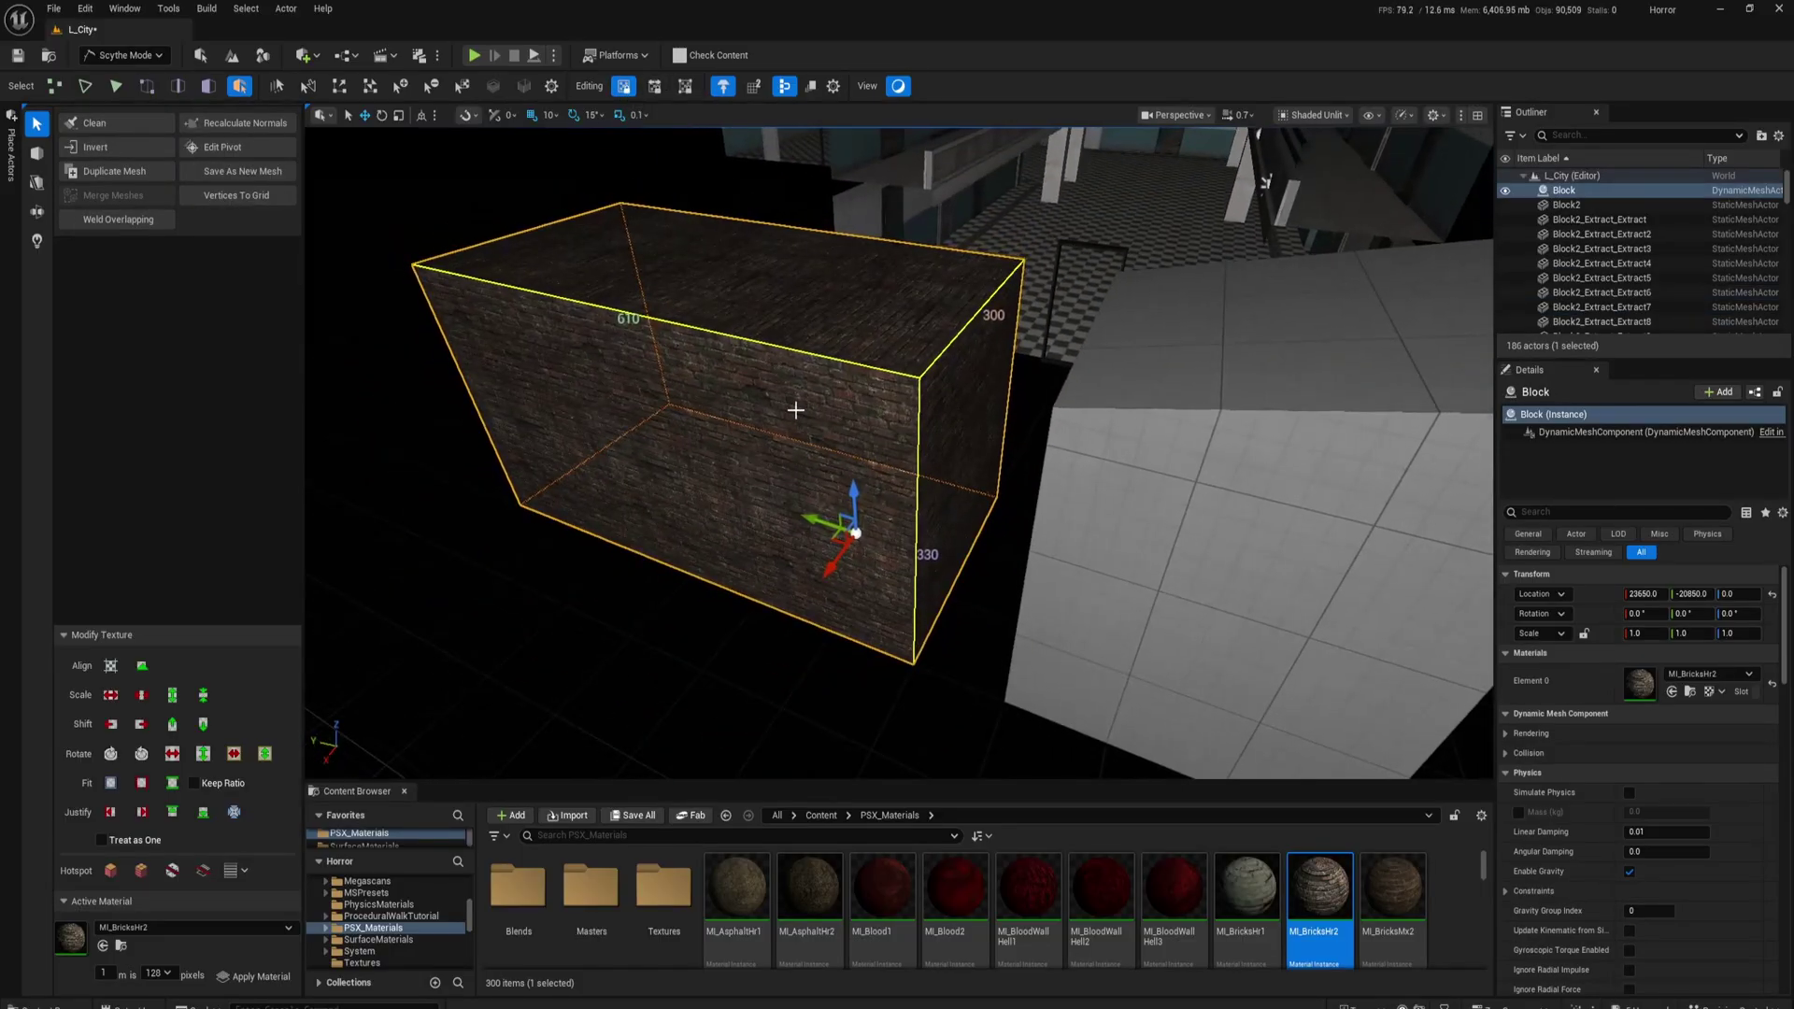
{"action": "left_click_drag", "start_coordinate": [818, 441], "coordinate": [793, 385], "text": "alt"}
{"action": "left_click_drag", "start_coordinate": [796, 233], "coordinate": [766, 289], "text": "alt"}
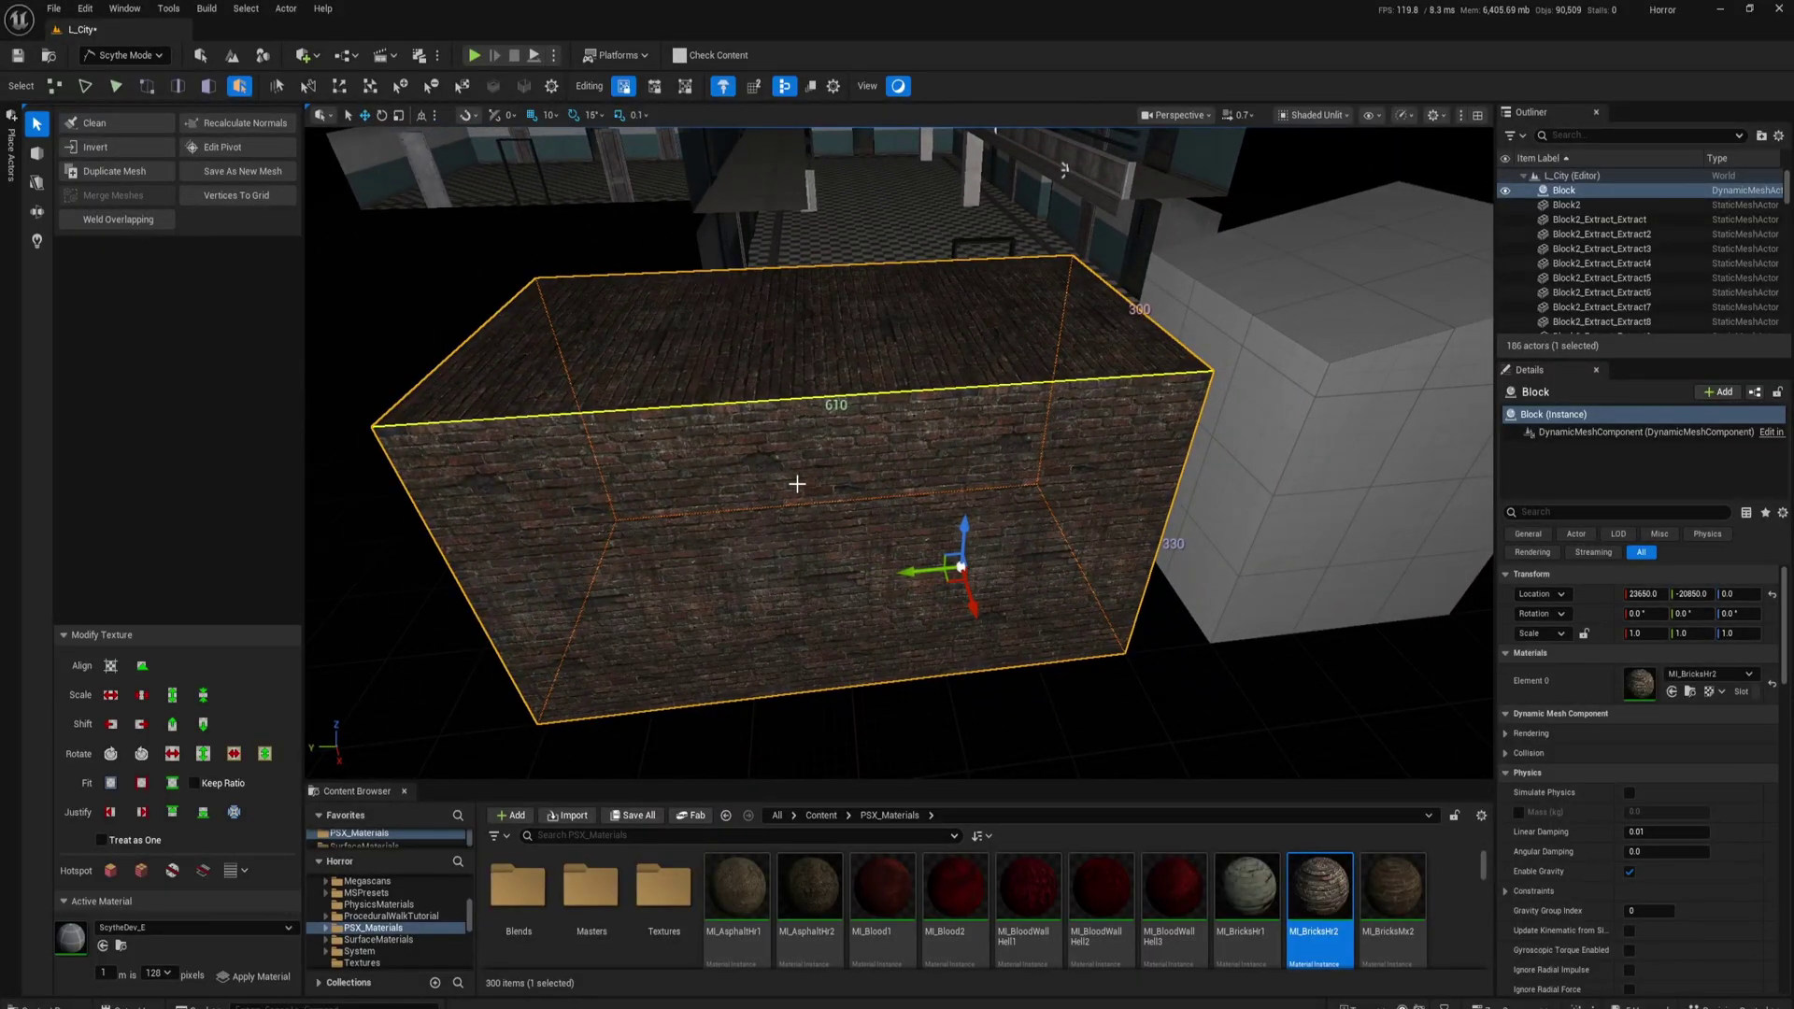
{"action": "key", "text": "ctrl+z"}
{"action": "key", "text": "Escape"}
{"action": "left_click_drag", "start_coordinate": [817, 329], "coordinate": [815, 357], "text": "alt"}
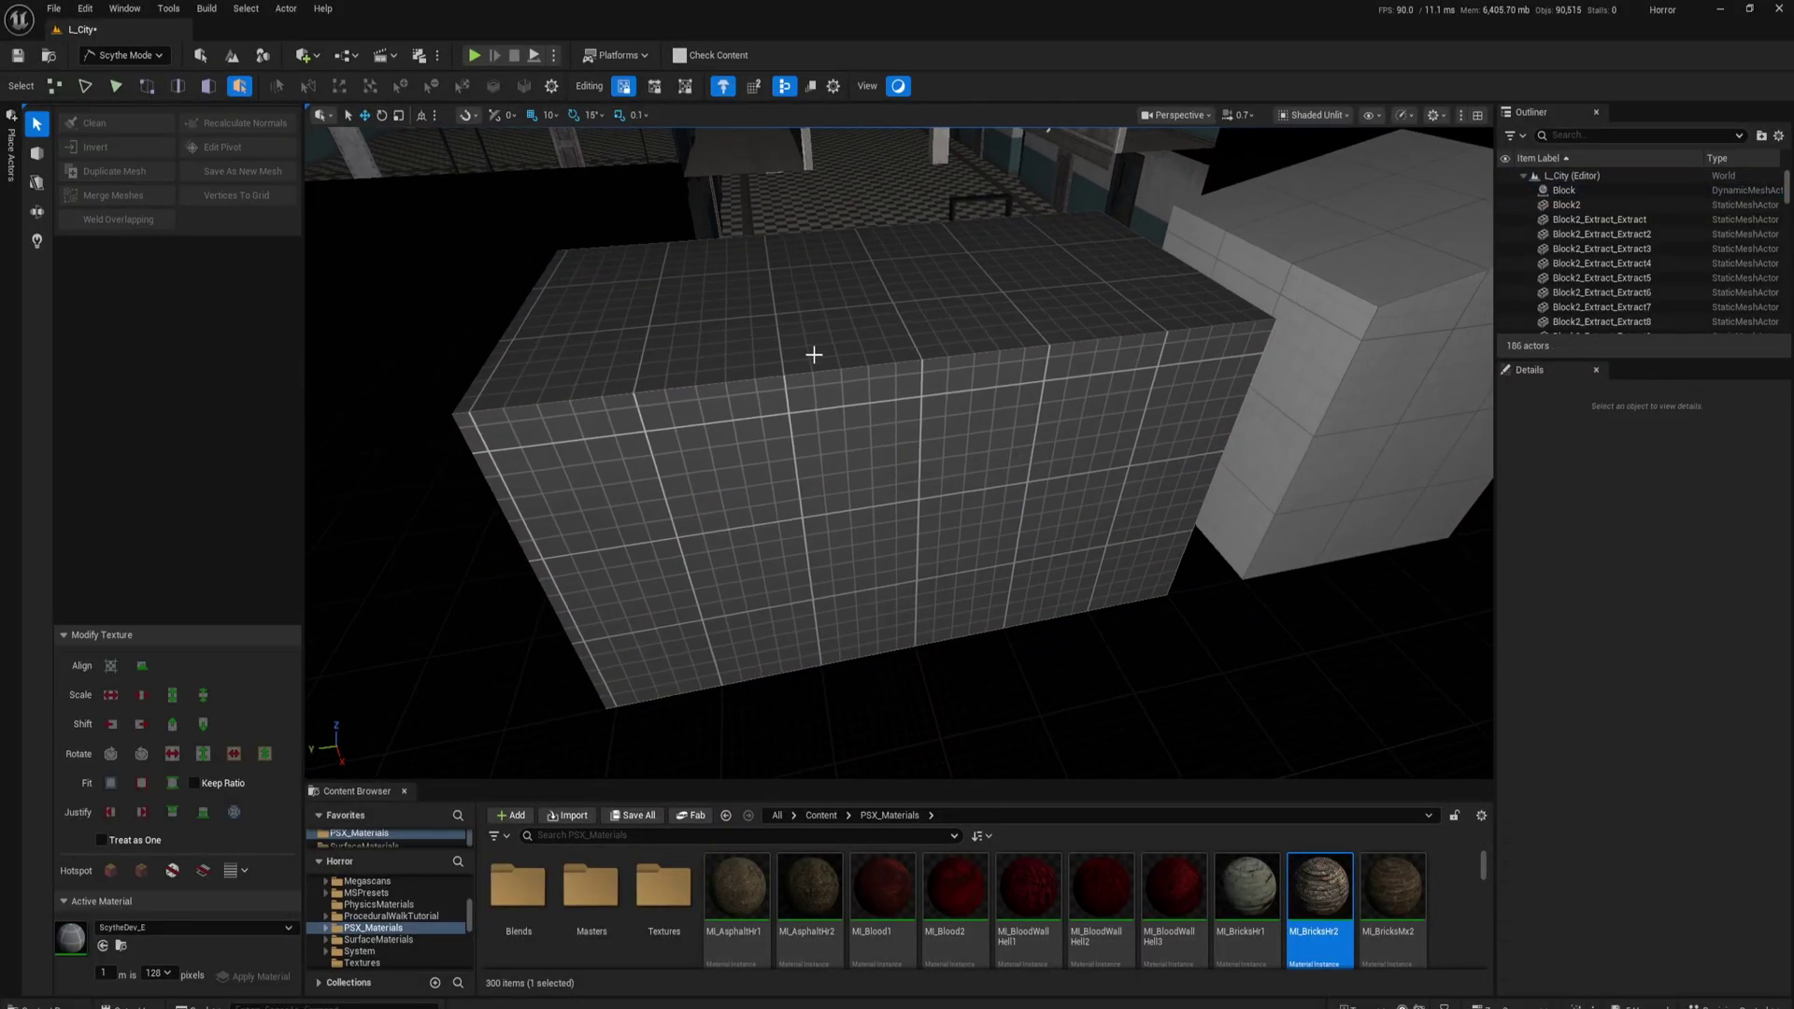
Step: Lower the gridded block's top face to a height of 100
{"action": "left_click", "coordinate": [826, 308]}
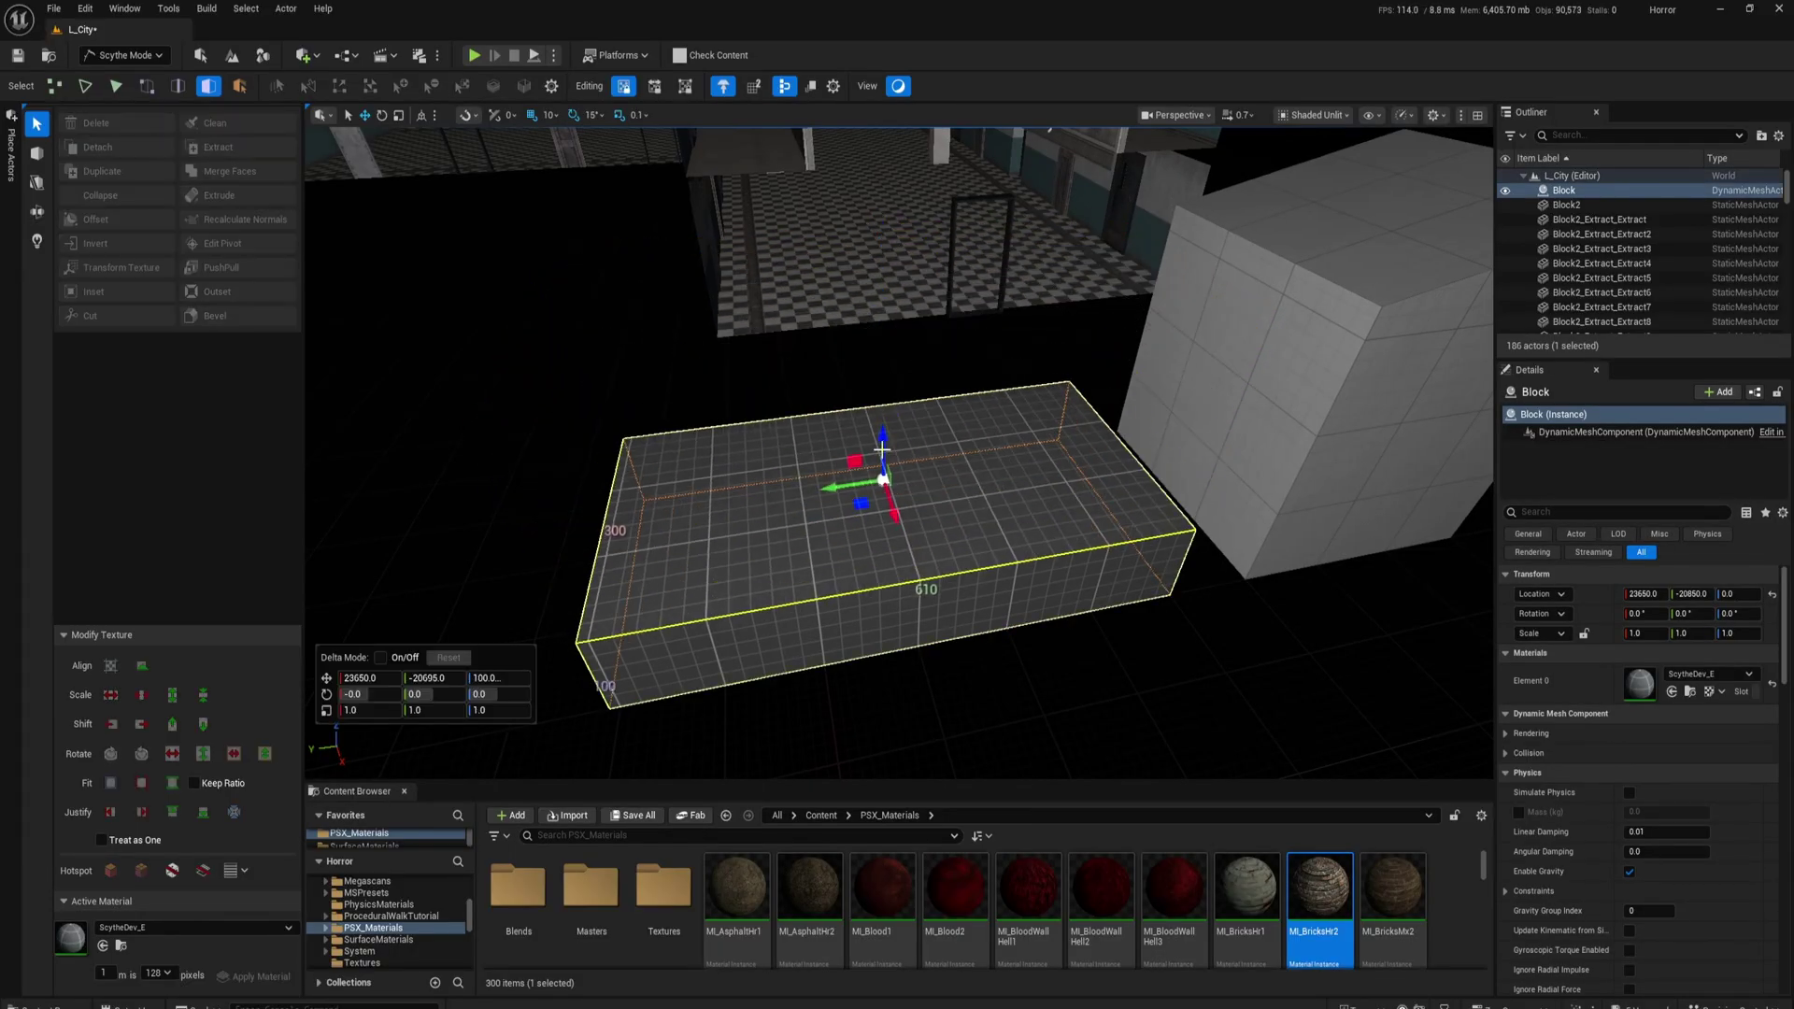
{"action": "left_click_drag", "start_coordinate": [882, 449], "coordinate": [884, 444]}
{"action": "mouse_move", "coordinate": [966, 432]}
{"action": "right_mouse_down"}
{"action": "mouse_move", "coordinate": [892, 445]}
{"action": "mouse_move", "coordinate": [953, 446]}
{"action": "right_mouse_up"}
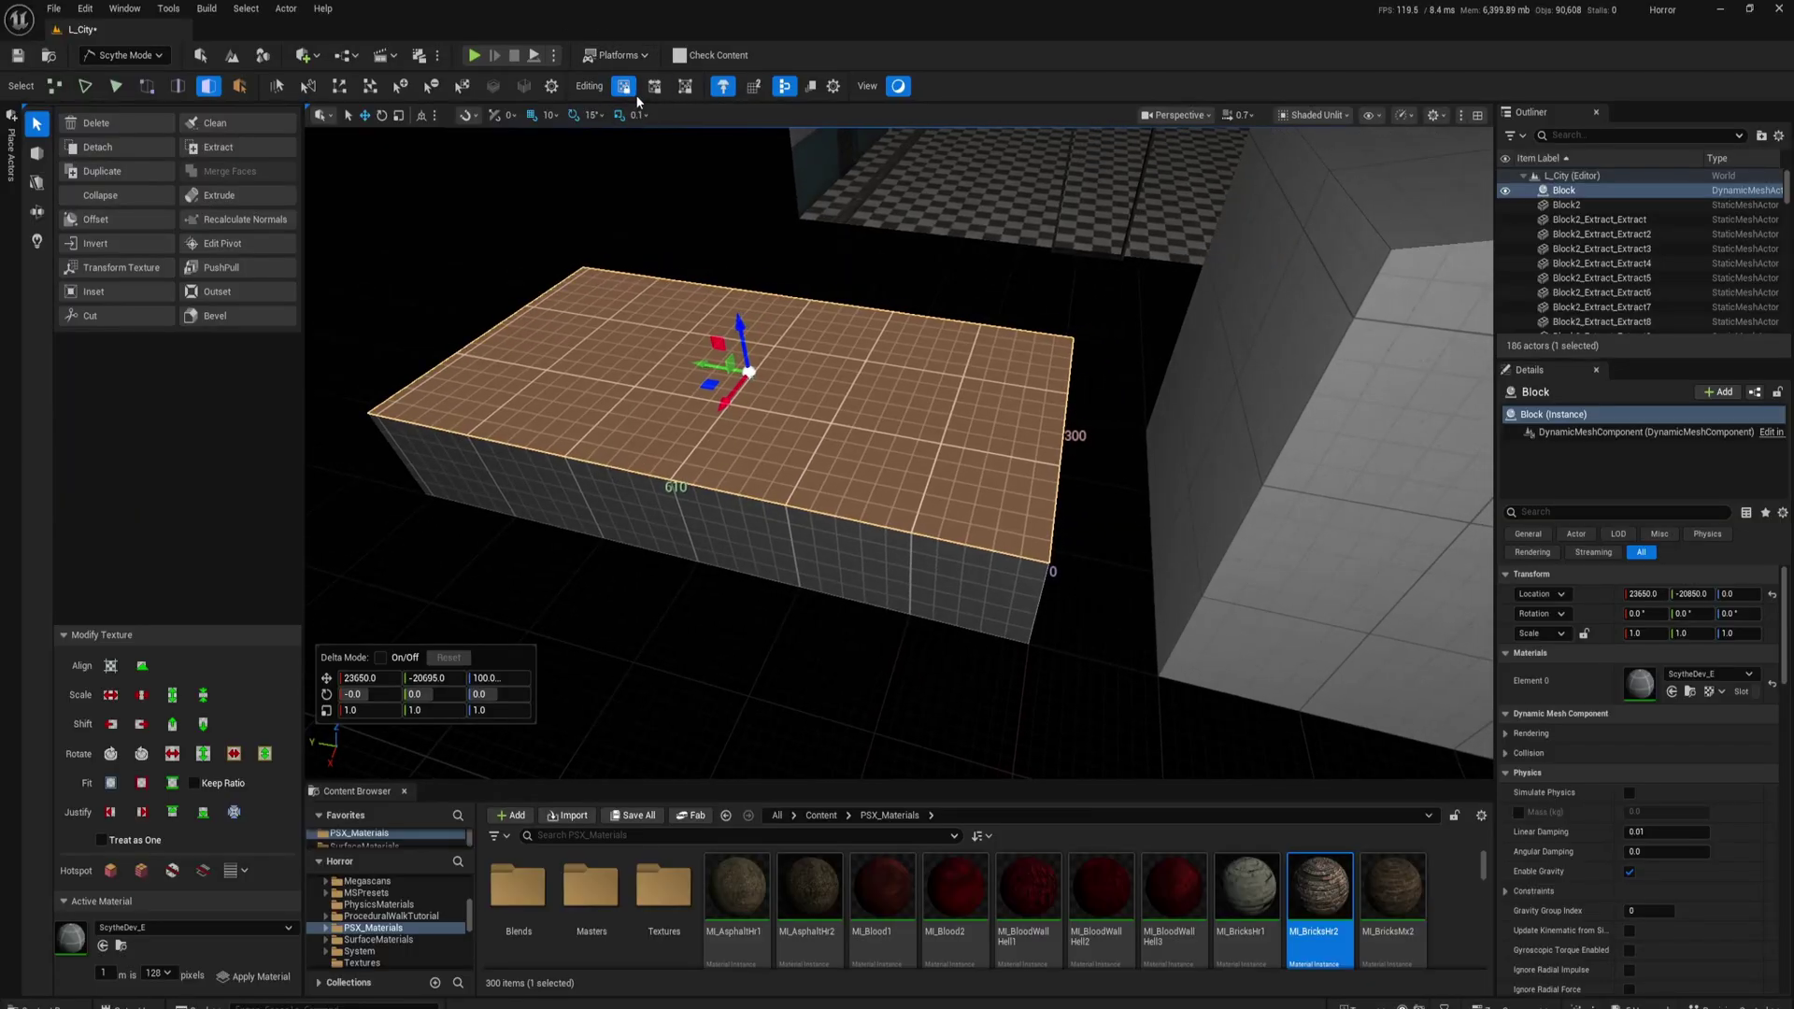
Step: Try shifting the gridded block's selected top face horizontally, and undo the last transforms
{"action": "left_click_drag", "start_coordinate": [716, 382], "coordinate": [616, 318]}
{"action": "key", "text": "ctrl+z"}
{"action": "key", "text": "ctrl+z"}
{"action": "key", "text": "ctrl+z"}
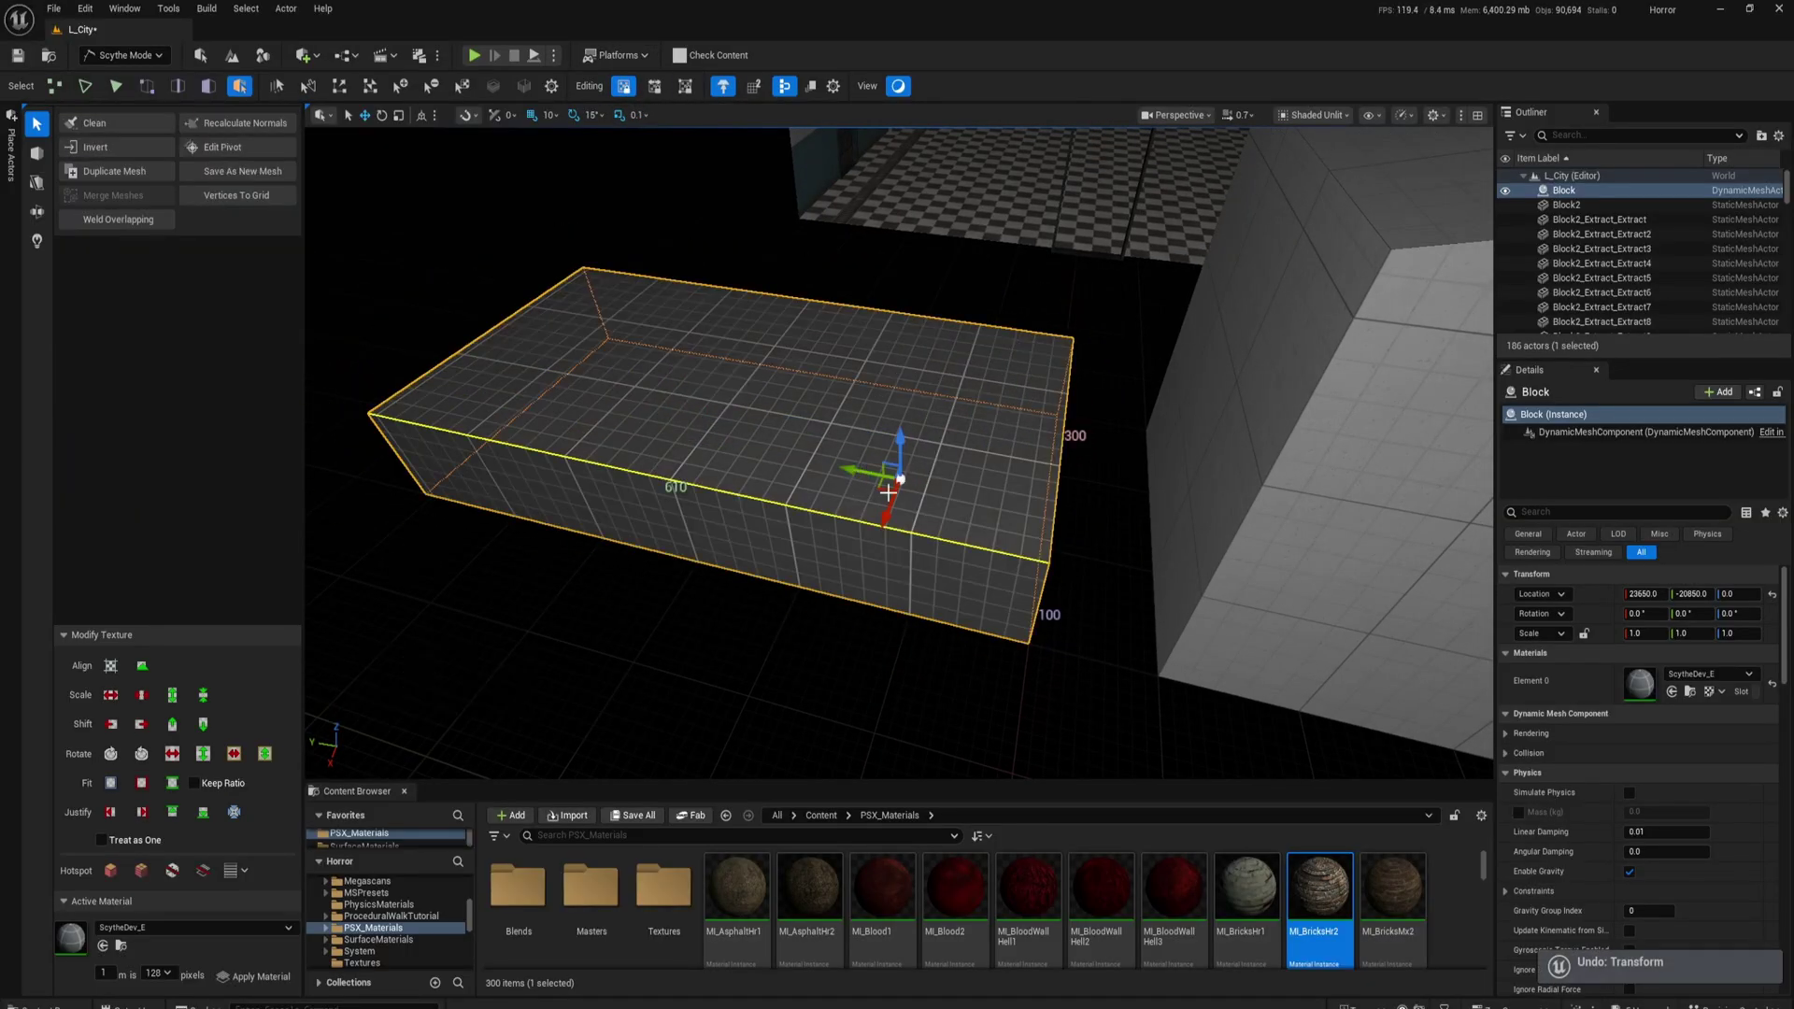
Step: Turn off UV locking for translating objects and slide the whole gridded block horizontally
{"action": "mouse_move", "coordinate": [882, 484]}
{"action": "left_mouse_down"}
{"action": "mouse_move", "coordinate": [858, 467]}
{"action": "mouse_move", "coordinate": [881, 488]}
{"action": "left_mouse_up"}
{"action": "mouse_move", "coordinate": [857, 374]}
{"action": "right_mouse_down"}
{"action": "mouse_move", "coordinate": [871, 412]}
{"action": "mouse_move", "coordinate": [841, 397]}
{"action": "right_mouse_up"}
{"action": "left_click", "coordinate": [623, 87]}
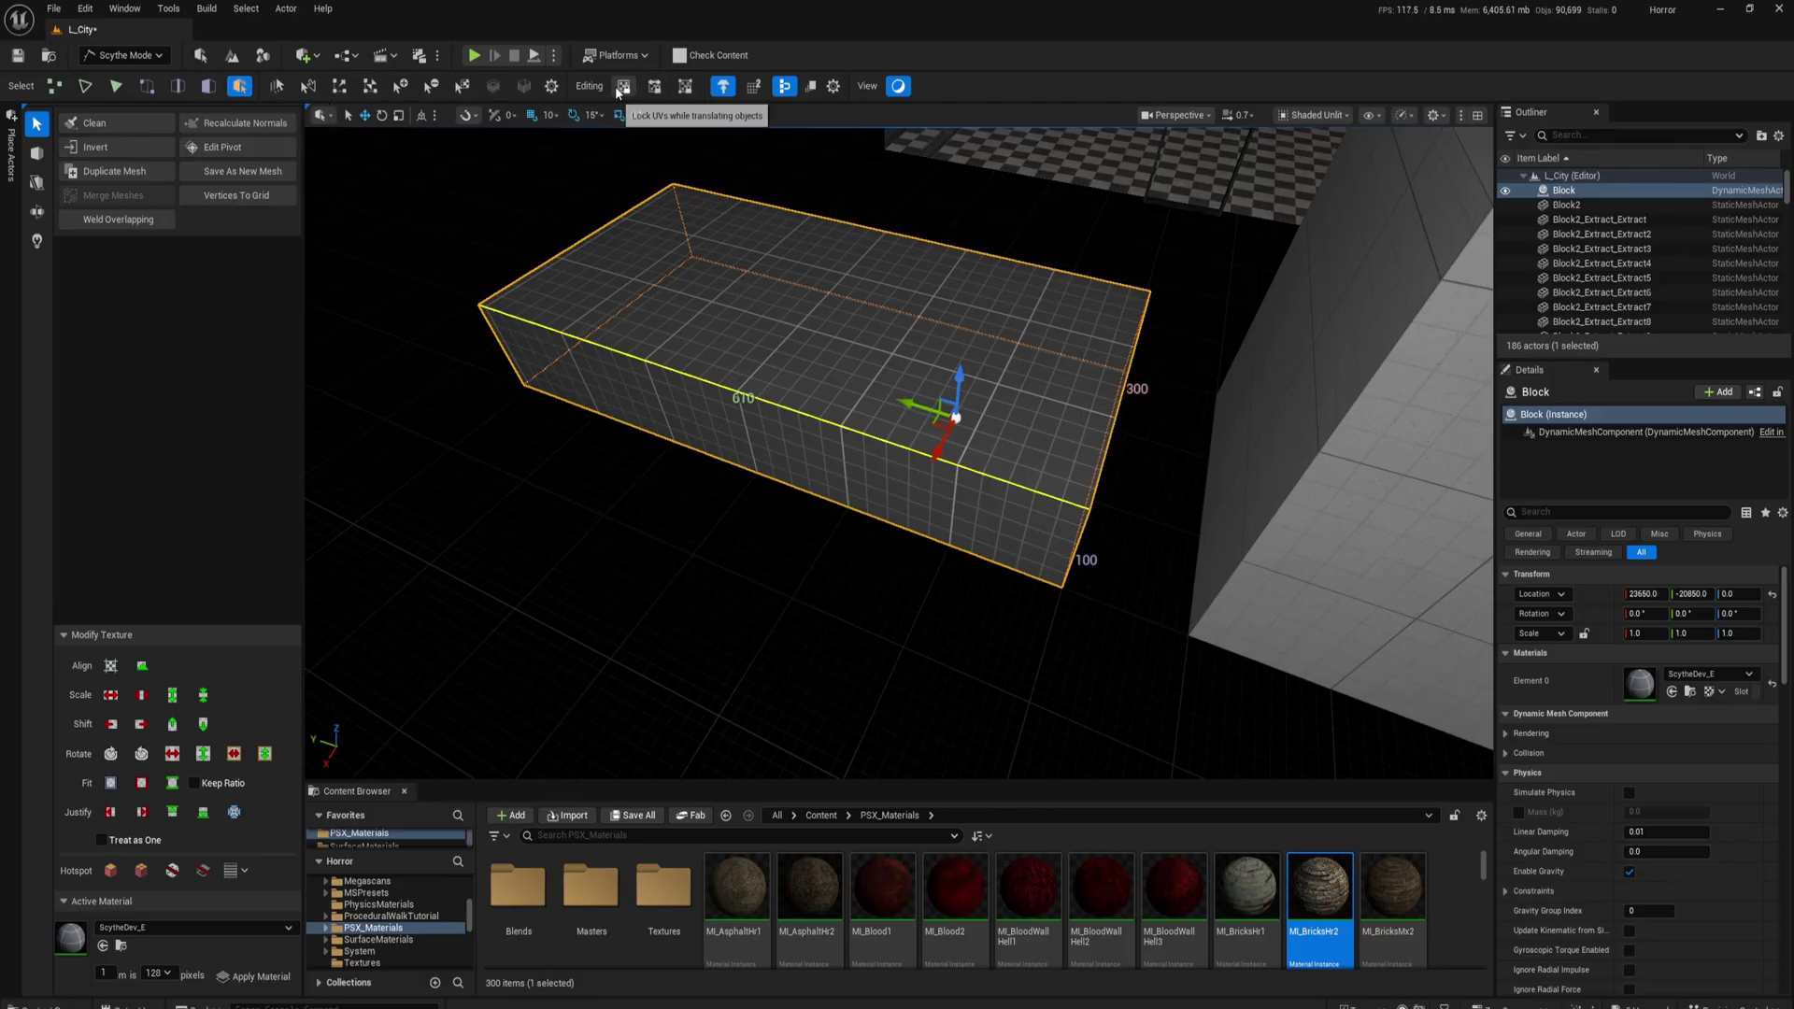
{"action": "mouse_move", "coordinate": [940, 427]}
{"action": "left_mouse_down"}
{"action": "mouse_move", "coordinate": [921, 480]}
{"action": "mouse_move", "coordinate": [741, 401]}
{"action": "mouse_move", "coordinate": [941, 312]}
{"action": "mouse_move", "coordinate": [1028, 438]}
{"action": "mouse_move", "coordinate": [747, 505]}
{"action": "mouse_move", "coordinate": [684, 296]}
{"action": "mouse_move", "coordinate": [915, 312]}
{"action": "mouse_move", "coordinate": [972, 420]}
{"action": "mouse_move", "coordinate": [732, 475]}
{"action": "mouse_move", "coordinate": [905, 350]}
{"action": "mouse_move", "coordinate": [939, 428]}
{"action": "left_mouse_up"}
{"action": "mouse_move", "coordinate": [816, 349]}
{"action": "right_mouse_down"}
{"action": "mouse_move", "coordinate": [869, 299]}
{"action": "mouse_move", "coordinate": [888, 364]}
{"action": "mouse_move", "coordinate": [817, 348]}
{"action": "right_mouse_up"}
{"action": "left_click_drag", "start_coordinate": [816, 347], "coordinate": [823, 346], "text": "alt"}
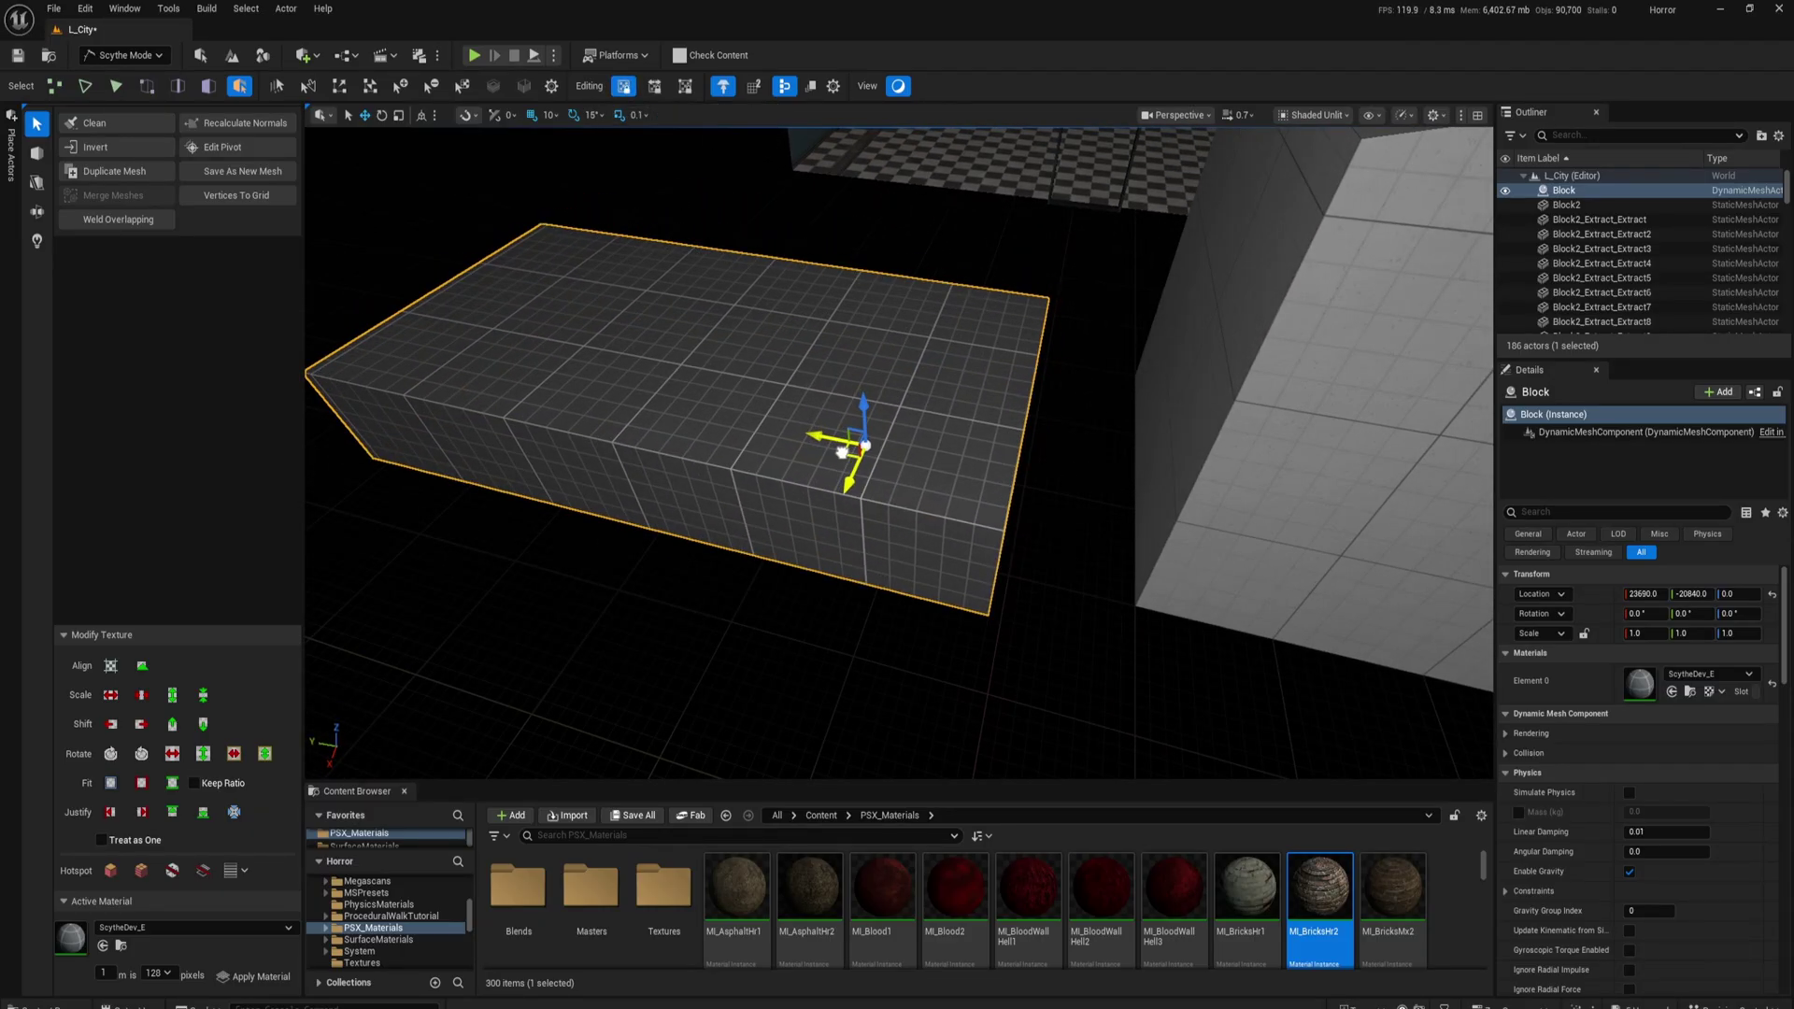
{"action": "right_click_drag", "start_coordinate": [673, 261], "coordinate": [748, 229]}
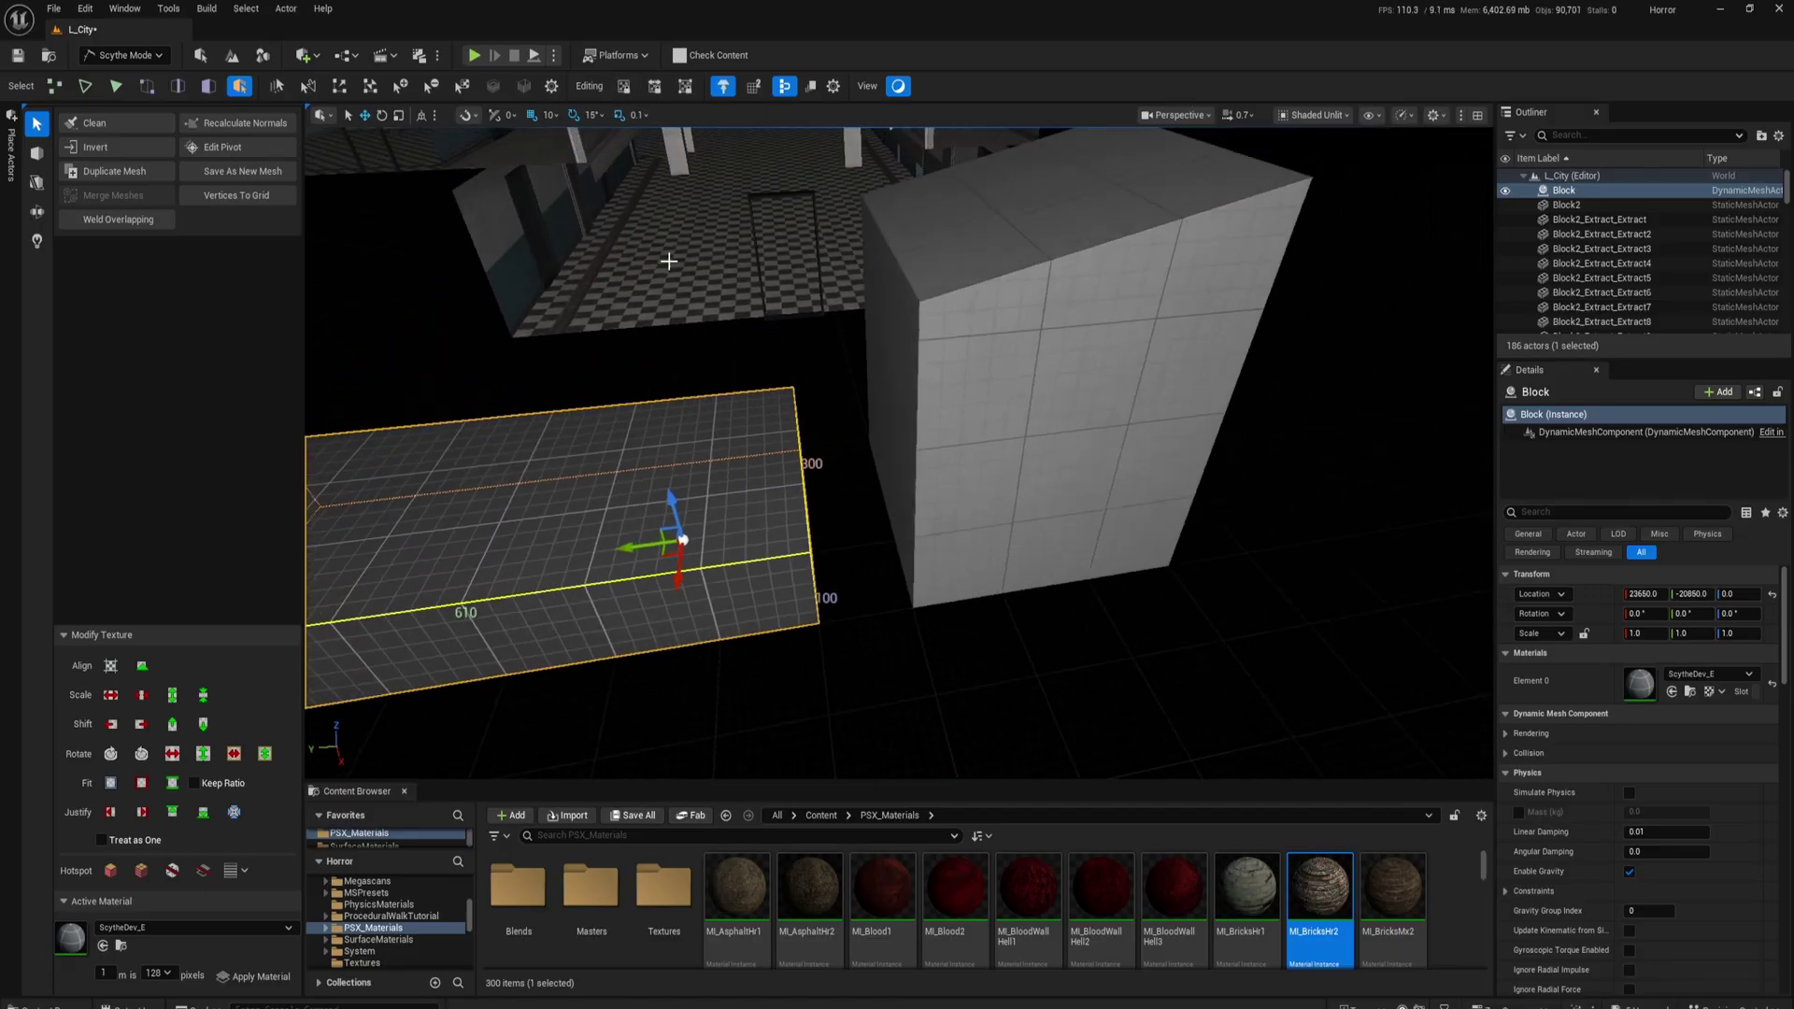
Step: Slide the blocks horizontally with UV locking off, placing the gridded block at a Y location of -20750
{"action": "left_click", "coordinate": [949, 380], "text": "shift"}
{"action": "right_click_drag", "start_coordinate": [882, 373], "coordinate": [831, 366]}
{"action": "right_click_drag", "start_coordinate": [875, 300], "coordinate": [827, 327]}
{"action": "left_click_drag", "start_coordinate": [981, 453], "coordinate": [873, 429]}
{"action": "left_click", "coordinate": [779, 441]}
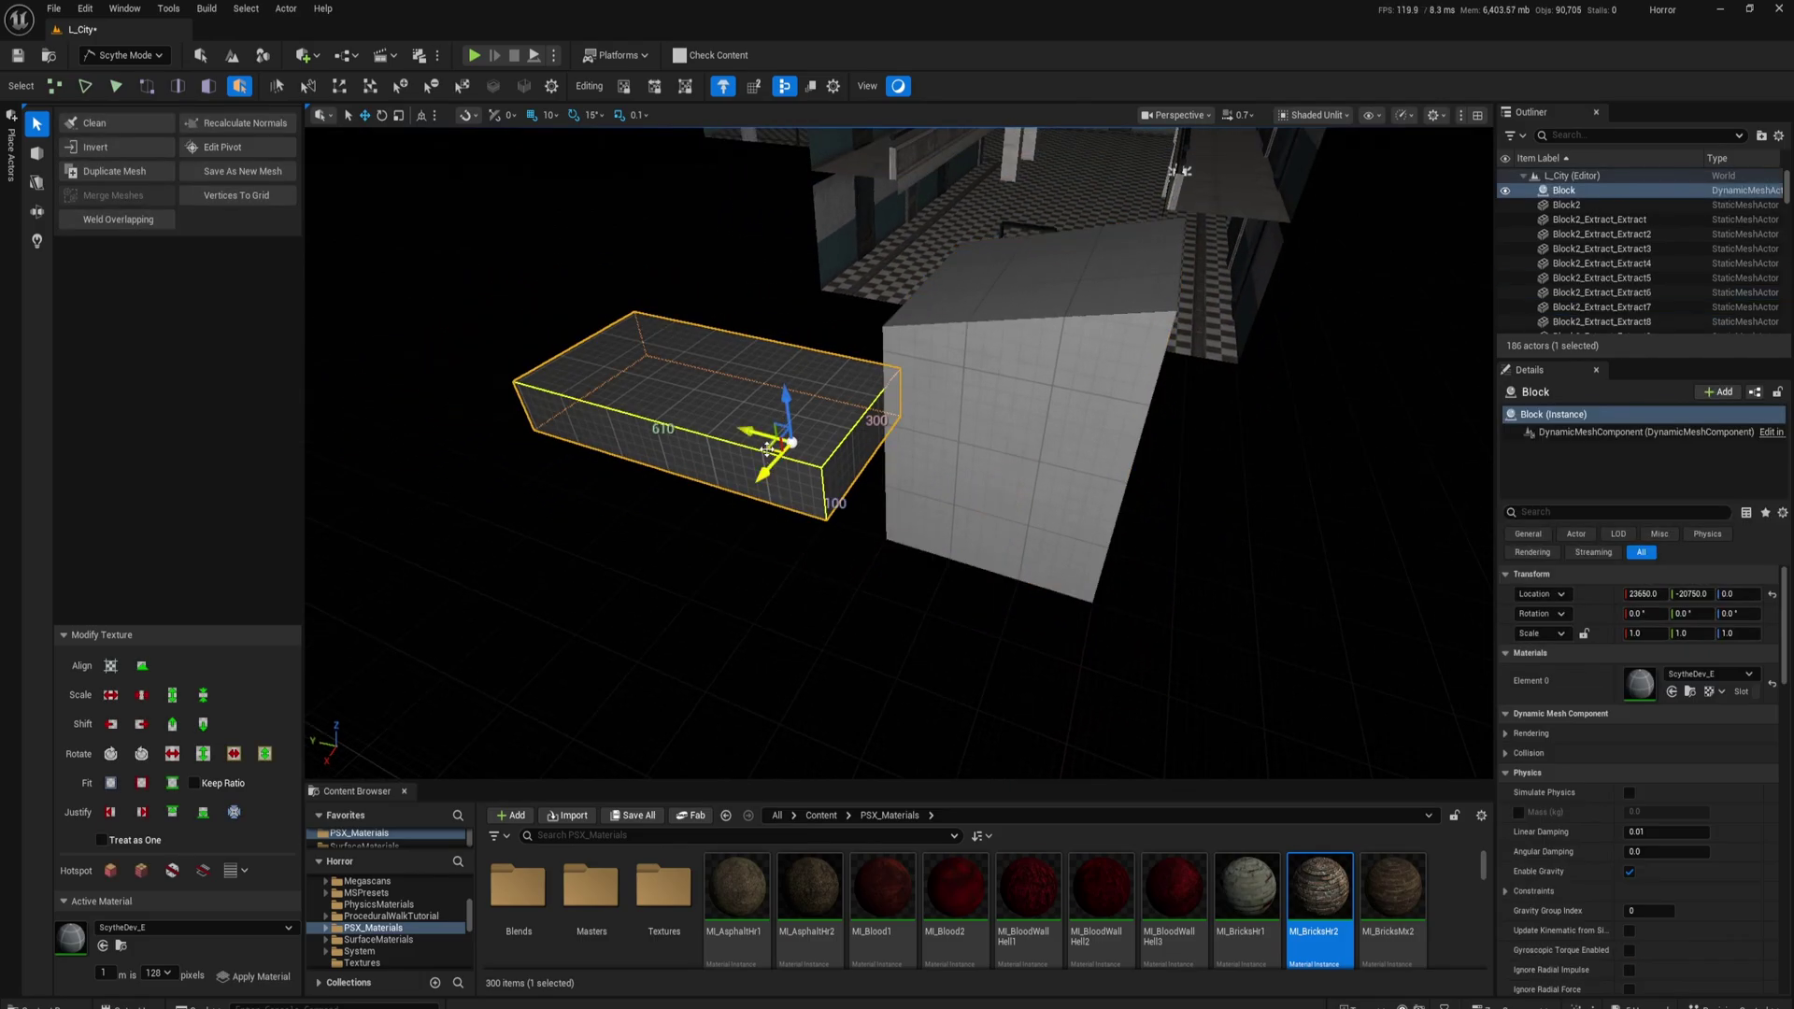
{"action": "mouse_move", "coordinate": [766, 448]}
{"action": "left_mouse_down"}
{"action": "mouse_move", "coordinate": [645, 477]}
{"action": "mouse_move", "coordinate": [734, 416]}
{"action": "mouse_move", "coordinate": [772, 447]}
{"action": "left_mouse_up"}
Step: Select both blocks, turn UV locking for translating objects back on, and reduce the selection to the gridded block
{"action": "left_click", "coordinate": [964, 450], "text": "ctrl"}
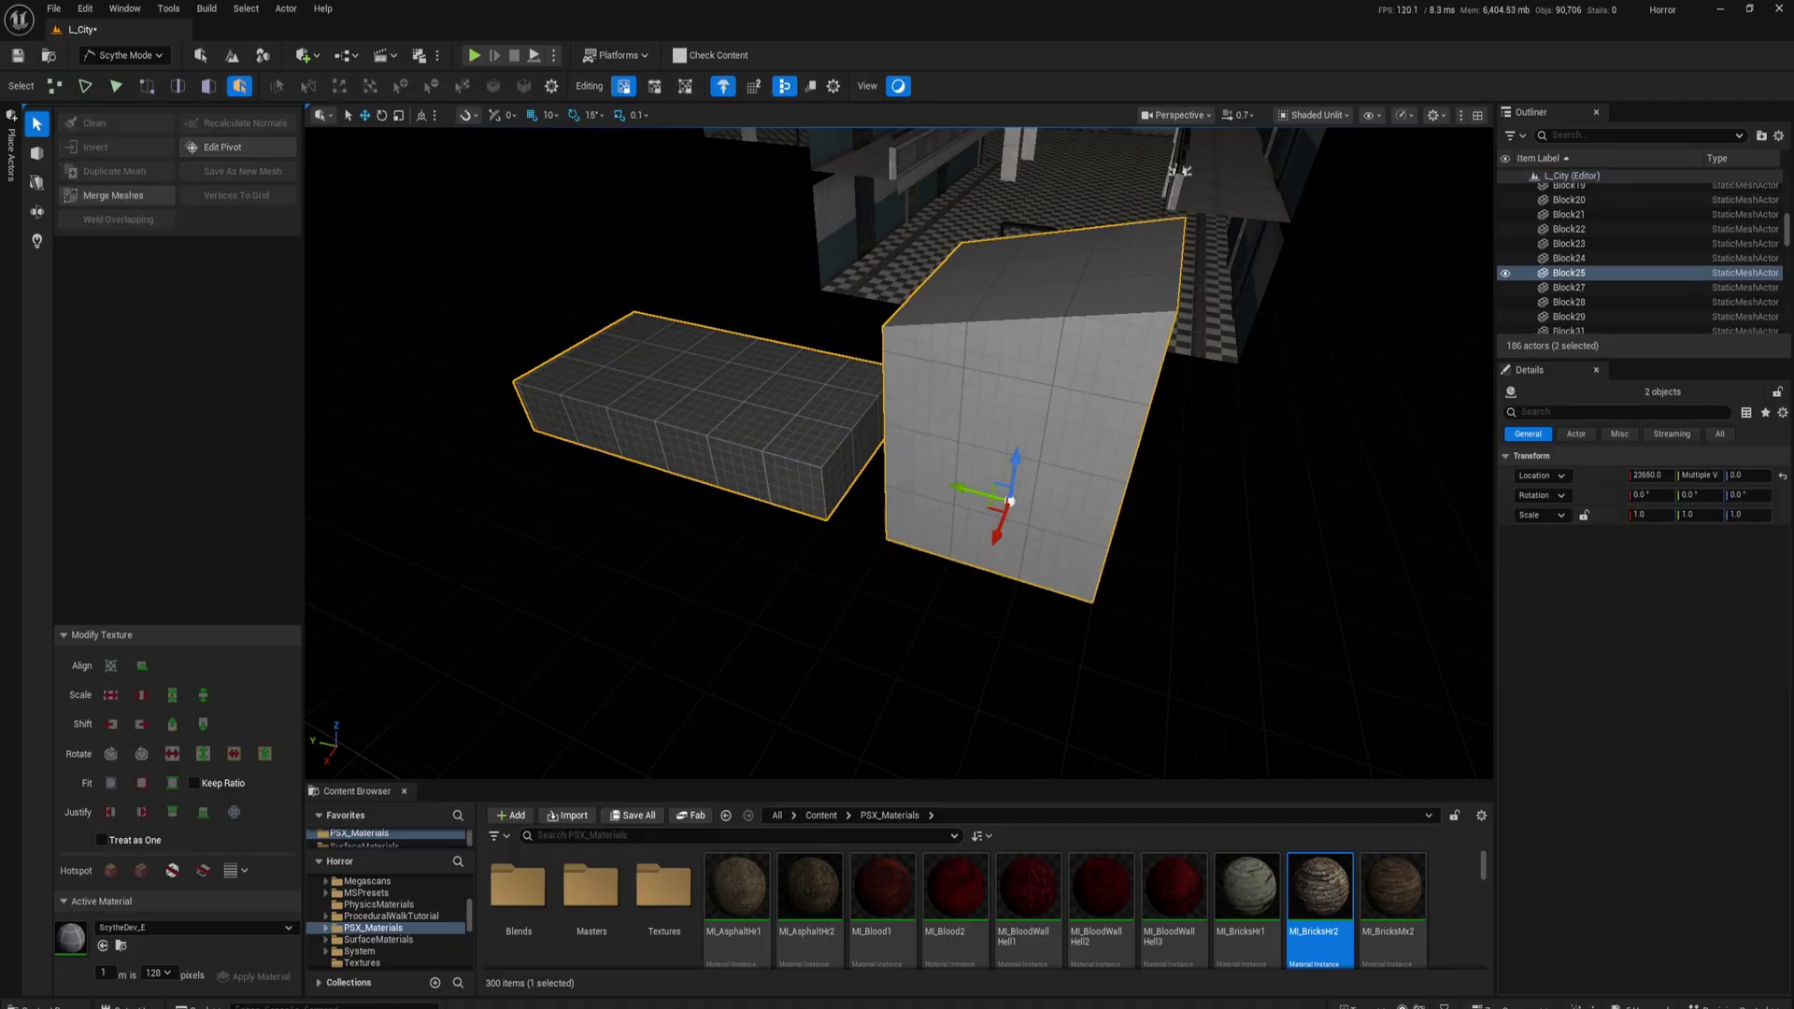
{"action": "left_click", "coordinate": [972, 422], "text": "ctrl"}
{"action": "left_click", "coordinate": [903, 391], "text": "ctrl"}
{"action": "mouse_move", "coordinate": [737, 361]}
{"action": "right_mouse_down"}
{"action": "mouse_move", "coordinate": [691, 332]}
{"action": "mouse_move", "coordinate": [761, 381]}
{"action": "right_mouse_up"}
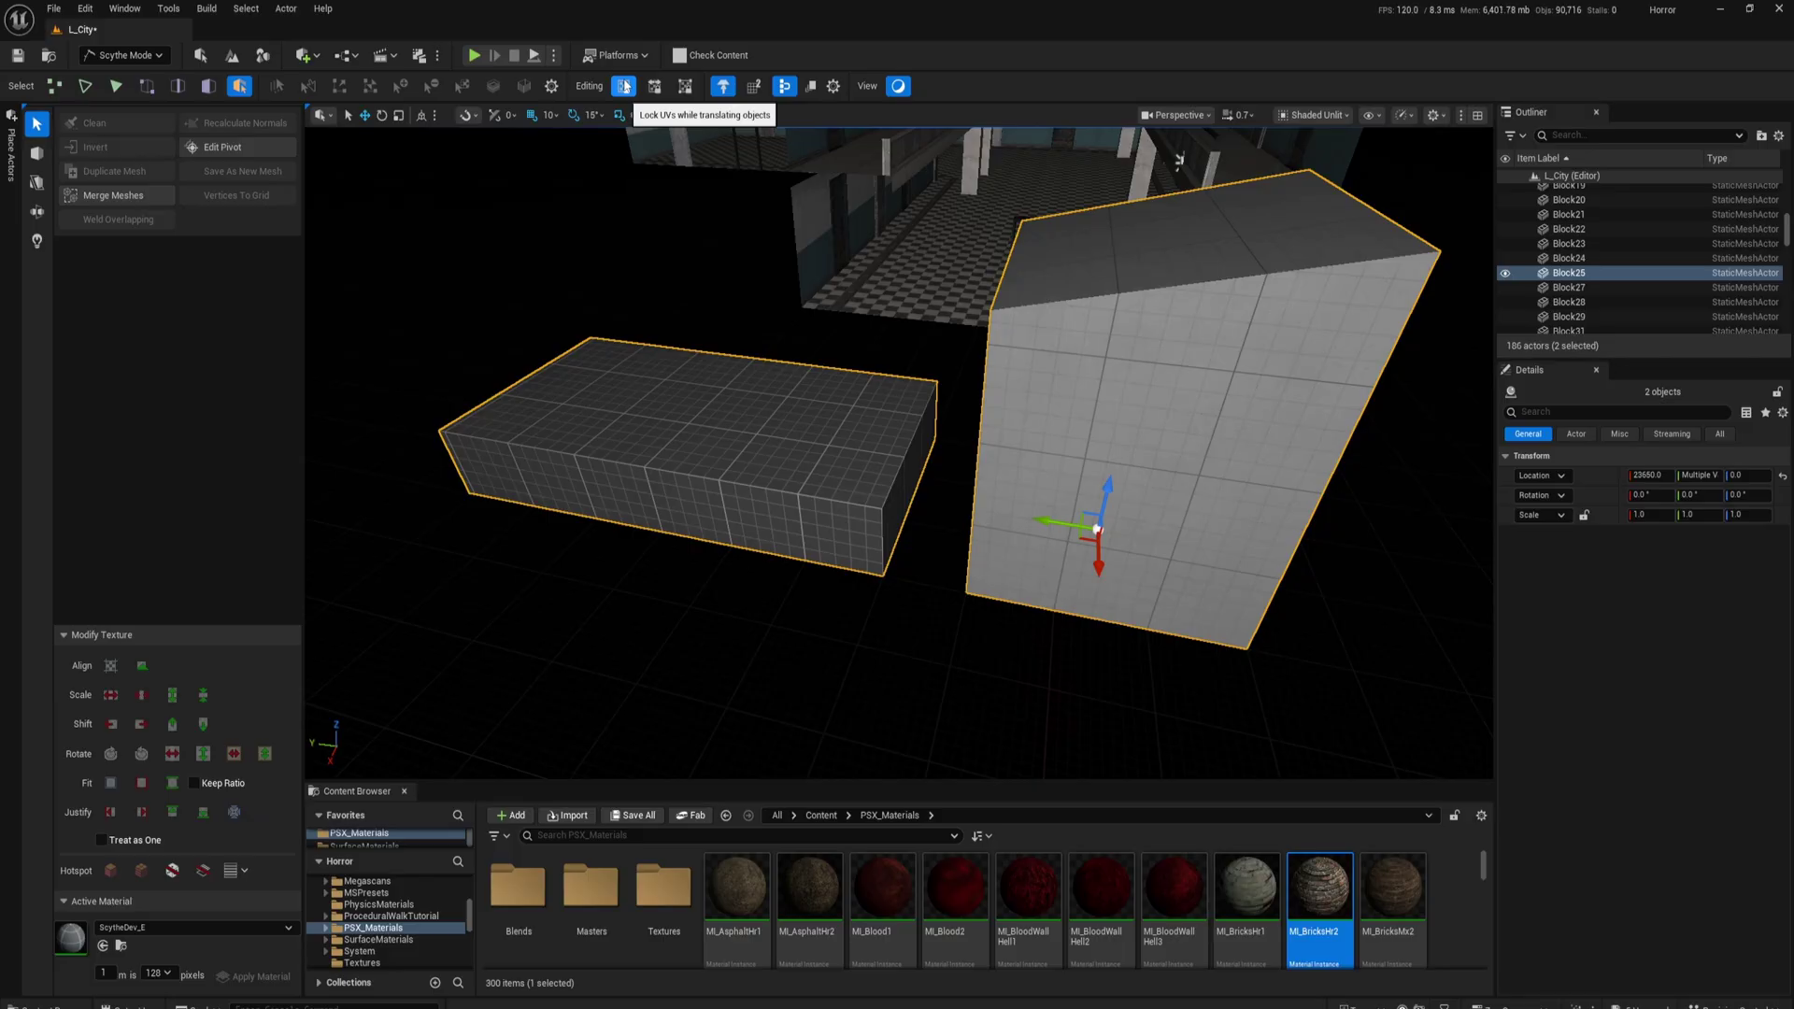
{"action": "mouse_move", "coordinate": [645, 252]}
{"action": "right_mouse_down"}
{"action": "mouse_move", "coordinate": [687, 248]}
{"action": "mouse_move", "coordinate": [666, 265]}
{"action": "right_mouse_up"}
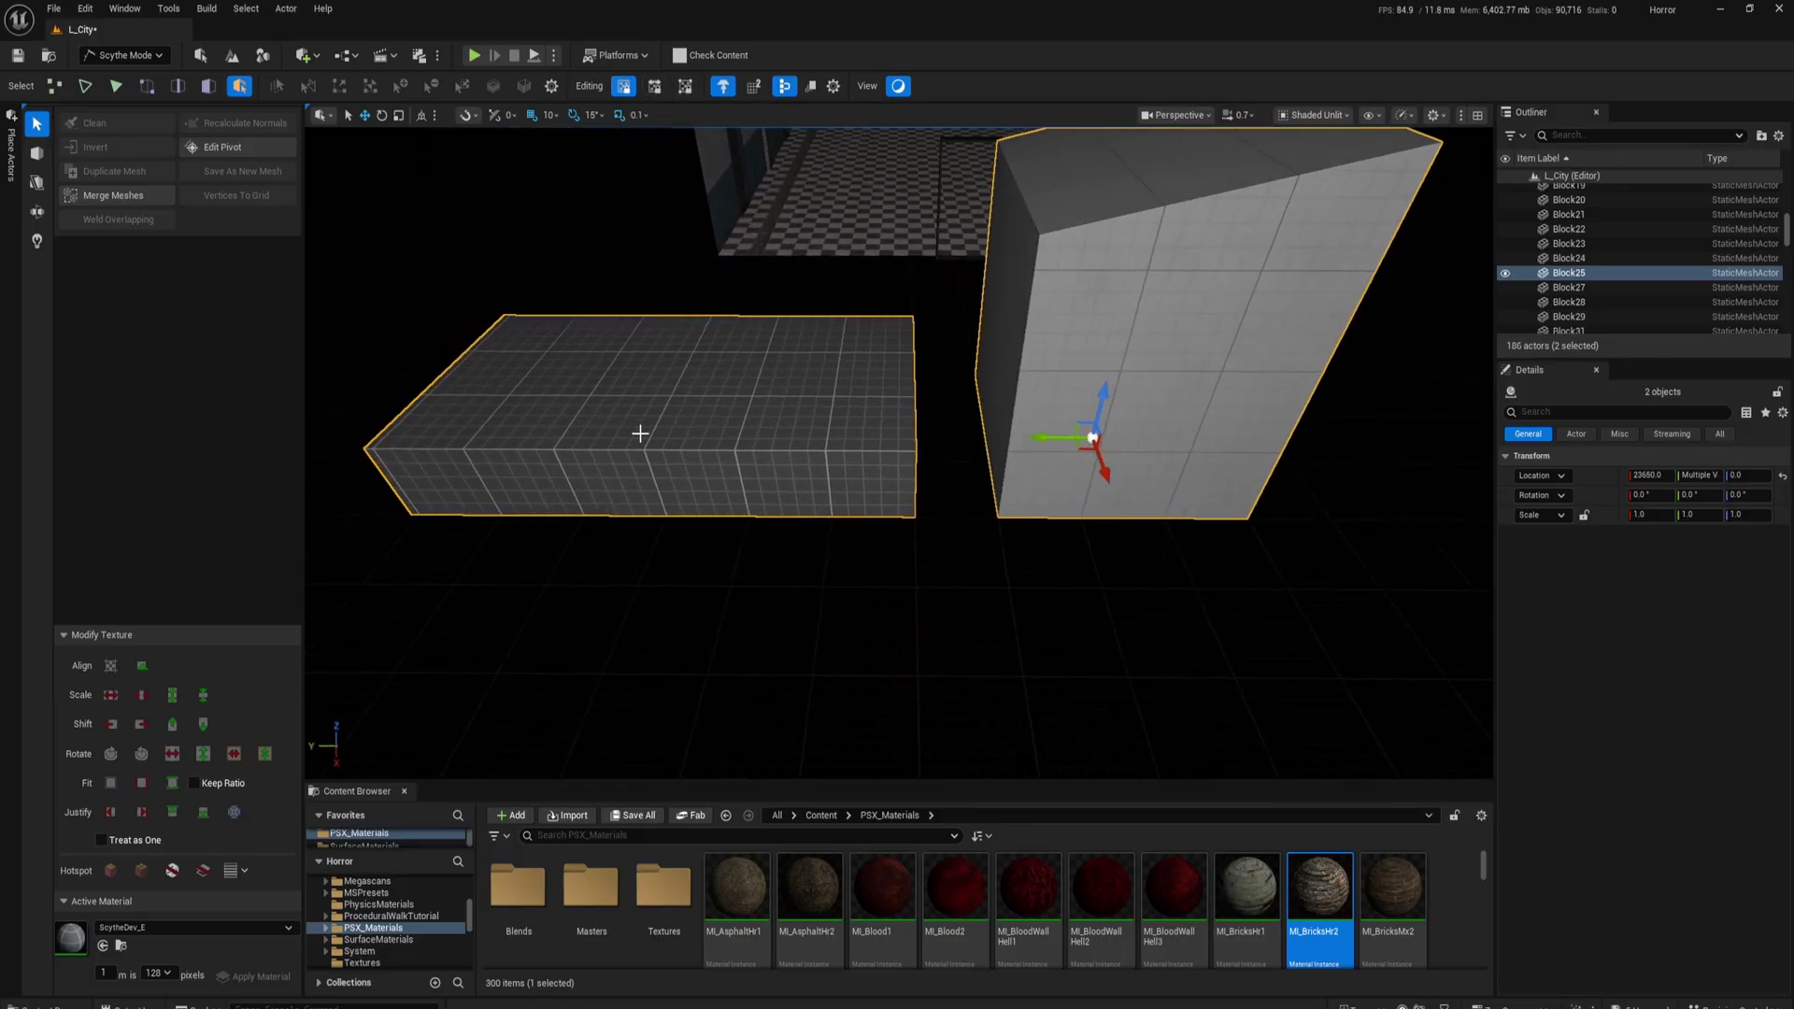
{"action": "left_click", "coordinate": [641, 433]}
{"action": "key", "text": "f"}
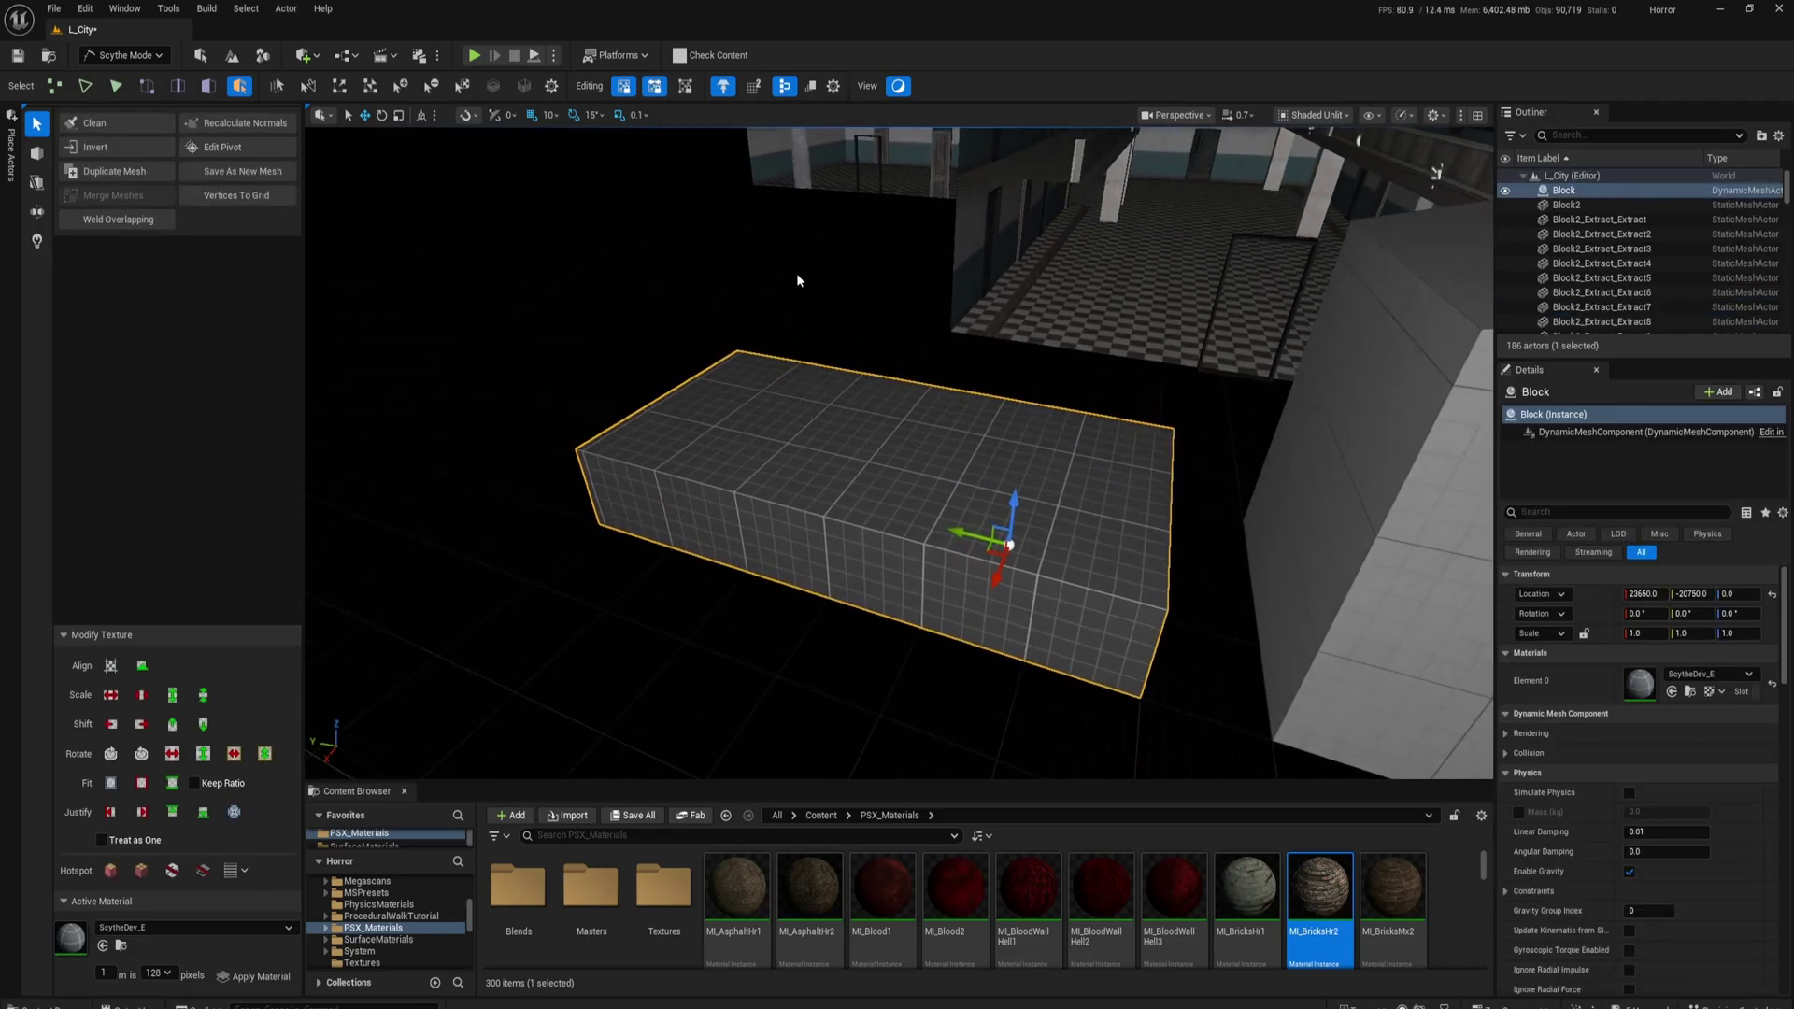
Step: Try scaling the gridded block with UV locking on, undo it, and stretch the block to X scale 1.4 with scale UV locking off
{"action": "key", "text": "a"}
{"action": "right_click_drag", "start_coordinate": [772, 288], "coordinate": [1038, 297]}
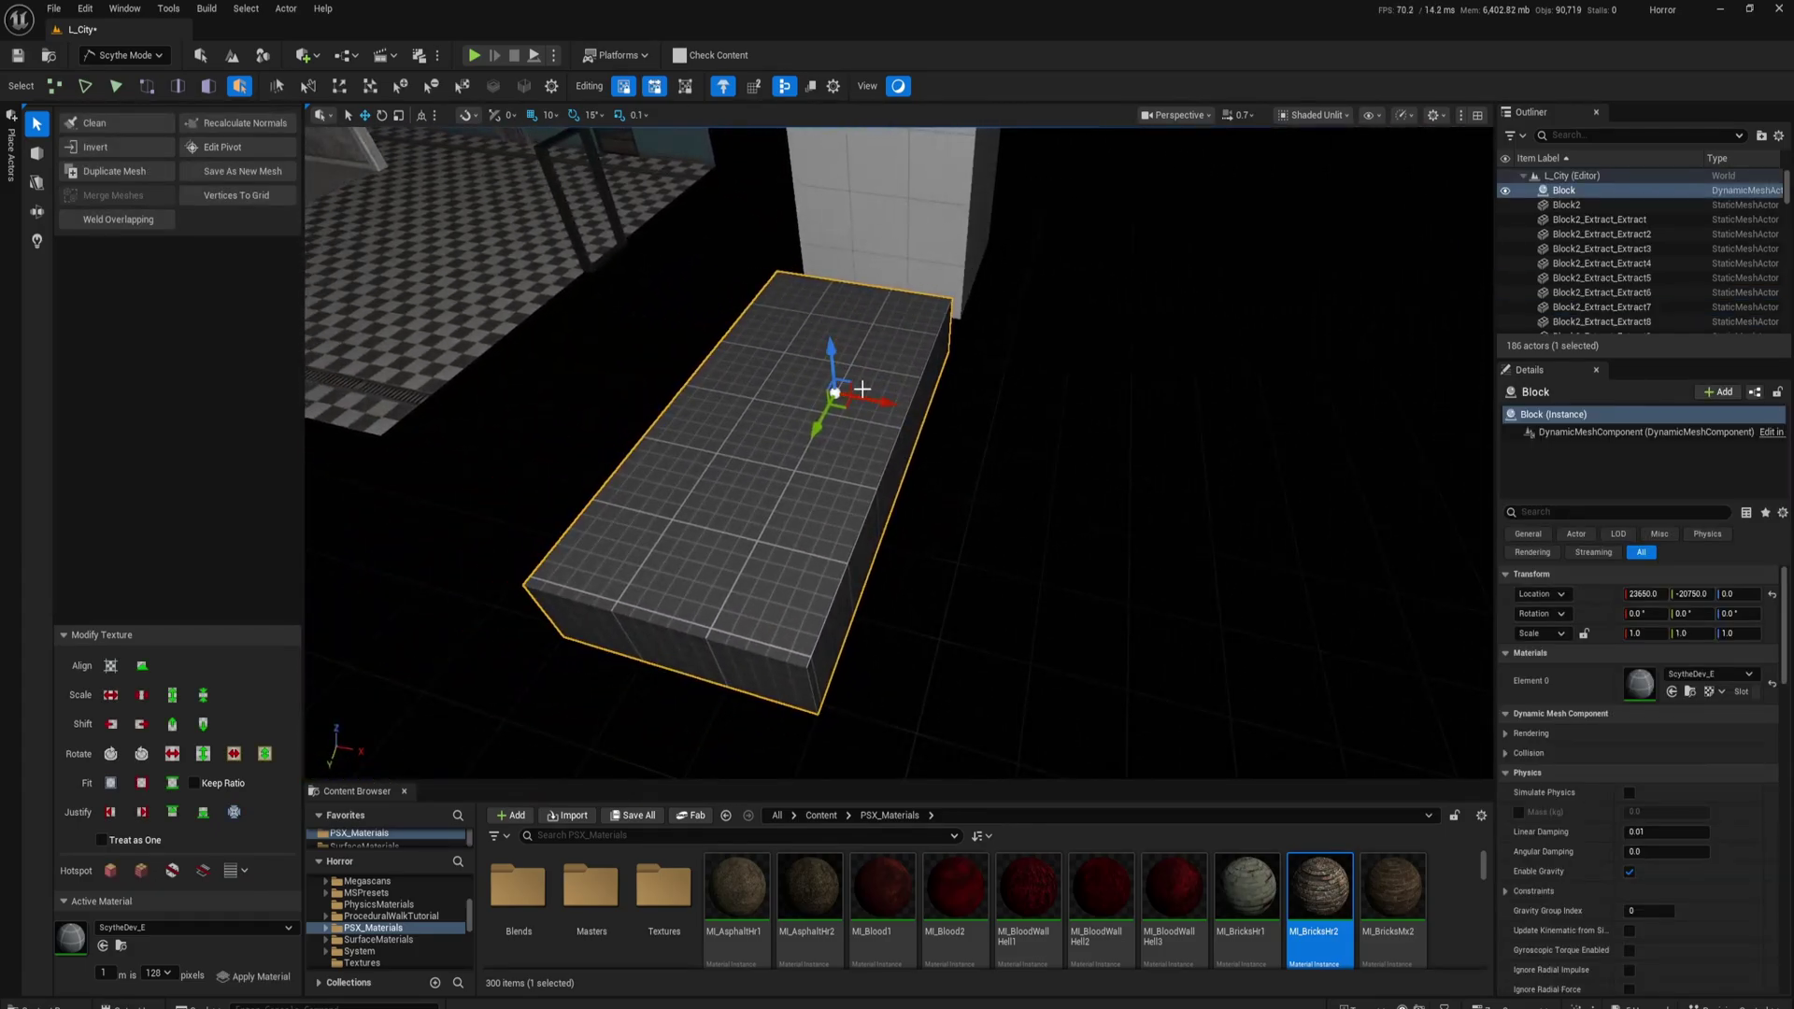
{"action": "key", "text": "r"}
{"action": "left_click_drag", "start_coordinate": [878, 402], "coordinate": [914, 412]}
{"action": "key", "text": "ctrl+z"}
{"action": "right_click_drag", "start_coordinate": [1085, 361], "coordinate": [897, 309]}
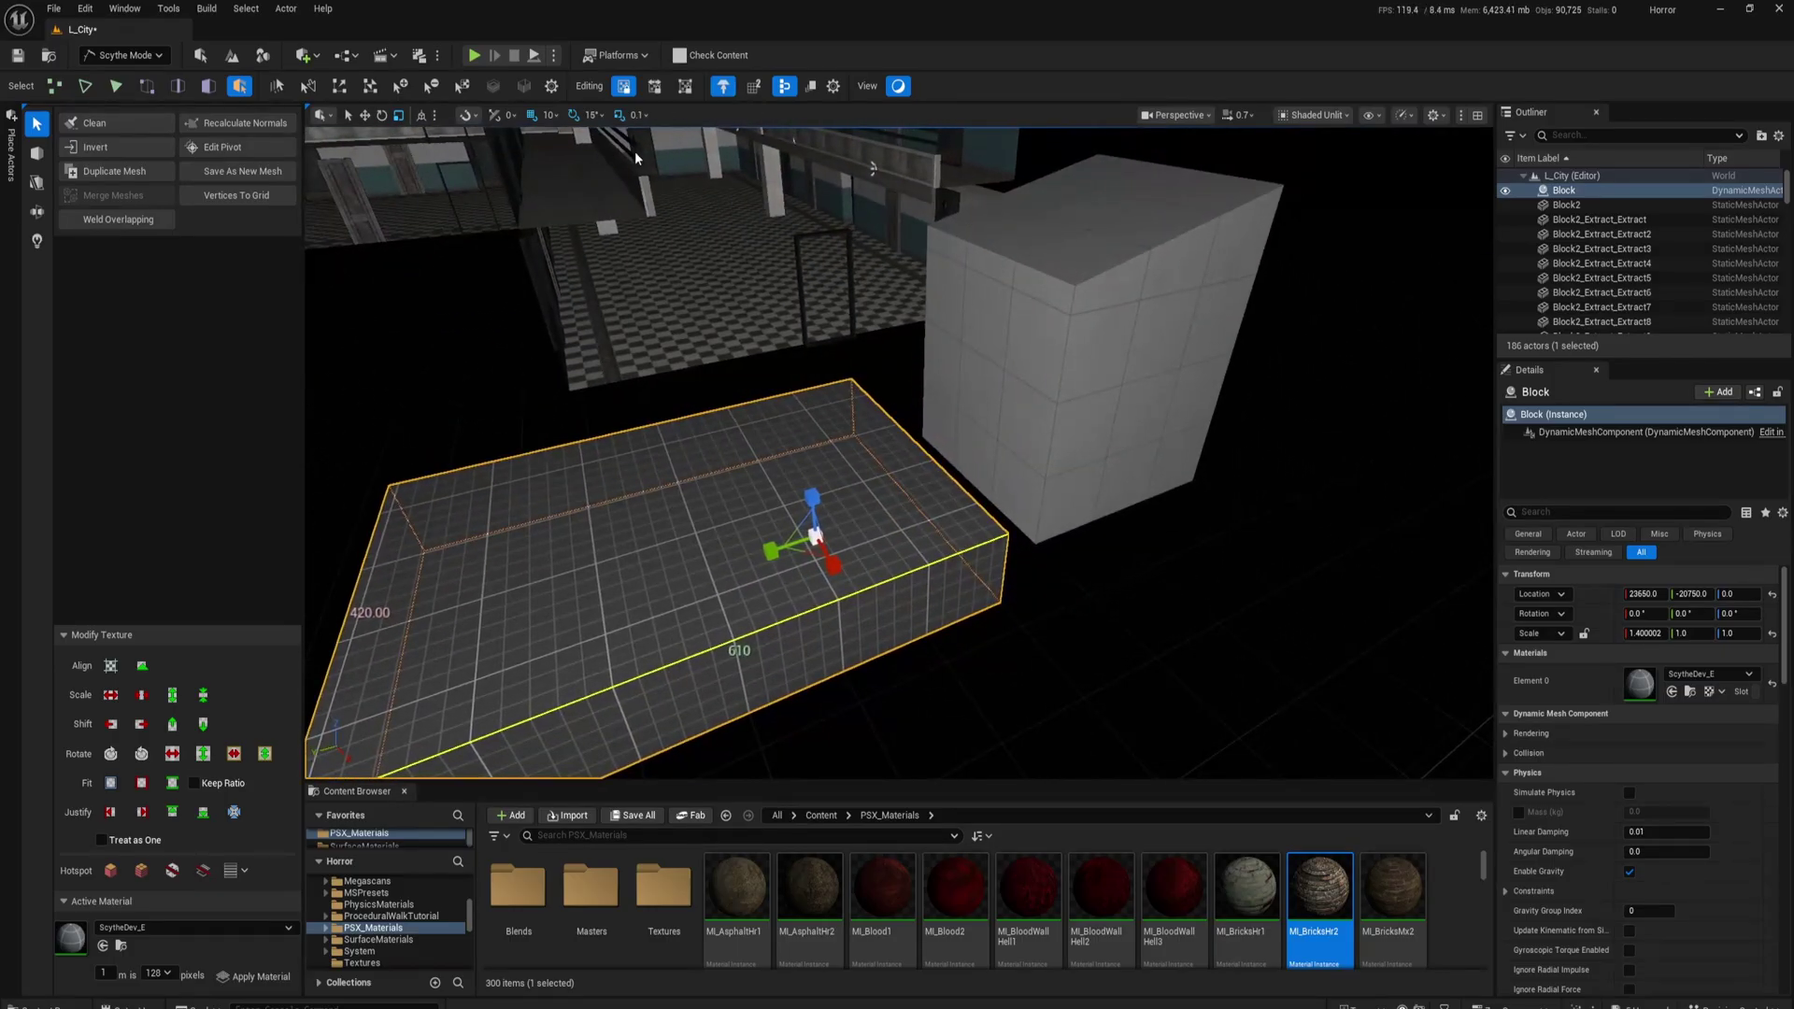
{"action": "right_click_drag", "start_coordinate": [645, 153], "coordinate": [612, 122]}
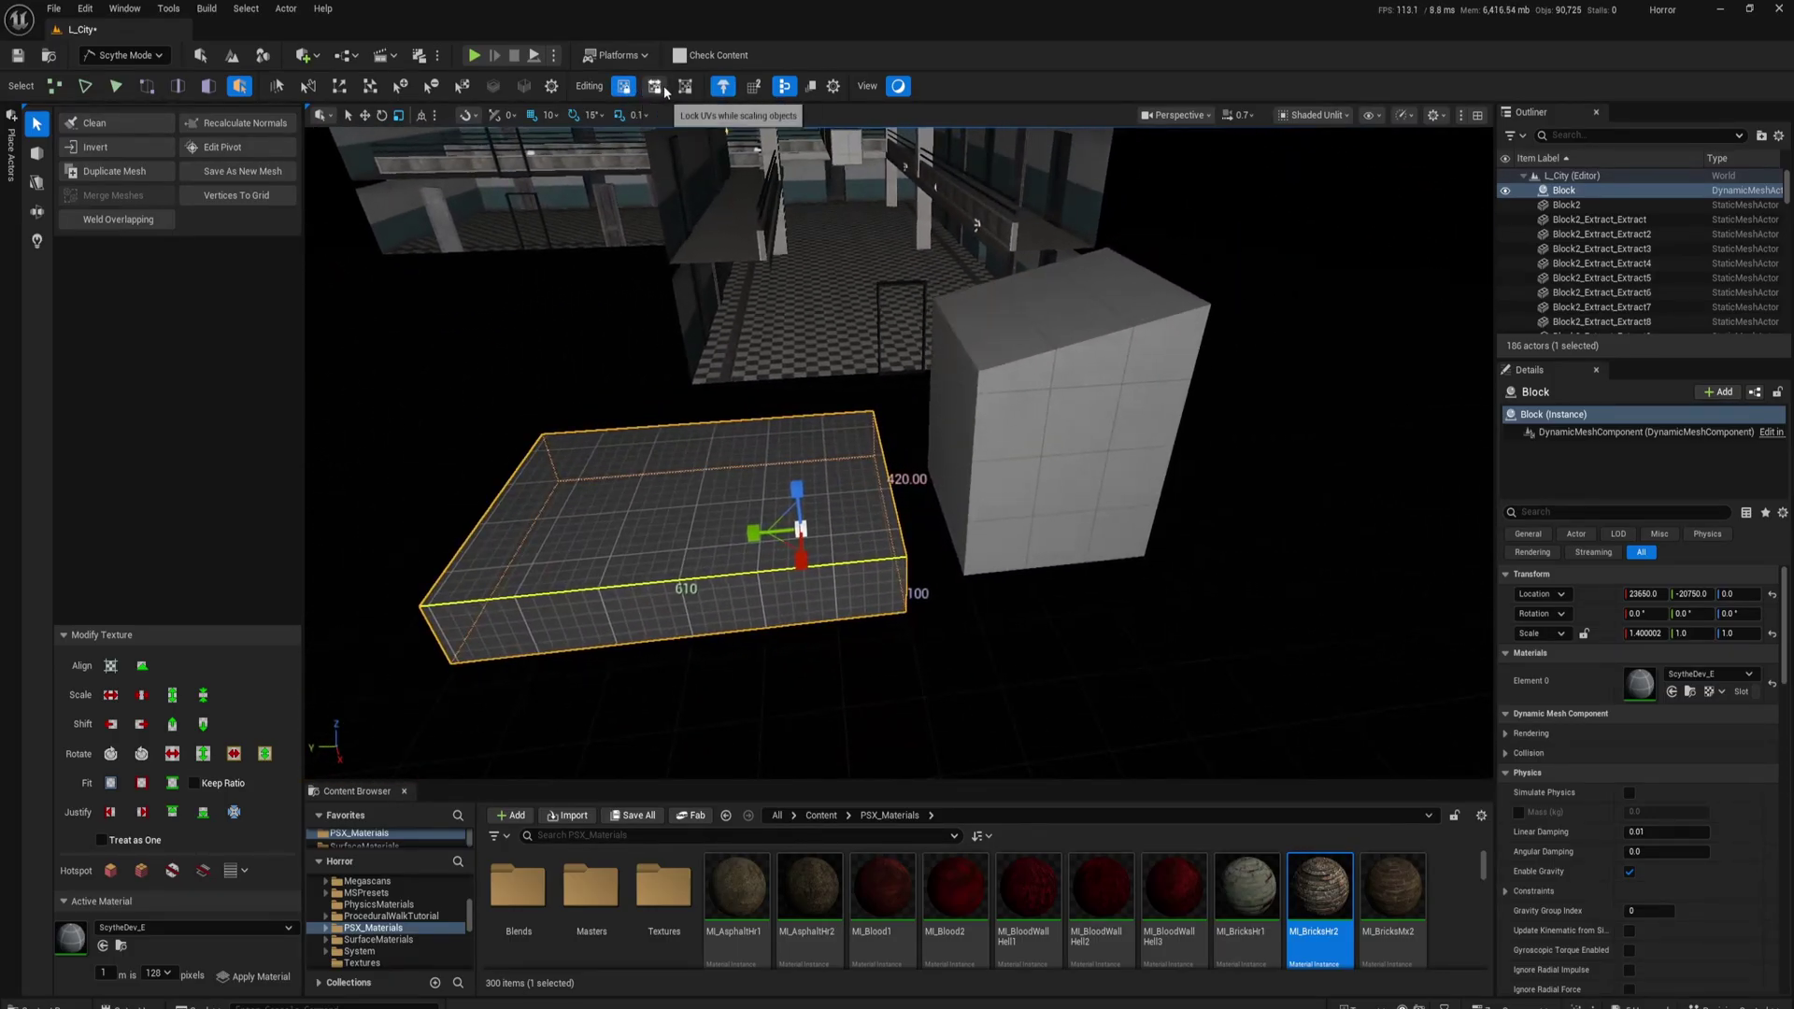
Step: Switch to face selection and pick the stretched block's top face
{"action": "left_click", "coordinate": [621, 87]}
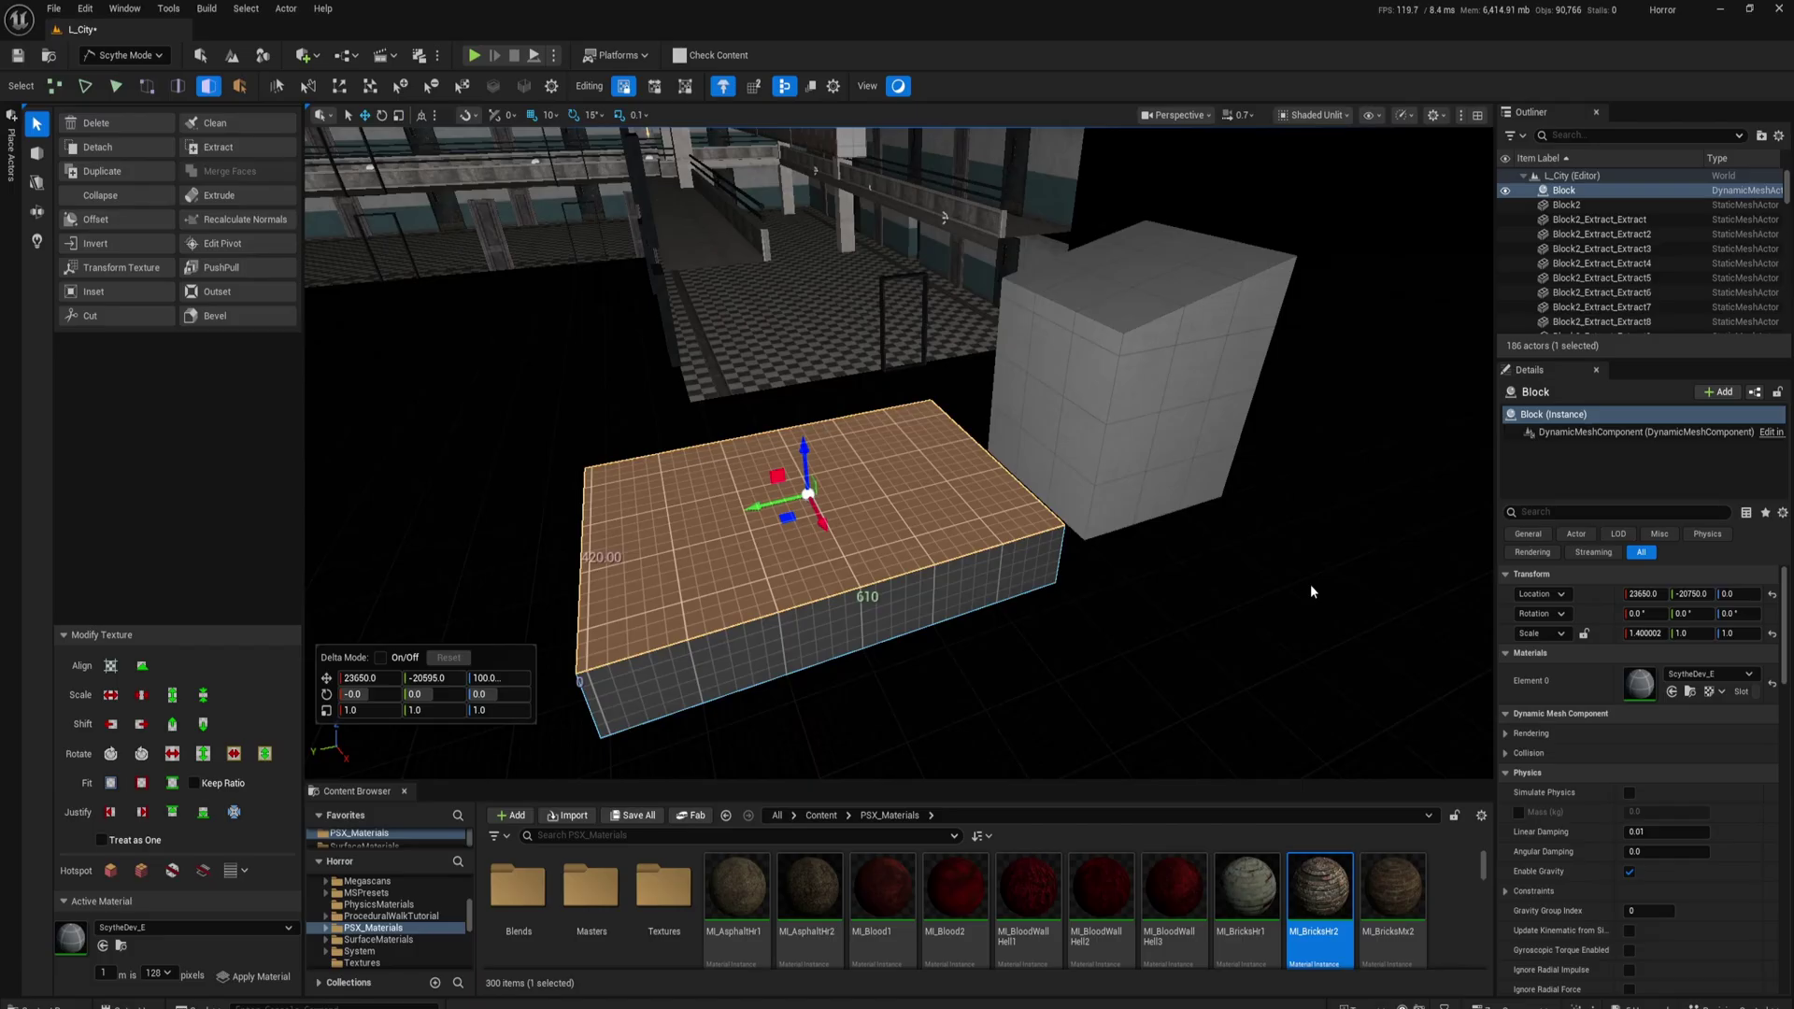
{"action": "mouse_move", "coordinate": [1311, 585]}
{"action": "right_mouse_down"}
{"action": "mouse_move", "coordinate": [1338, 583]}
{"action": "mouse_move", "coordinate": [1302, 614]}
{"action": "mouse_move", "coordinate": [1348, 607]}
{"action": "mouse_move", "coordinate": [1314, 576]}
{"action": "right_mouse_up"}
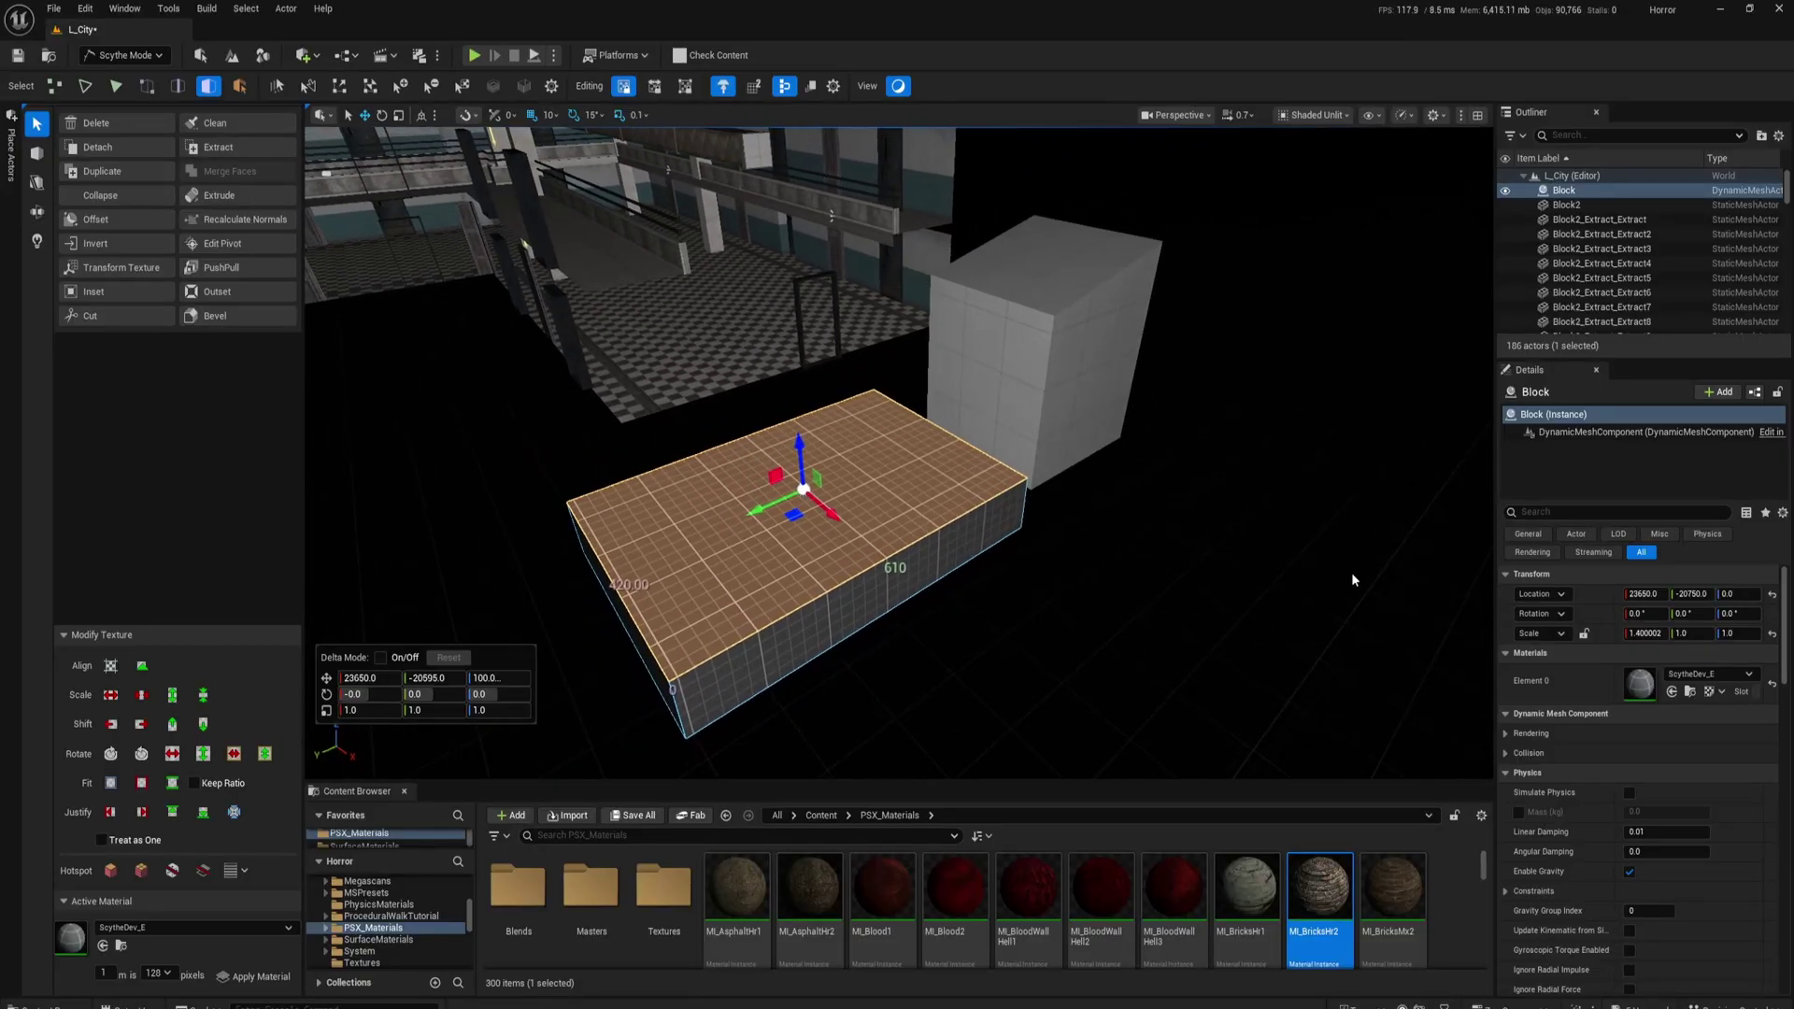
{"action": "right_click_drag", "start_coordinate": [1352, 580], "coordinate": [1478, 340]}
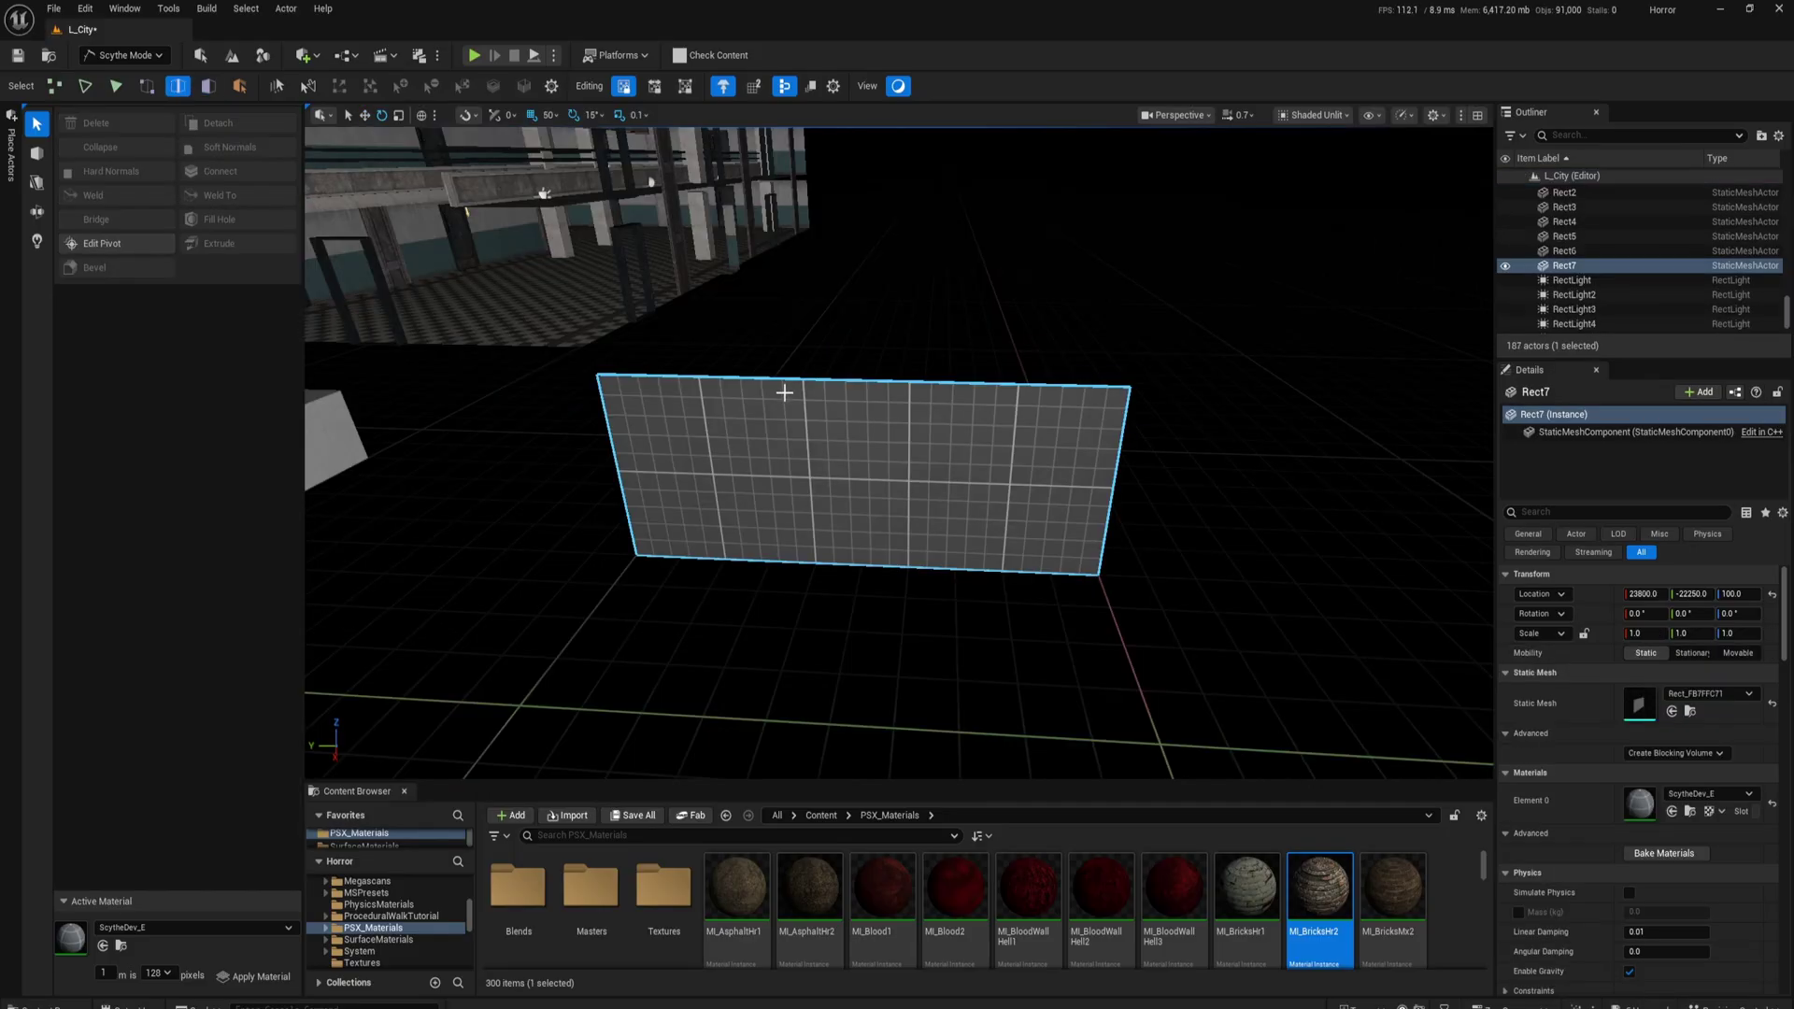
Step: Extrude the gridded wall's top edge up to Z 300 and offset its pivot sideways to Y -22650
{"action": "key", "text": "e"}
{"action": "left_click_drag", "start_coordinate": [788, 391], "coordinate": [797, 232], "text": "alt"}
{"action": "key", "text": "w"}
{"action": "key", "text": "e"}
{"action": "key", "text": "w"}
{"action": "right_click_drag", "start_coordinate": [874, 270], "coordinate": [944, 301]}
{"action": "key", "text": "e"}
{"action": "key", "text": "w"}
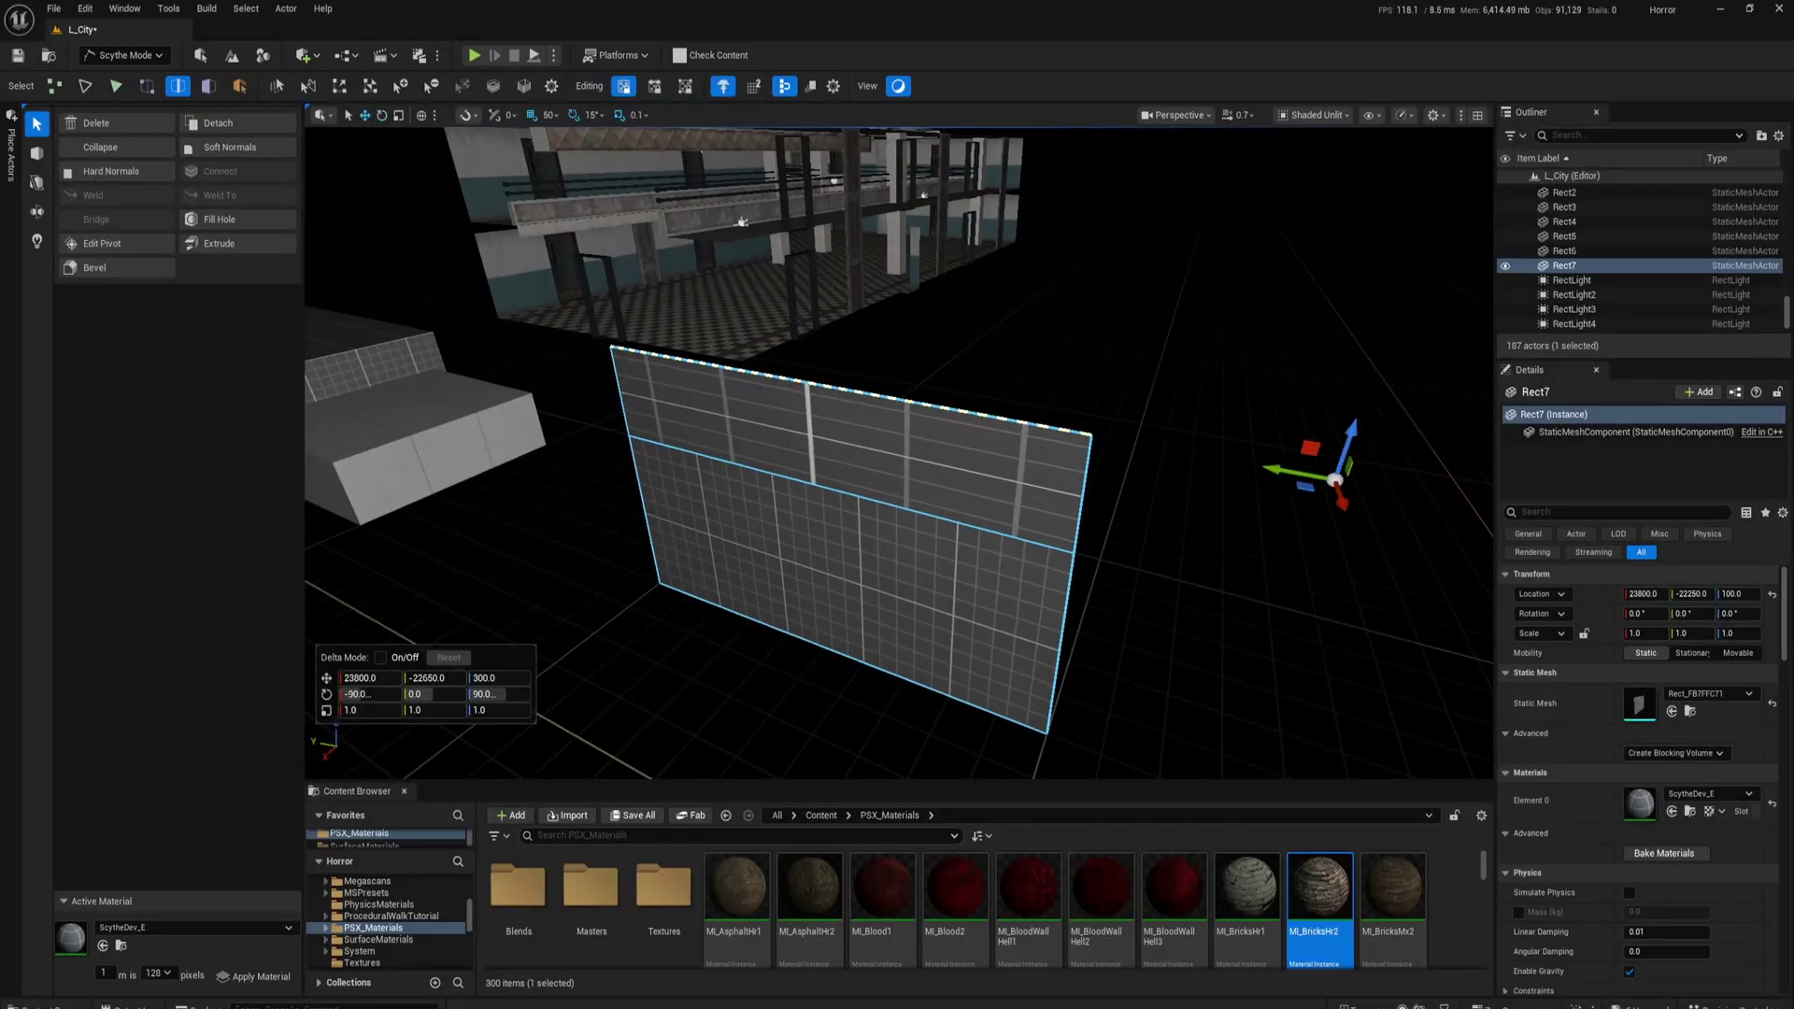
Step: Rotate-extrude the wall's top edge around the offset pivot to form a curved bend, and clear the selection
{"action": "mouse_move", "coordinate": [984, 389]}
{"action": "right_mouse_down"}
{"action": "mouse_move", "coordinate": [1075, 388]}
{"action": "mouse_move", "coordinate": [953, 406]}
{"action": "mouse_move", "coordinate": [1005, 392]}
{"action": "right_mouse_up"}
{"action": "key", "text": "e"}
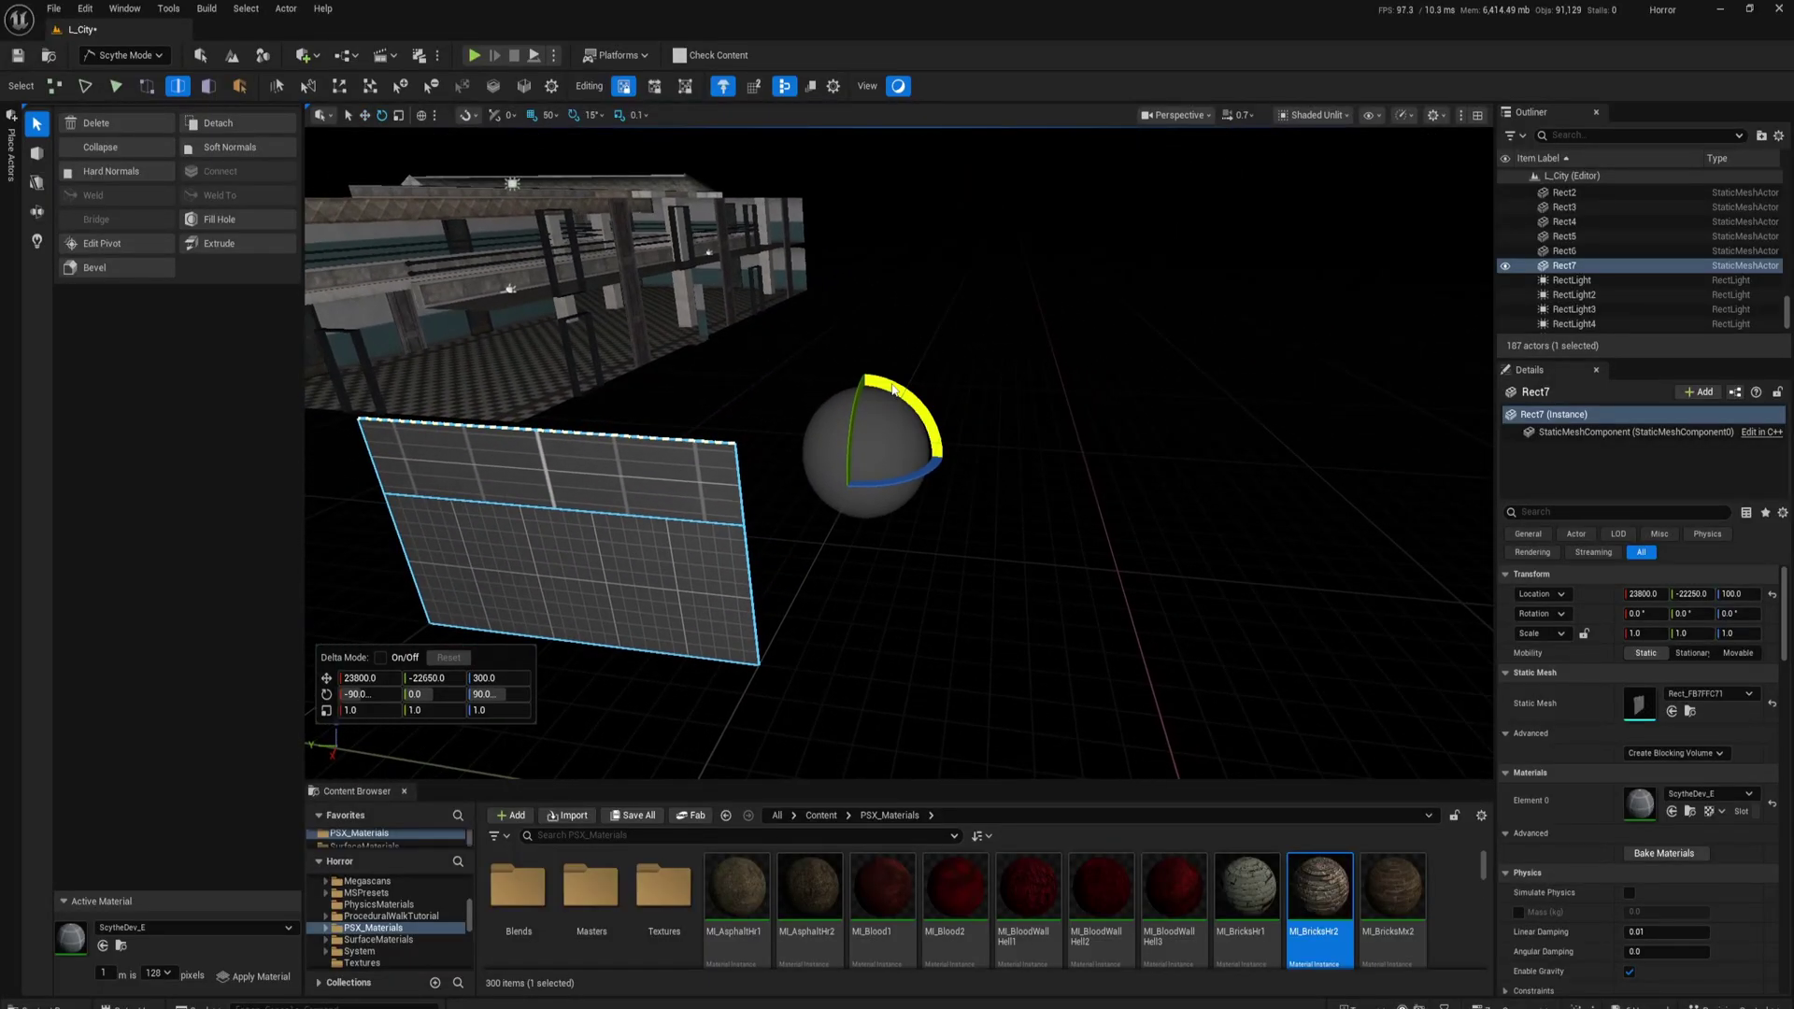
{"action": "left_click_drag", "start_coordinate": [894, 389], "coordinate": [899, 389]}
{"action": "key", "text": "s"}
{"action": "right_click_drag", "start_coordinate": [845, 311], "coordinate": [787, 402]}
{"action": "key", "text": "Escape"}
{"action": "key", "text": "shift+r"}
{"action": "mouse_move", "coordinate": [761, 468]}
{"action": "right_mouse_down"}
{"action": "mouse_move", "coordinate": [783, 469]}
{"action": "mouse_move", "coordinate": [748, 487]}
{"action": "right_mouse_up"}
{"action": "key", "text": "Escape"}
Step: Create a 500 by 450 block, 50 high, in front of the wall and delete its top face
{"action": "key", "text": "shift+b"}
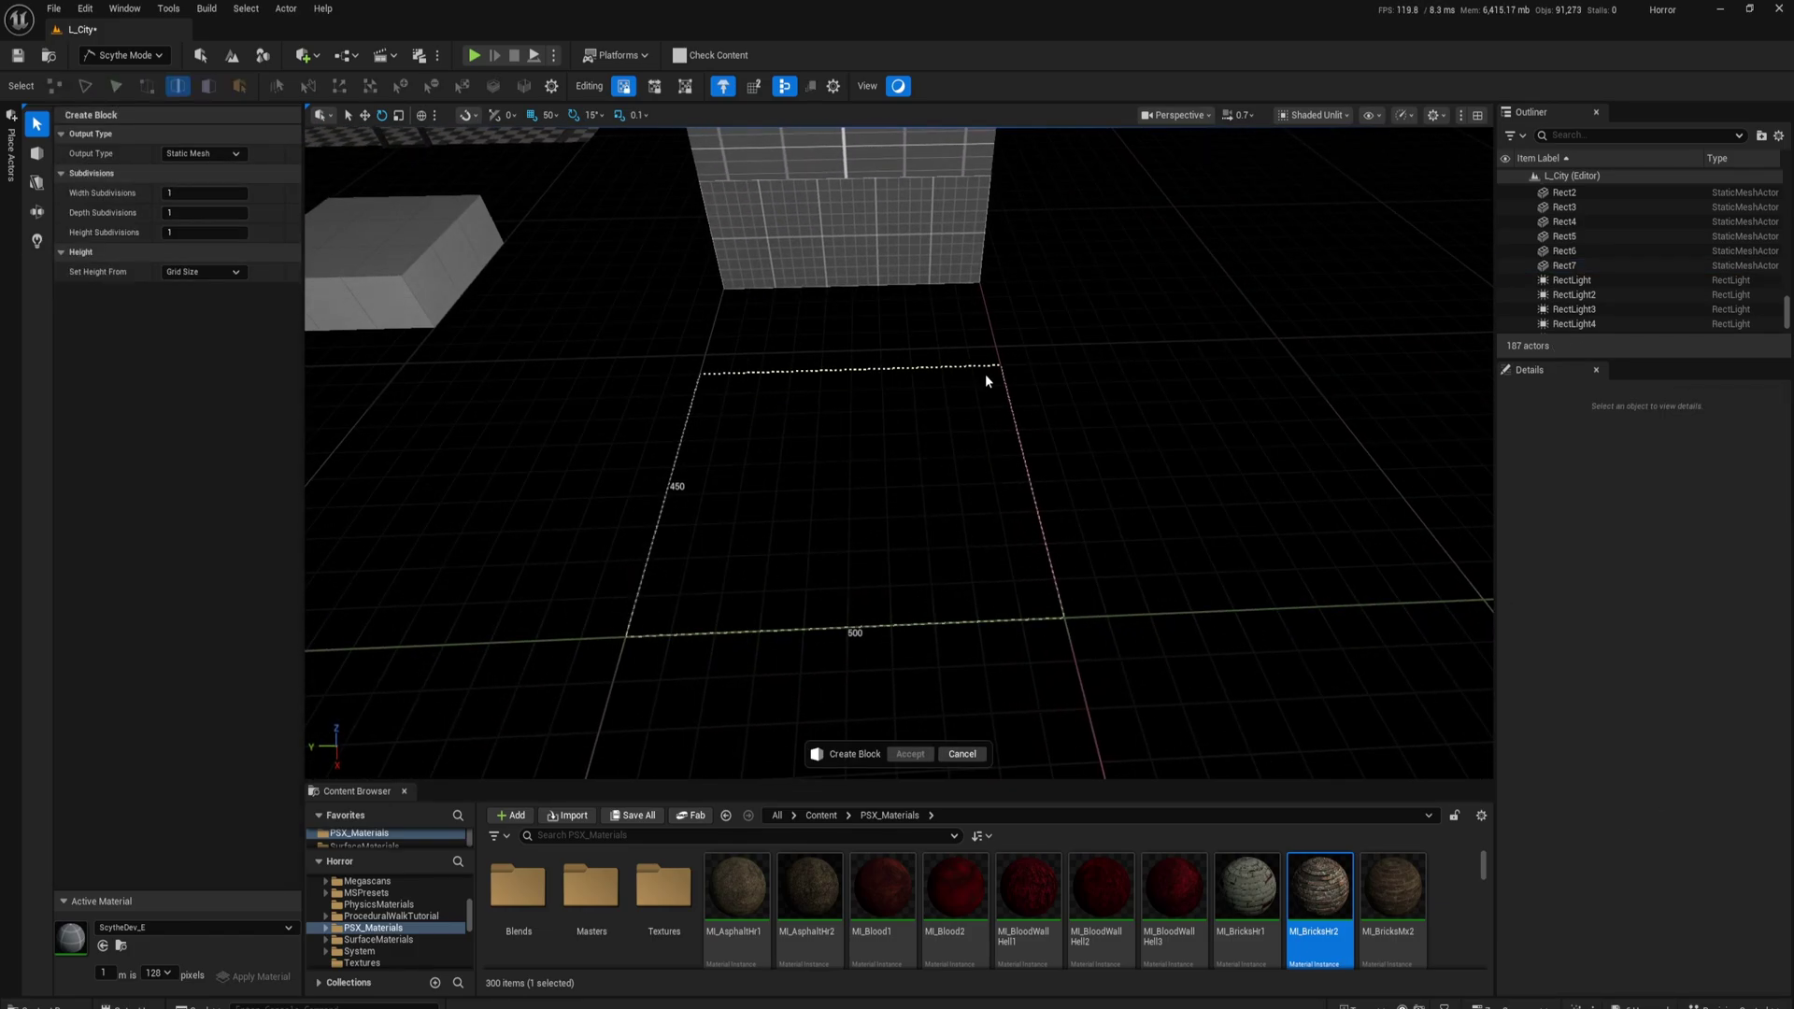
{"action": "left_click", "coordinate": [986, 379]}
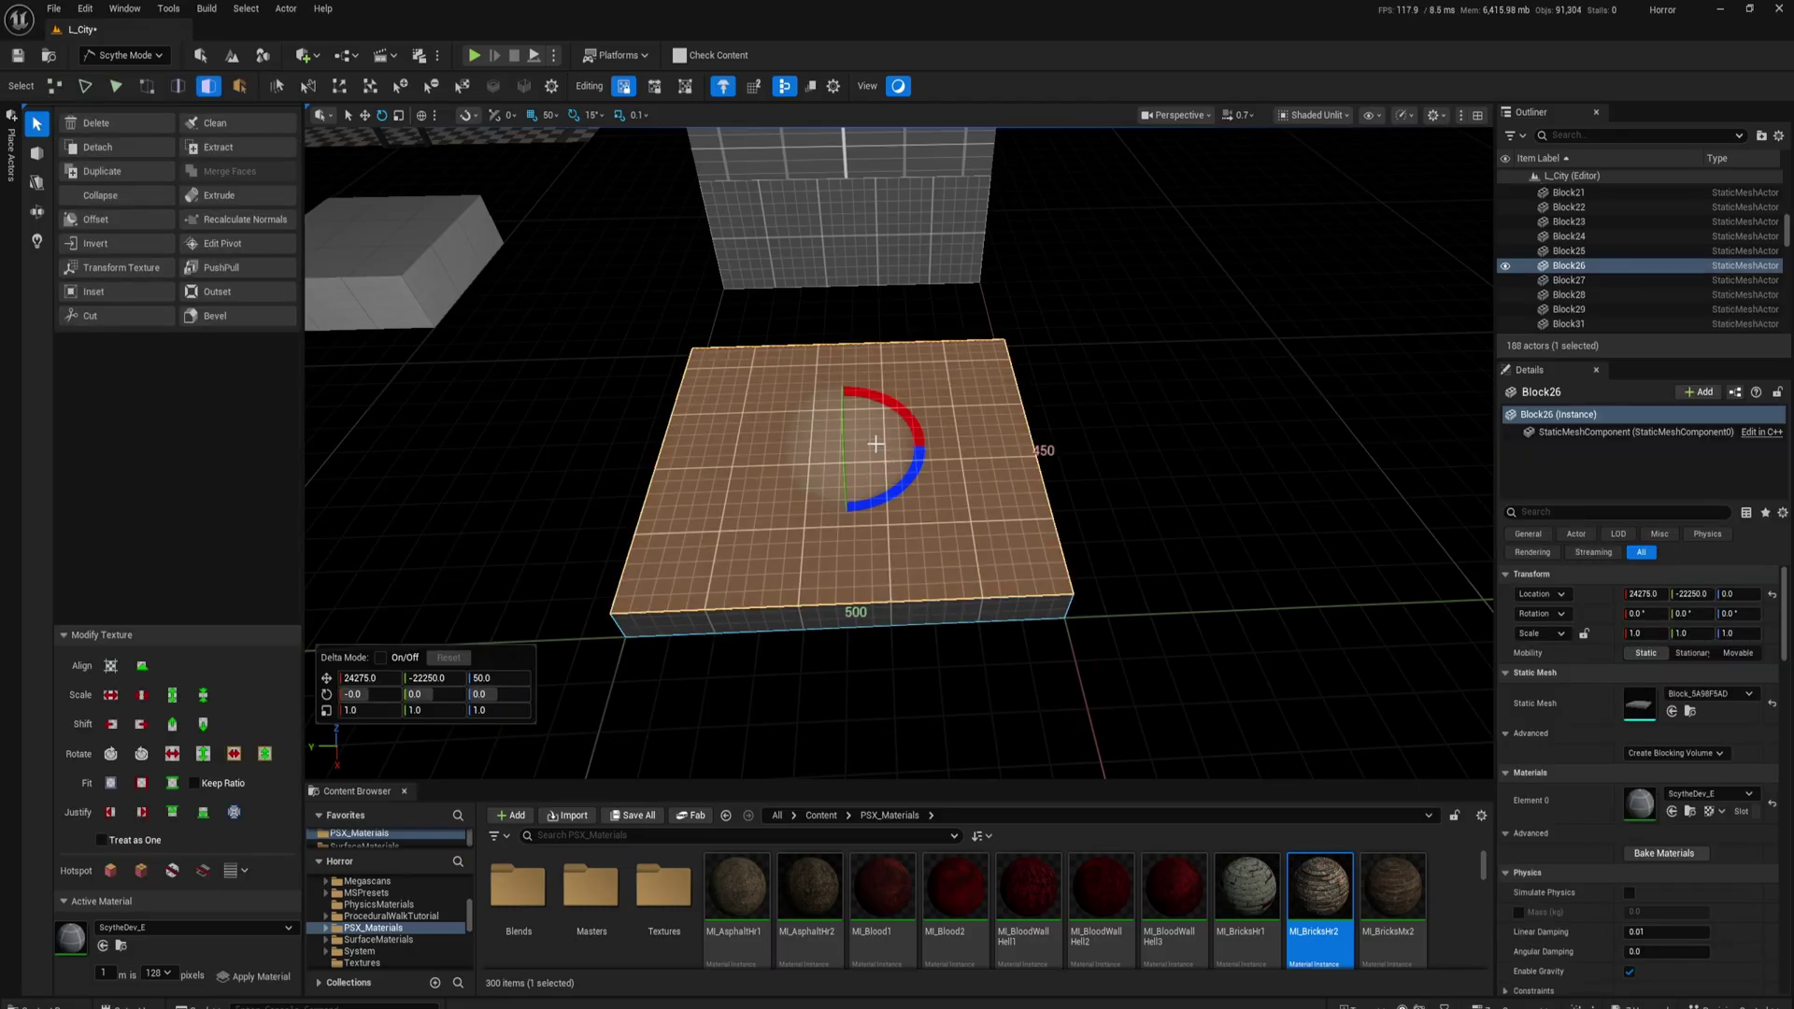
{"action": "left_click", "coordinate": [737, 541]}
{"action": "key", "text": "Delete"}
Step: Select the open block's entire top edge loop and extrude it by scaling it in the horizontal plane
{"action": "key", "text": "2"}
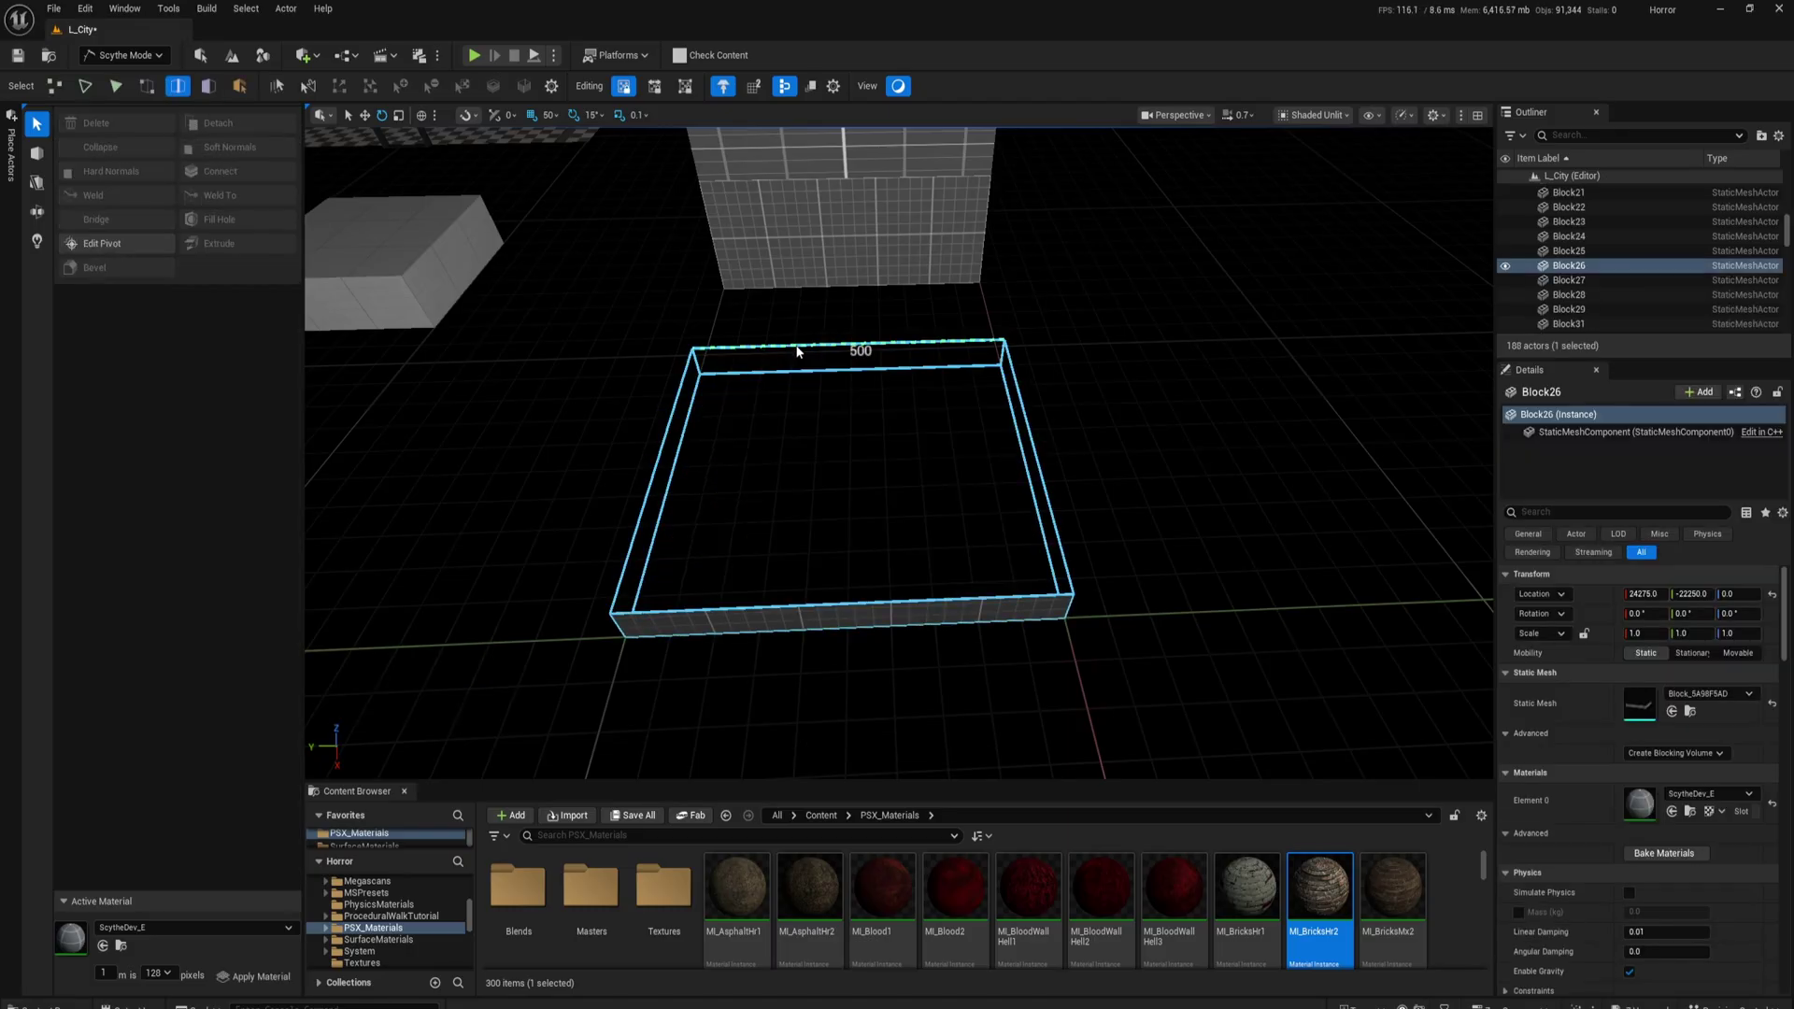
{"action": "left_click", "coordinate": [797, 347]}
{"action": "double_click", "coordinate": [728, 345]}
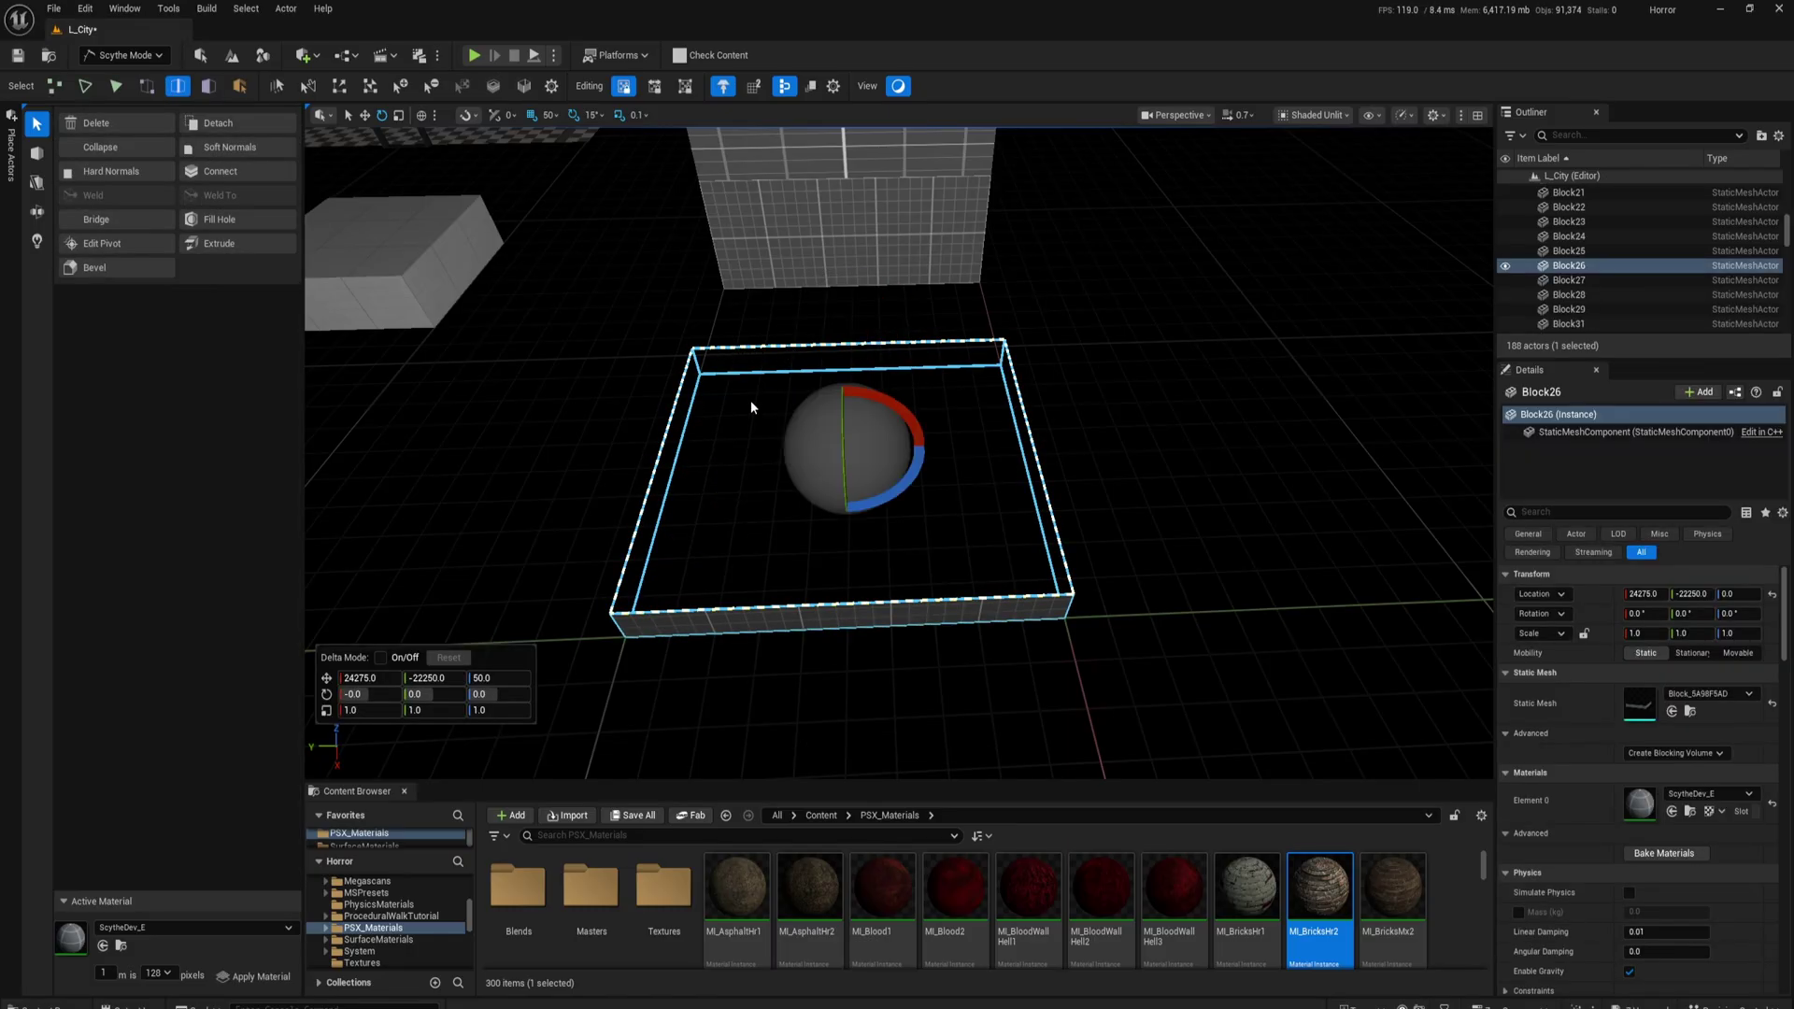
{"action": "key", "text": "r"}
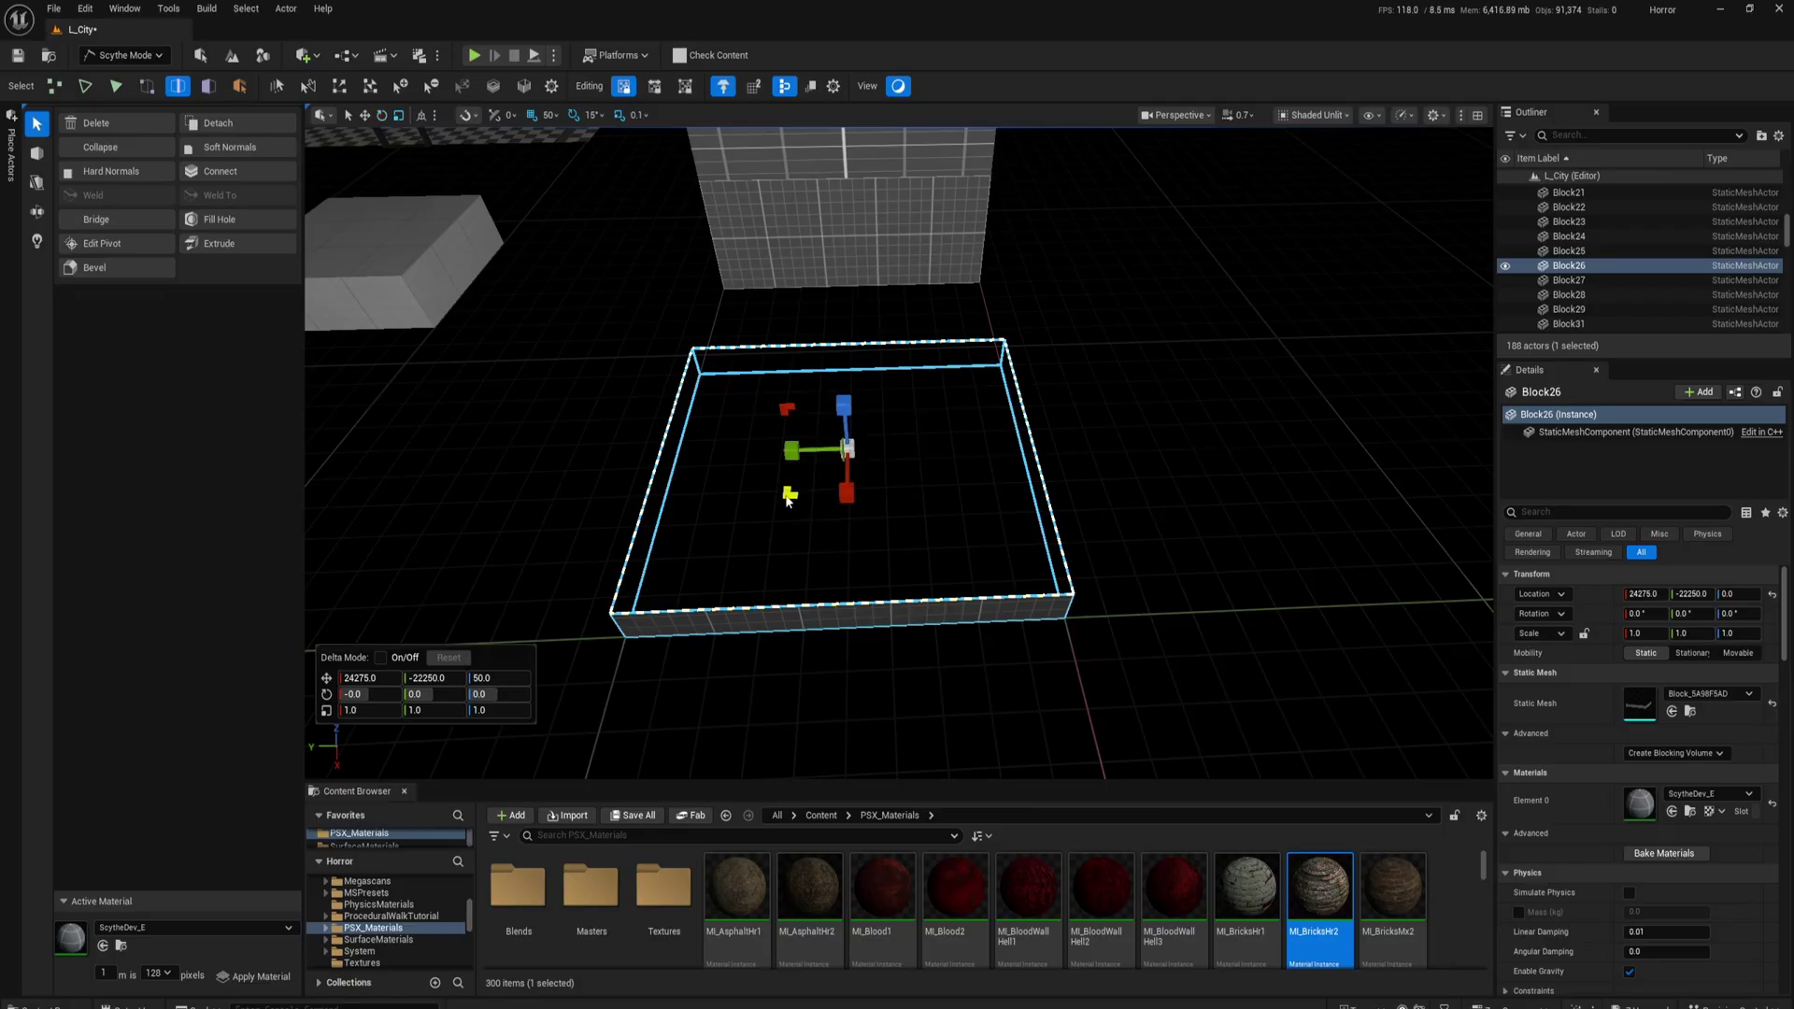
{"action": "left_click_drag", "start_coordinate": [787, 498], "coordinate": [802, 496], "text": "shift"}
{"action": "right_click_drag", "start_coordinate": [802, 495], "coordinate": [874, 431]}
Step: Extrude the taller open block's long top edge up and across into a sloping panel, ending at Y -20950 and Z 600
{"action": "right_click_drag", "start_coordinate": [748, 391], "coordinate": [749, 390]}
{"action": "key", "text": "d"}
{"action": "left_click_drag", "start_coordinate": [809, 396], "coordinate": [820, 124]}
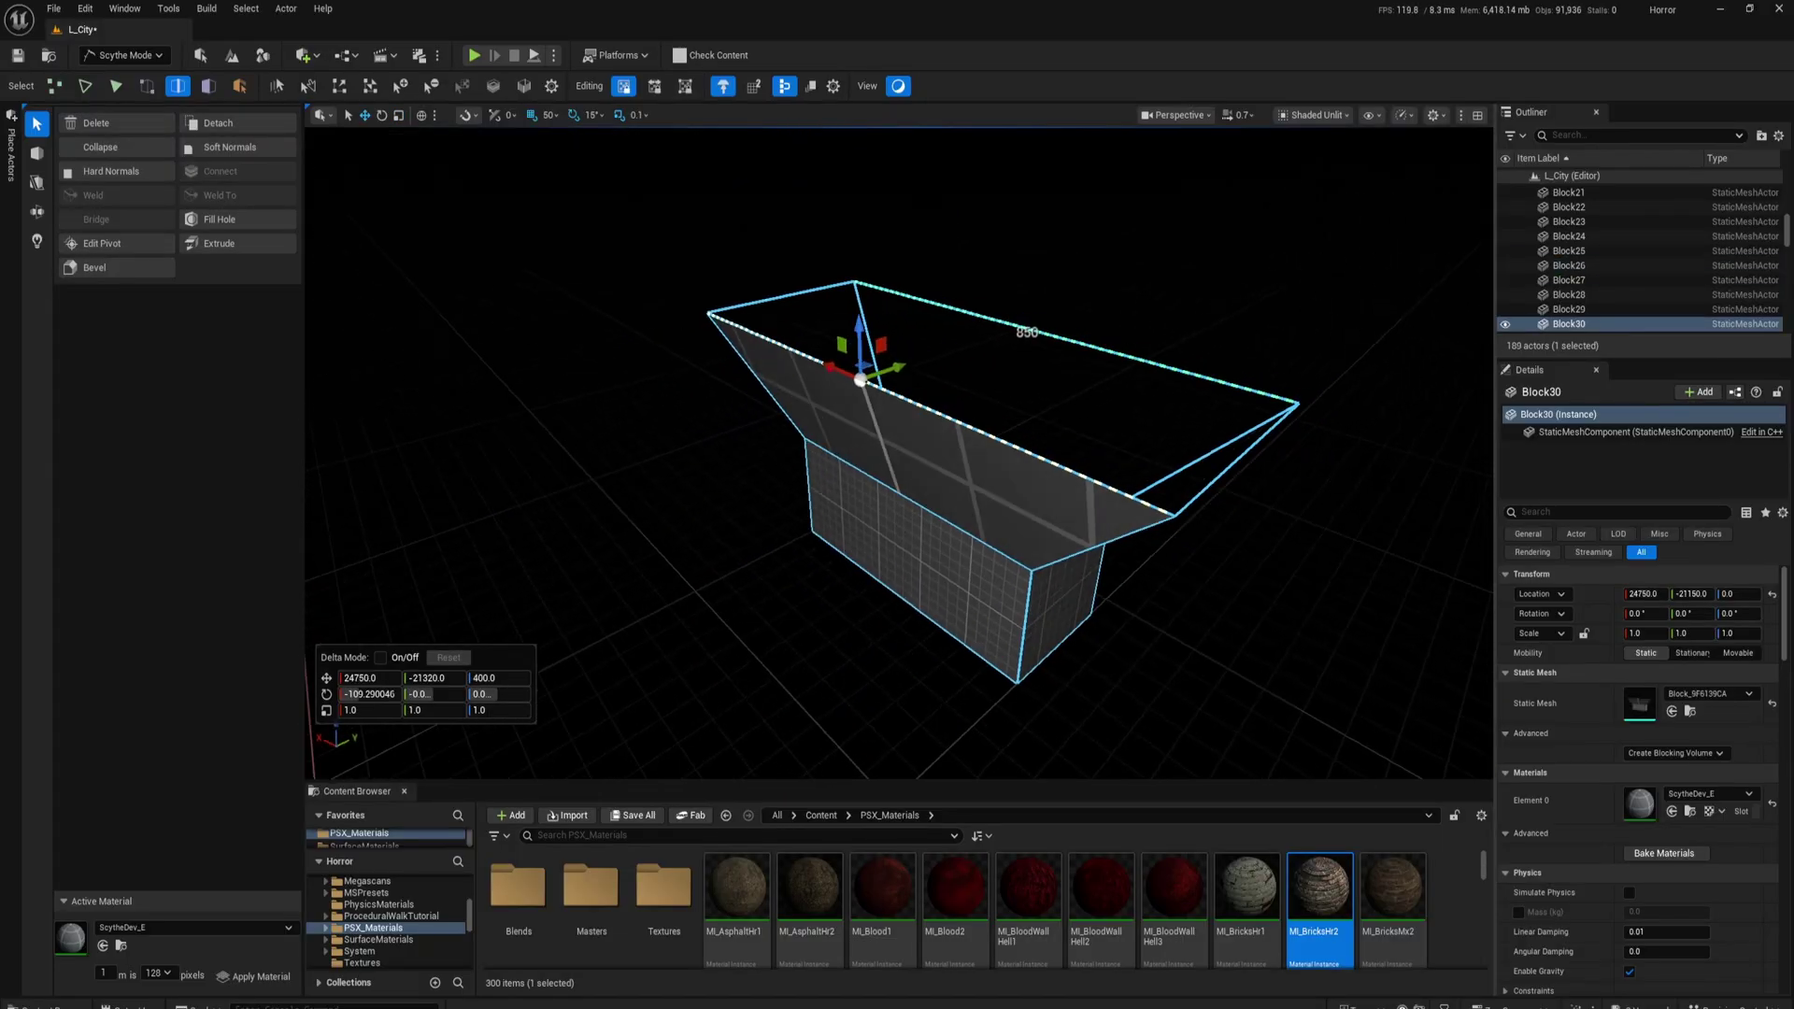
{"action": "right_click_drag", "start_coordinate": [818, 371], "coordinate": [818, 371]}
{"action": "left_click_drag", "start_coordinate": [812, 390], "coordinate": [982, 185]}
{"action": "right_click_drag", "start_coordinate": [982, 185], "coordinate": [963, 192]}
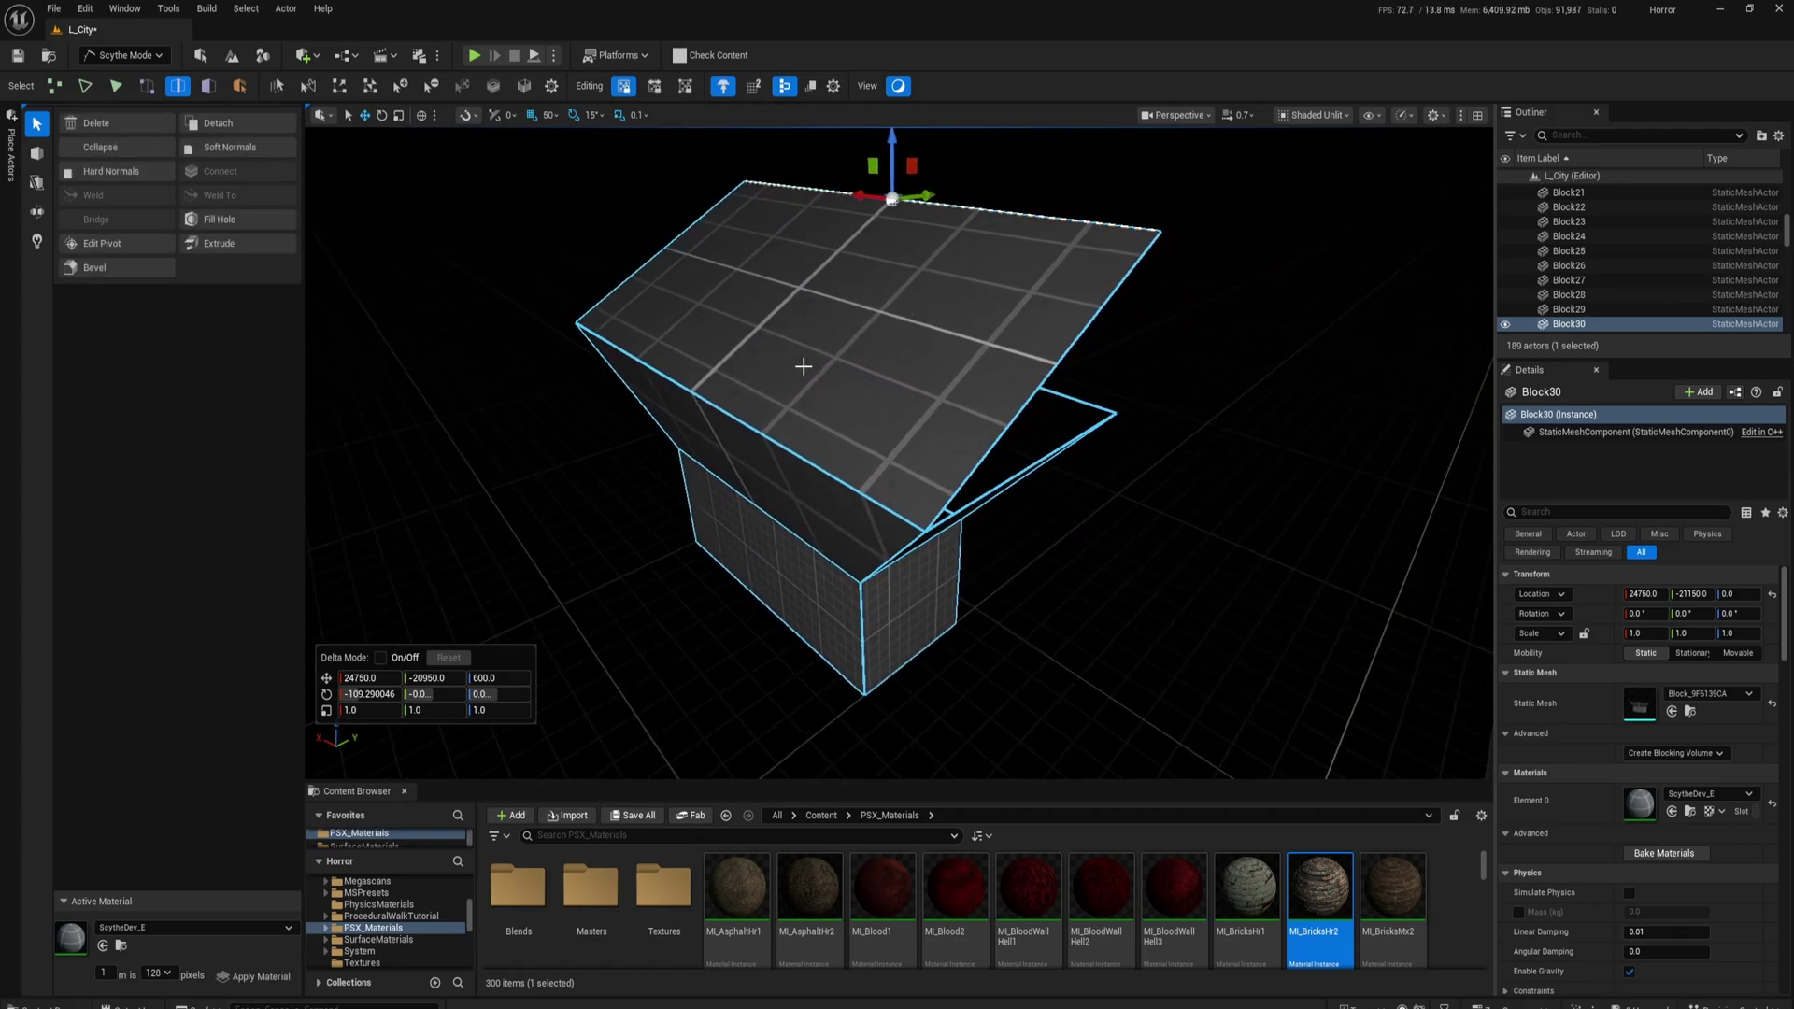
Step: Recalculate the normals on the extruded panel's faces and clear the selection
{"action": "right_click_drag", "start_coordinate": [860, 315], "coordinate": [855, 361]}
{"action": "key", "text": "4"}
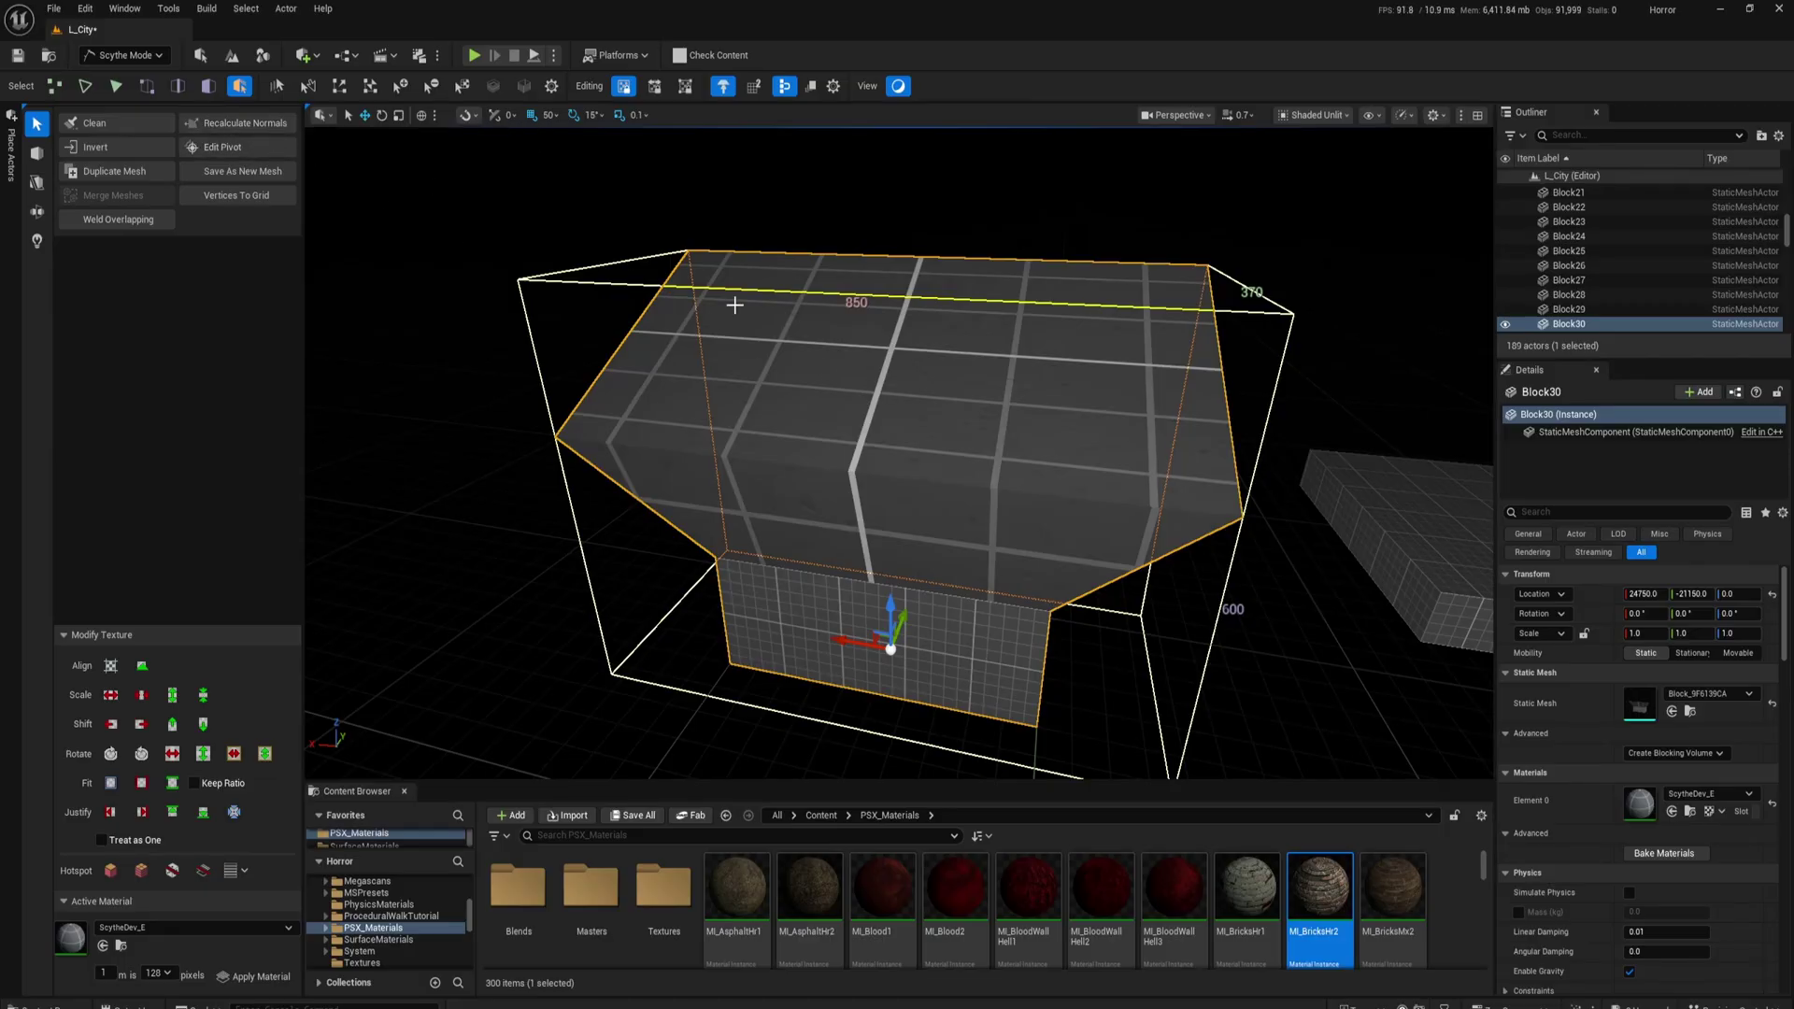
{"action": "key", "text": "3"}
{"action": "left_click", "coordinate": [788, 397]}
{"action": "left_click", "coordinate": [227, 220]}
{"action": "key", "text": "Escape"}
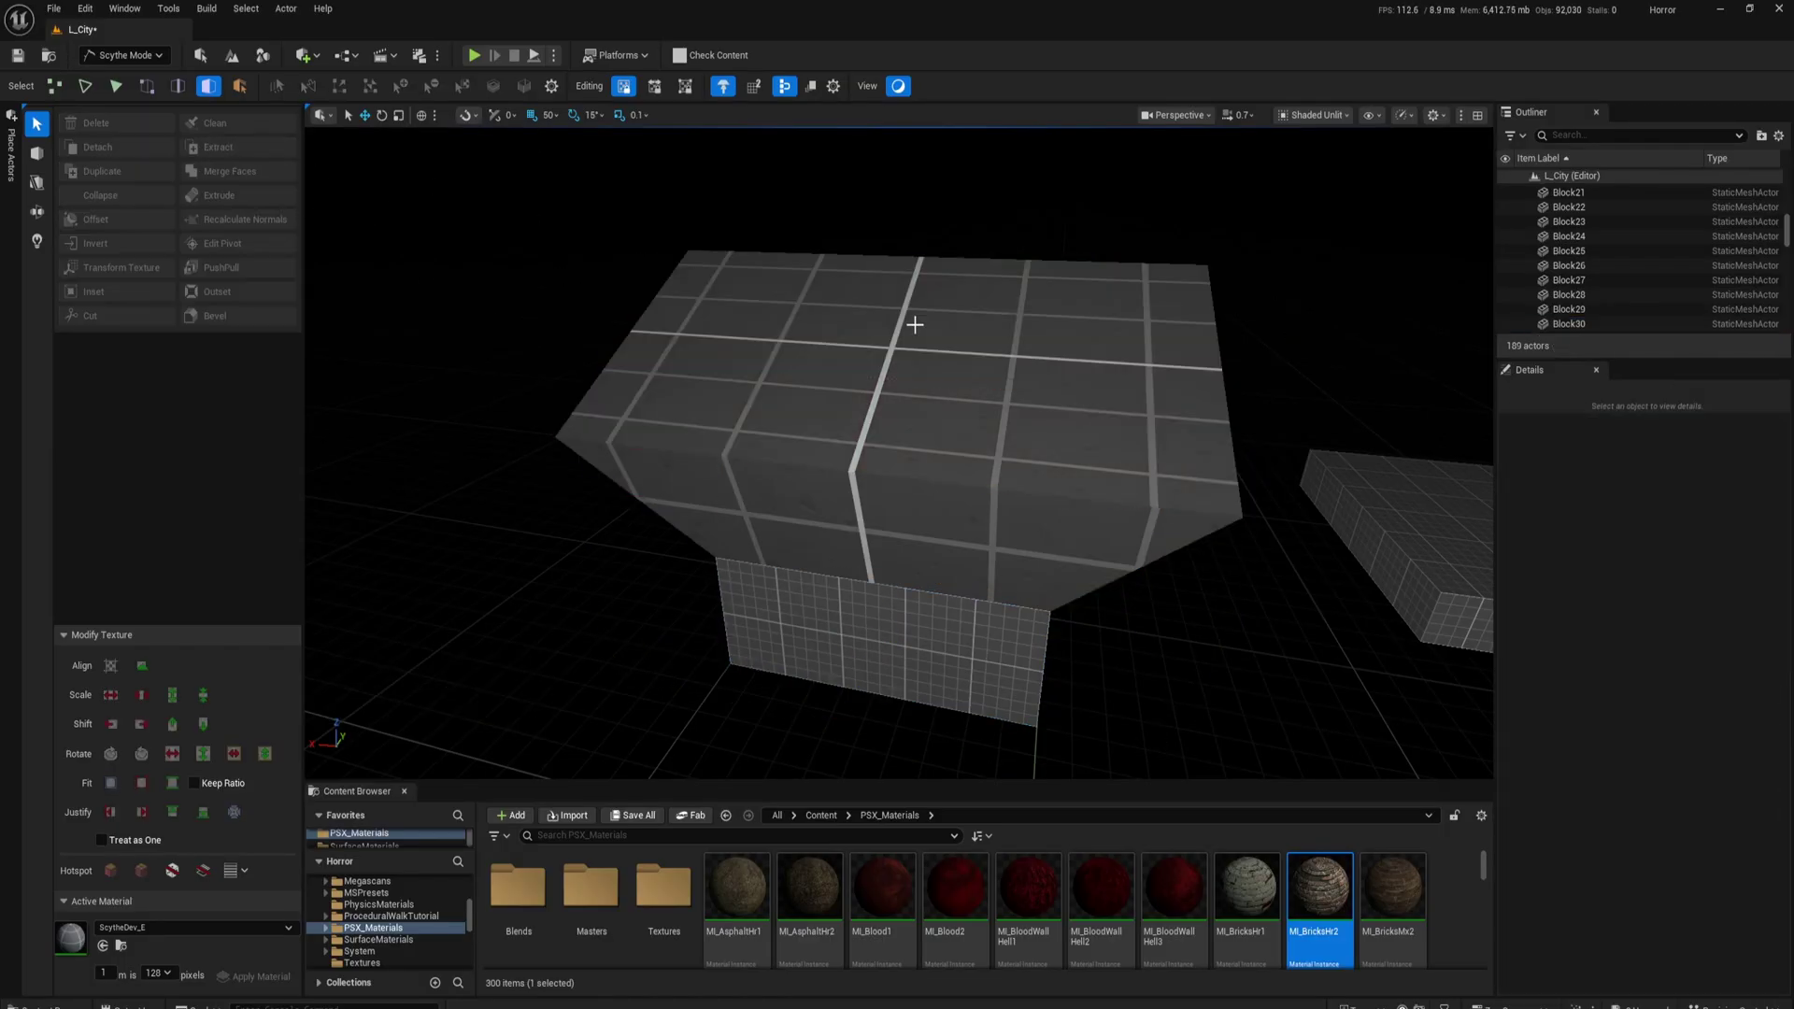
Step: Select another edge of the folded panel mesh and extrude it diagonally into a new face
{"action": "right_click_drag", "start_coordinate": [999, 365], "coordinate": [1103, 366]}
{"action": "key", "text": "2"}
{"action": "left_click", "coordinate": [1014, 358]}
{"action": "left_click", "coordinate": [1022, 357]}
{"action": "left_click_drag", "start_coordinate": [737, 369], "coordinate": [1015, 224], "text": "shift"}
{"action": "right_click_drag", "start_coordinate": [1015, 224], "coordinate": [1004, 224]}
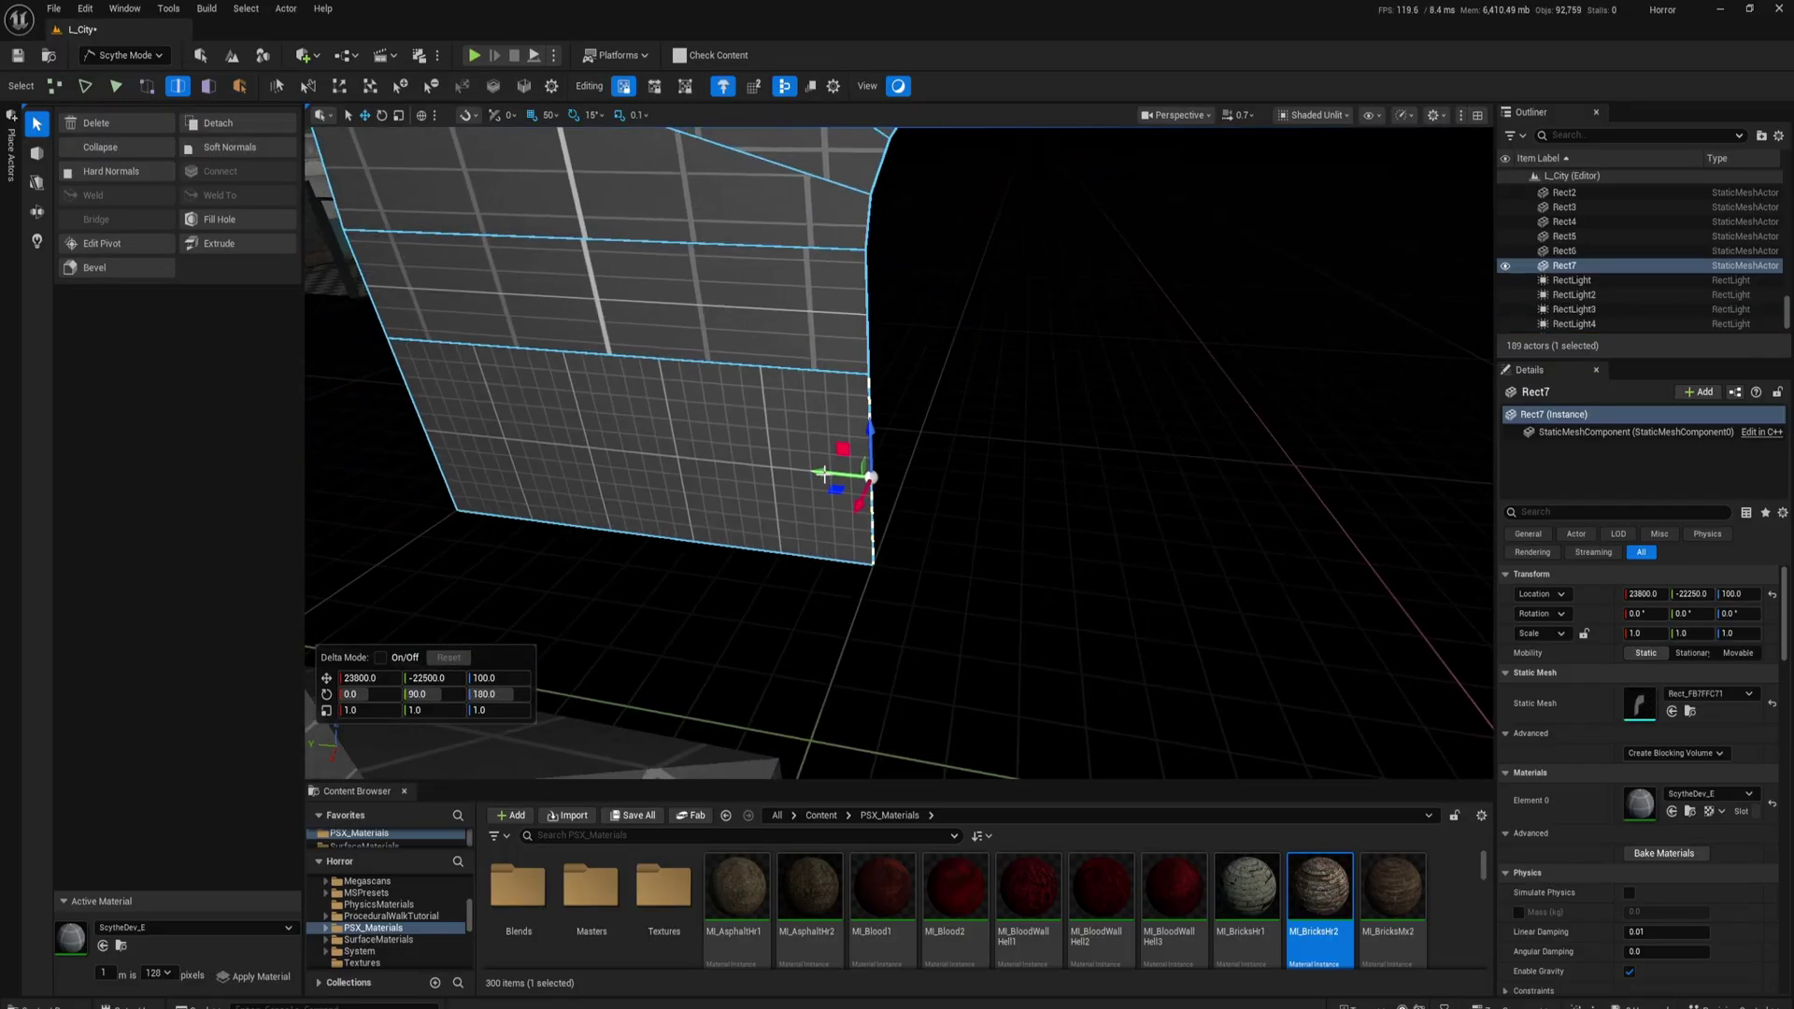
Step: Try moving the curved wall's lower end edge to Y -22750, undo it, and extrude that edge to Y -23000
{"action": "left_click_drag", "start_coordinate": [818, 470], "coordinate": [1072, 504]}
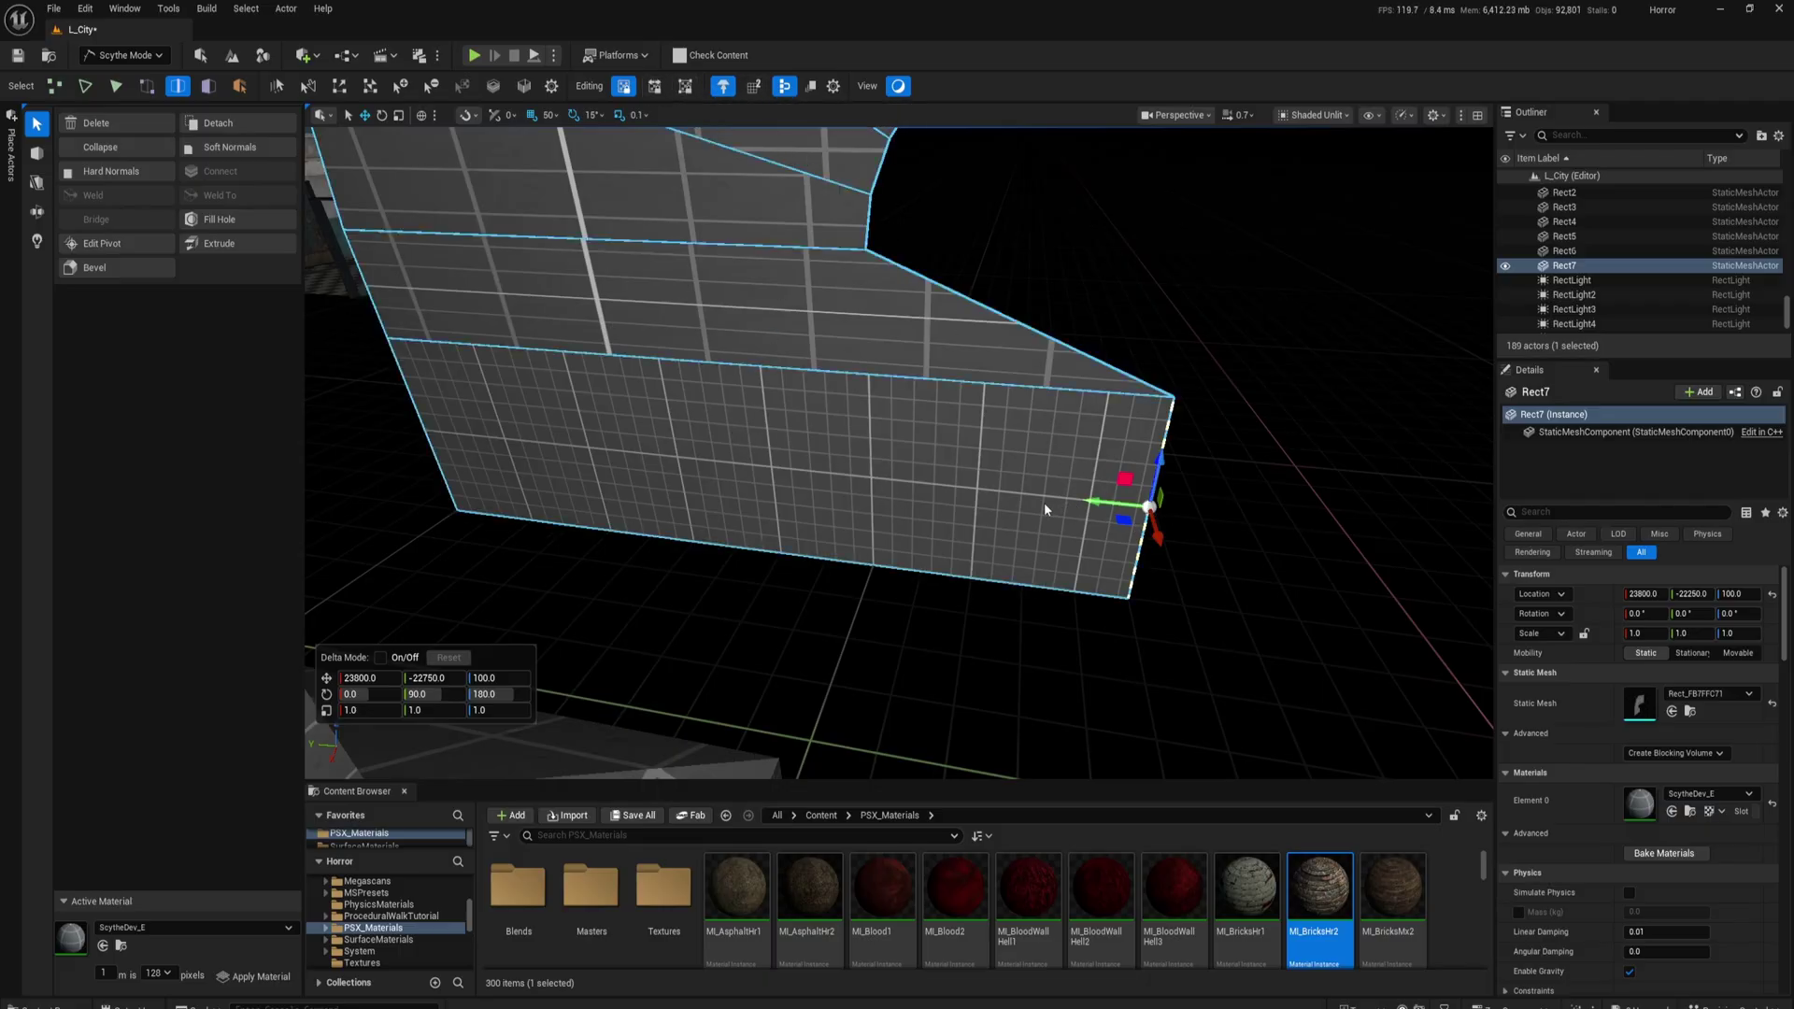
{"action": "key", "text": "ctrl+z"}
{"action": "left_click_drag", "start_coordinate": [813, 472], "coordinate": [1401, 540], "text": "shift"}
{"action": "right_click_drag", "start_coordinate": [1401, 540], "coordinate": [1486, 512]}
{"action": "right_click_drag", "start_coordinate": [911, 477], "coordinate": [941, 477]}
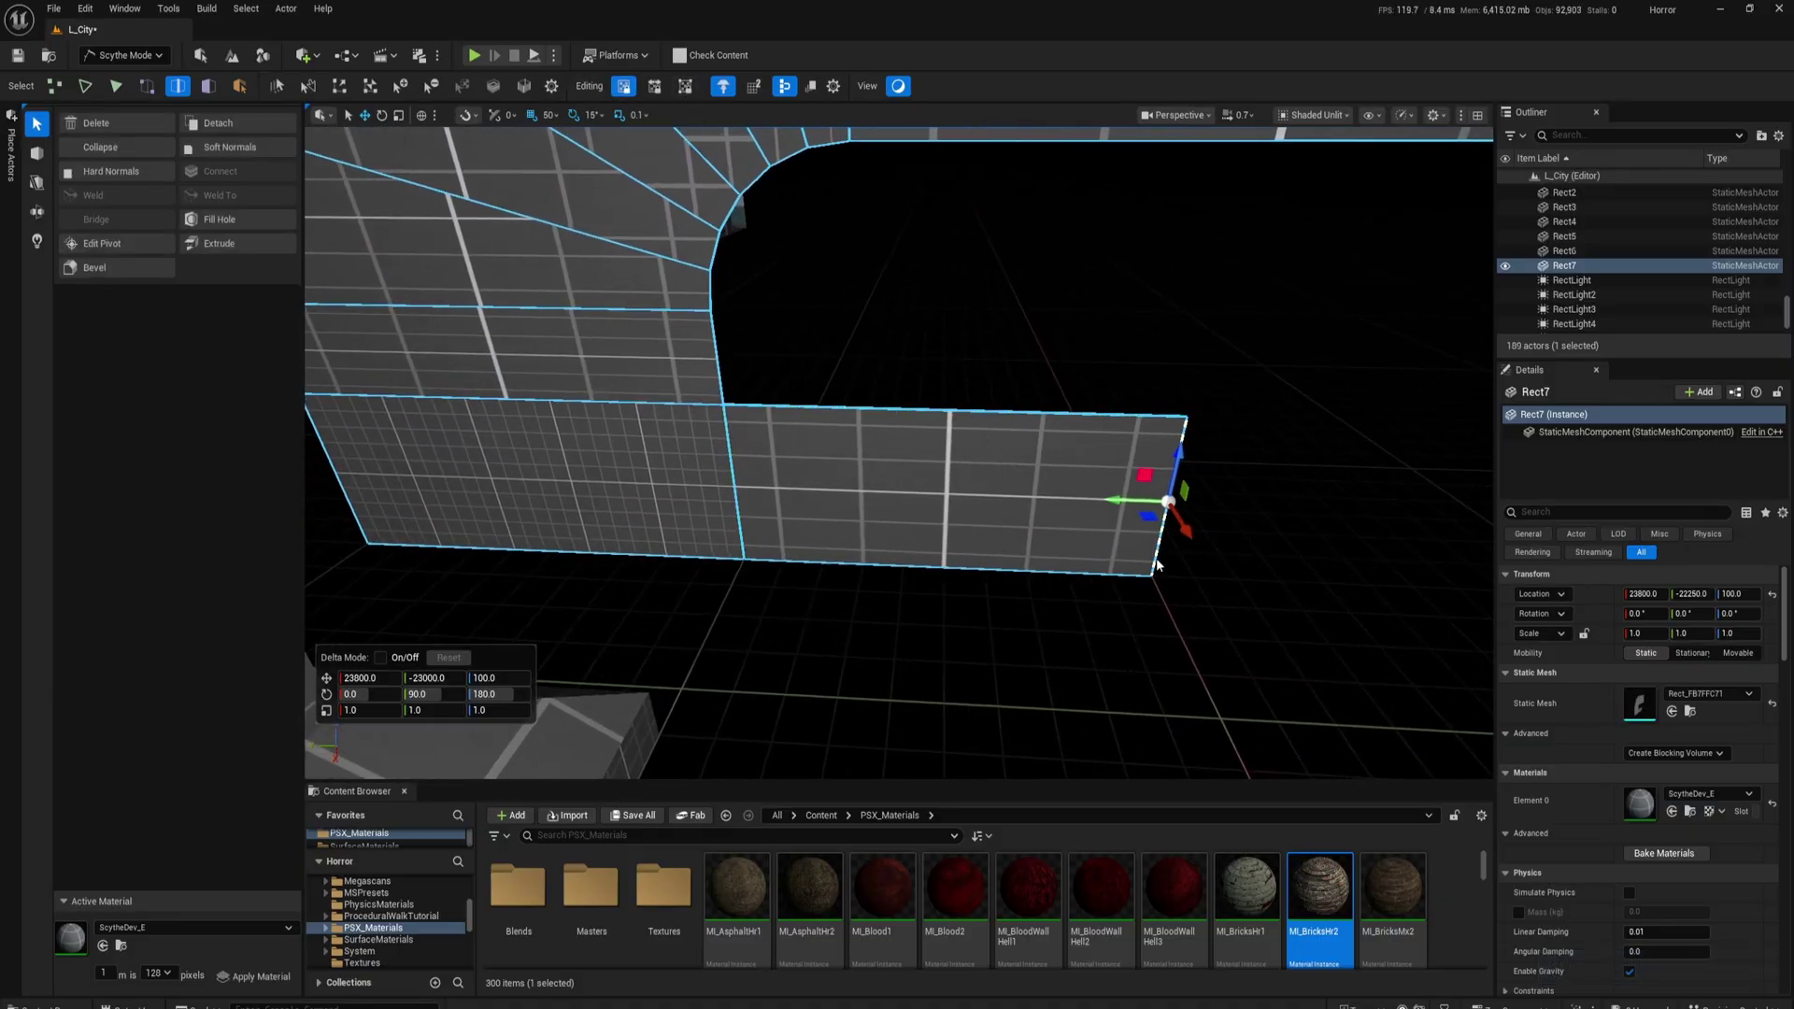
Step: Transfer the fine-grid texture mapping from the original lower wall face onto the newly extruded face beside it
{"action": "key", "text": "3"}
{"action": "left_click", "coordinate": [645, 491]}
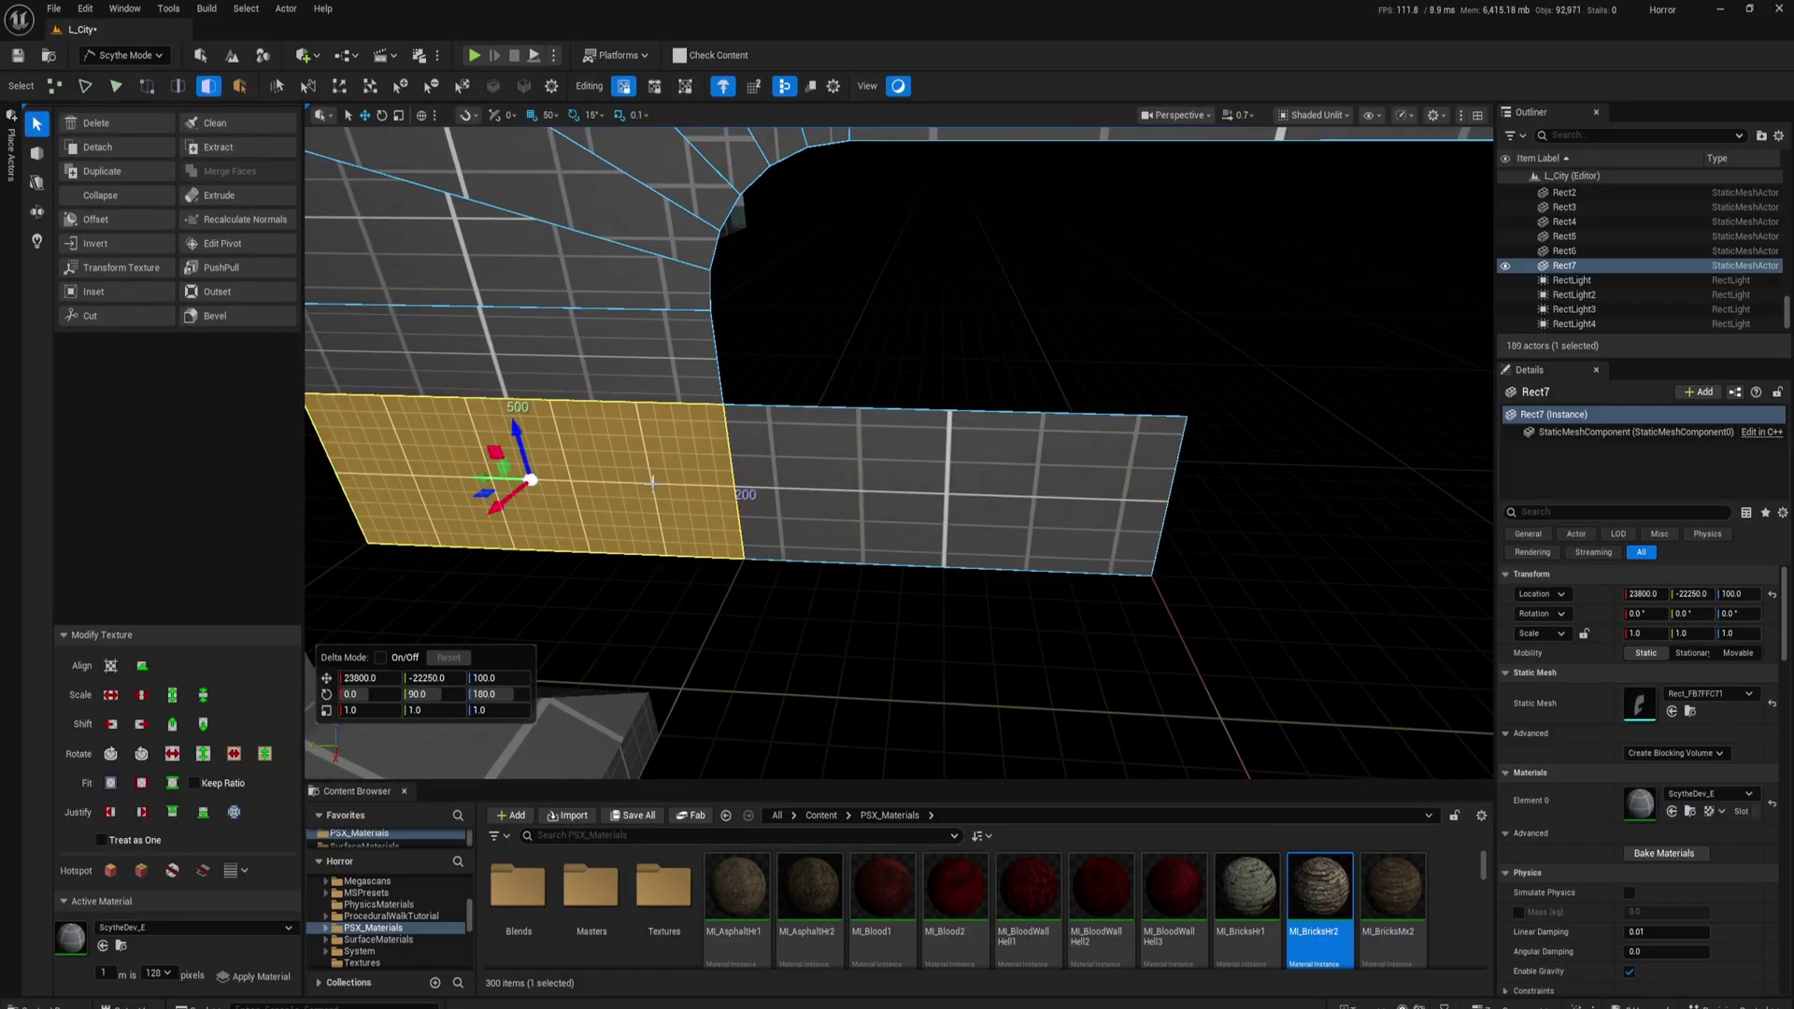
{"action": "right_click", "coordinate": [981, 514], "text": "alt"}
{"action": "left_click", "coordinate": [1211, 205]}
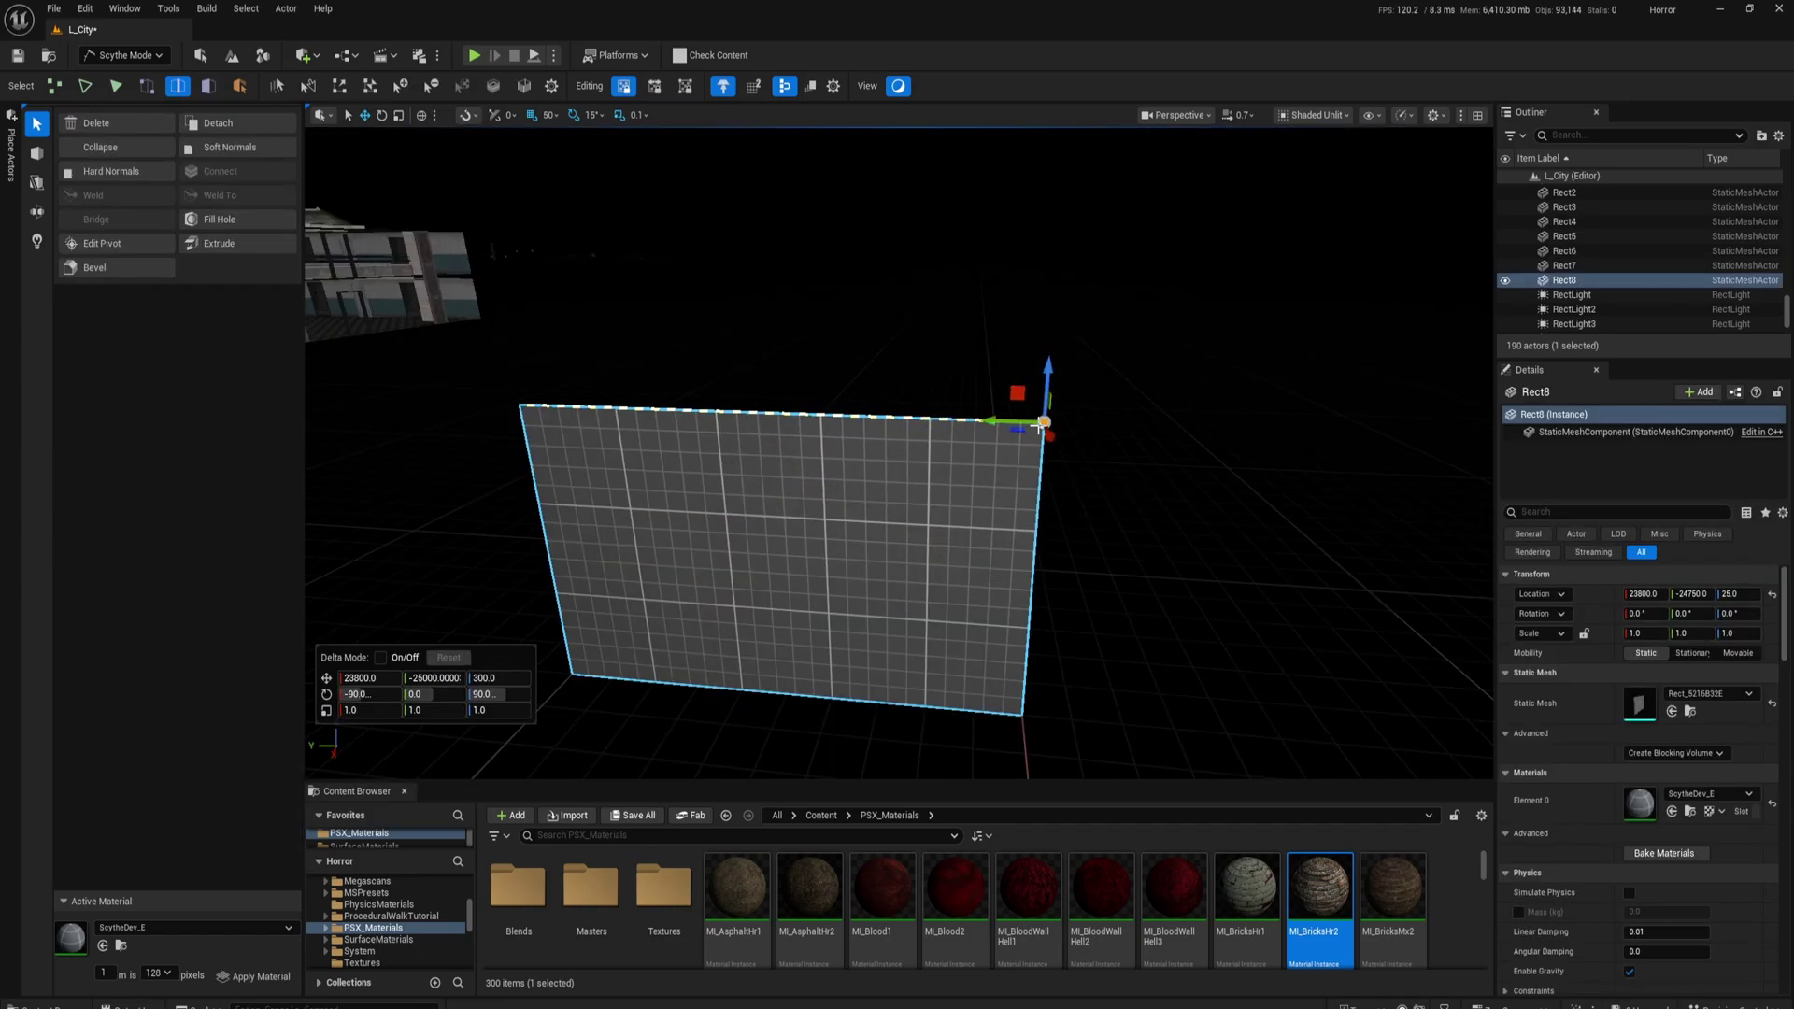
Step: Rotate-extrude the new wall's top edge around its corner pivot in 15-degree increments up to 60 degrees, forming a fan
{"action": "right_click_drag", "start_coordinate": [1039, 427], "coordinate": [1122, 420]}
{"action": "key", "text": "e"}
{"action": "key", "text": "d"}
{"action": "right_click_drag", "start_coordinate": [963, 380], "coordinate": [878, 387]}
{"action": "left_click_drag", "start_coordinate": [933, 372], "coordinate": [940, 372]}
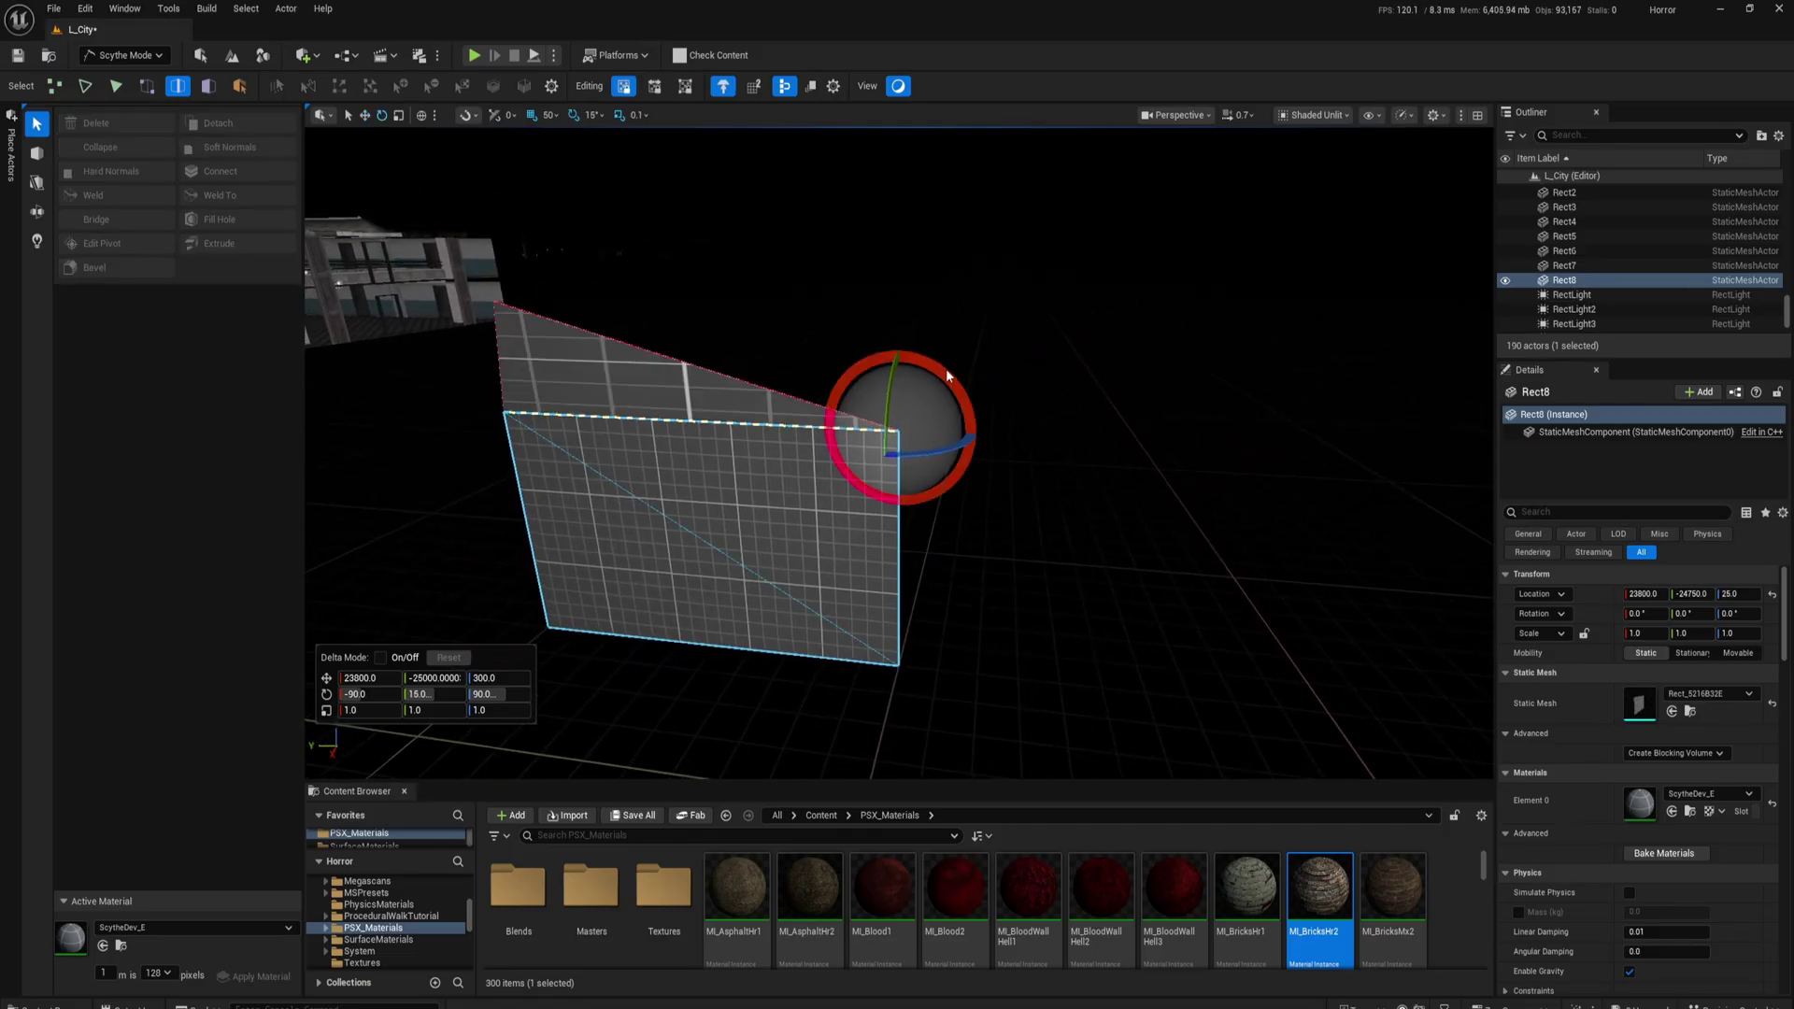
{"action": "left_click_drag", "start_coordinate": [946, 370], "coordinate": [947, 370], "text": "shift"}
{"action": "left_click_drag", "start_coordinate": [930, 364], "coordinate": [944, 374], "text": "shift"}
{"action": "right_click_drag", "start_coordinate": [701, 426], "coordinate": [748, 374]}
Step: Select the fan's slanted outer edge and change the coordinate space of the move gizmo
{"action": "key", "text": "w"}
{"action": "left_click", "coordinate": [685, 449]}
{"action": "left_click", "coordinate": [736, 335]}
{"action": "left_click", "coordinate": [421, 117]}
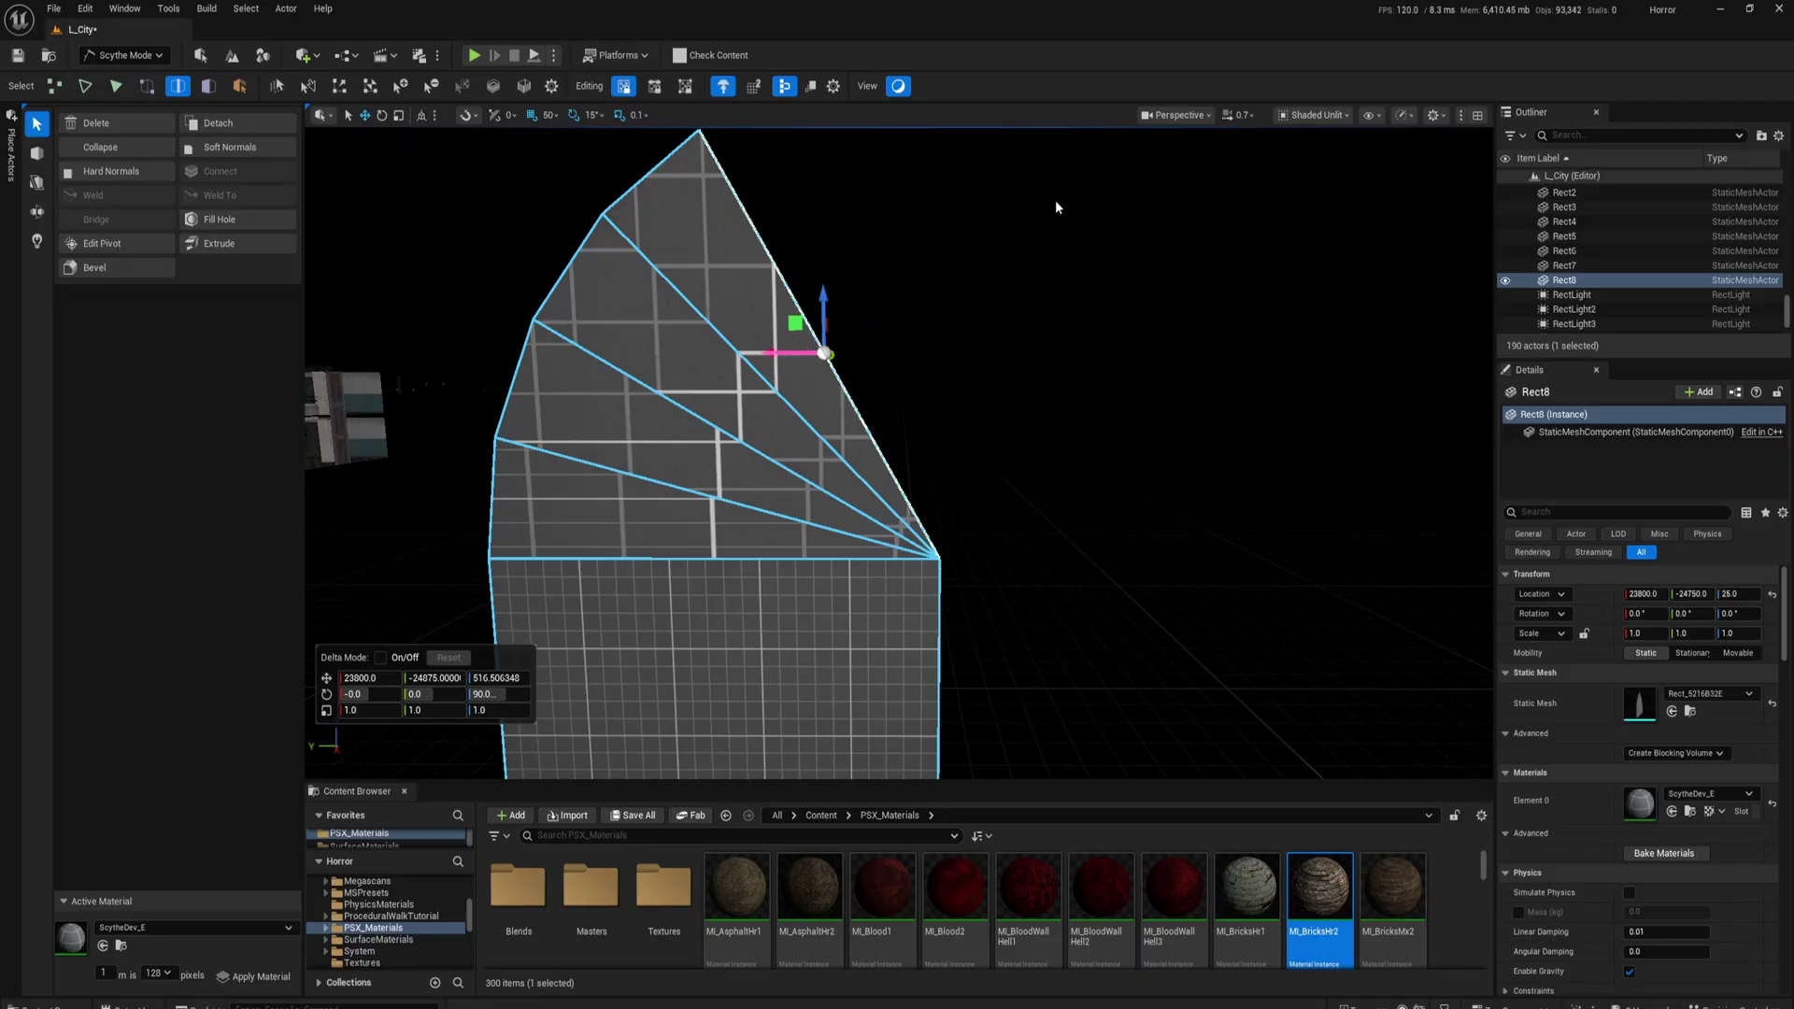
{"action": "right_click_drag", "start_coordinate": [1050, 216], "coordinate": [1005, 224]}
Step: Check the fan's corner where the segments meet and weld the mesh's overlapping vertices in object selection mode
{"action": "left_click", "coordinate": [241, 86]}
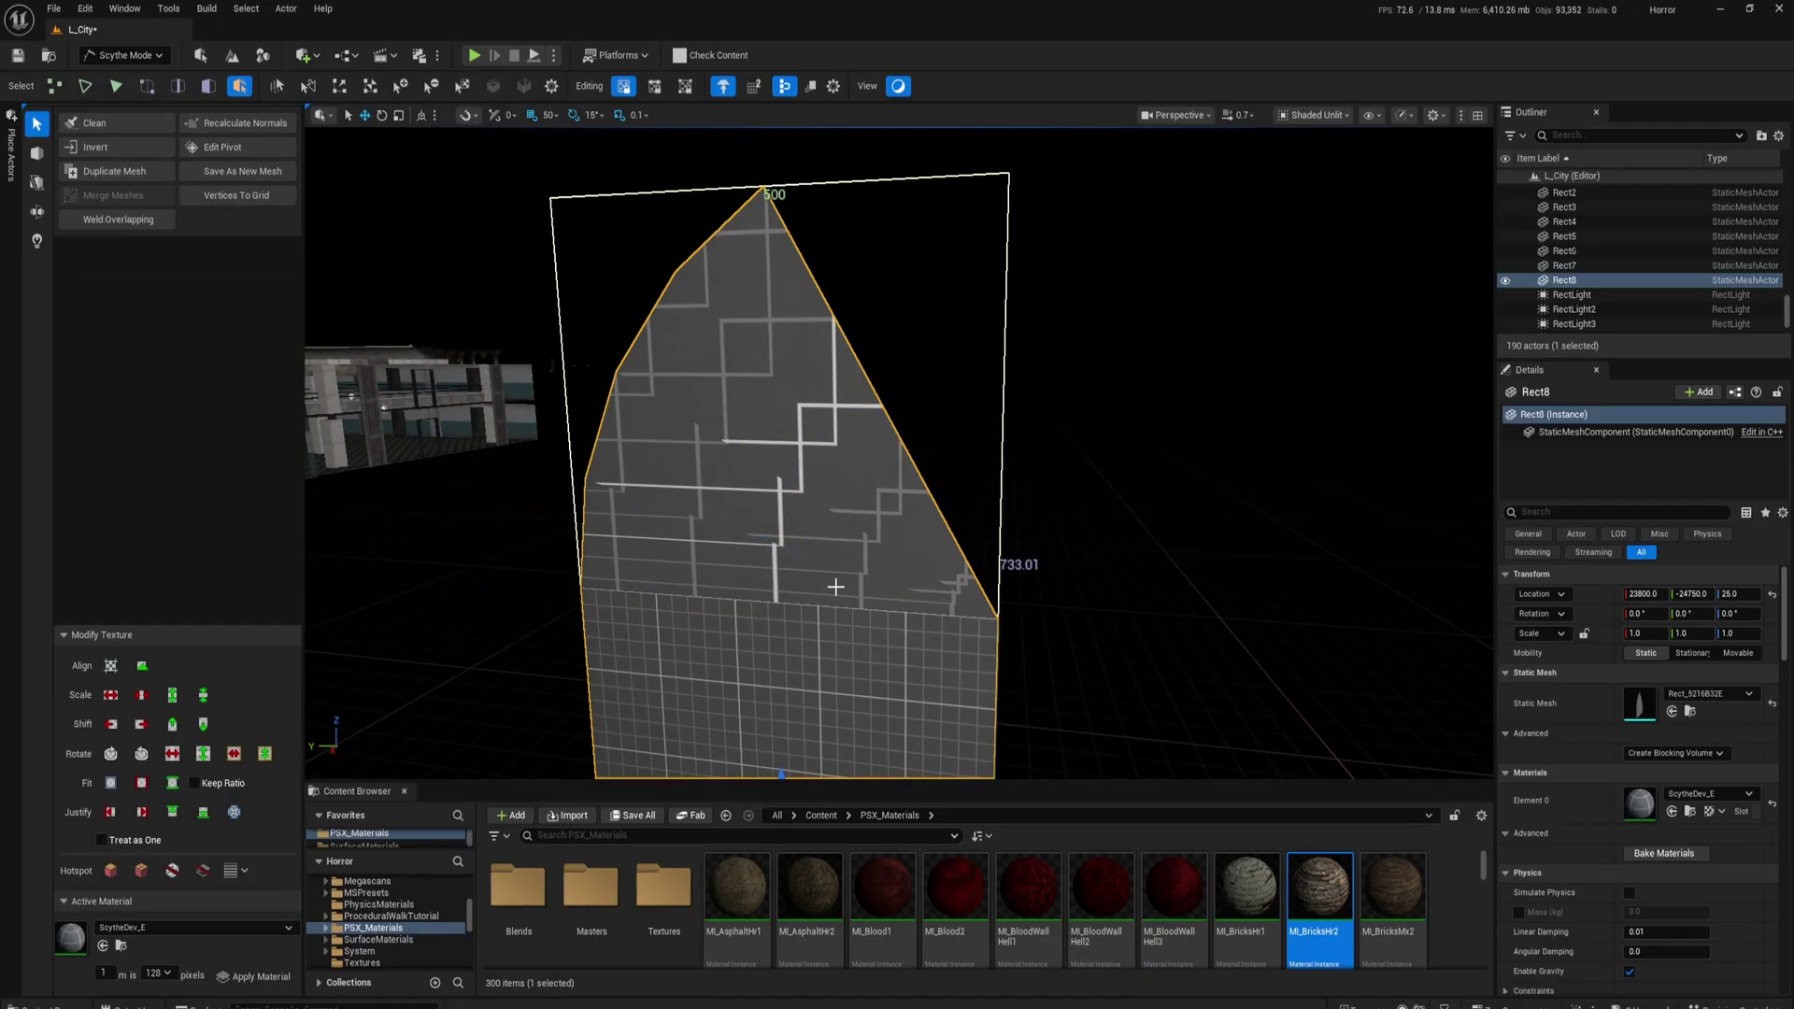
{"action": "key", "text": "2"}
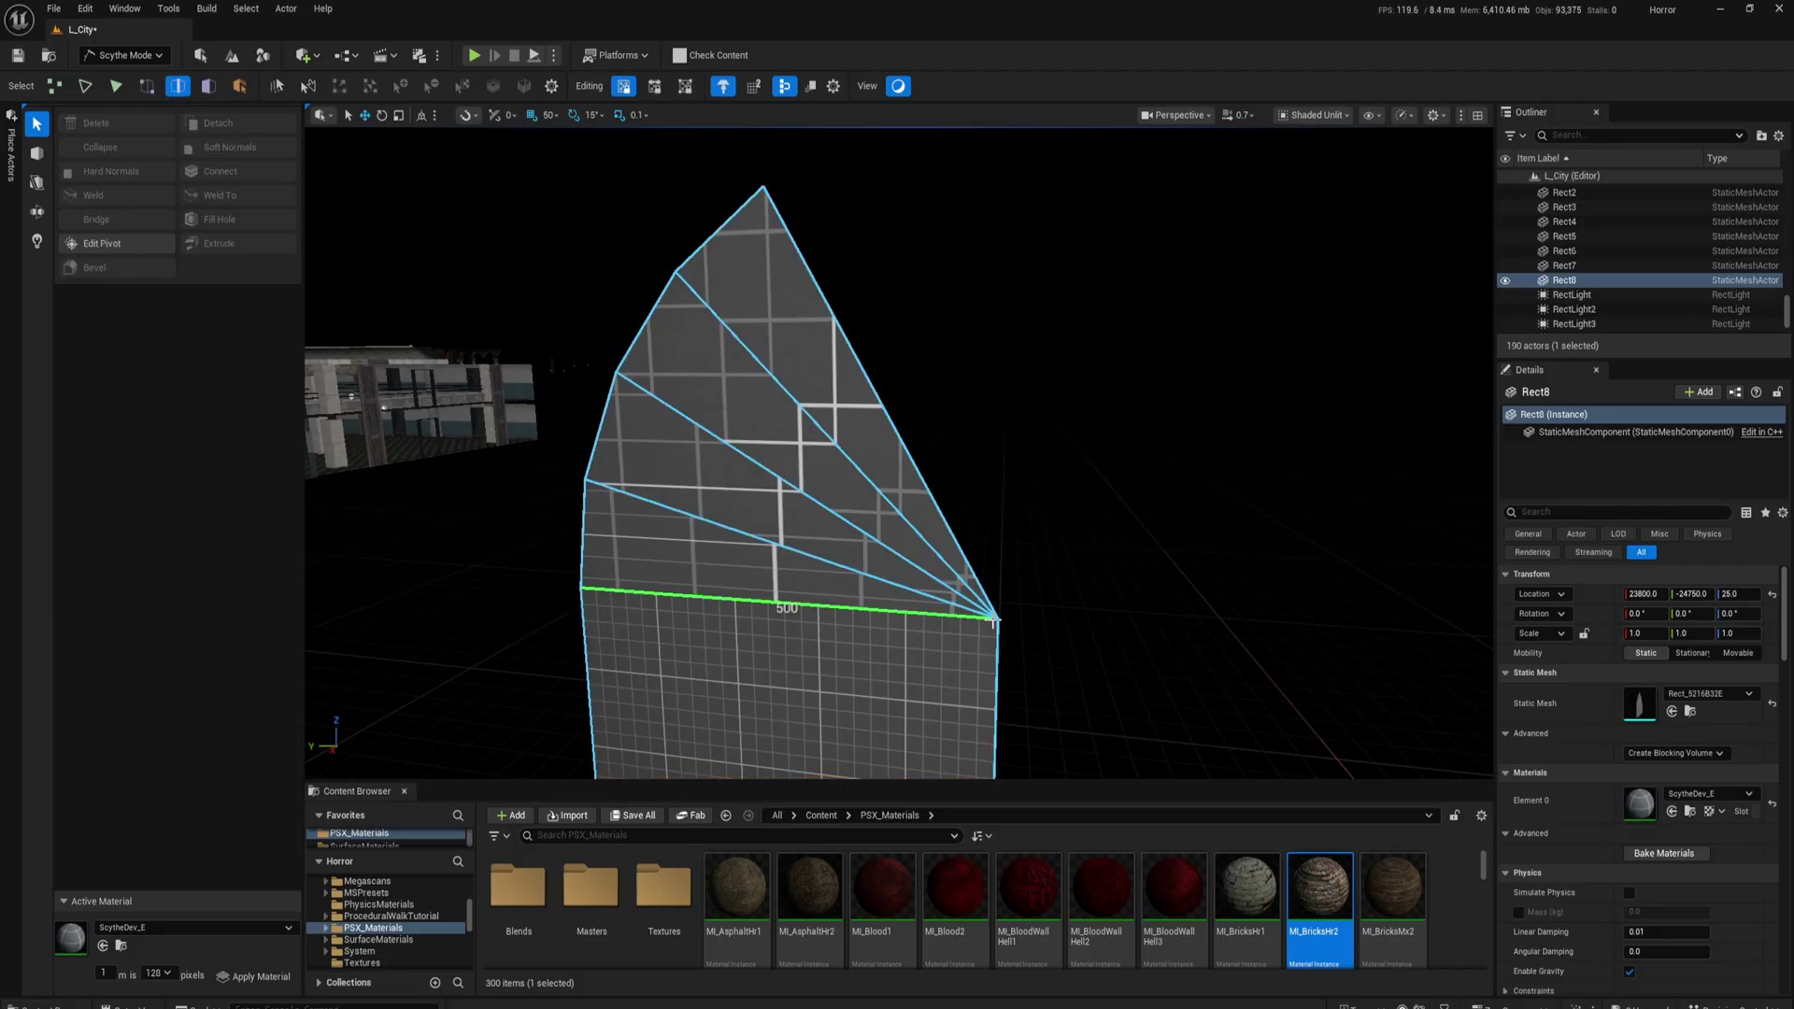
{"action": "key", "text": "w"}
{"action": "mouse_move", "coordinate": [996, 614]}
{"action": "right_mouse_down"}
{"action": "mouse_move", "coordinate": [1024, 624]}
{"action": "mouse_move", "coordinate": [975, 619]}
{"action": "right_mouse_up"}
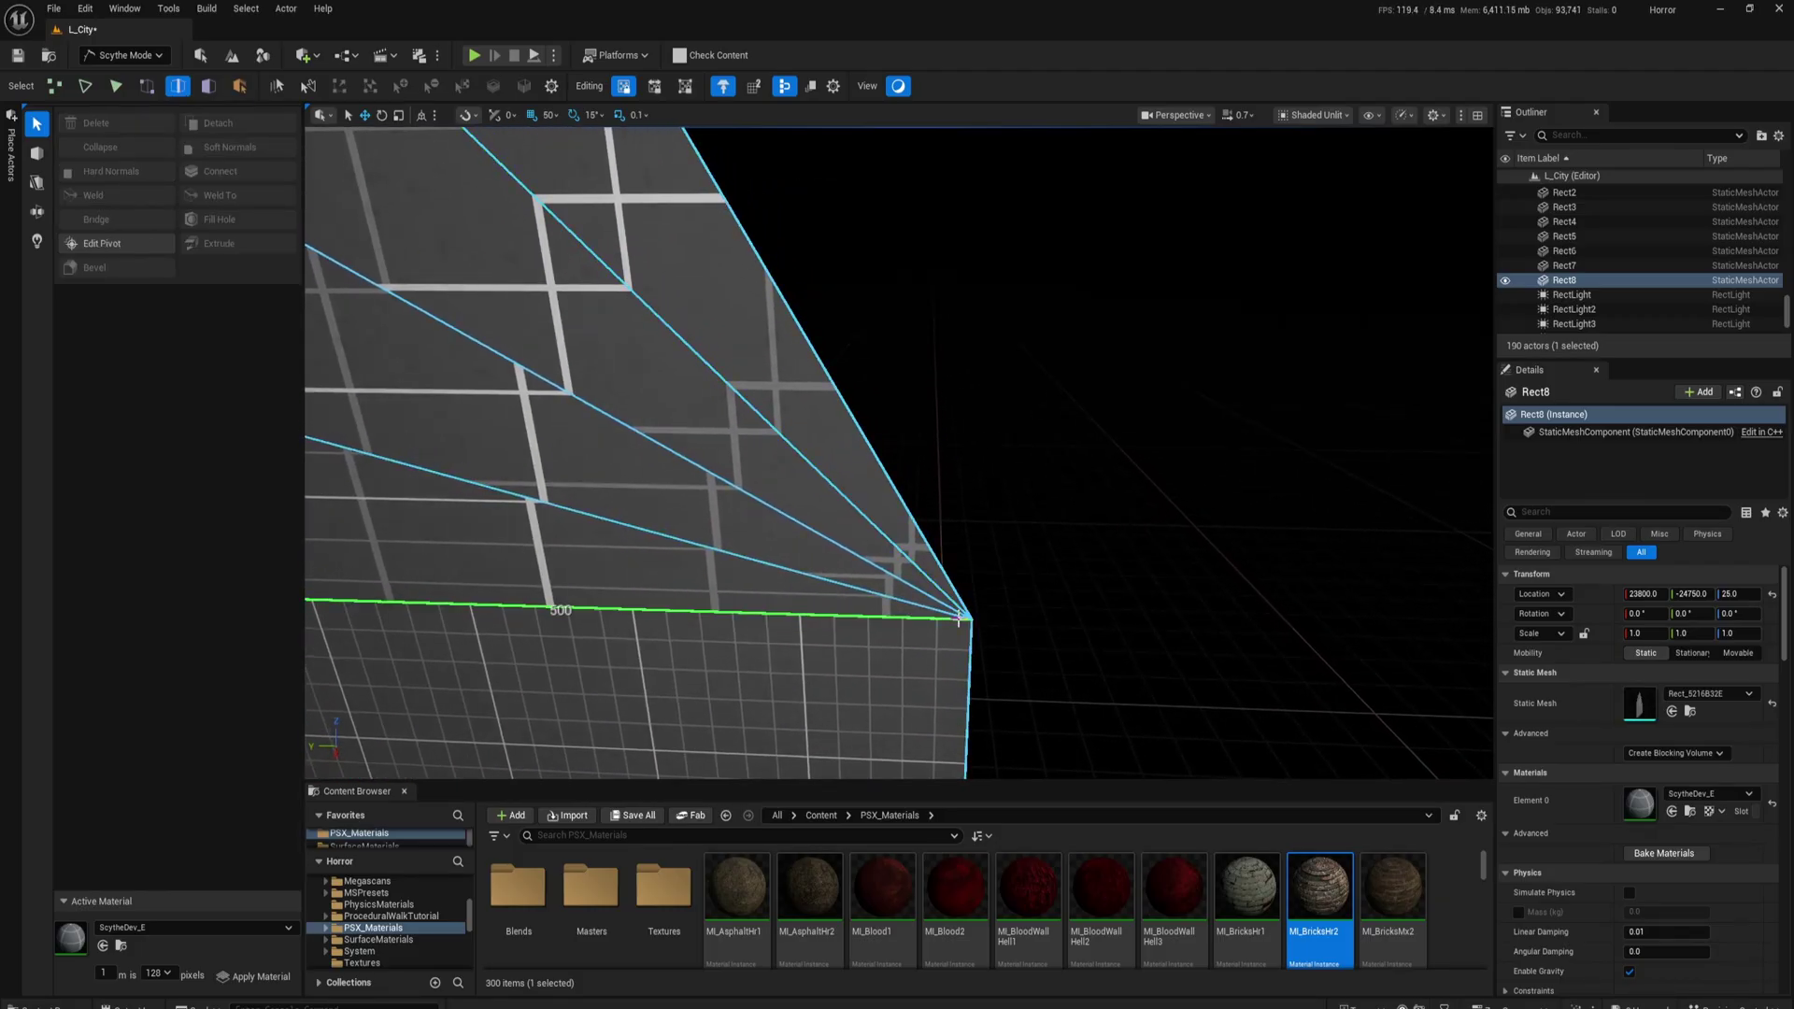
{"action": "scroll", "coordinate": [972, 619], "scroll_direction": "down", "scroll_amount": 5}
{"action": "key", "text": "4"}
{"action": "key", "text": "2"}
{"action": "key", "text": "4"}
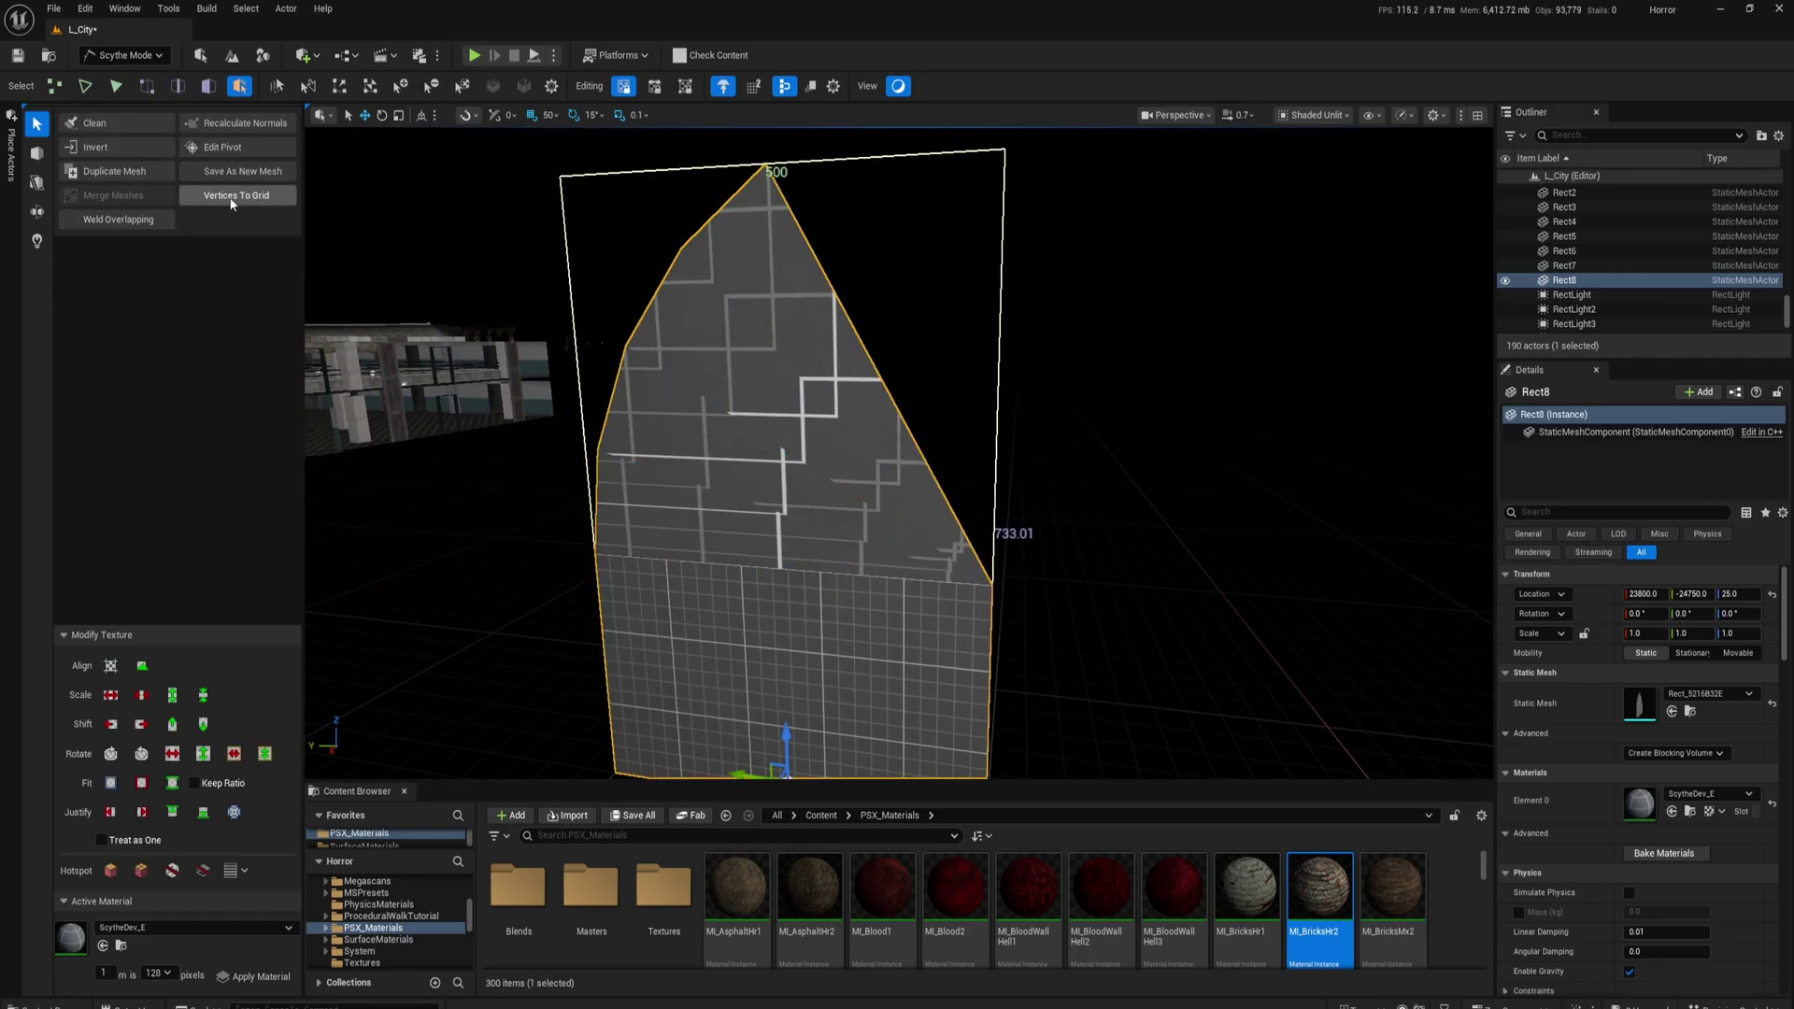
{"action": "left_click", "coordinate": [105, 222]}
Step: Select the fan's slanted outer edge and move it outward, perpendicular to the edge
{"action": "key", "text": "2"}
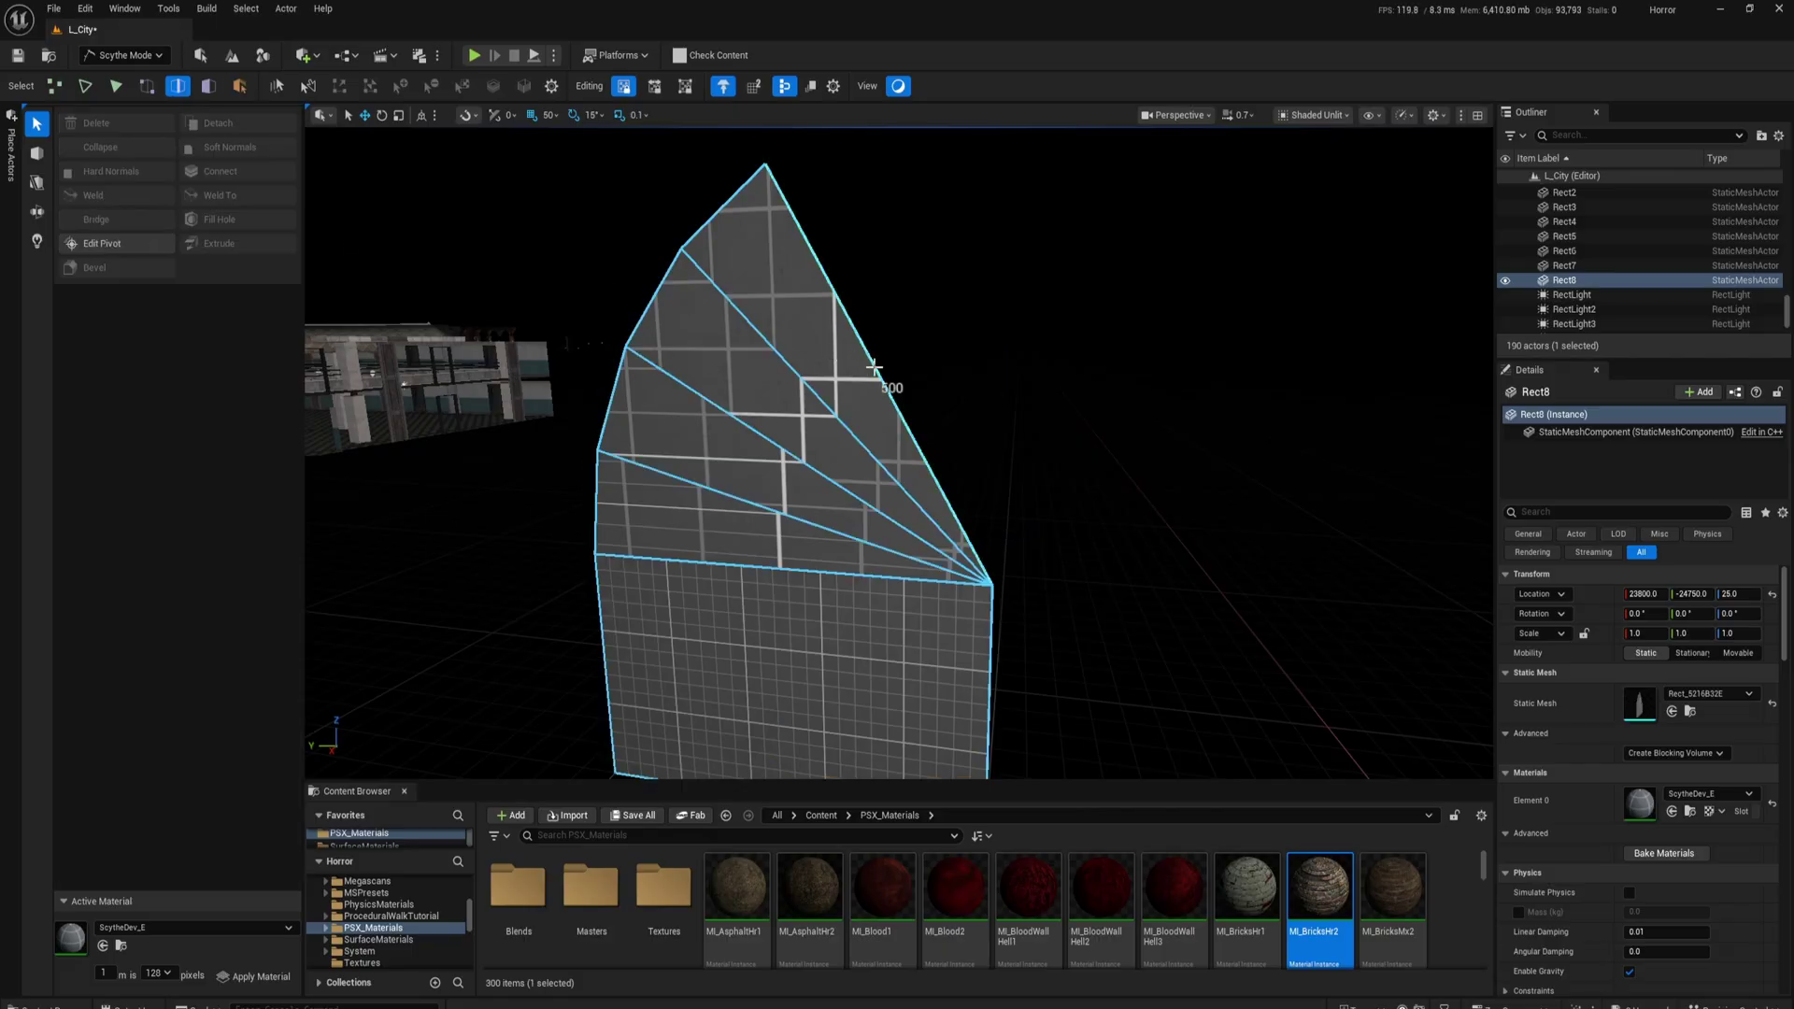
{"action": "left_click", "coordinate": [876, 371]}
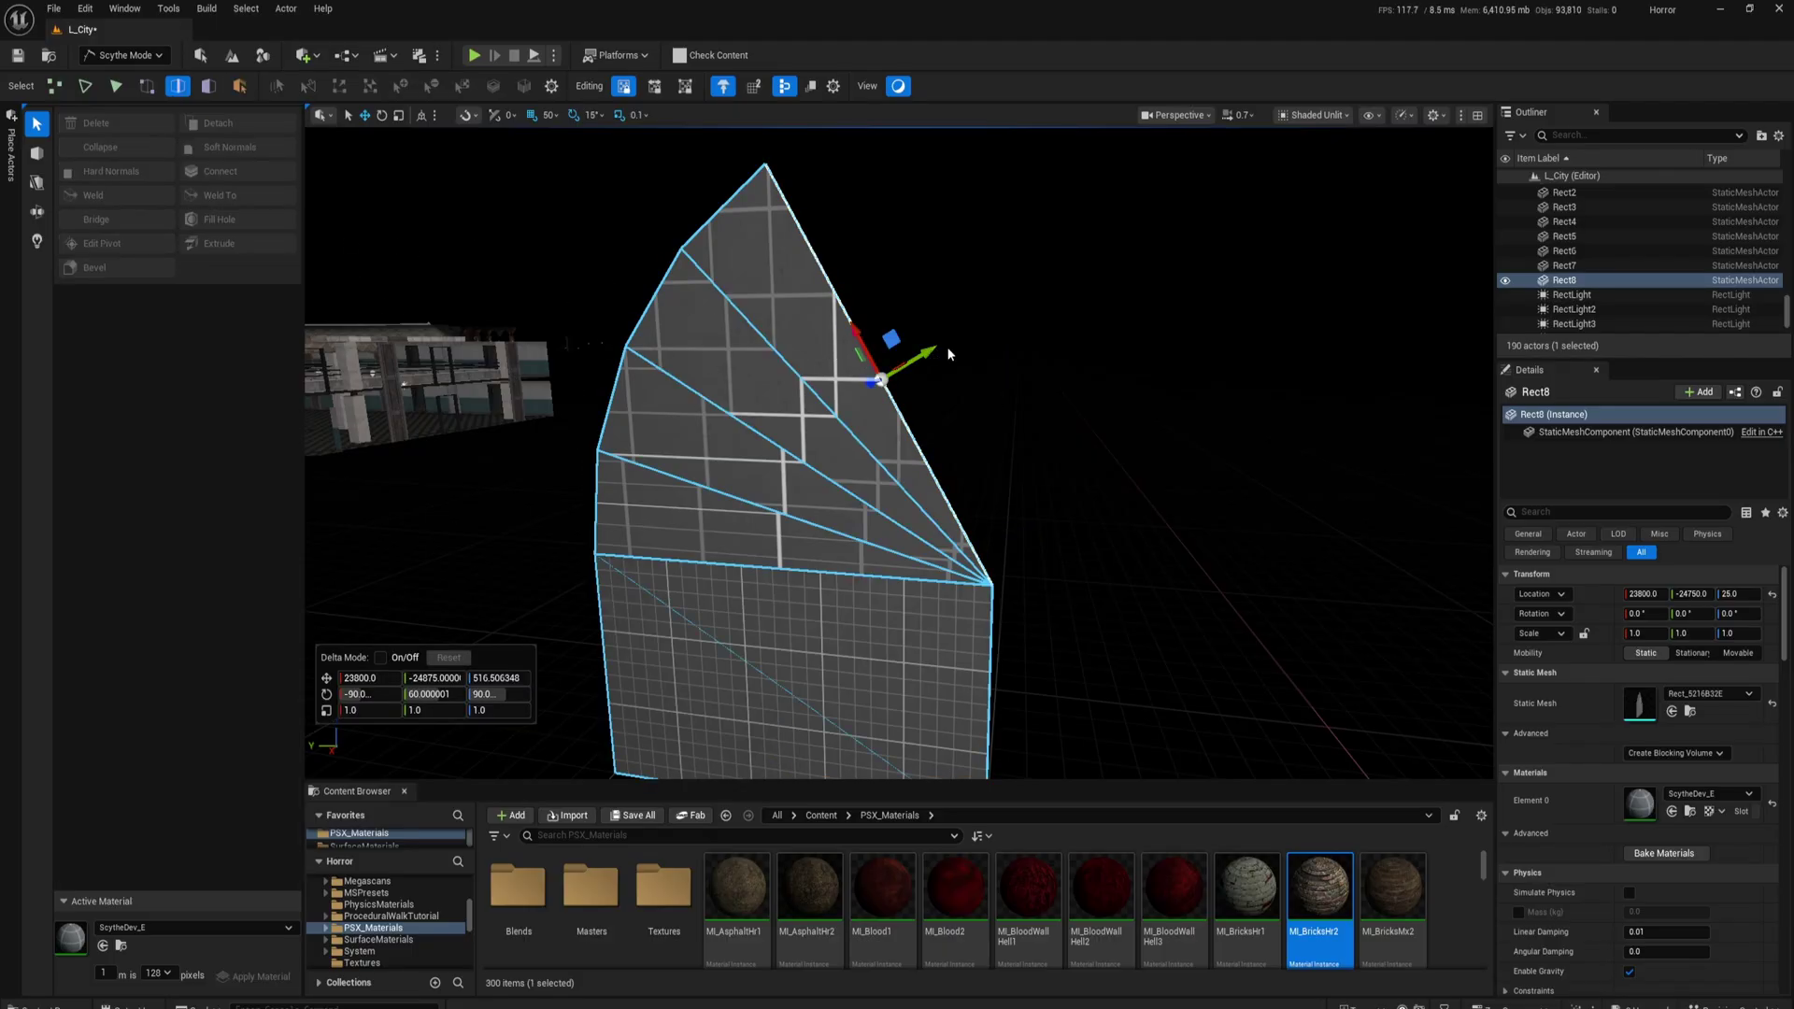
{"action": "left_click_drag", "start_coordinate": [963, 340], "coordinate": [1103, 225]}
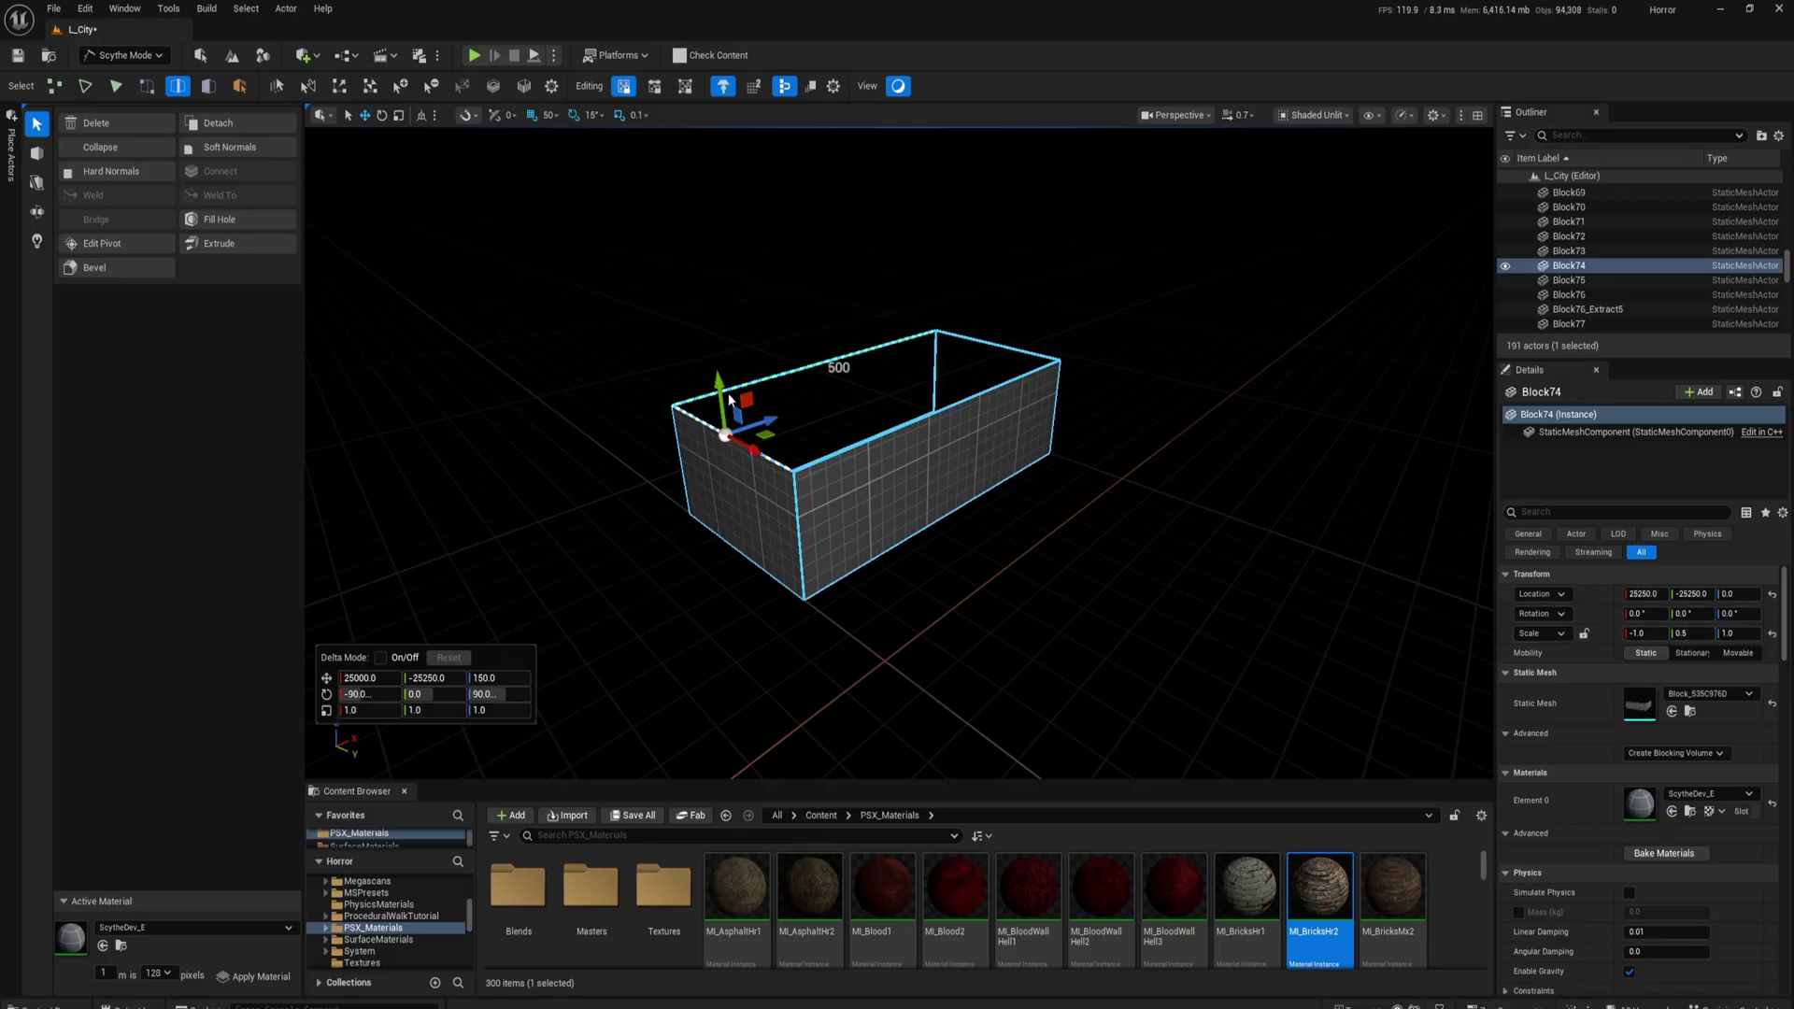
Step: Extrude the open rectangular block's short top edge diagonally upward and along the block's length
{"action": "right_click_drag", "start_coordinate": [788, 420], "coordinate": [942, 400]}
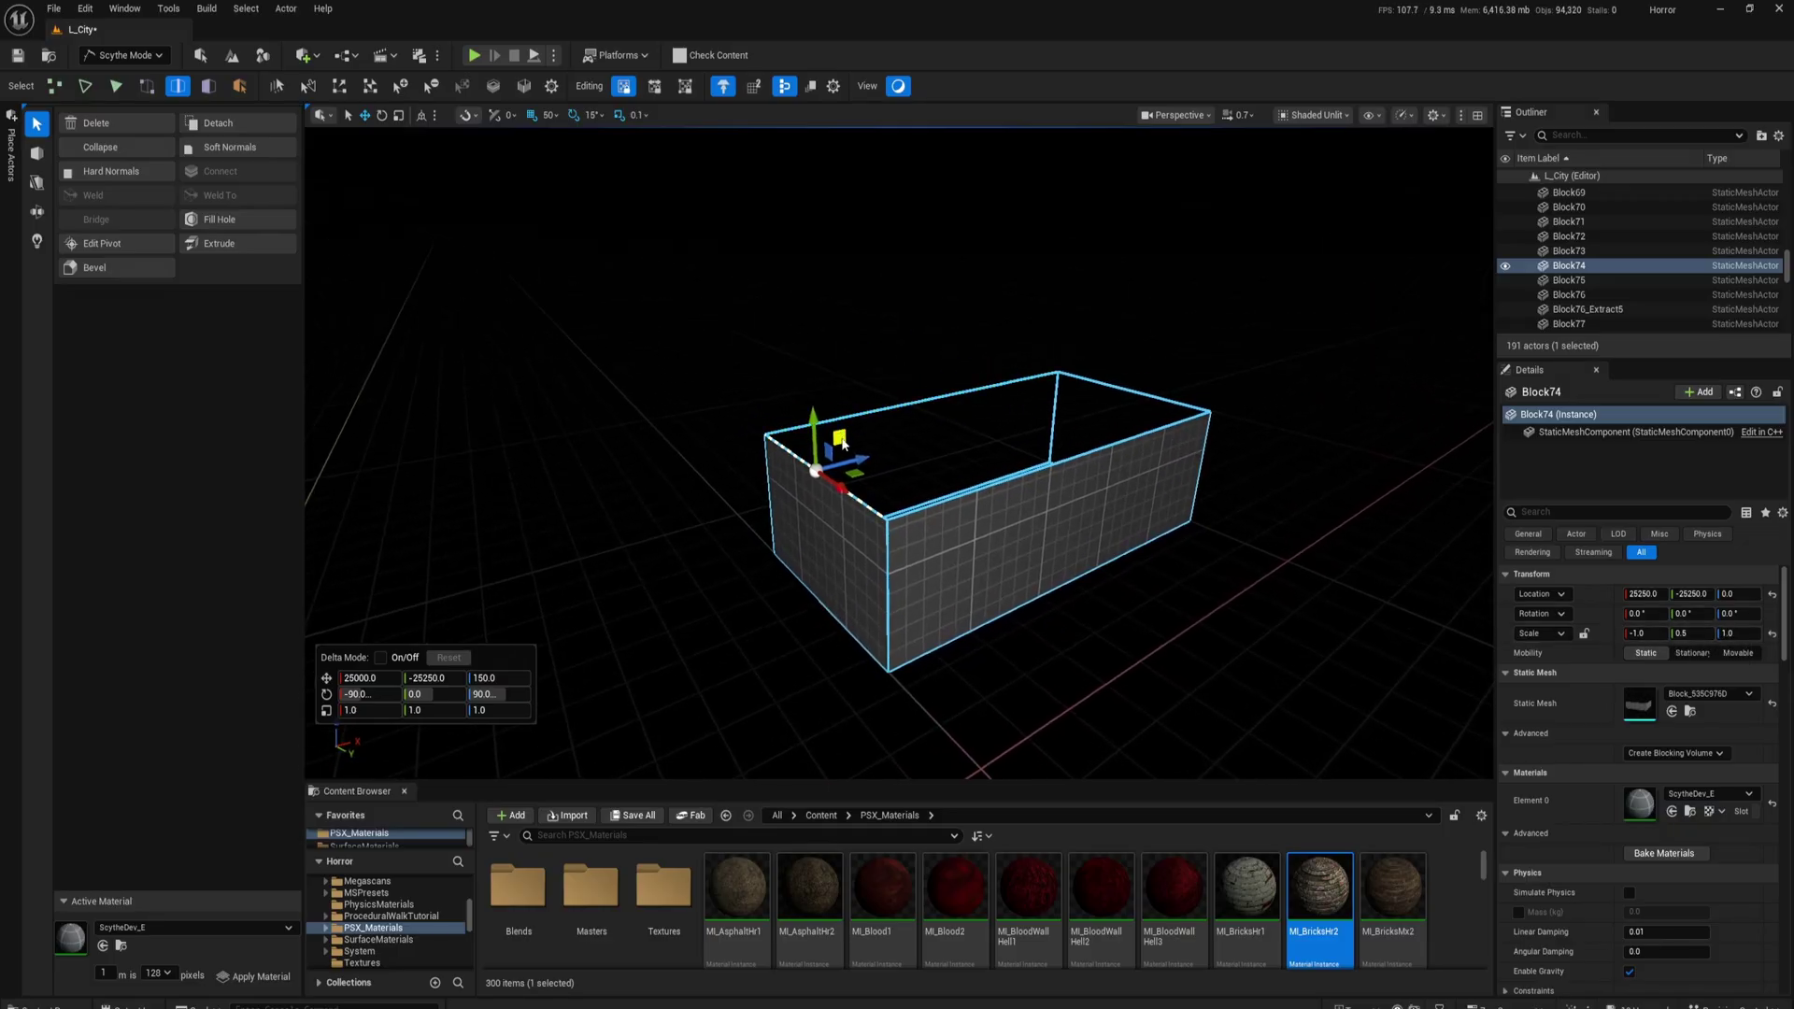
{"action": "left_click_drag", "start_coordinate": [839, 436], "coordinate": [1013, 155], "text": "shift"}
{"action": "right_click_drag", "start_coordinate": [899, 385], "coordinate": [1032, 387]}
{"action": "mouse_move", "coordinate": [813, 429]}
{"action": "right_mouse_down"}
{"action": "mouse_move", "coordinate": [841, 401]}
{"action": "mouse_move", "coordinate": [834, 425]}
{"action": "right_mouse_up"}
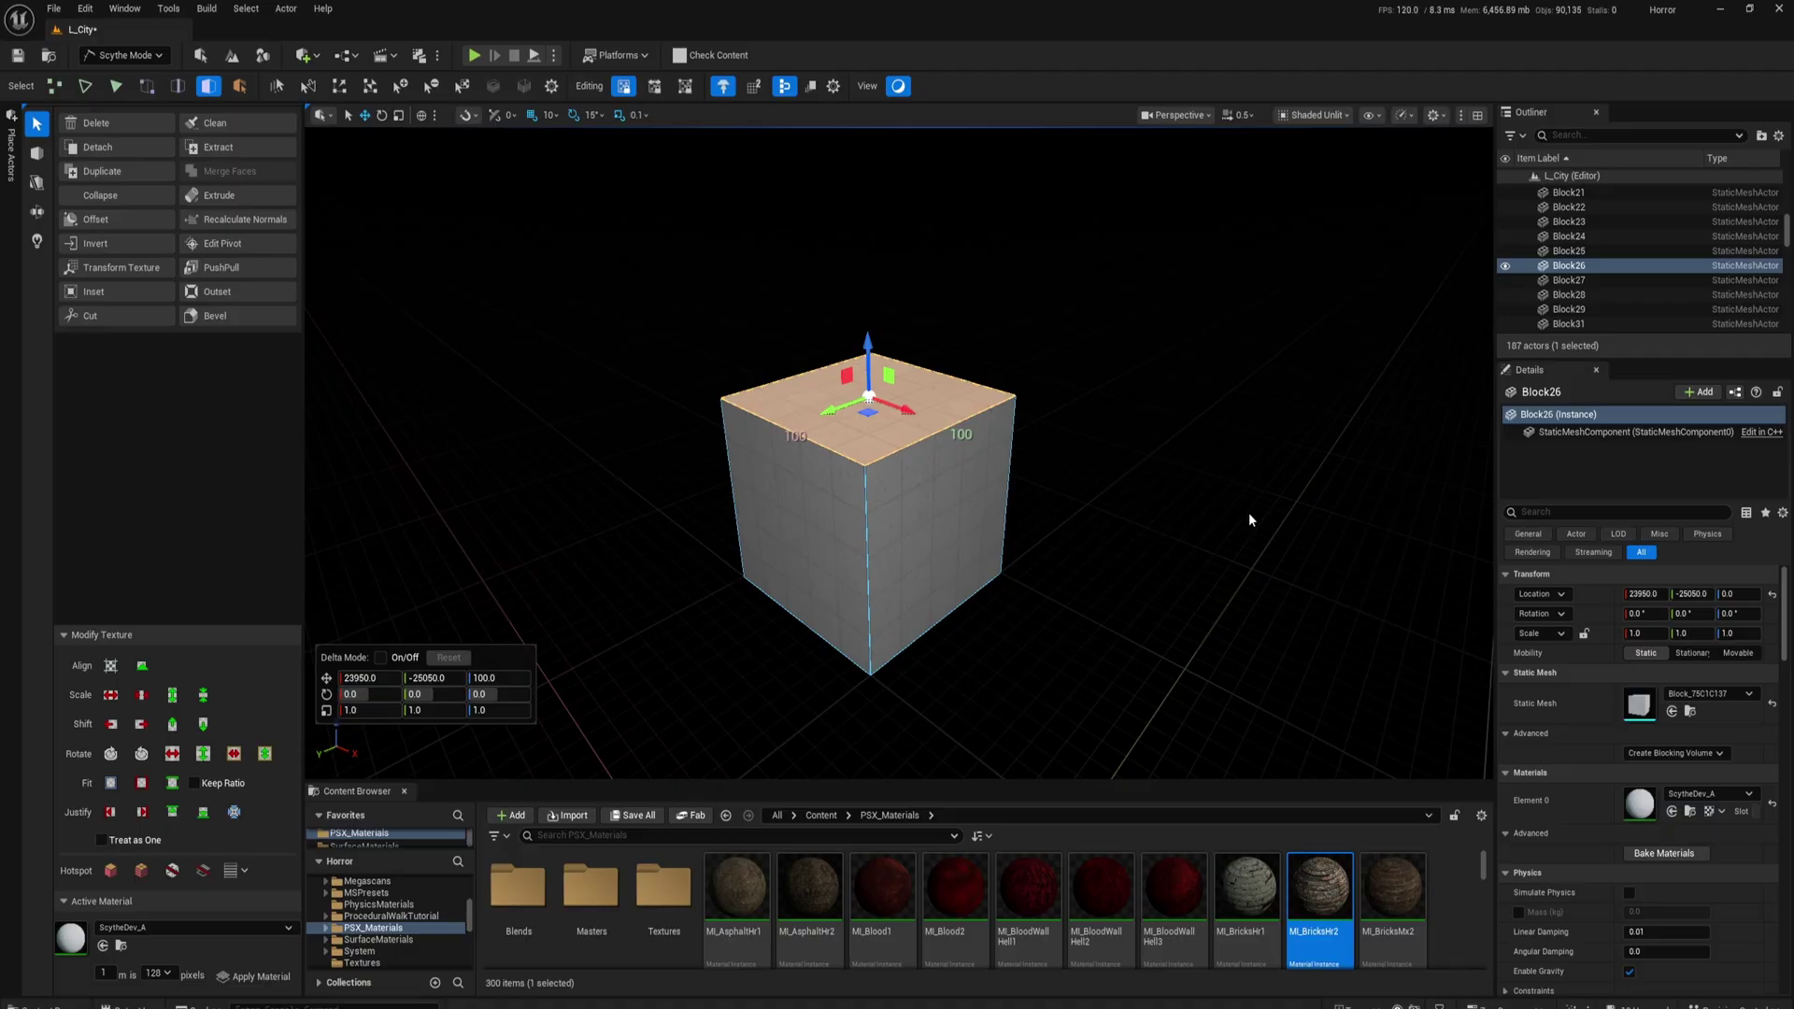
{"action": "right_click_drag", "start_coordinate": [1250, 515], "coordinate": [1250, 515]}
{"action": "key", "text": "a"}
{"action": "key", "text": "d"}
{"action": "key", "text": "a"}
{"action": "key", "text": "d"}
{"action": "key", "text": "a"}
{"action": "key", "text": "d"}
{"action": "key", "text": "s"}
{"action": "key", "text": "w"}
{"action": "key", "text": "a"}
{"action": "key", "text": "d"}
{"action": "key", "text": "s"}
{"action": "key", "text": "a"}
{"action": "key", "text": "w"}
{"action": "key", "text": "d"}
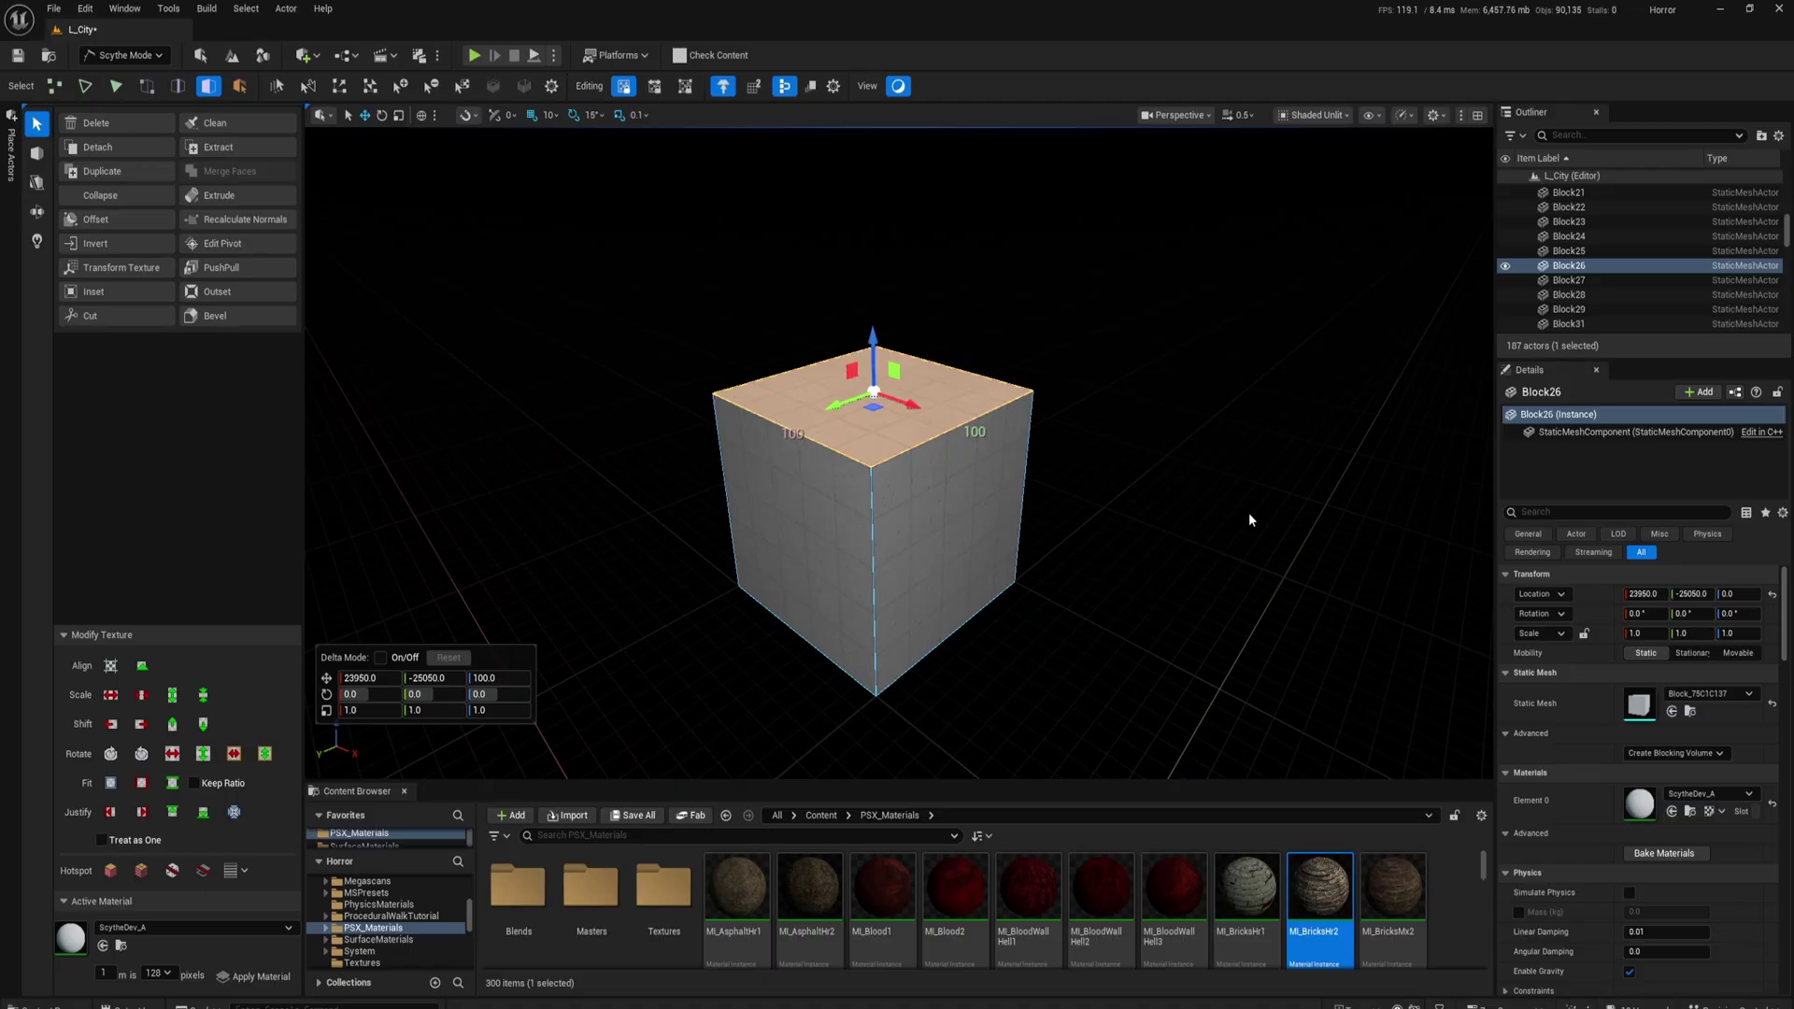
Step: Extrude the cube's top face upward by 10 units
{"action": "key", "text": "shift+e"}
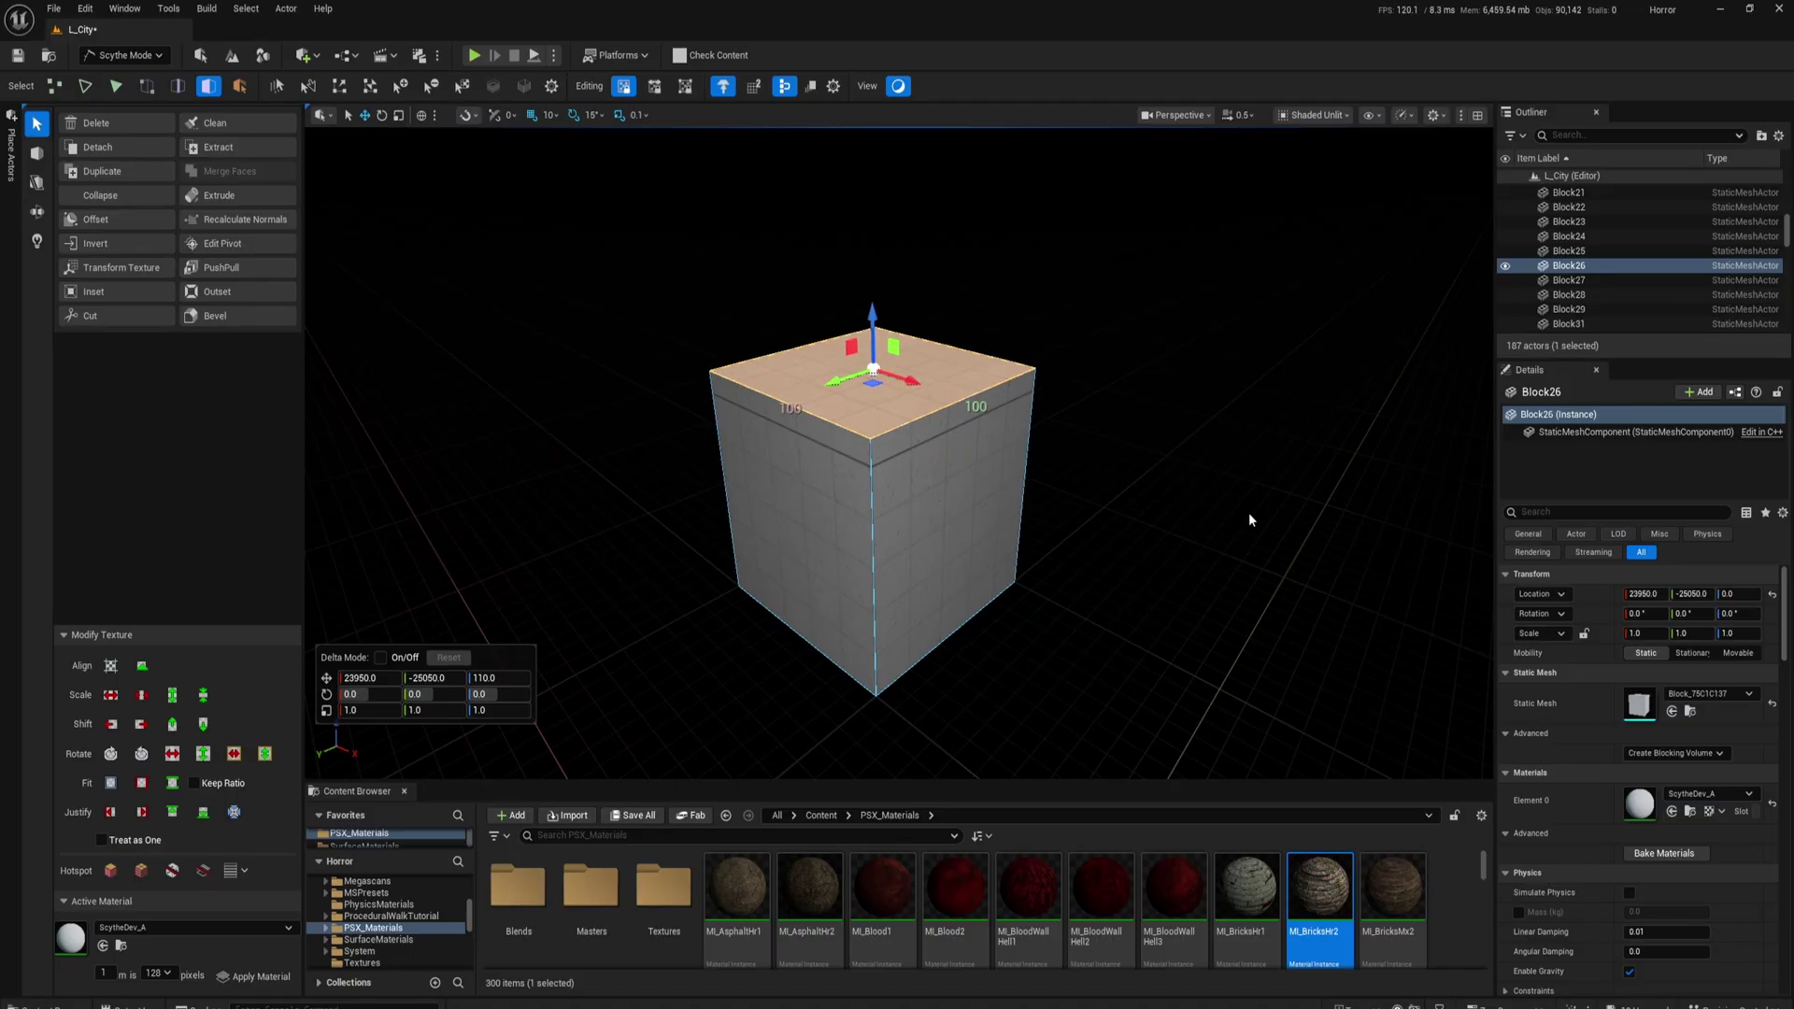
Step: Undo the cube's top face extrusion, and nudge the face down two increments and back up
{"action": "key", "text": "ctrl+z"}
{"action": "key", "text": "Page_Down"}
{"action": "key", "text": "Page_Down"}
{"action": "key", "text": "Page_Up"}
{"action": "key", "text": "Page_Up"}
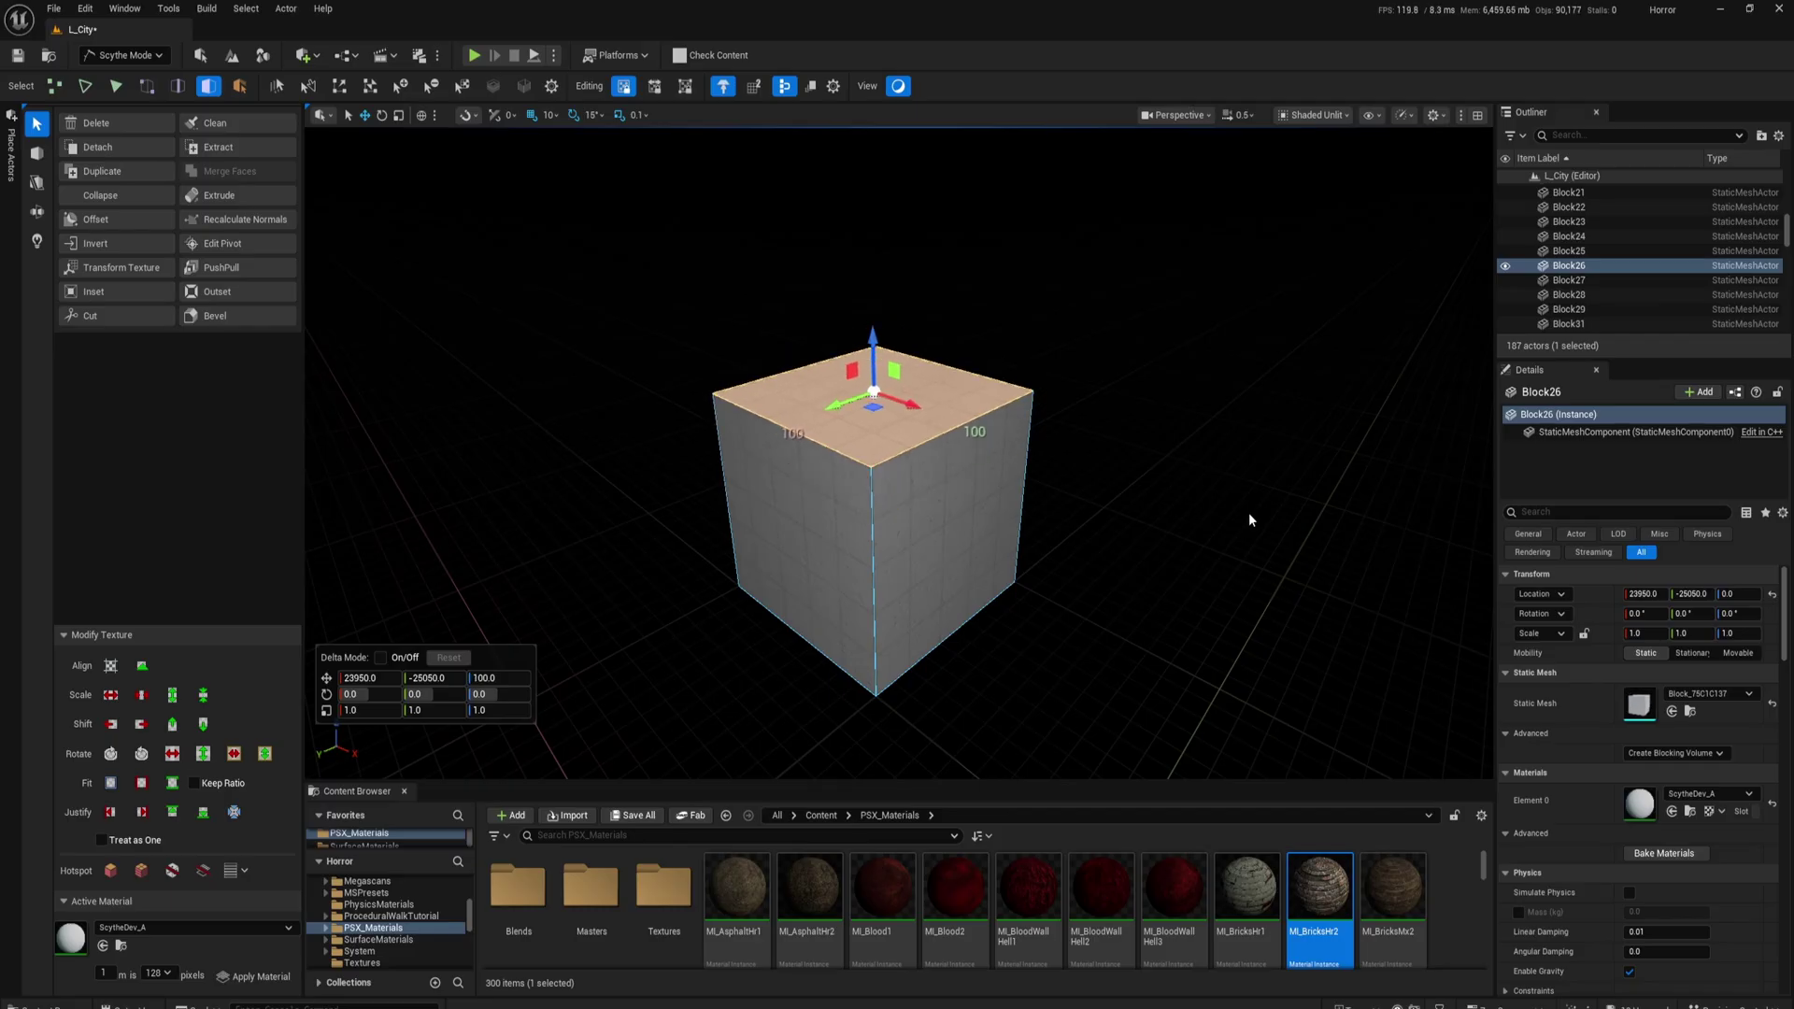
Step: Nudge the cube's top face four increments sideways and the same distance back
{"action": "key", "text": "Left"}
{"action": "key", "text": "Left"}
{"action": "key", "text": "Left"}
{"action": "key", "text": "Left"}
{"action": "key", "text": "Right"}
{"action": "key", "text": "Right"}
{"action": "key", "text": "Right"}
{"action": "key", "text": "Right"}
Step: Extrude the cube's top face upward in five stacked segments, one of them 40 units high, to a total height of 180 units
{"action": "key", "text": "Page_Up"}
{"action": "key", "text": "Page_Up"}
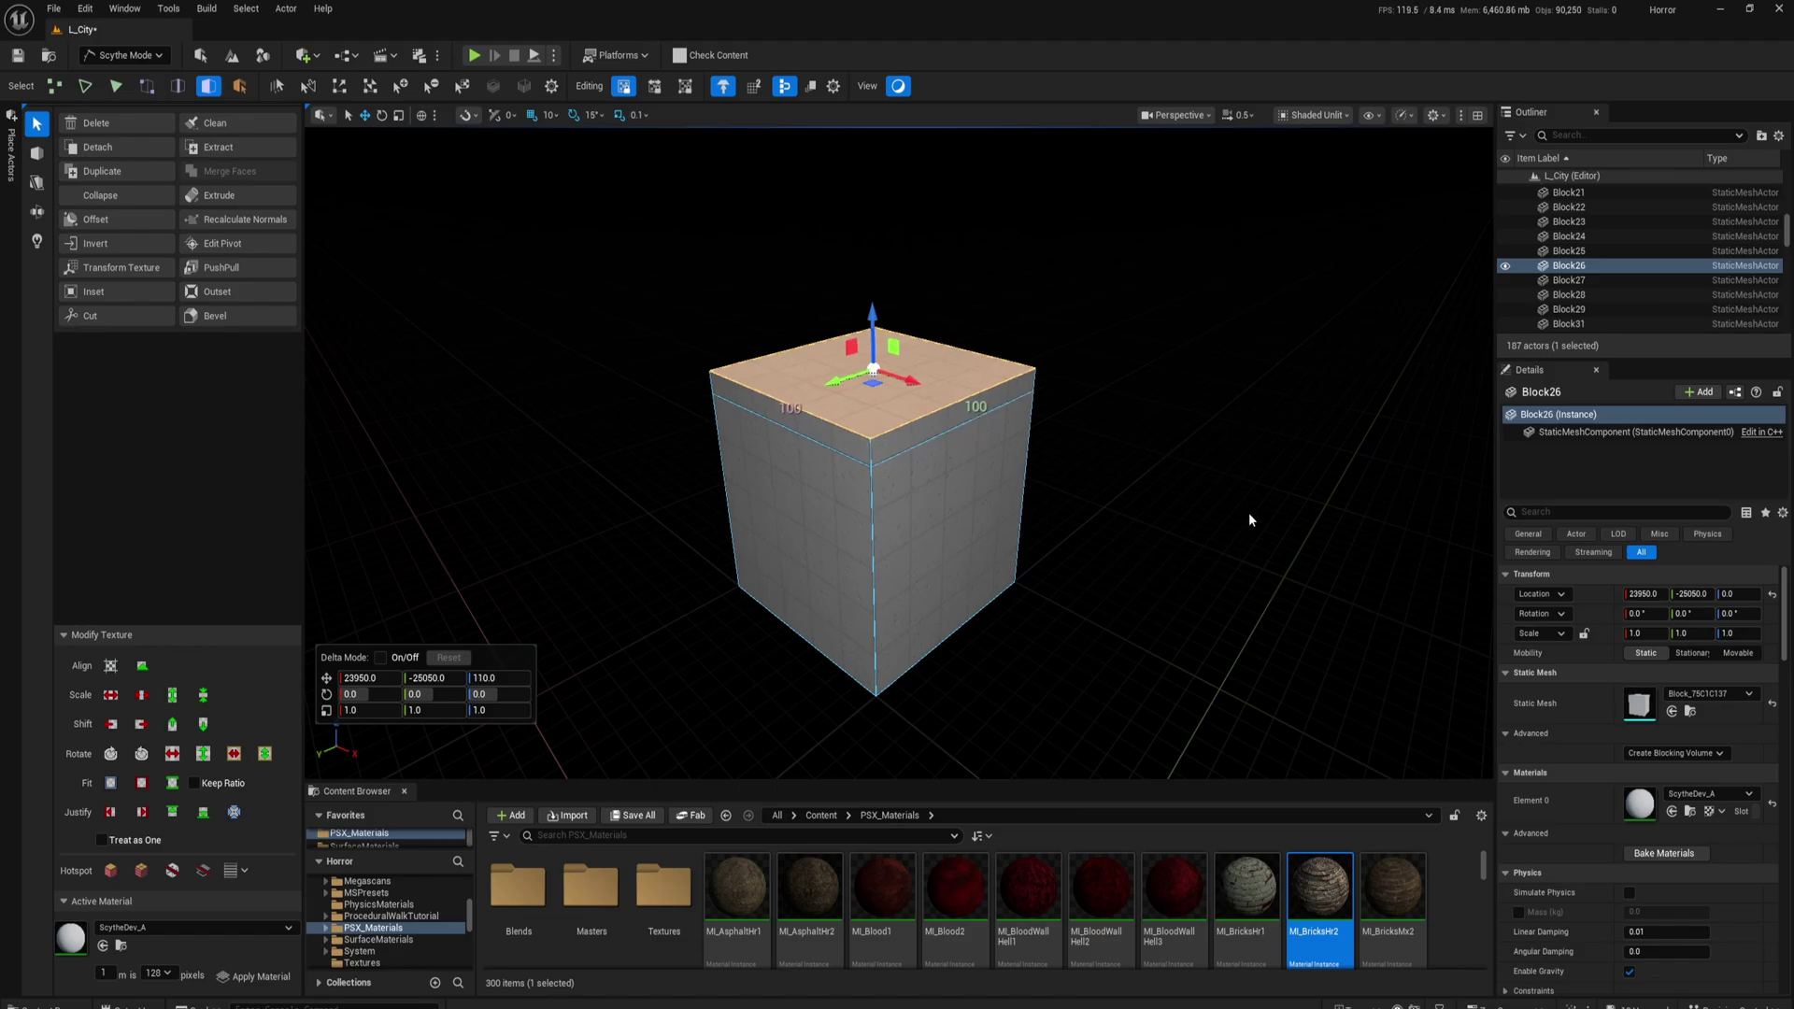
{"action": "key", "text": "Page_Up"}
{"action": "key", "text": "Page_Up"}
{"action": "key", "text": "Page_Up"}
{"action": "key", "text": "Page_Up"}
{"action": "key", "text": "Page_Up"}
{"action": "key", "text": "Page_Up"}
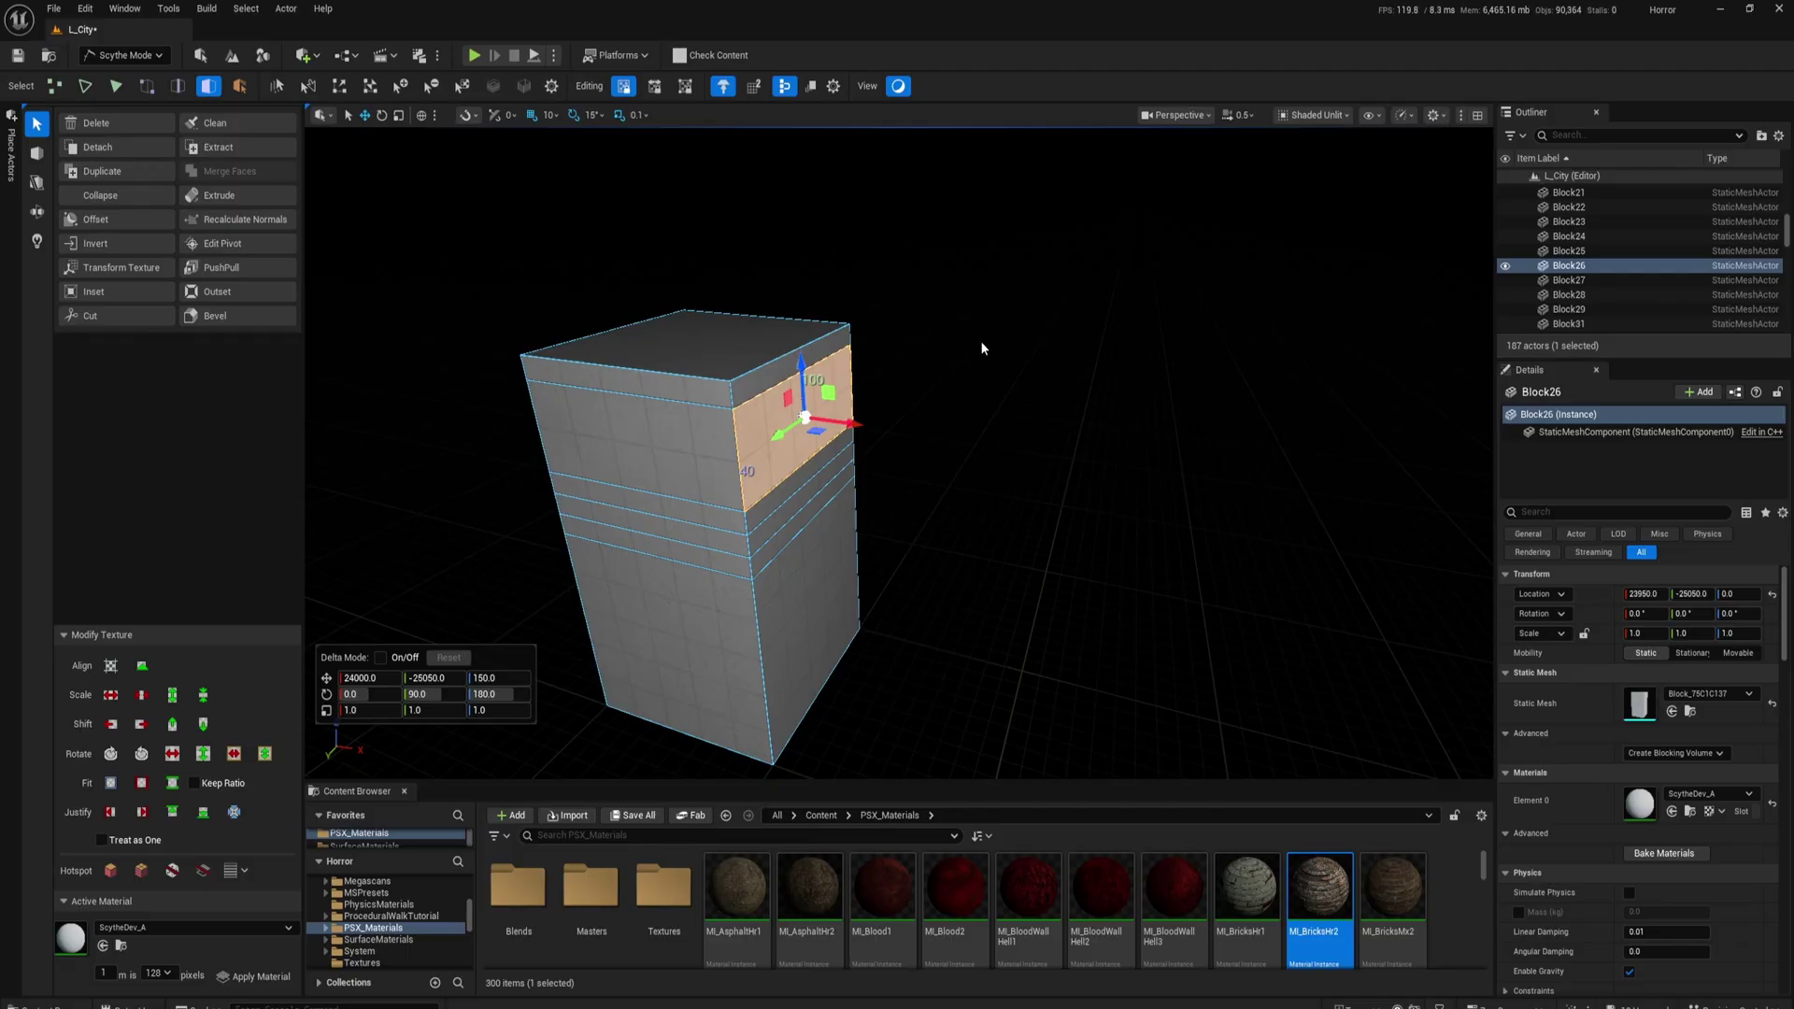
Step: Extrude the recessed 40-unit-high side face further inward to deepen the notch below the top slab
{"action": "key", "text": "Escape"}
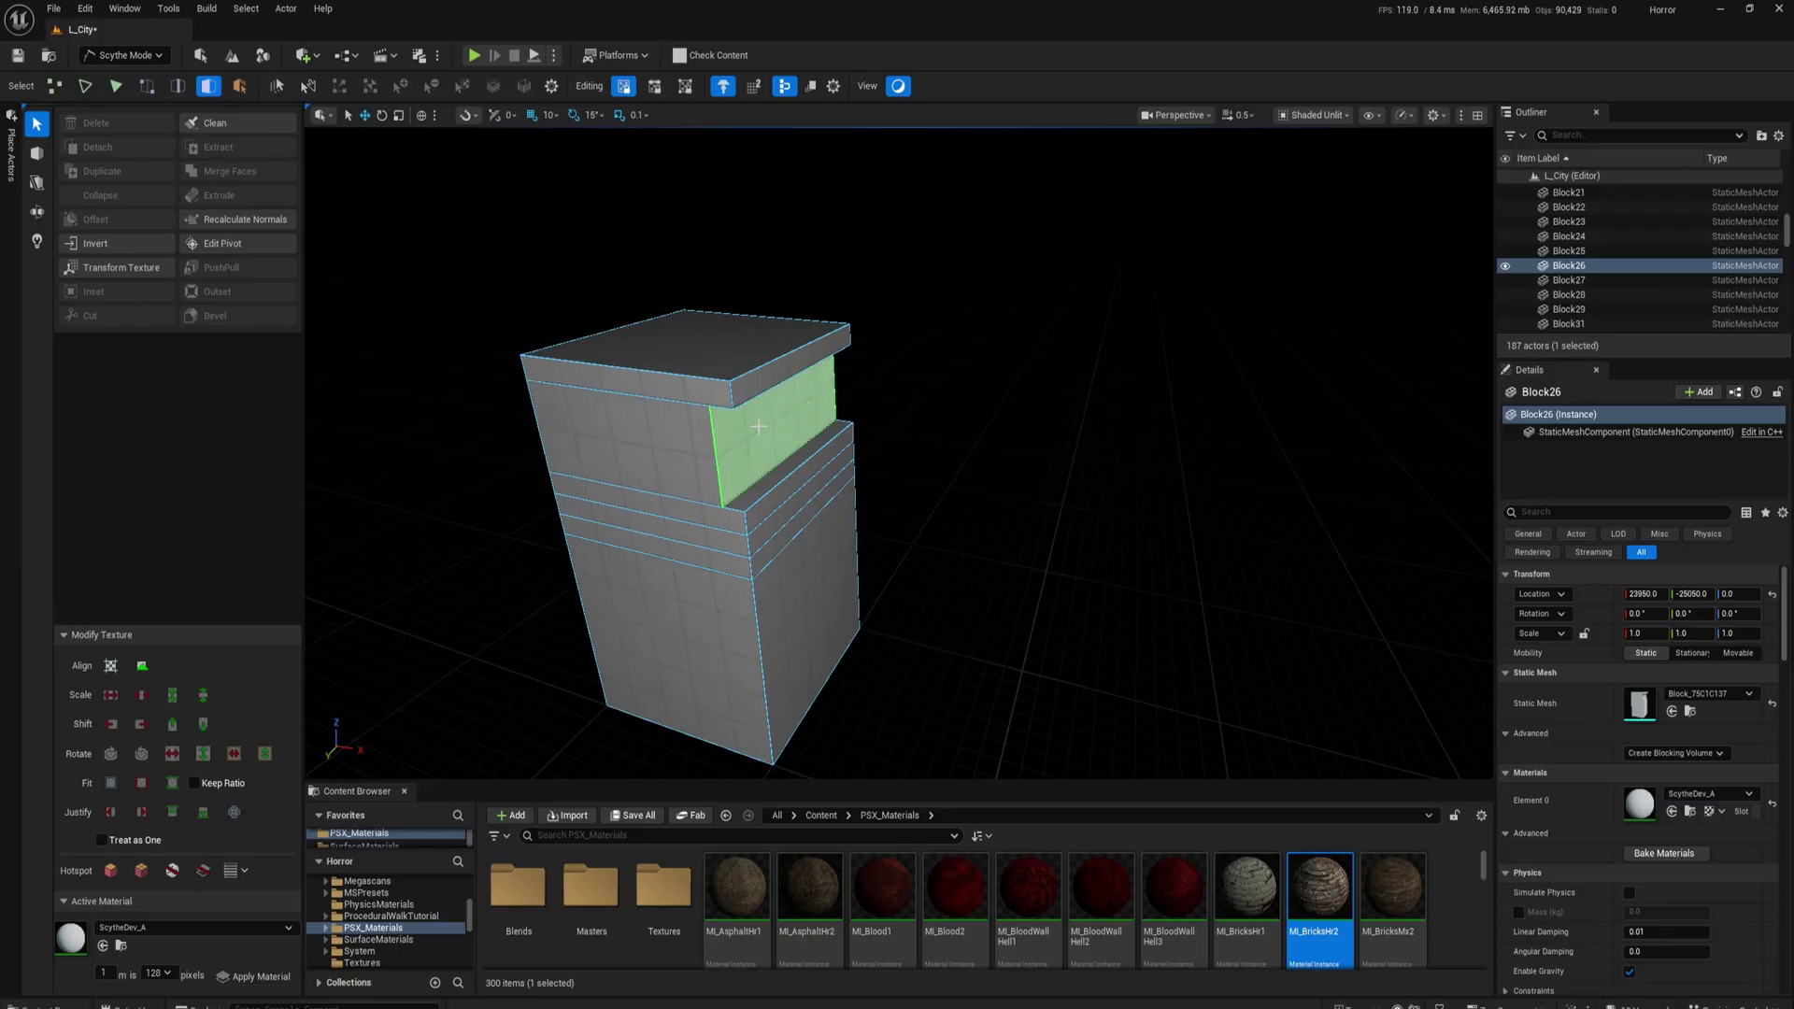
{"action": "mouse_move", "coordinate": [851, 382]}
{"action": "right_mouse_down"}
{"action": "mouse_move", "coordinate": [800, 377]}
{"action": "mouse_move", "coordinate": [843, 356]}
{"action": "right_mouse_up"}
{"action": "key", "text": "w"}
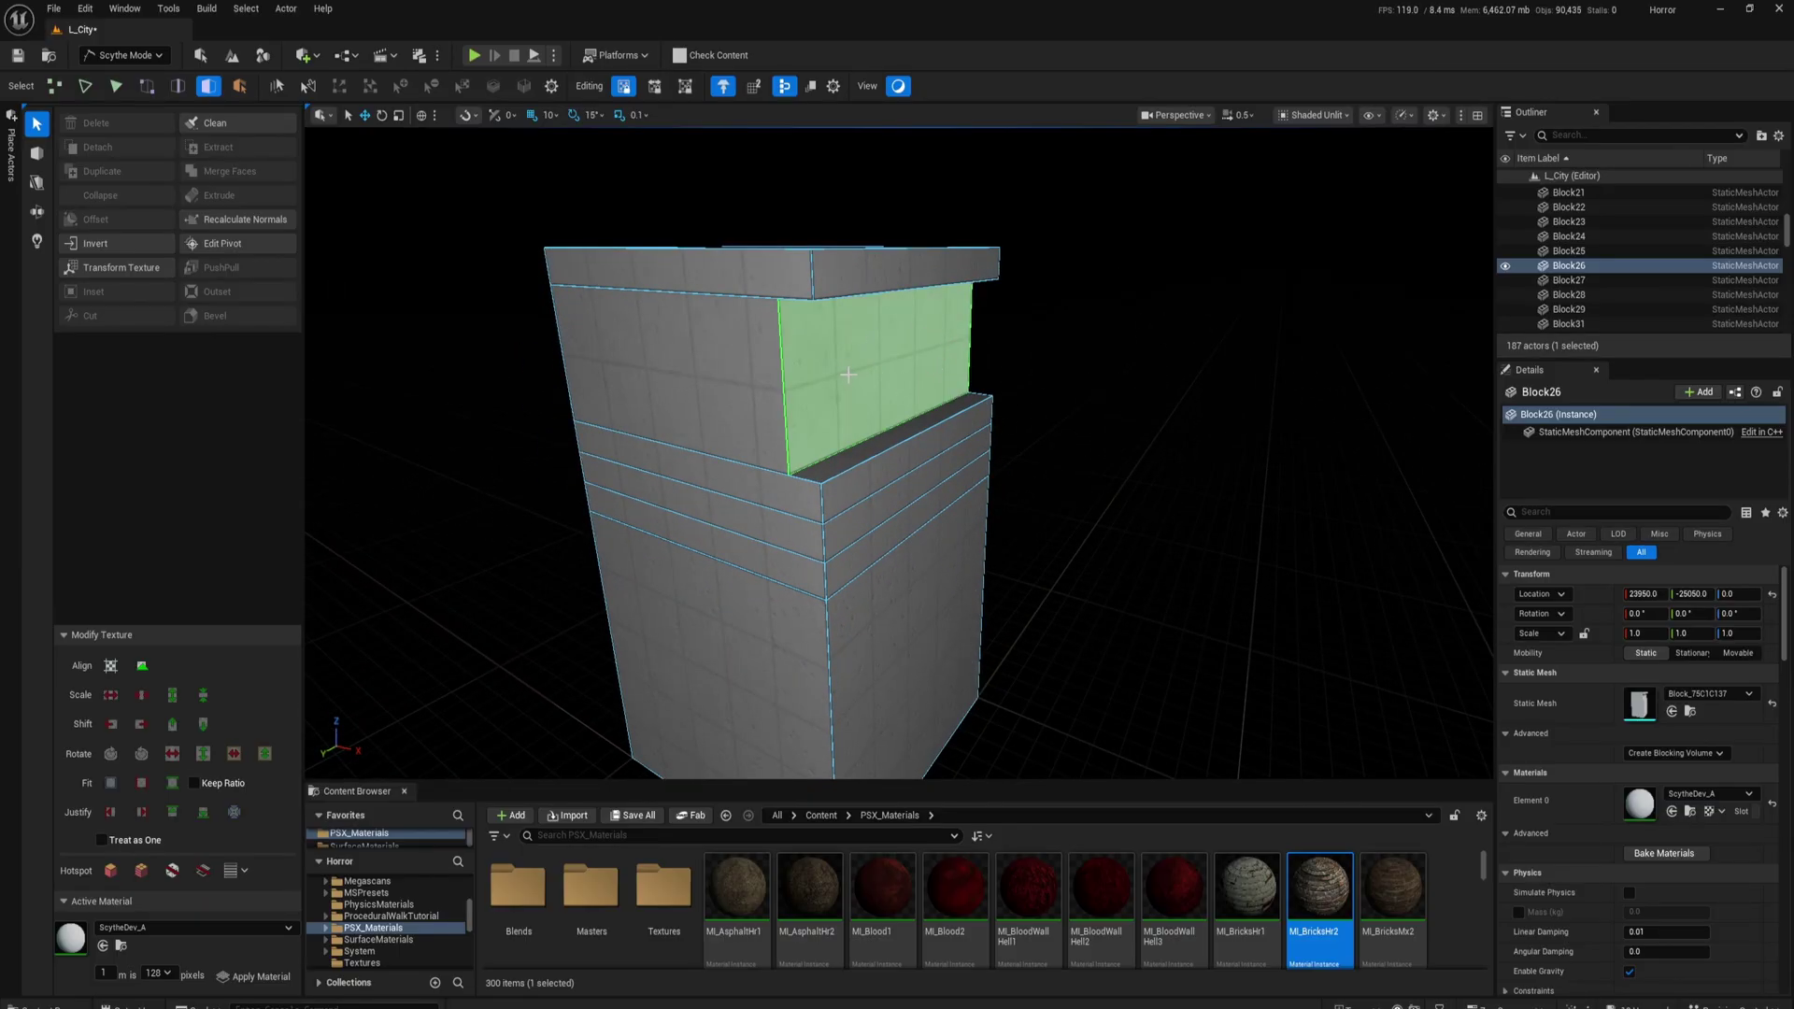
{"action": "left_click", "coordinate": [878, 365]}
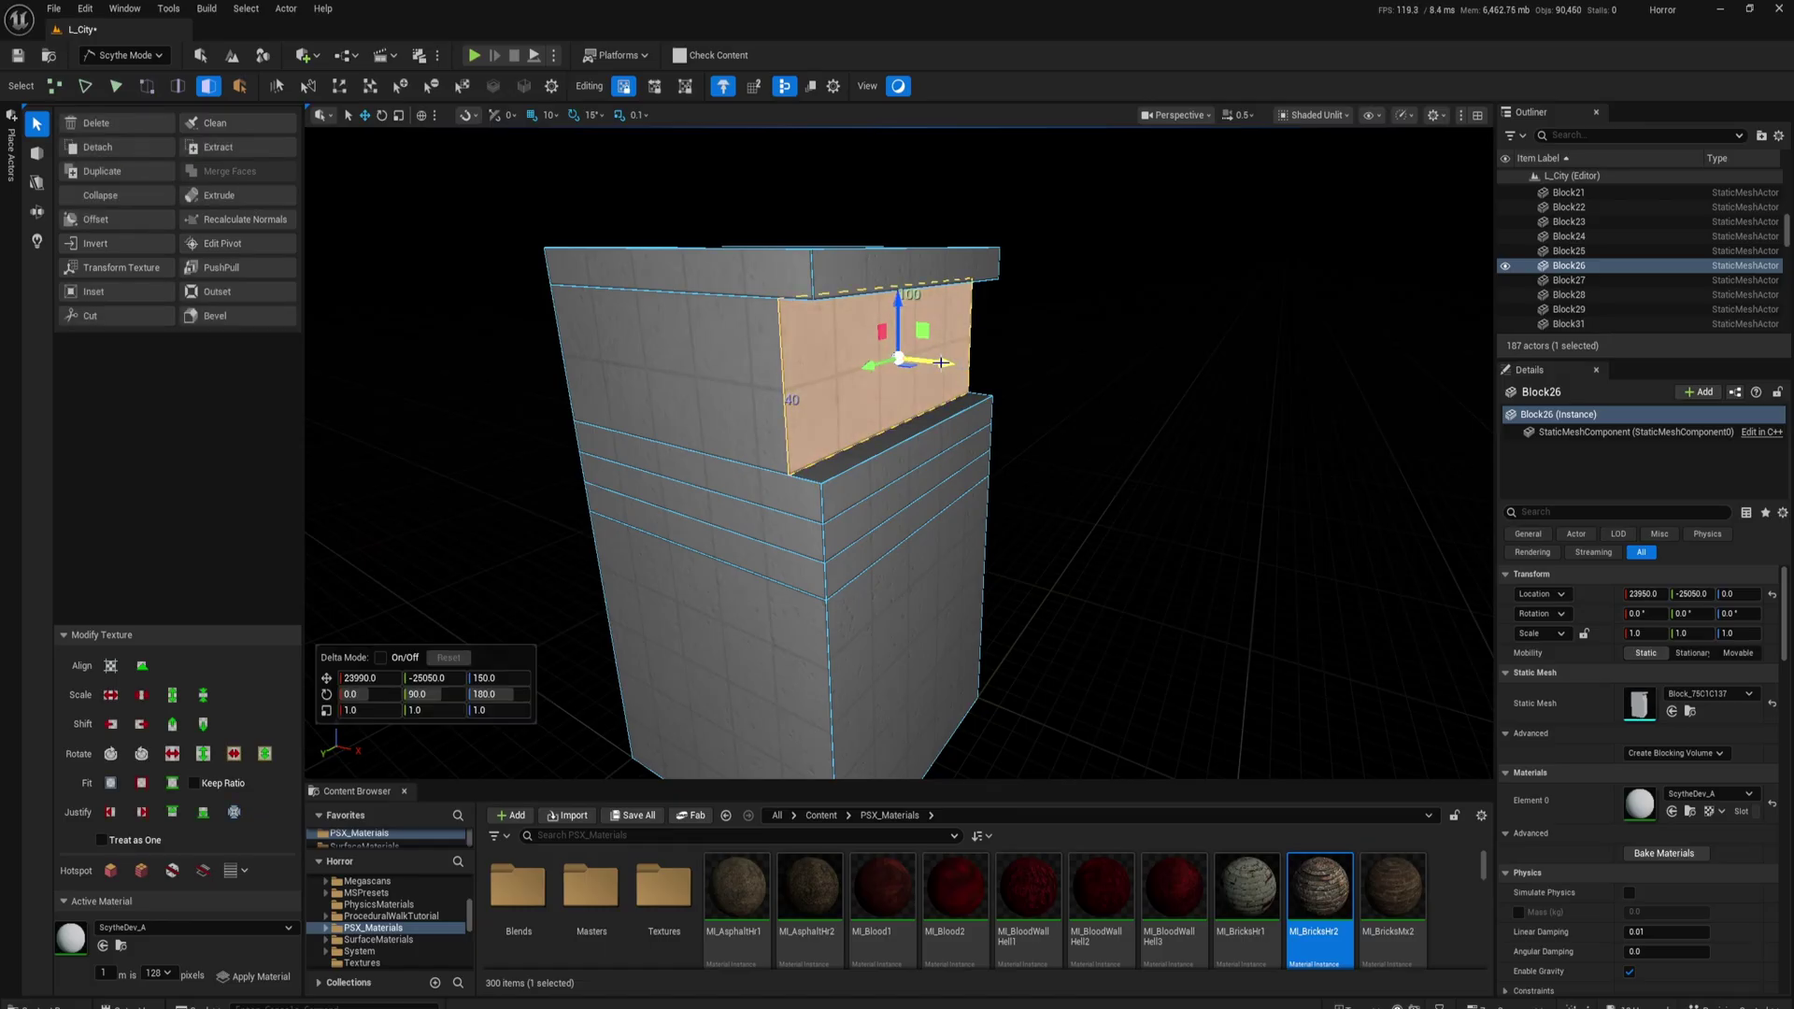
{"action": "left_click_drag", "start_coordinate": [941, 363], "coordinate": [854, 359], "text": "shift"}
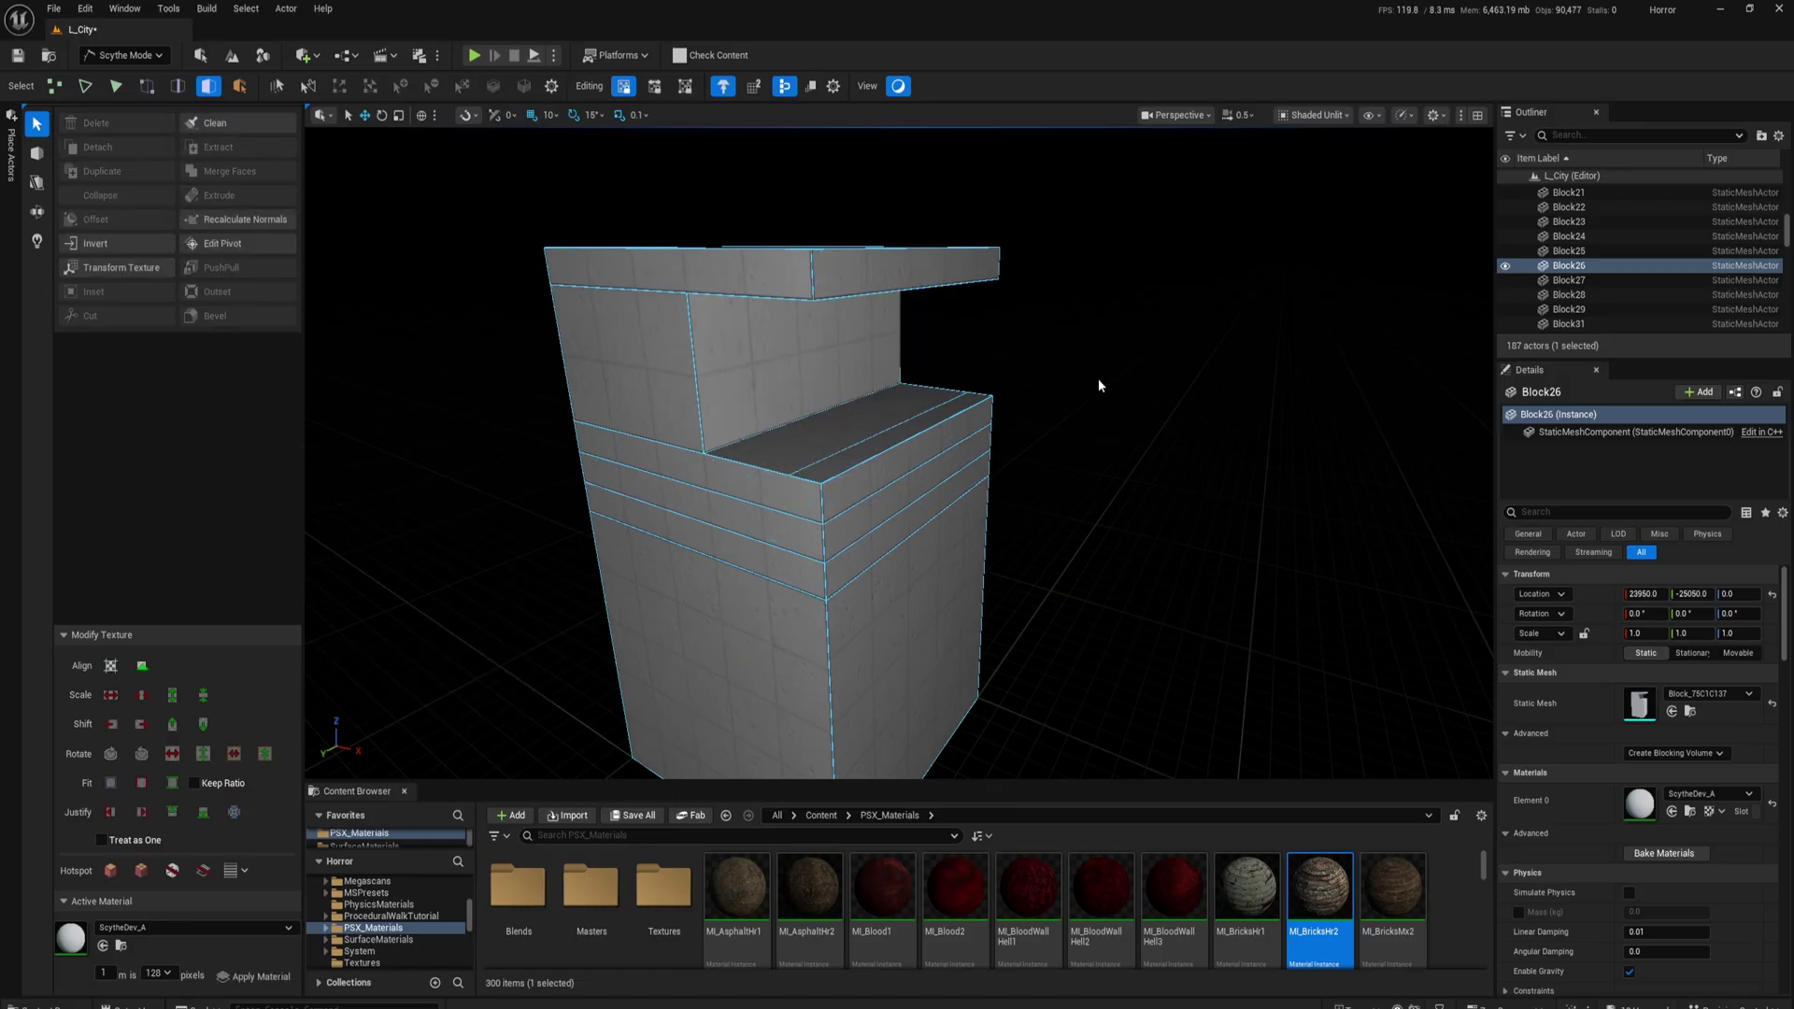
Step: Select the block's top face and raise it 30 units to a height of 210
{"action": "right_click_drag", "start_coordinate": [1101, 385], "coordinate": [1106, 385]}
{"action": "left_click", "coordinate": [811, 400]}
{"action": "right_click_drag", "start_coordinate": [877, 400], "coordinate": [862, 438]}
{"action": "left_click", "coordinate": [824, 387]}
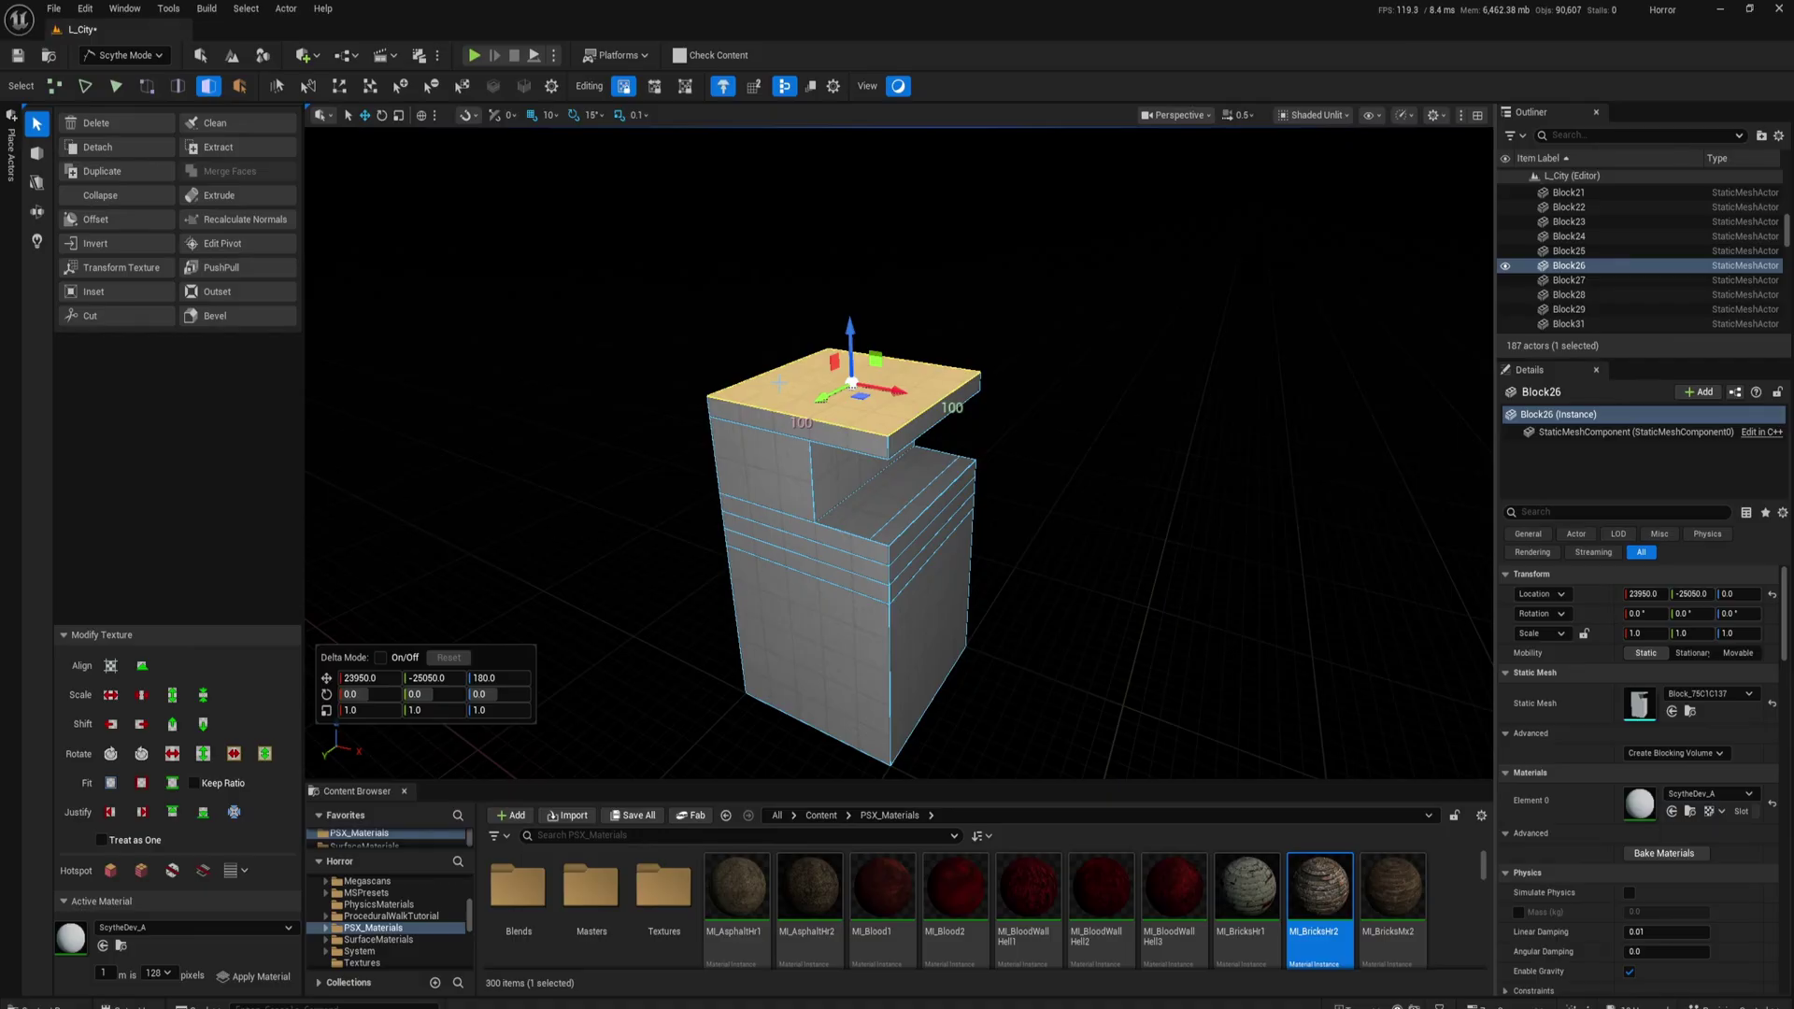
{"action": "mouse_move", "coordinate": [780, 384]}
{"action": "right_mouse_down"}
{"action": "mouse_move", "coordinate": [643, 374]}
{"action": "mouse_move", "coordinate": [807, 385]}
{"action": "right_mouse_up"}
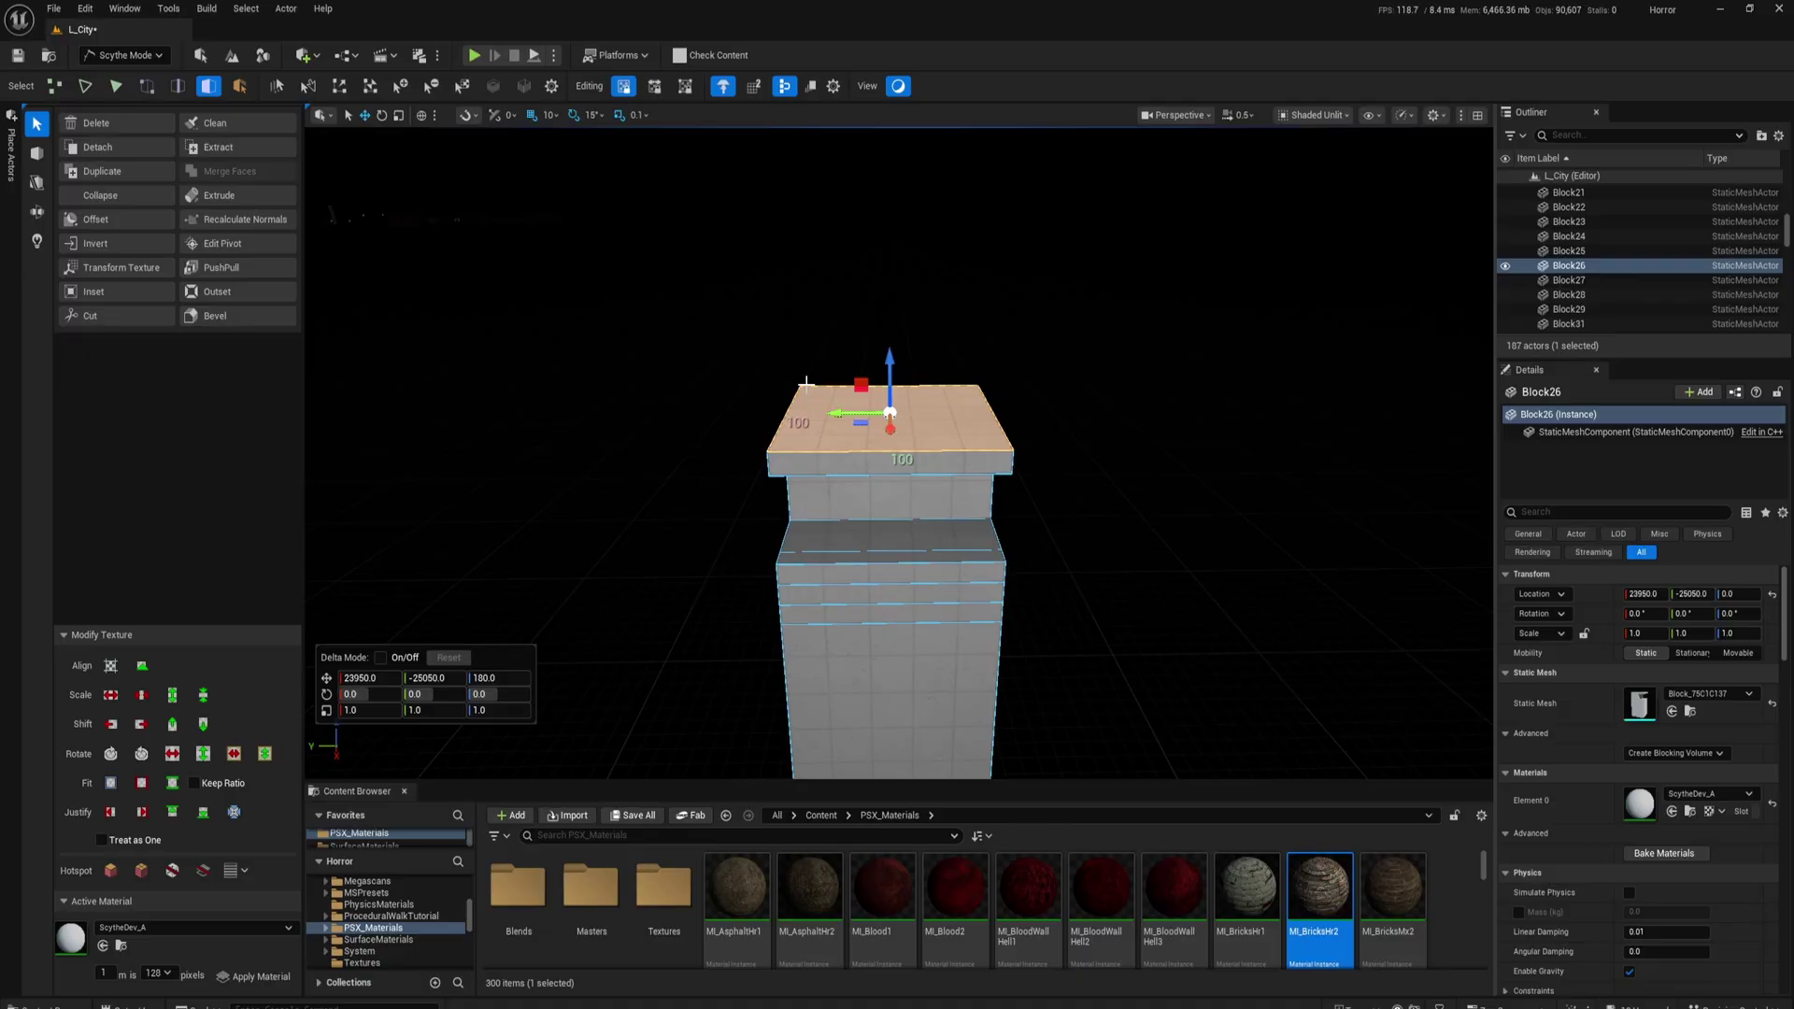
{"action": "key", "text": "Page_Up"}
{"action": "key", "text": "Page_Up"}
{"action": "key", "text": "Page_Up"}
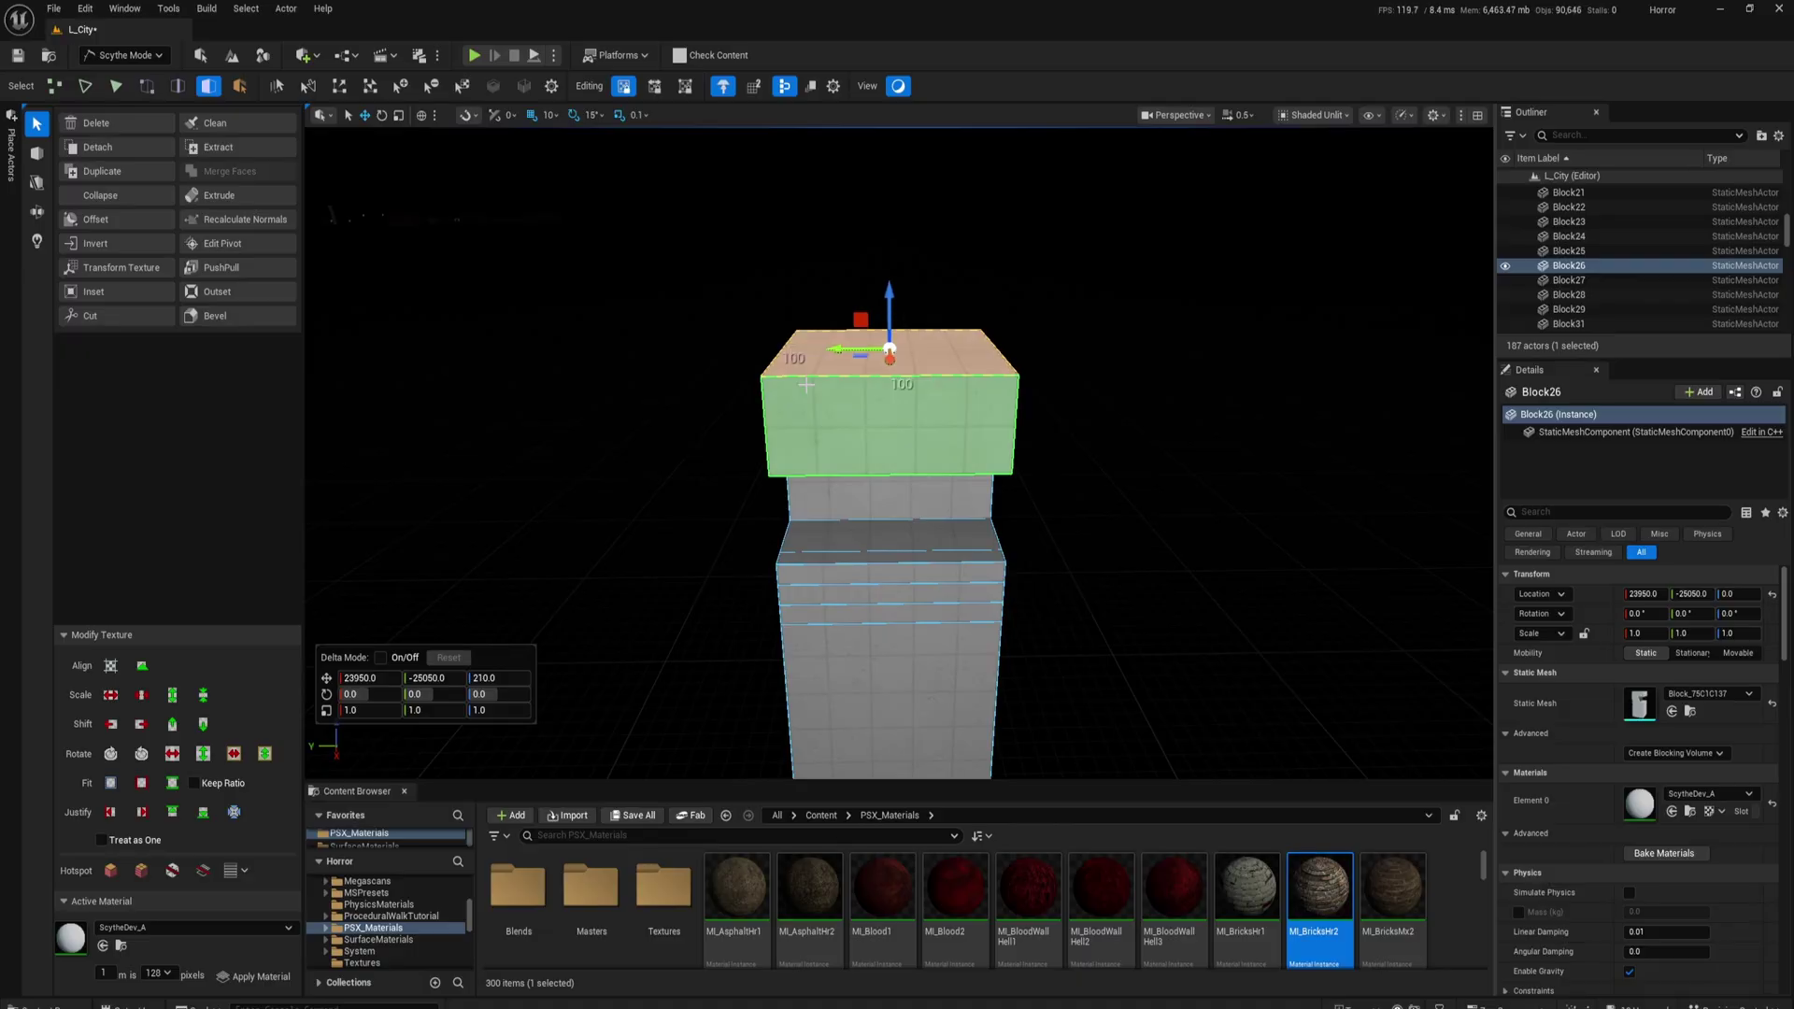
Step: Switch to the four-viewport layout and frame the block's top face in the orthographic views
{"action": "mouse_move", "coordinate": [807, 386]}
{"action": "right_mouse_down"}
{"action": "mouse_move", "coordinate": [830, 392]}
{"action": "mouse_move", "coordinate": [826, 523]}
{"action": "mouse_move", "coordinate": [673, 411]}
{"action": "mouse_move", "coordinate": [797, 397]}
{"action": "mouse_move", "coordinate": [824, 372]}
{"action": "right_mouse_up"}
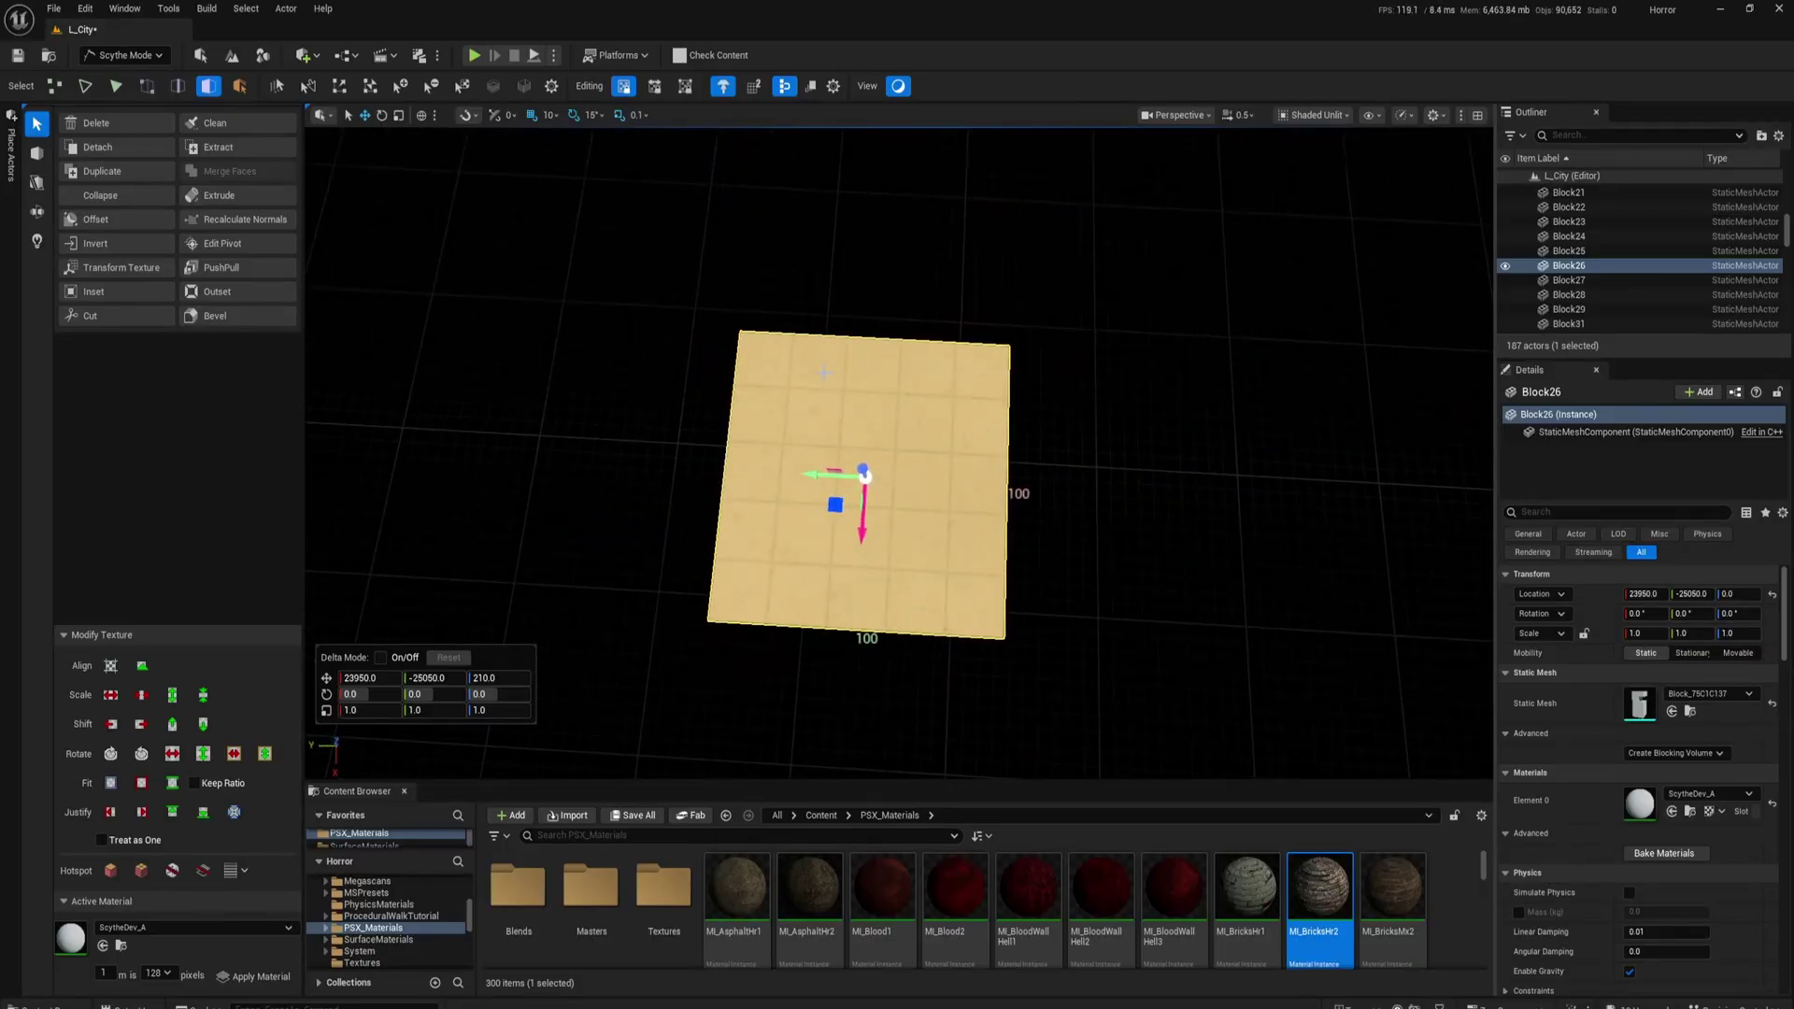
{"action": "right_click_drag", "start_coordinate": [822, 528], "coordinate": [822, 509]}
{"action": "right_click_drag", "start_coordinate": [824, 372], "coordinate": [973, 329]}
{"action": "left_click", "coordinate": [1472, 115]}
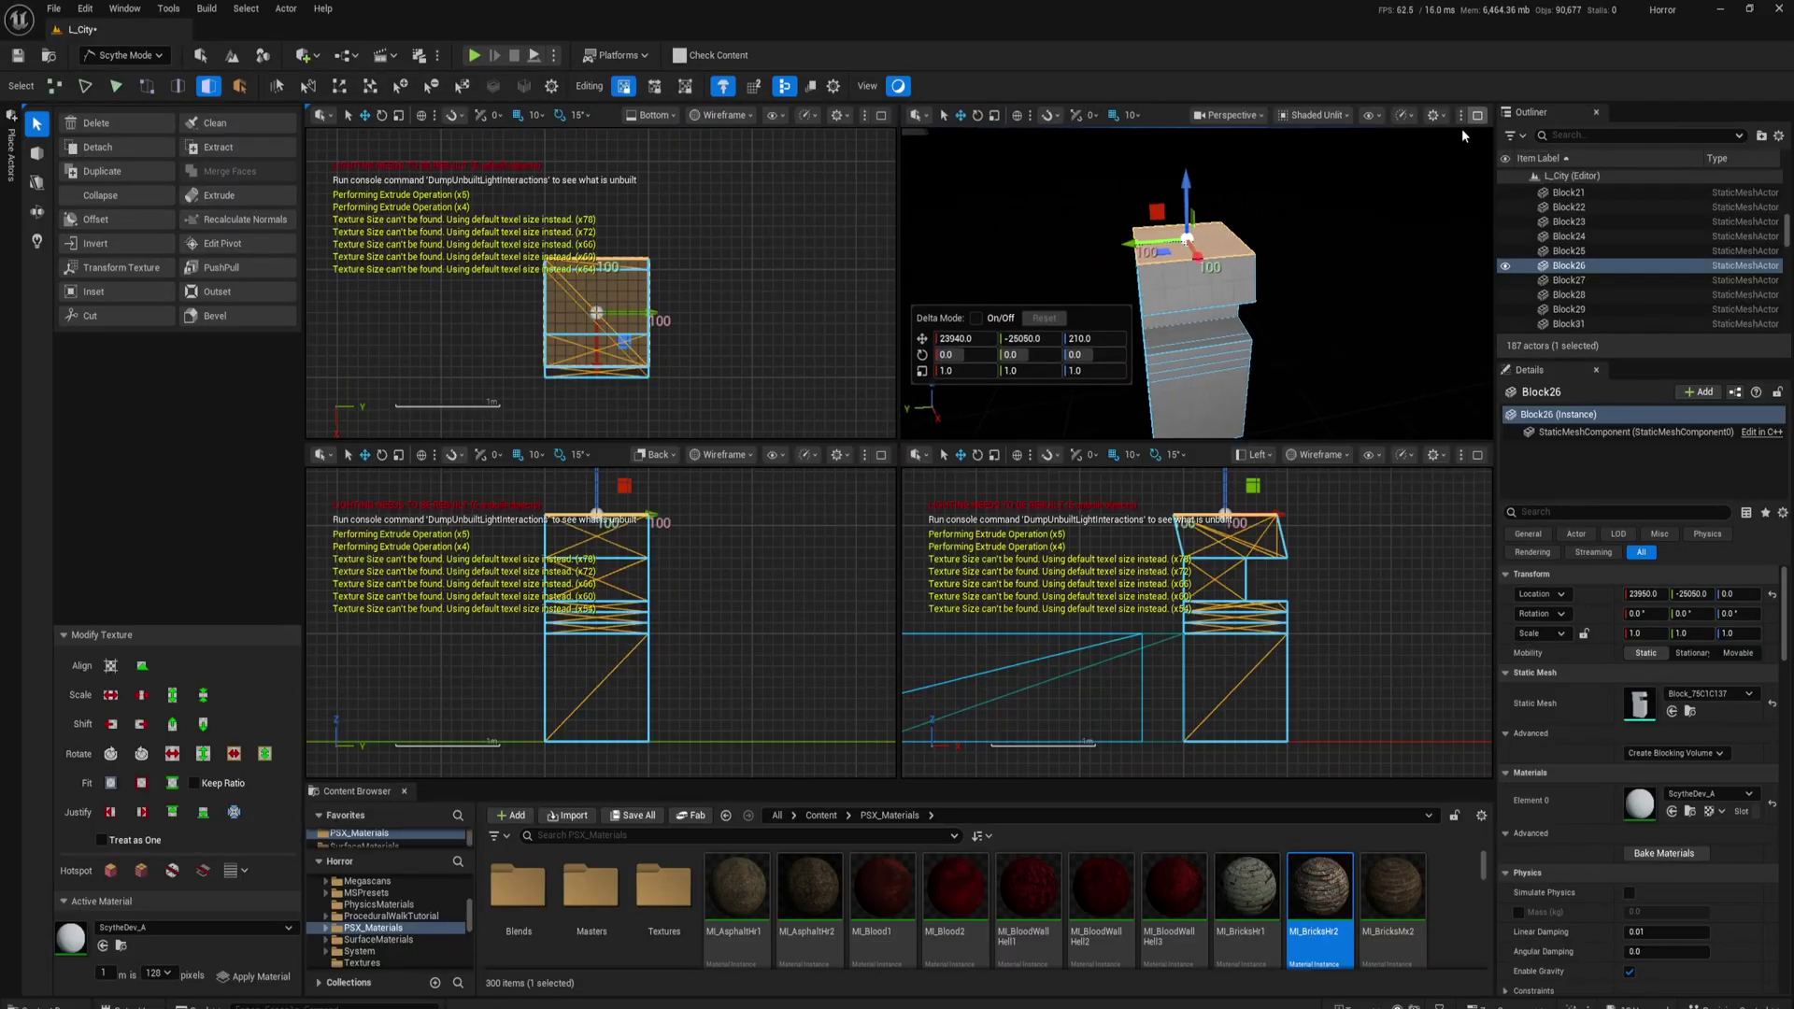
{"action": "right_click_drag", "start_coordinate": [745, 337], "coordinate": [763, 342]}
{"action": "right_click_drag", "start_coordinate": [736, 645], "coordinate": [740, 556]}
{"action": "key", "text": "f"}
{"action": "right_click_drag", "start_coordinate": [729, 623], "coordinate": [733, 608]}
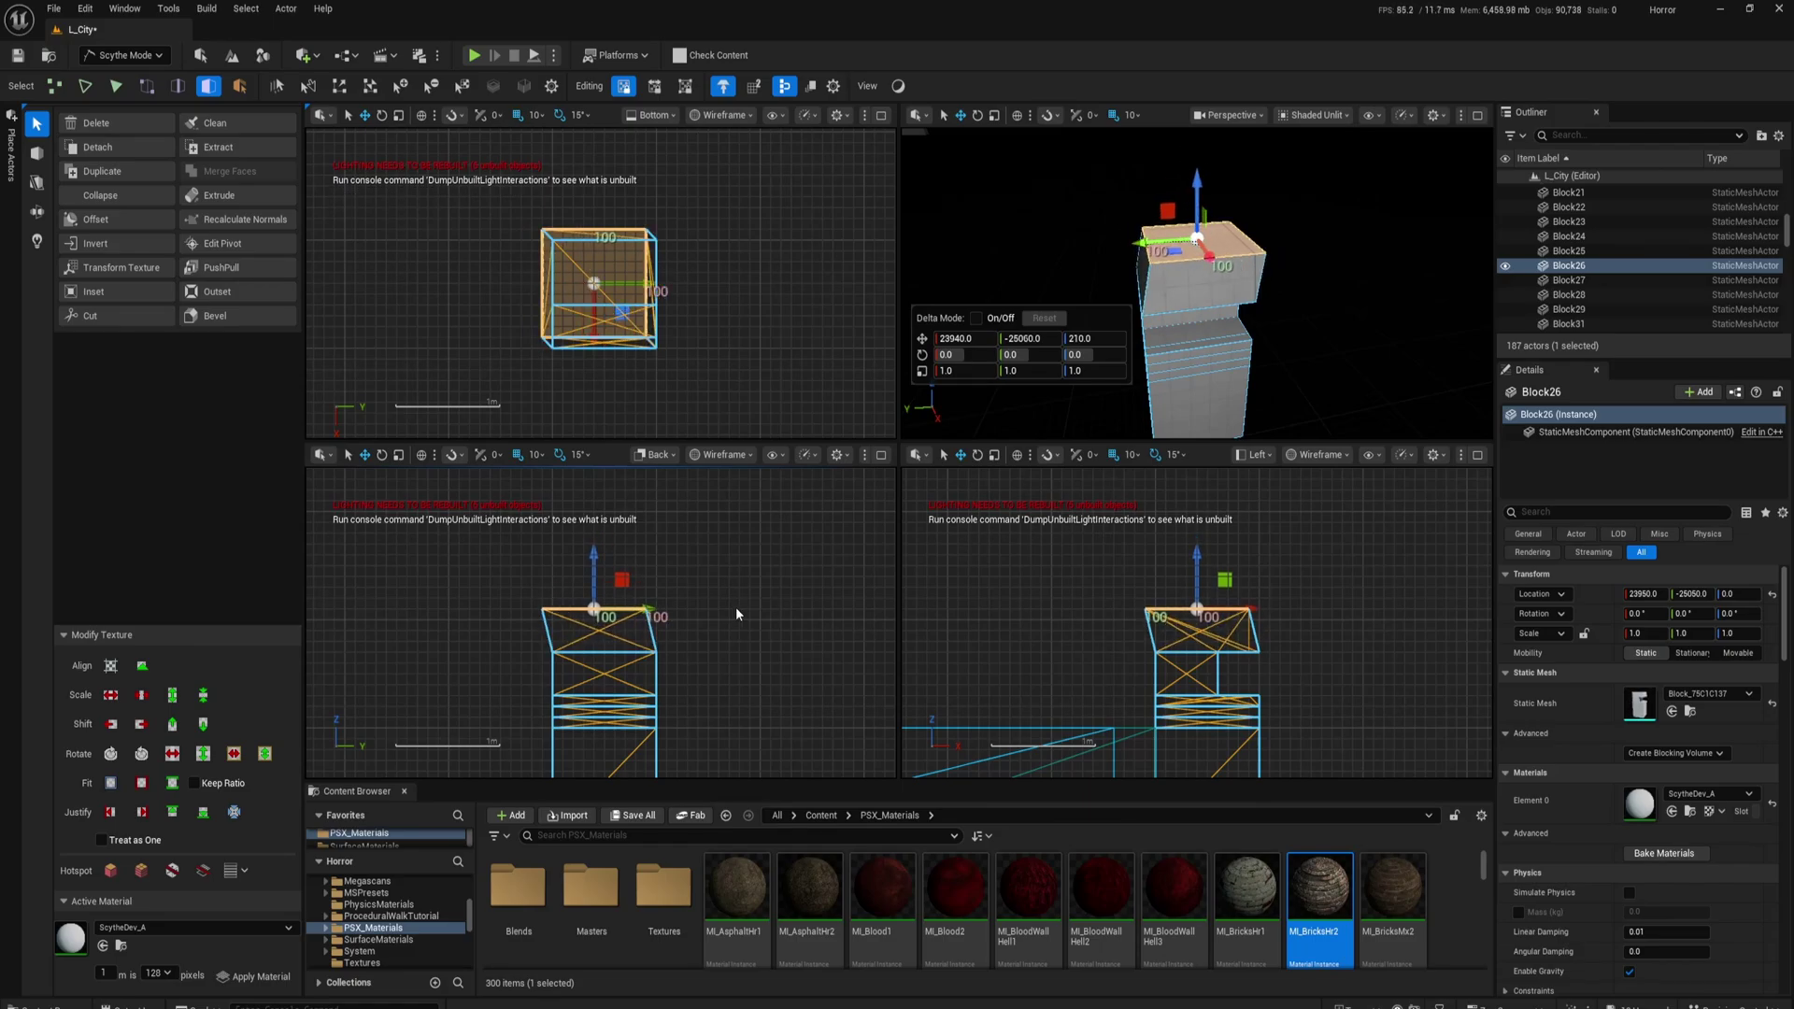
Step: Nudge the top face within the side view, realigning it over the block and raising it 20 units
{"action": "right_click_drag", "start_coordinate": [994, 618], "coordinate": [972, 610]}
{"action": "key", "text": "Down"}
{"action": "key", "text": "Right"}
{"action": "key", "text": "Right"}
{"action": "key", "text": "Up"}
{"action": "key", "text": "Left"}
{"action": "key", "text": "Left"}
{"action": "key", "text": "Up"}
{"action": "key", "text": "Up"}
{"action": "key", "text": "Right"}
Step: Extrude the top face upward five times by 10 units each and return to the single perspective view
{"action": "key", "text": "shift+Up"}
{"action": "key", "text": "shift+Up"}
{"action": "key", "text": "shift+Up"}
{"action": "key", "text": "shift+Up"}
{"action": "key", "text": "shift+Up"}
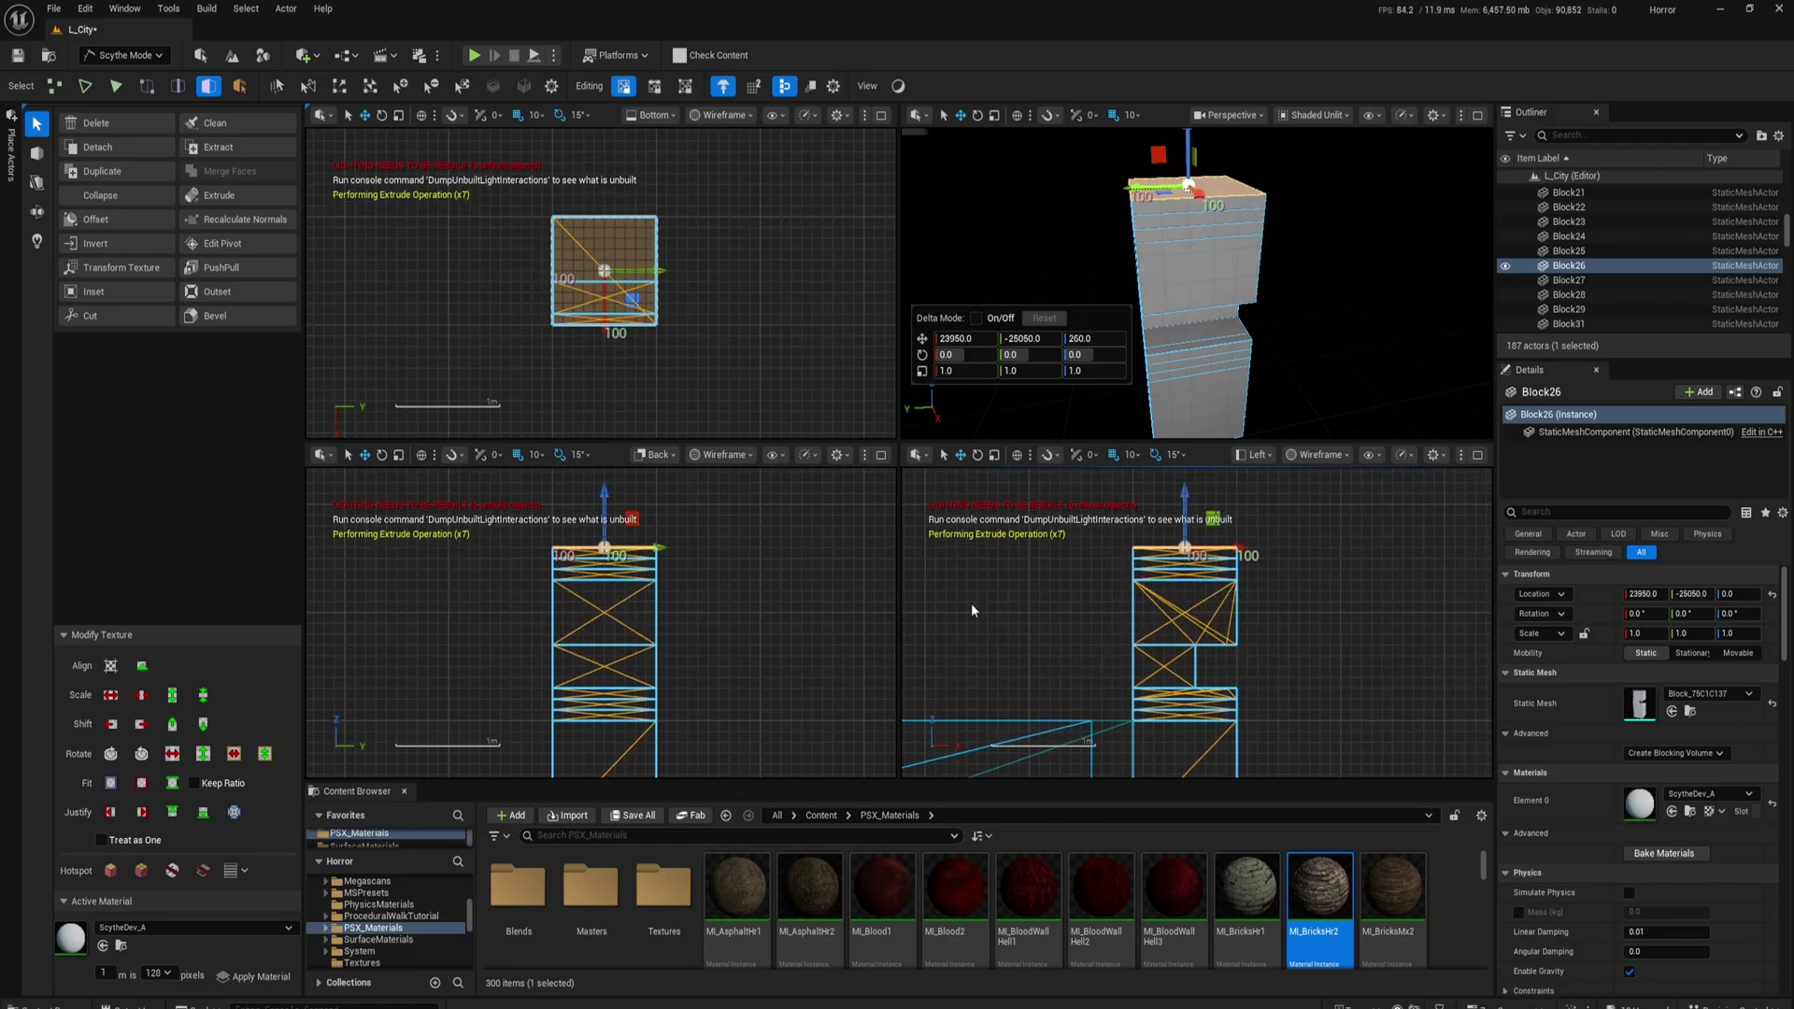
{"action": "left_click", "coordinate": [1477, 116]}
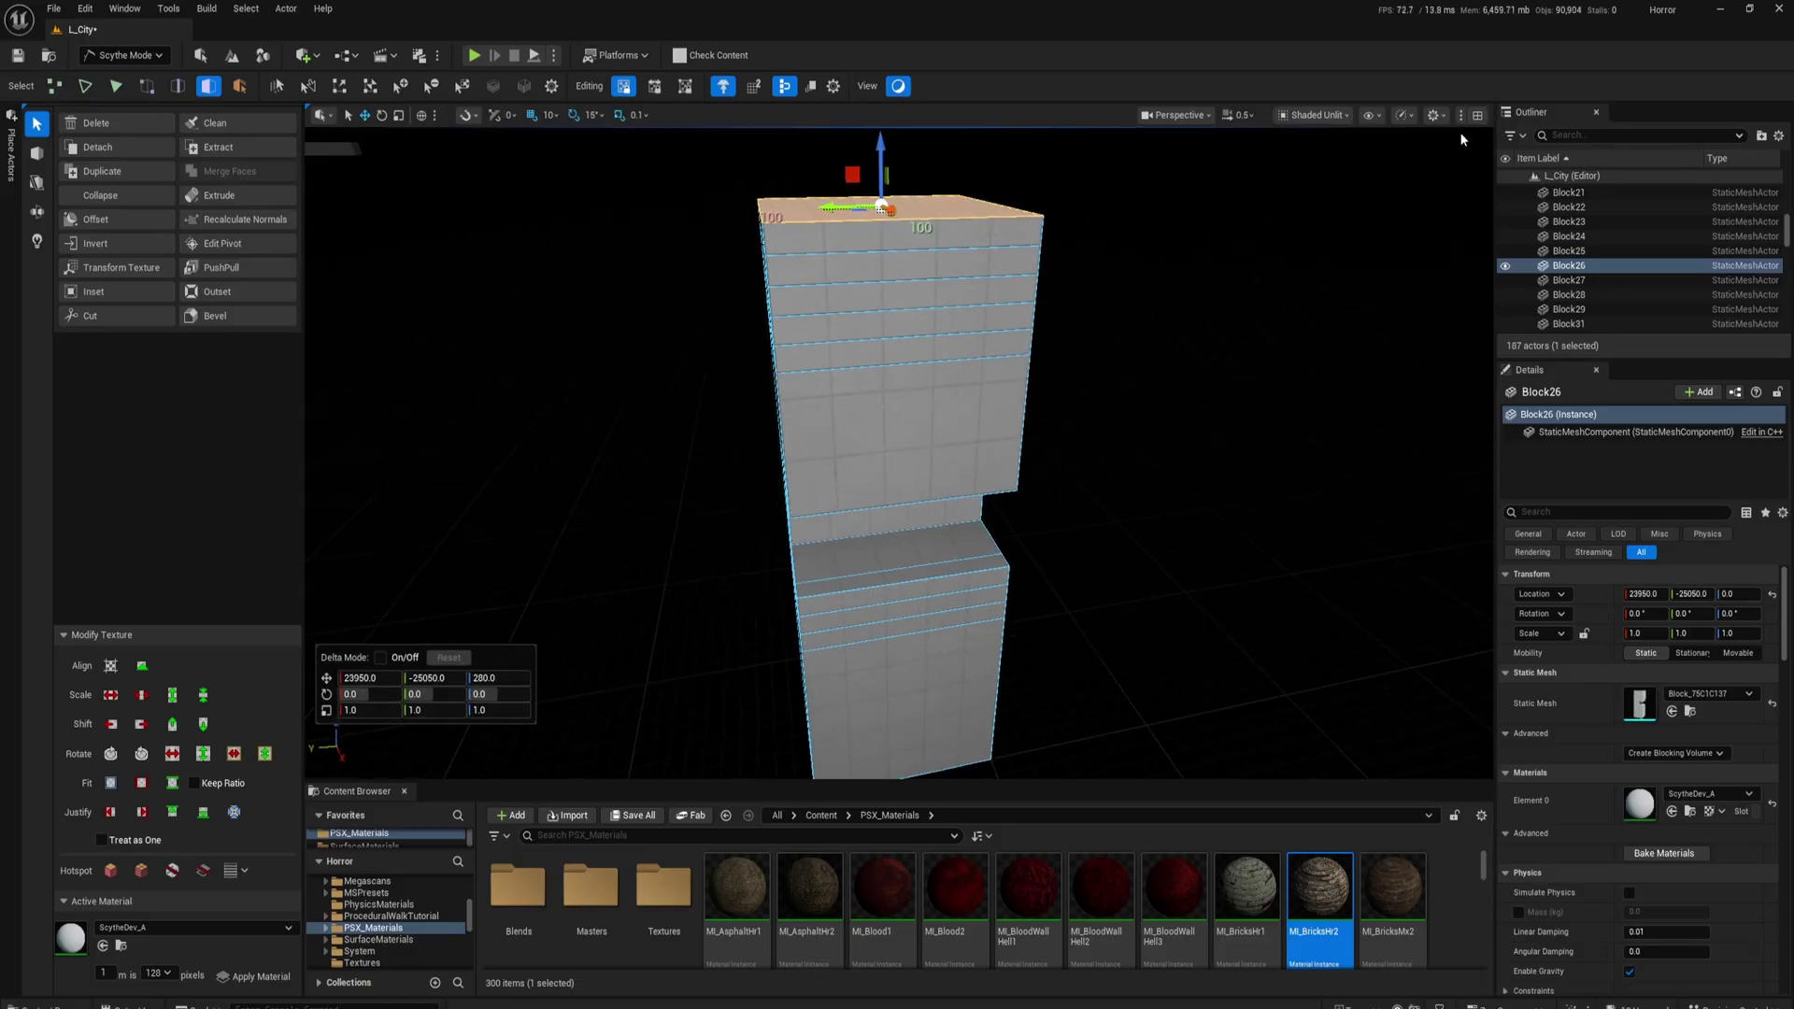
Step: Select the 60-unit-high side face above the notch and shift its texture repeatedly in horizontal and vertical increments
{"action": "mouse_move", "coordinate": [1462, 141]}
{"action": "right_mouse_down"}
{"action": "mouse_move", "coordinate": [1523, 173]}
{"action": "mouse_move", "coordinate": [1481, 169]}
{"action": "right_mouse_up"}
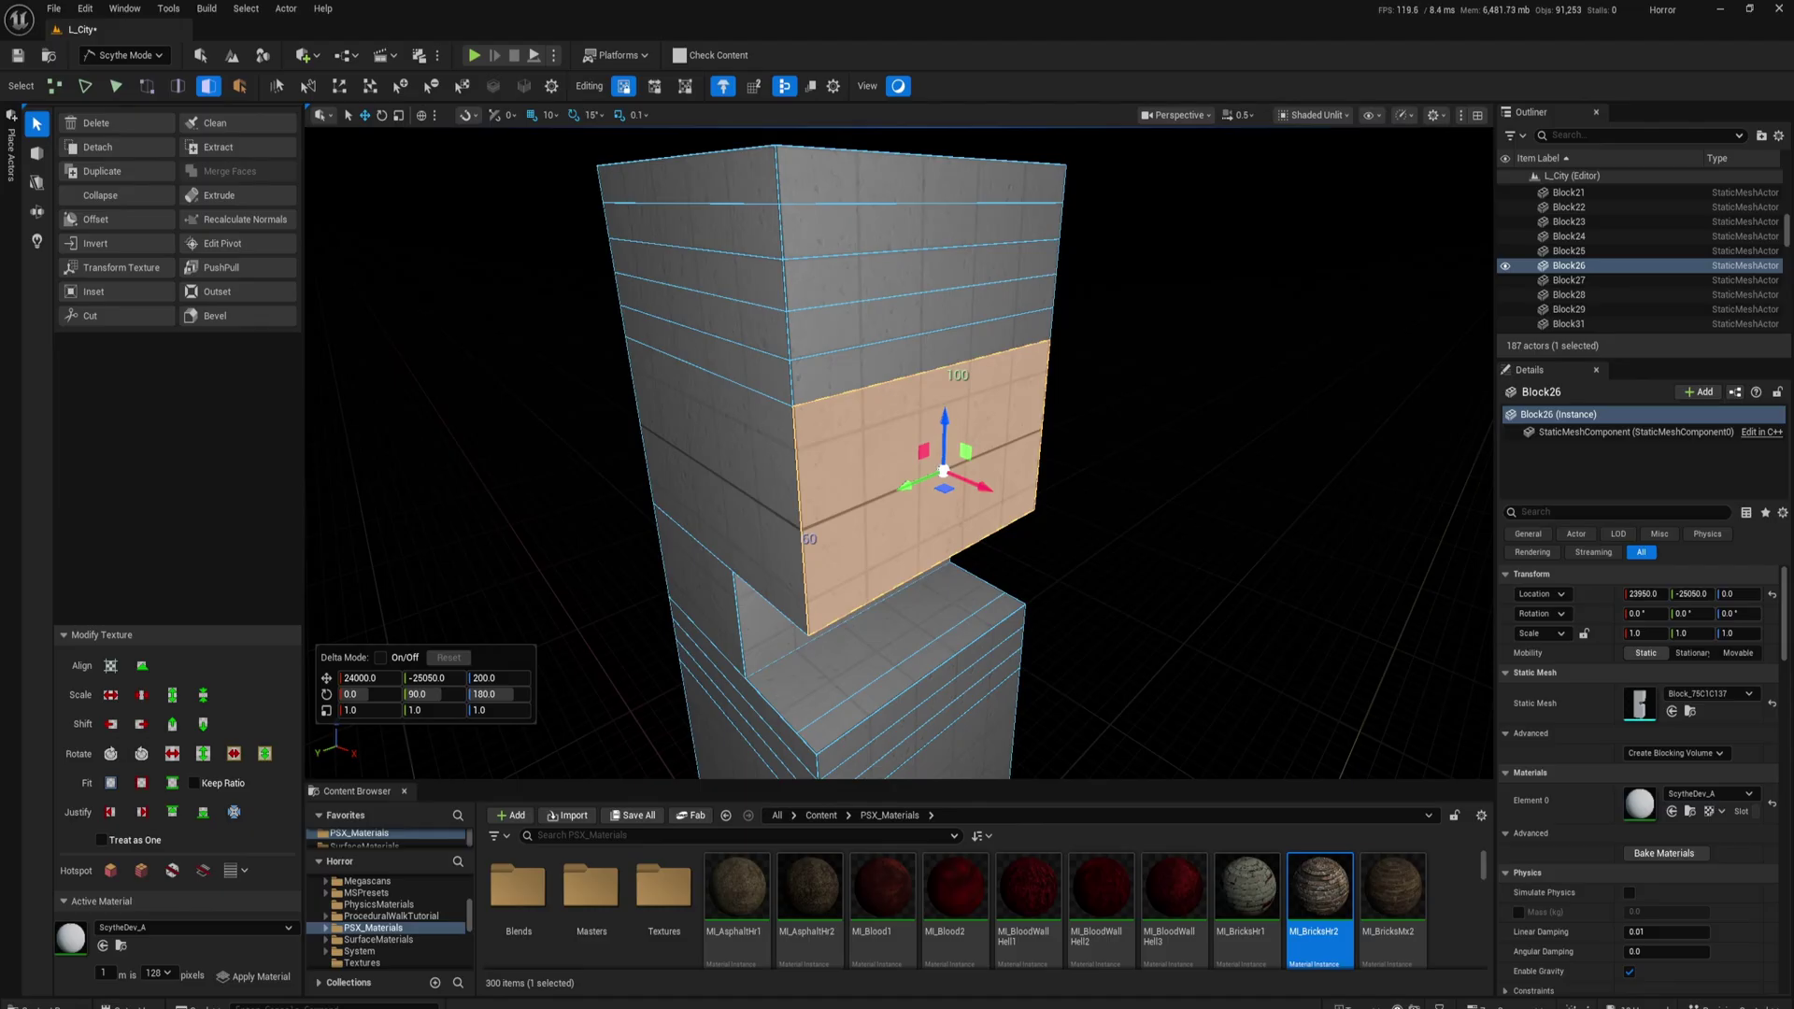
{"action": "left_click", "coordinate": [112, 725]}
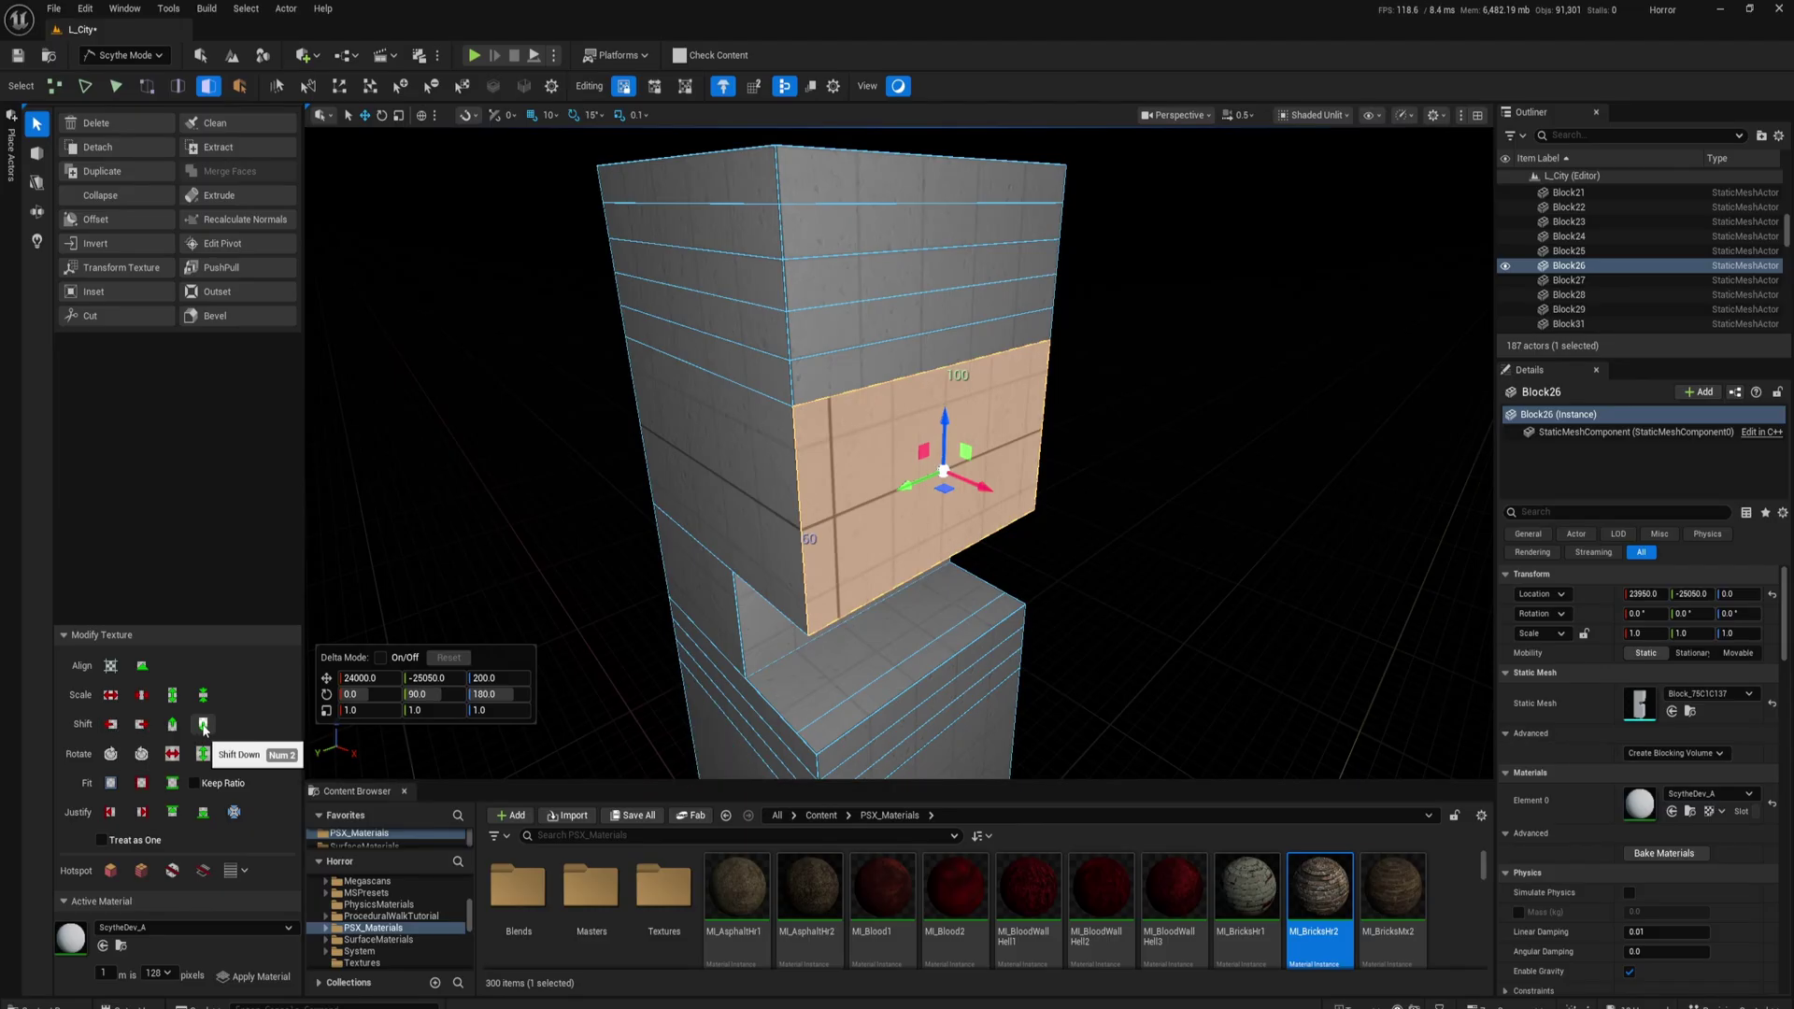
{"action": "key", "text": "KP_6"}
{"action": "key", "text": "KP_4"}
{"action": "key", "text": "KP_4"}
{"action": "key", "text": "KP_4"}
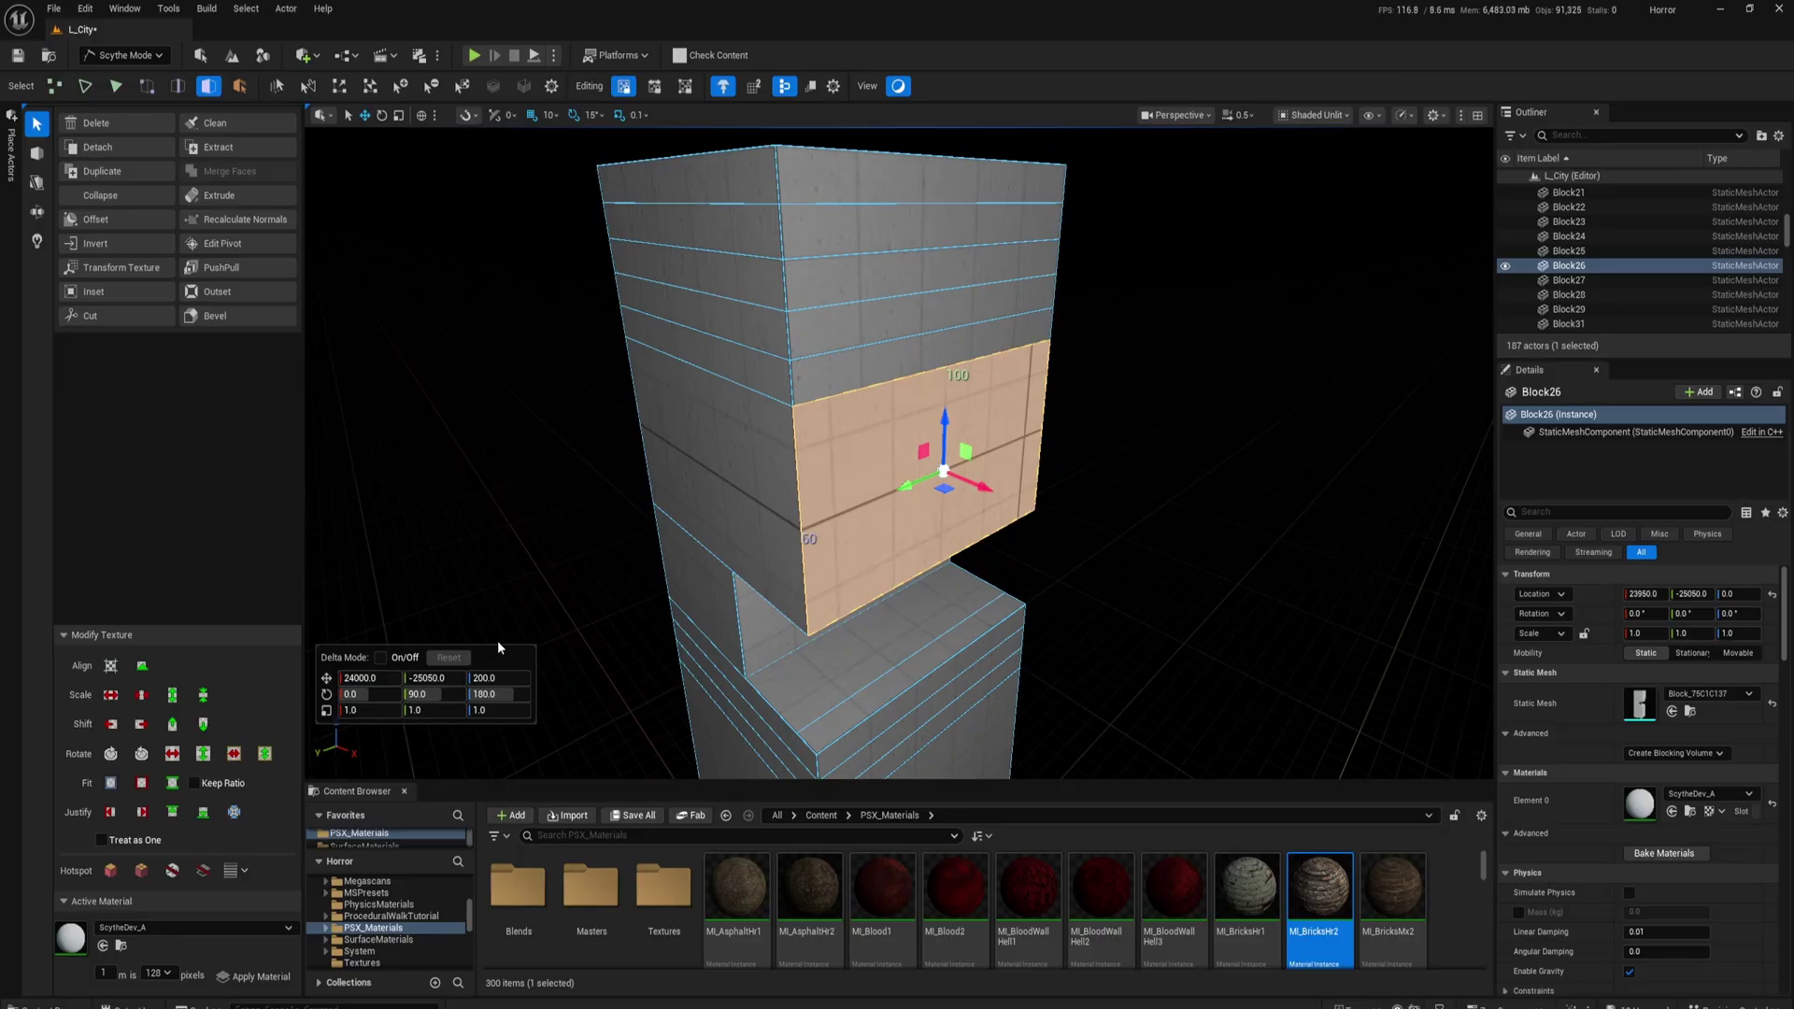
{"action": "key", "text": "KP_6"}
{"action": "key", "text": "KP_8"}
{"action": "key", "text": "KP_8"}
{"action": "key", "text": "KP_6"}
{"action": "key", "text": "KP_4"}
{"action": "key", "text": "KP_2"}
{"action": "key", "text": "KP_2"}
{"action": "key", "text": "KP_6"}
{"action": "key", "text": "KP_4"}
{"action": "key", "text": "KP_8"}
{"action": "key", "text": "KP_8"}
{"action": "key", "text": "KP_6"}
{"action": "key", "text": "KP_4"}
{"action": "key", "text": "KP_8"}
{"action": "key", "text": "KP_2"}
{"action": "key", "text": "KP_2"}
{"action": "key", "text": "KP_6"}
{"action": "key", "text": "KP_6"}
{"action": "key", "text": "KP_6"}
{"action": "key", "text": "KP_8"}
{"action": "key", "text": "KP_8"}
{"action": "key", "text": "KP_4"}
{"action": "key", "text": "KP_8"}
{"action": "key", "text": "KP_4"}
{"action": "key", "text": "KP_4"}
{"action": "key", "text": "KP_8"}
{"action": "key", "text": "KP_8"}
{"action": "key", "text": "KP_4"}
{"action": "key", "text": "KP_4"}
{"action": "key", "text": "KP_6"}
{"action": "key", "text": "KP_2"}
{"action": "key", "text": "KP_8"}
{"action": "key", "text": "KP_4"}
{"action": "key", "text": "KP_6"}
{"action": "key", "text": "KP_6"}
{"action": "key", "text": "KP_6"}
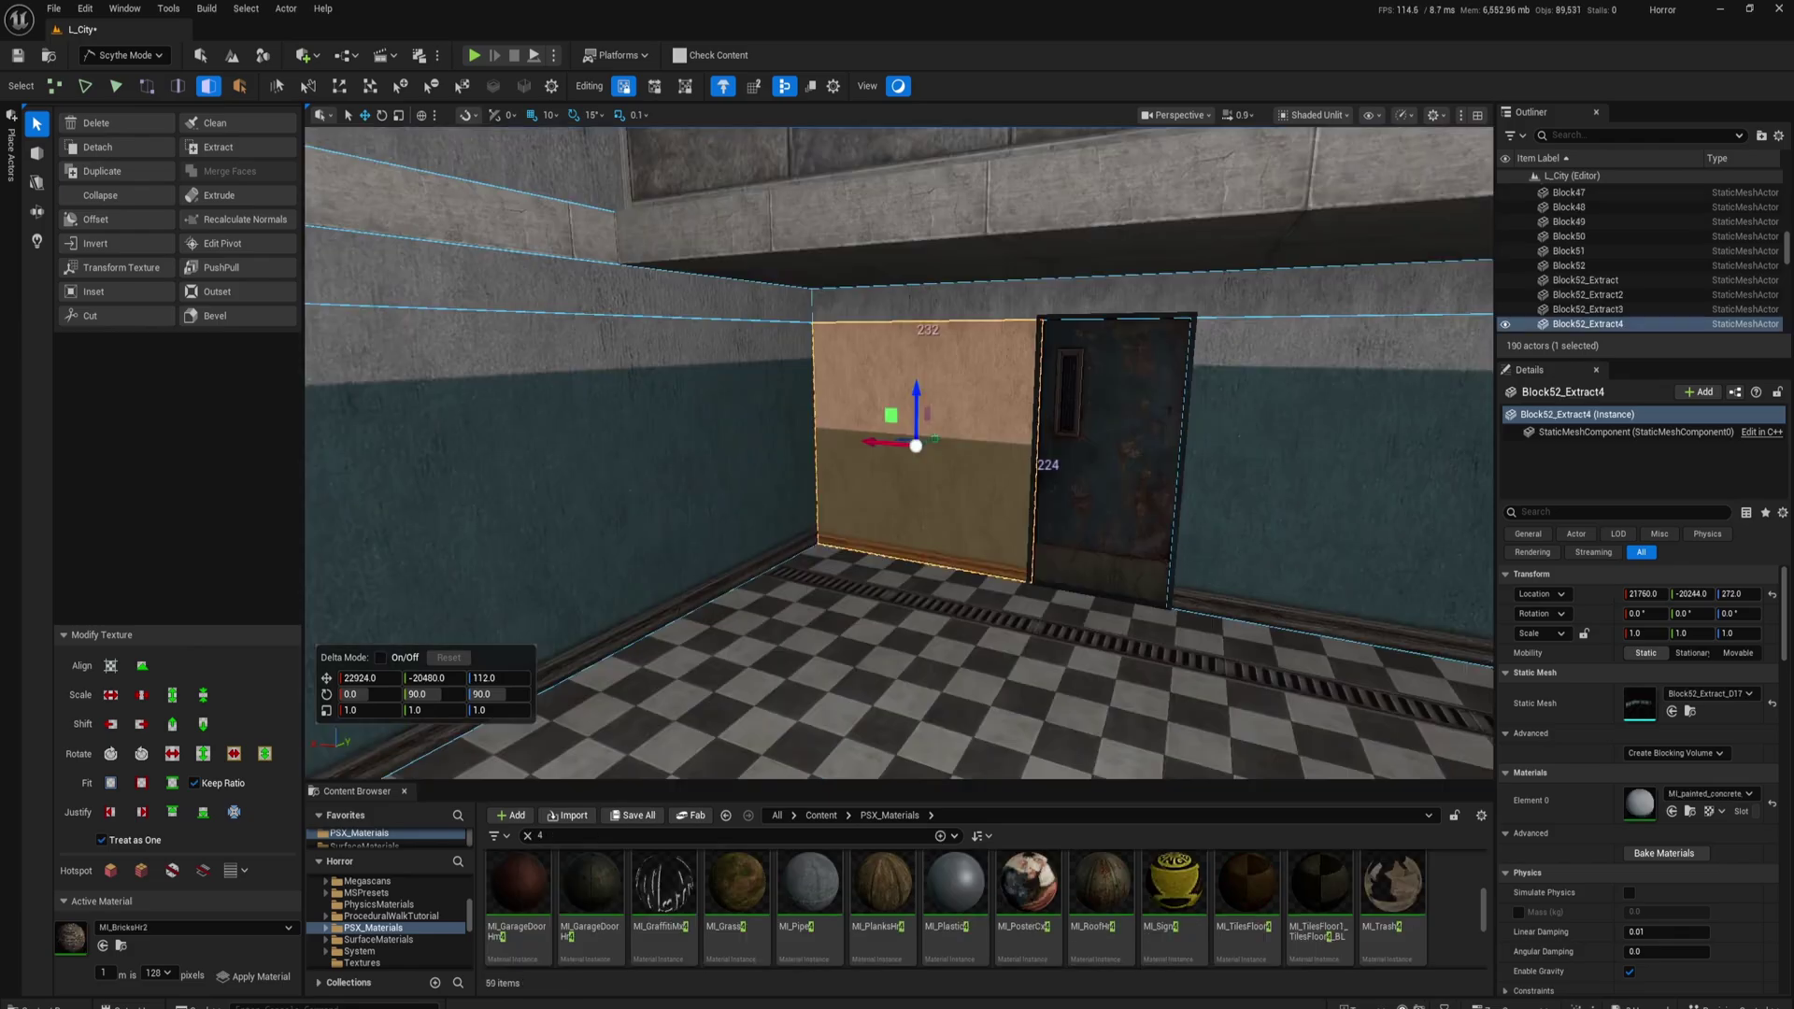
Step: Wrap the painted-concrete texture of the corner wall face beside the metal door continuously onto the adjoining walls
{"action": "right_click_drag", "start_coordinate": [779, 593], "coordinate": [791, 589]}
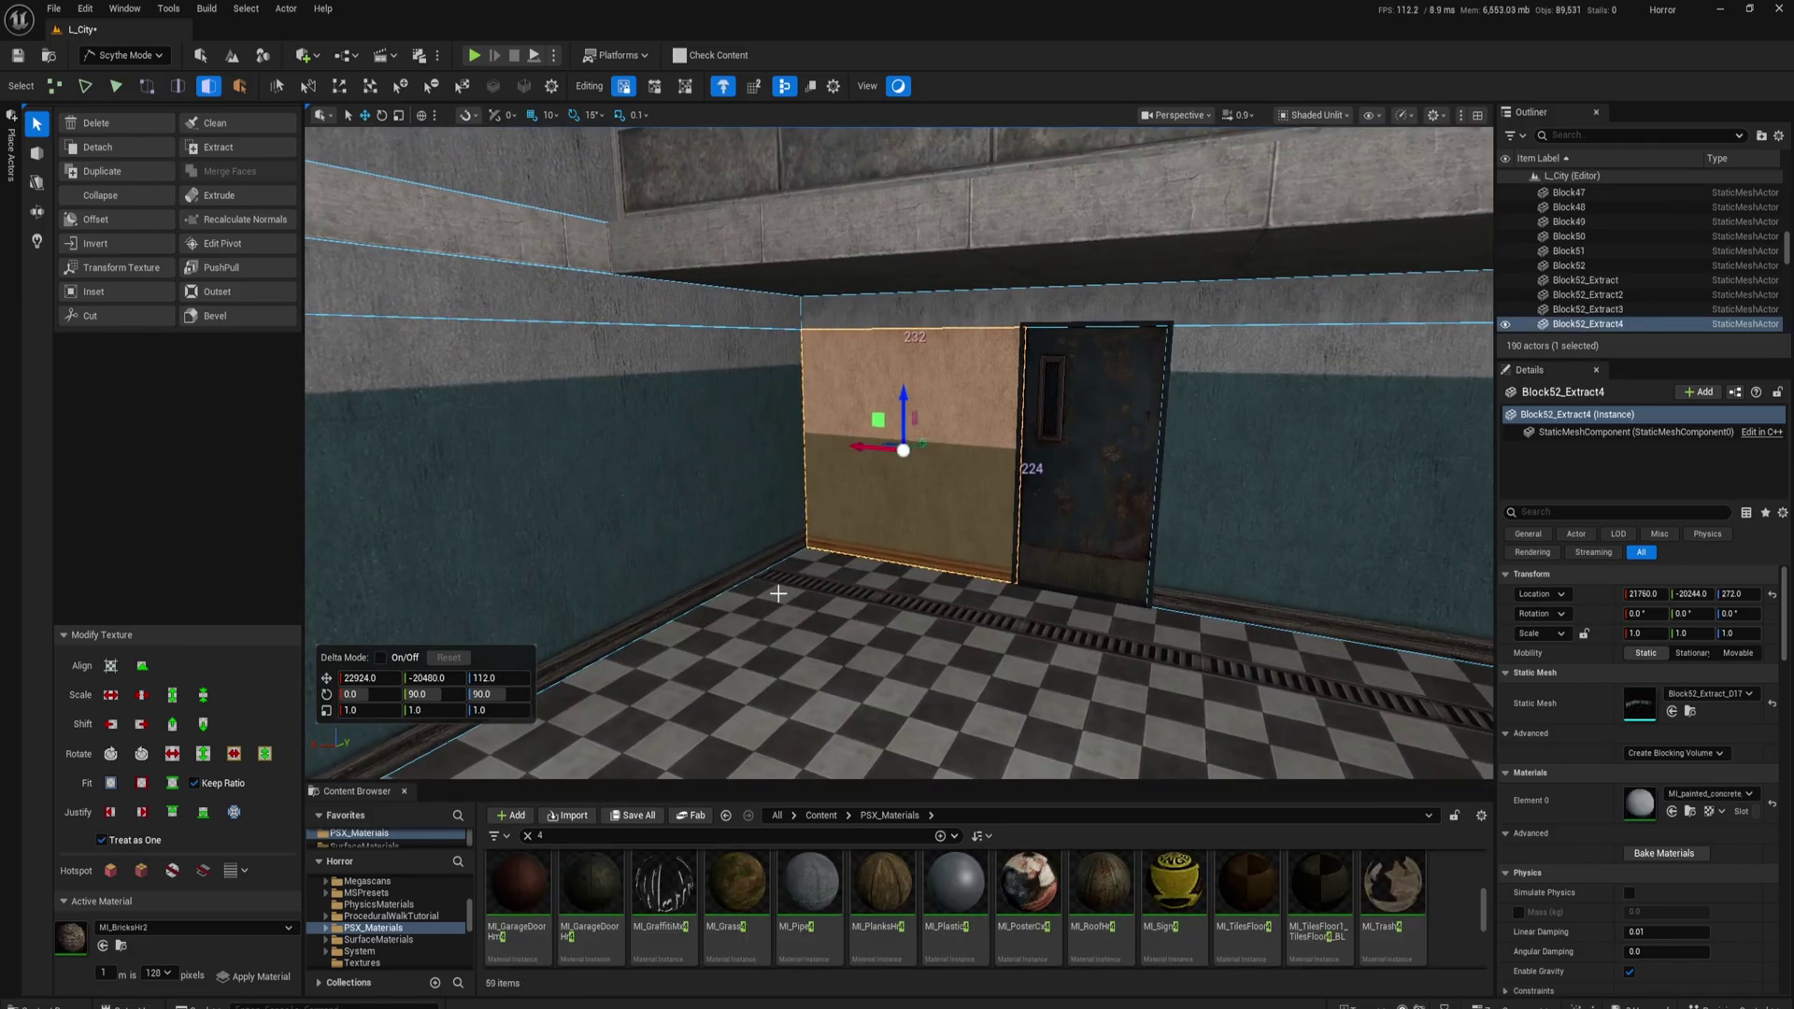
{"action": "right_click_drag", "start_coordinate": [871, 512], "coordinate": [900, 529]}
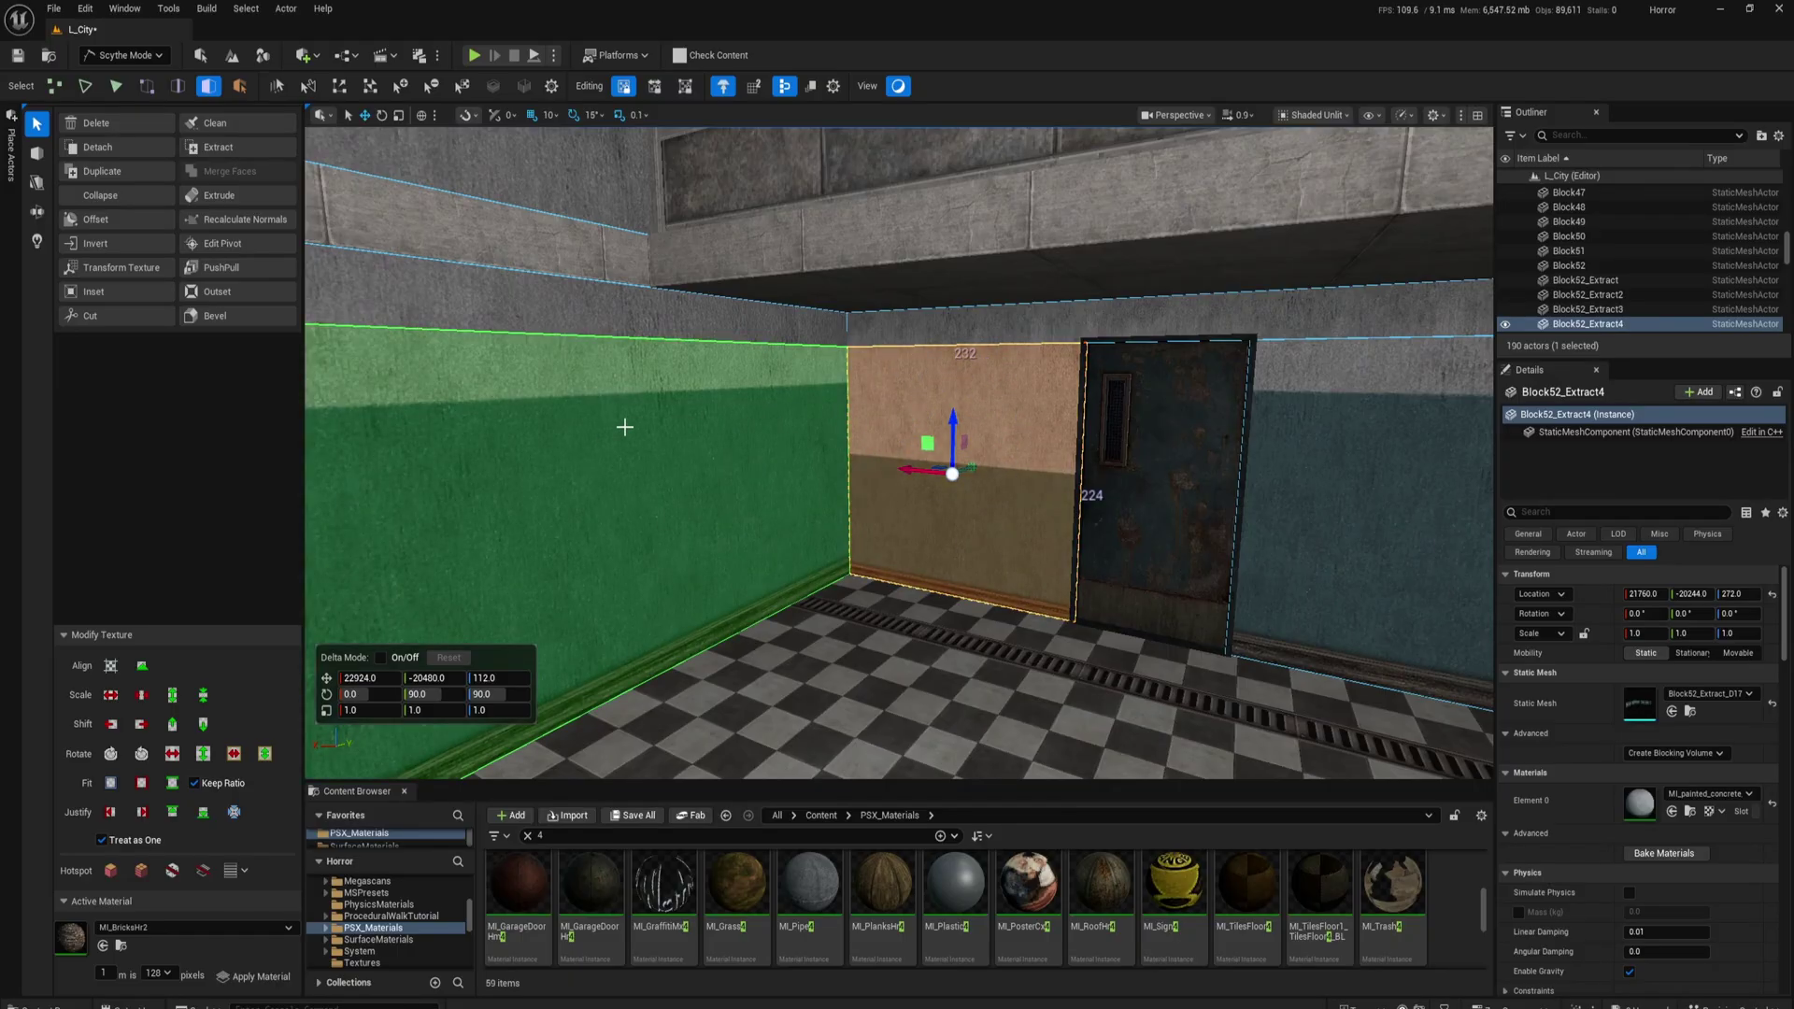
{"action": "right_click_drag", "start_coordinate": [639, 428], "coordinate": [594, 427]}
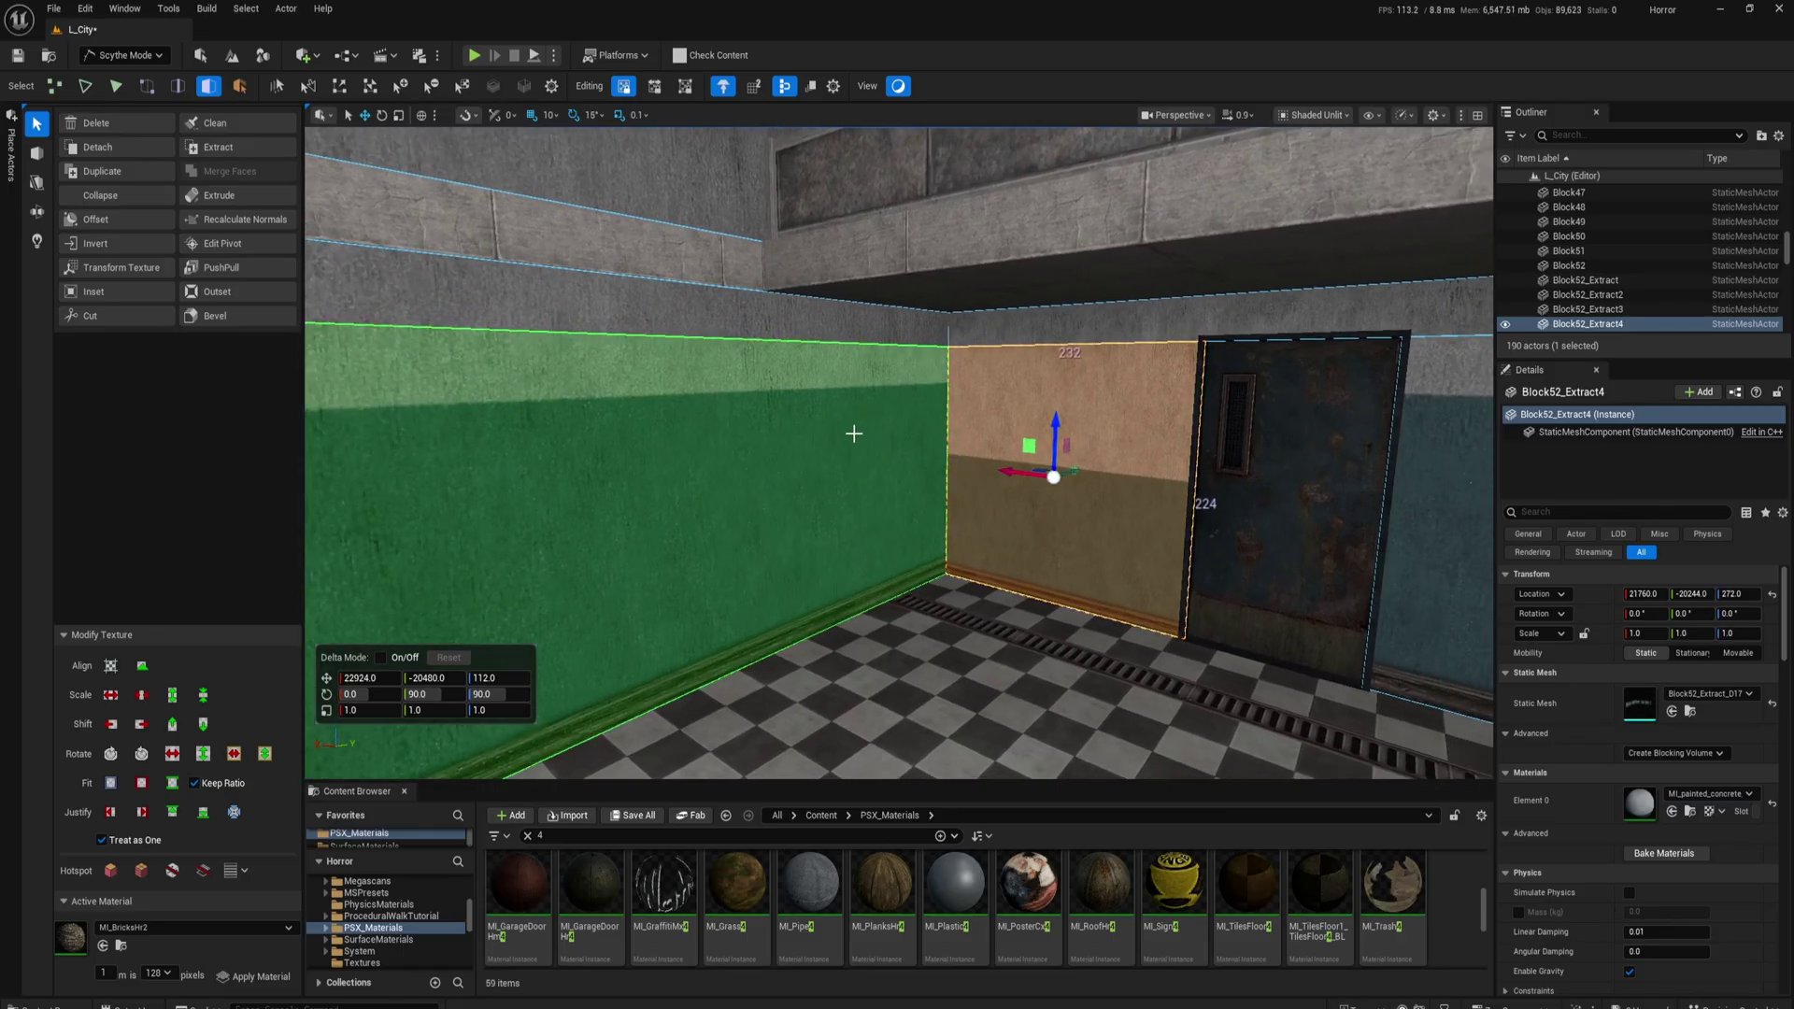
{"action": "left_click", "coordinate": [752, 487]}
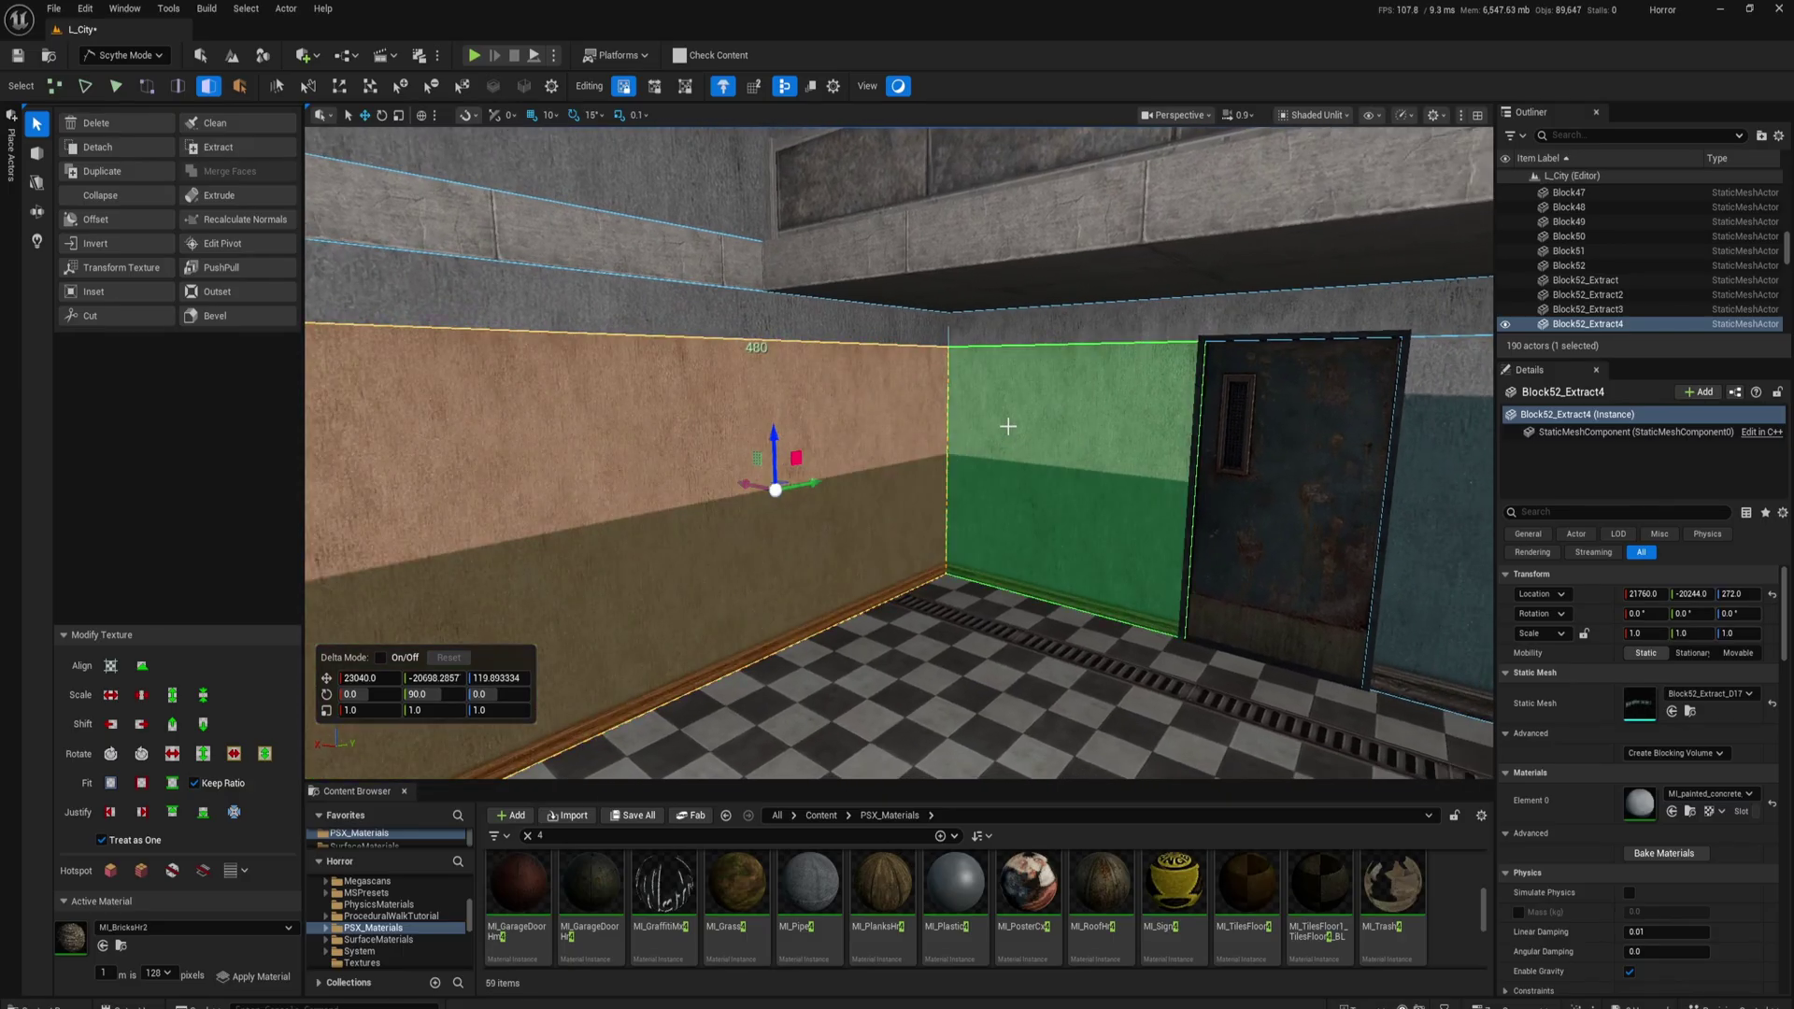
{"action": "right_click_drag", "start_coordinate": [987, 423], "coordinate": [1038, 366]}
{"action": "left_click", "coordinate": [785, 390]}
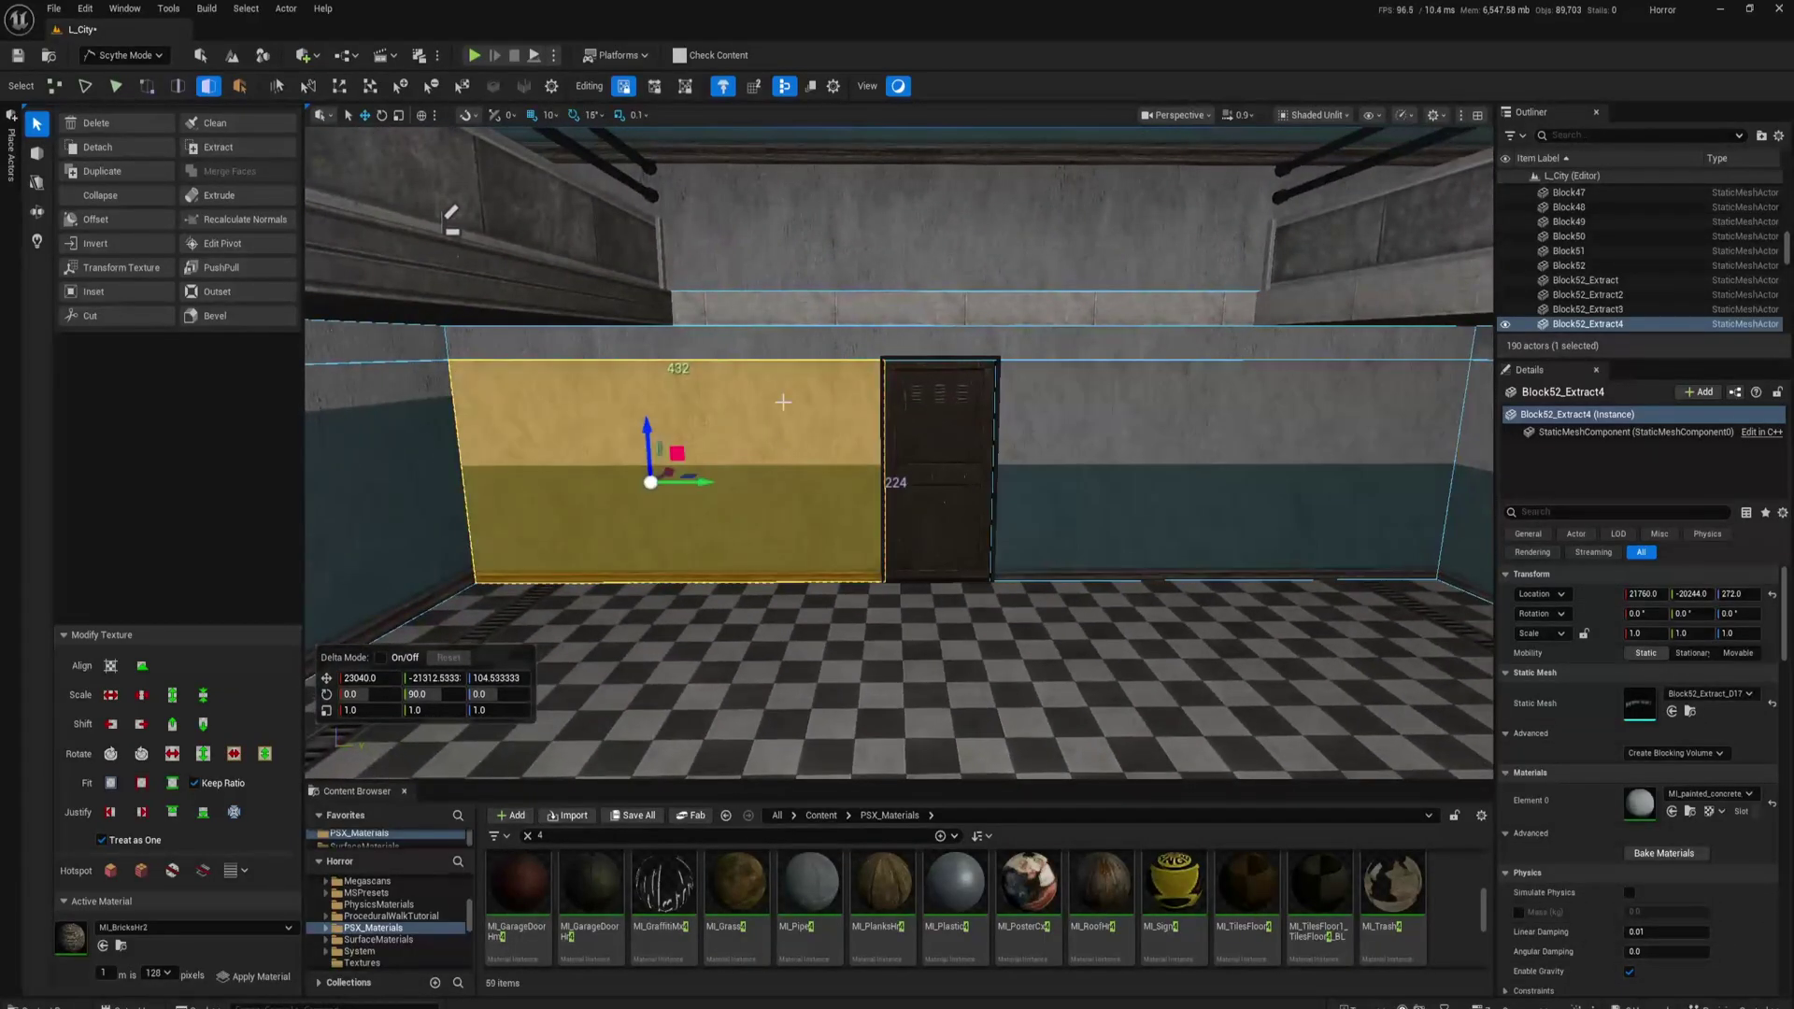
{"action": "left_click", "coordinate": [865, 342]}
{"action": "right_click_drag", "start_coordinate": [848, 449], "coordinate": [673, 444]}
{"action": "left_click", "coordinate": [849, 449]}
{"action": "left_click", "coordinate": [543, 458]}
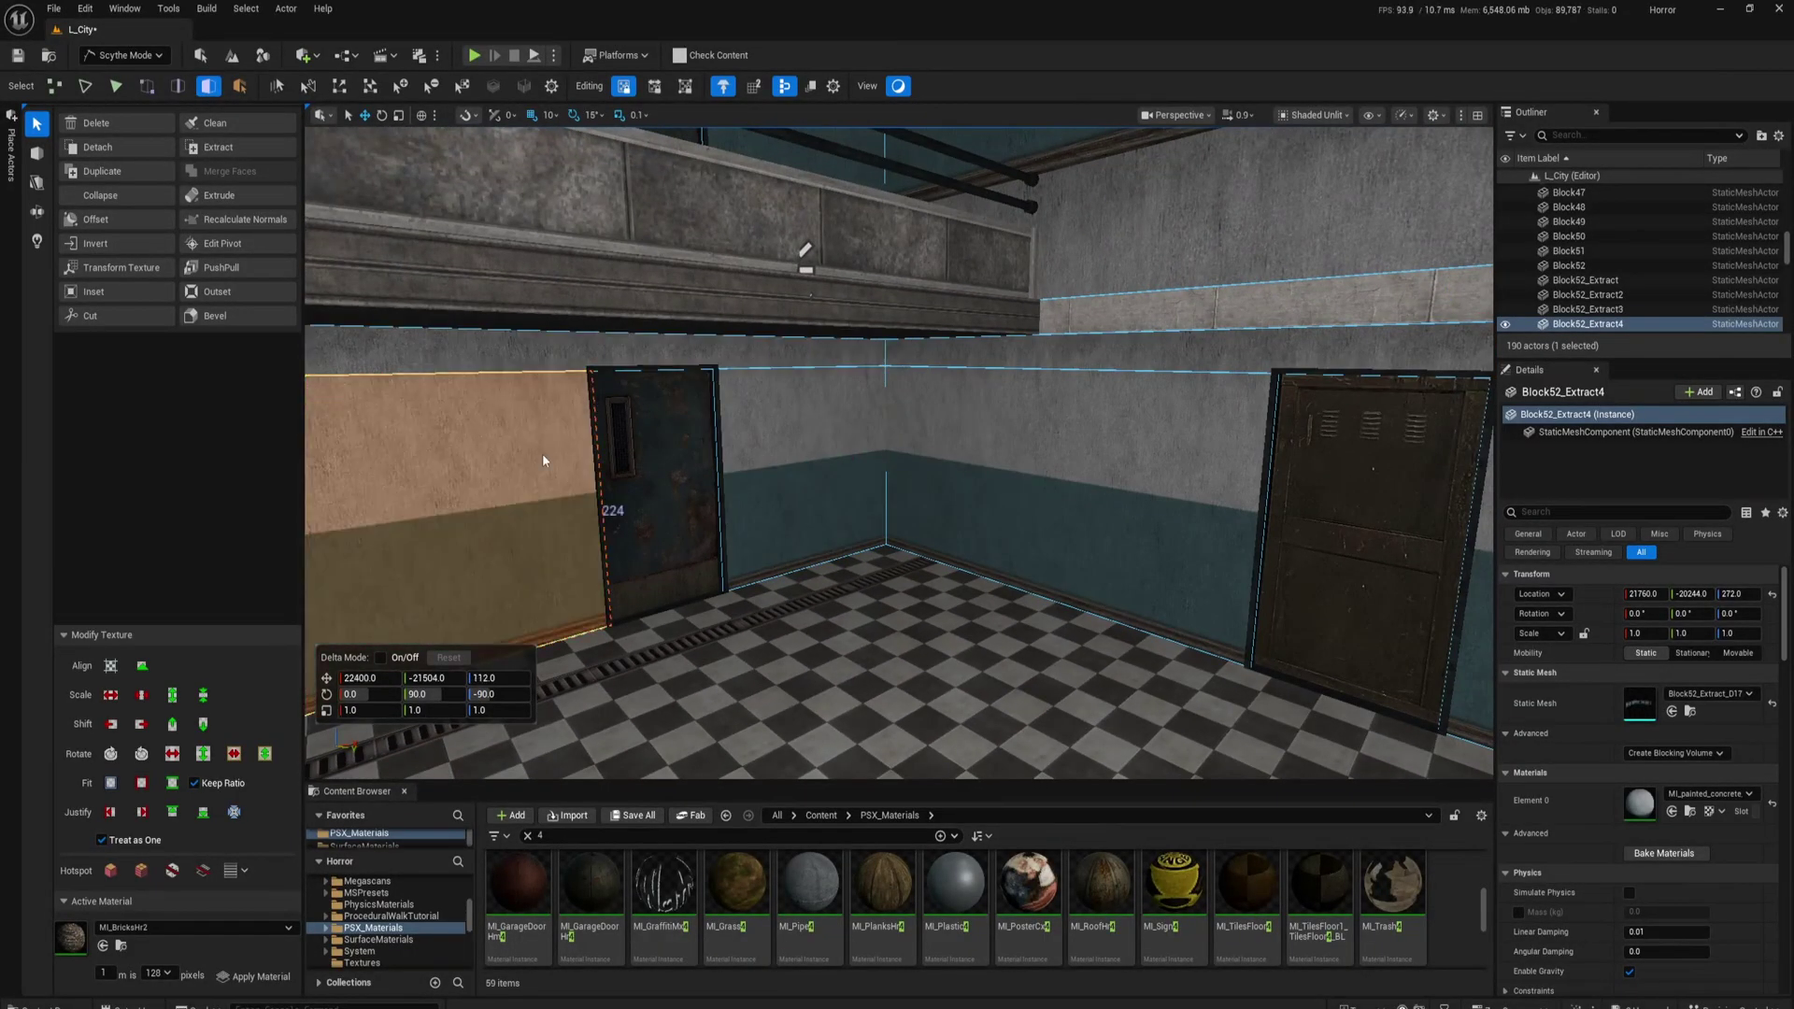
Step: Continue the texture around the room back to the starting corner wall face and inspect the alignment of the walls
{"action": "right_click_drag", "start_coordinate": [544, 458], "coordinate": [341, 458]}
{"action": "right_click_drag", "start_coordinate": [845, 504], "coordinate": [990, 497]}
{"action": "left_click", "coordinate": [845, 505]}
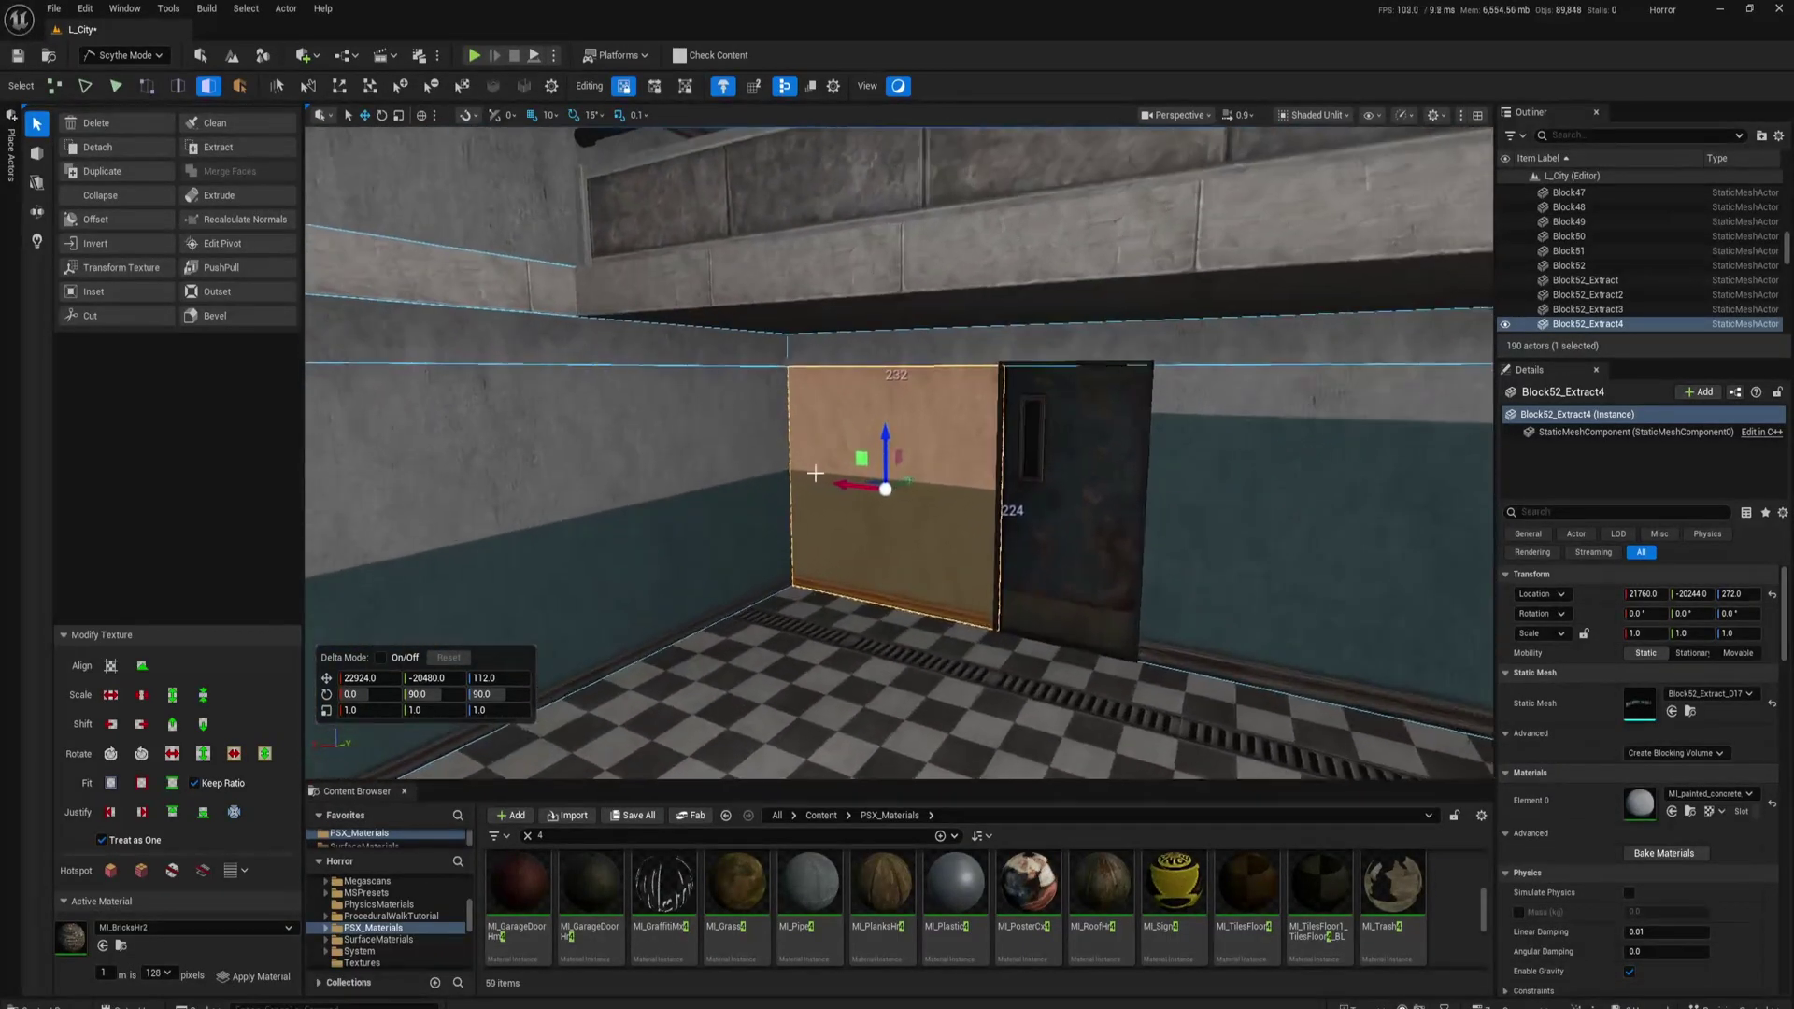
{"action": "key", "text": "s"}
{"action": "right_click_drag", "start_coordinate": [952, 531], "coordinate": [897, 513]}
{"action": "key", "text": "s"}
{"action": "key", "text": "w"}
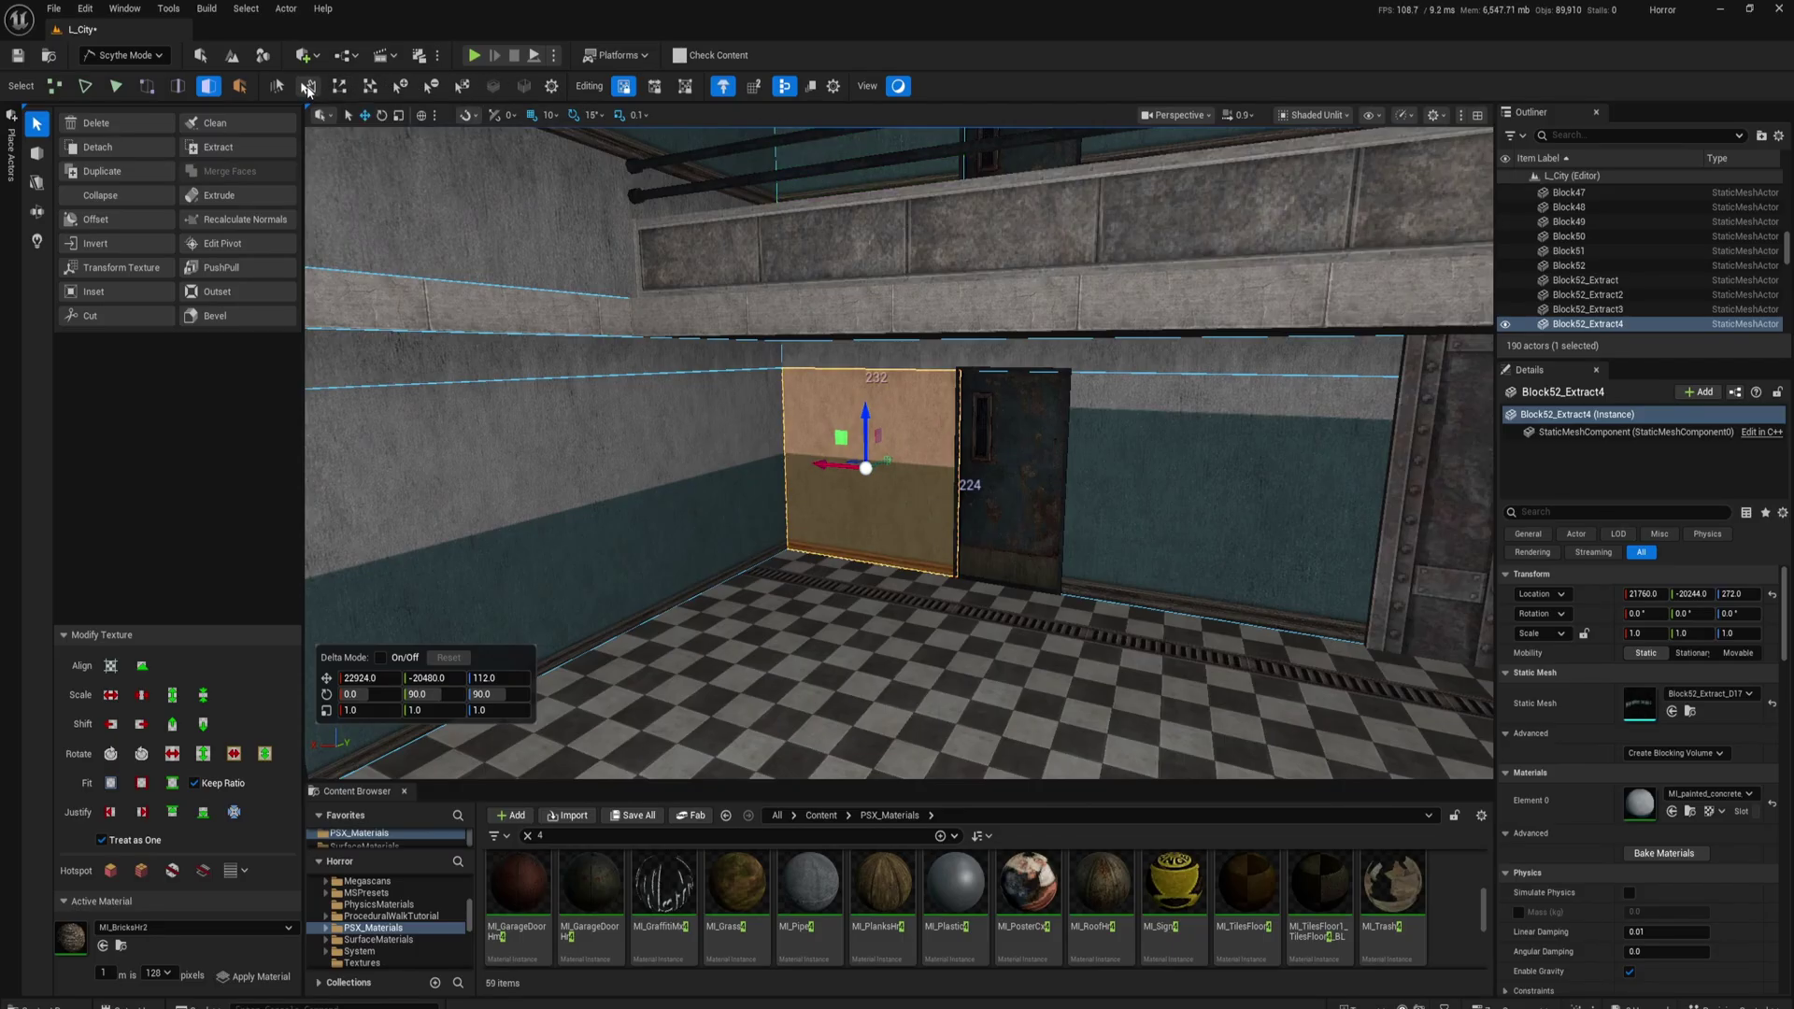
Step: Select all painted wall faces of the mesh, wrap the corner face's texture across them and clear the selection
{"action": "left_click", "coordinate": [307, 87]}
{"action": "left_click", "coordinate": [860, 467]}
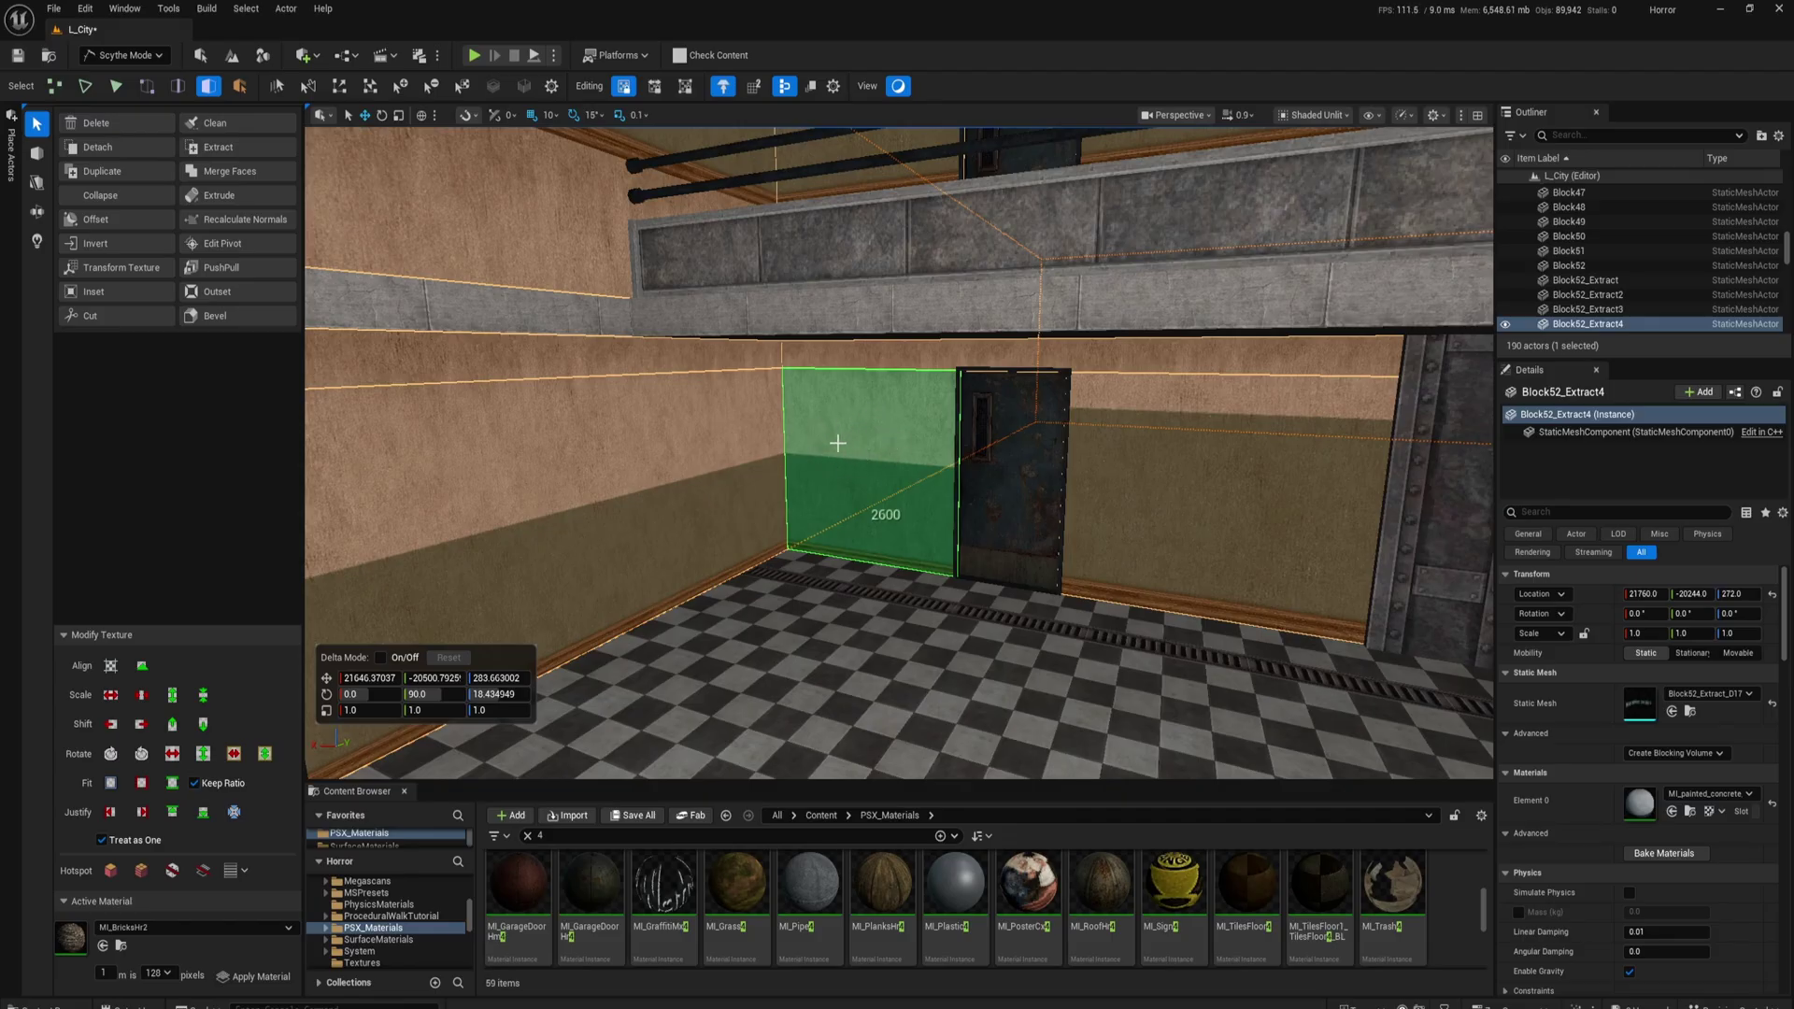
{"action": "key", "text": "Escape"}
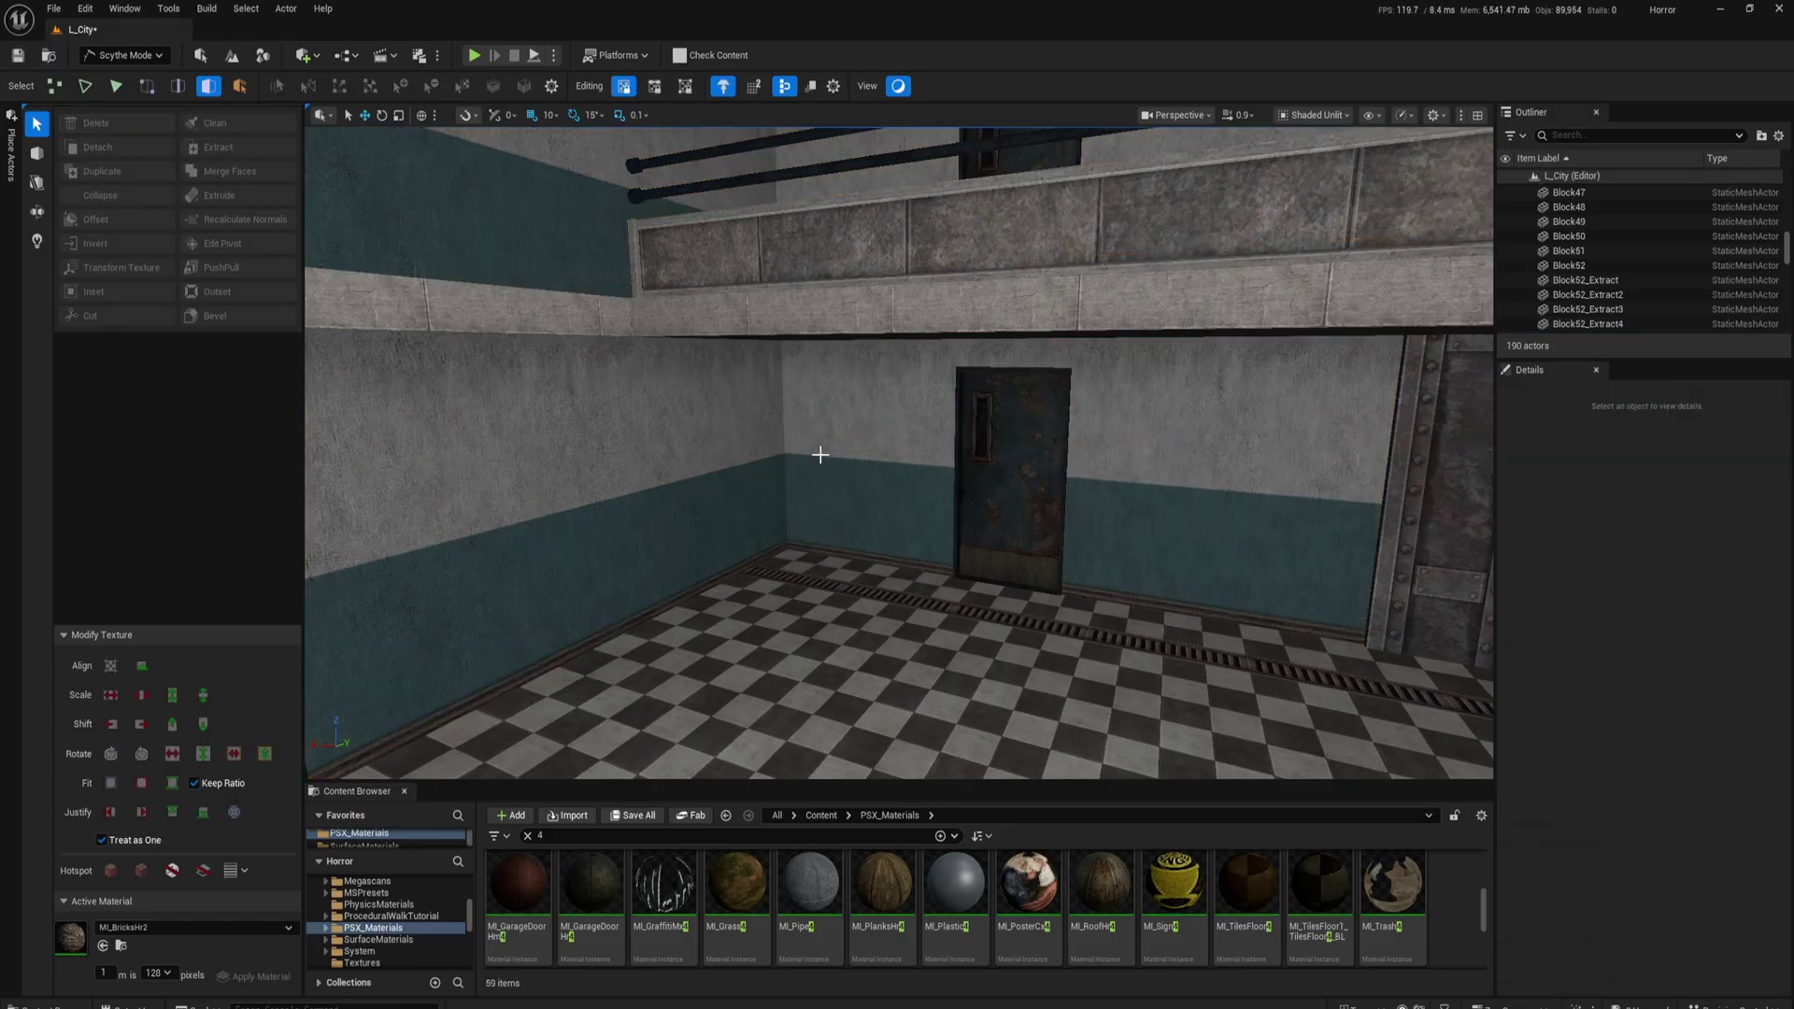
Step: Go to the two brick rectangles and try to pick faces across both meshes in face selection mode
{"action": "right_click_drag", "start_coordinate": [893, 483], "coordinate": [1102, 435]}
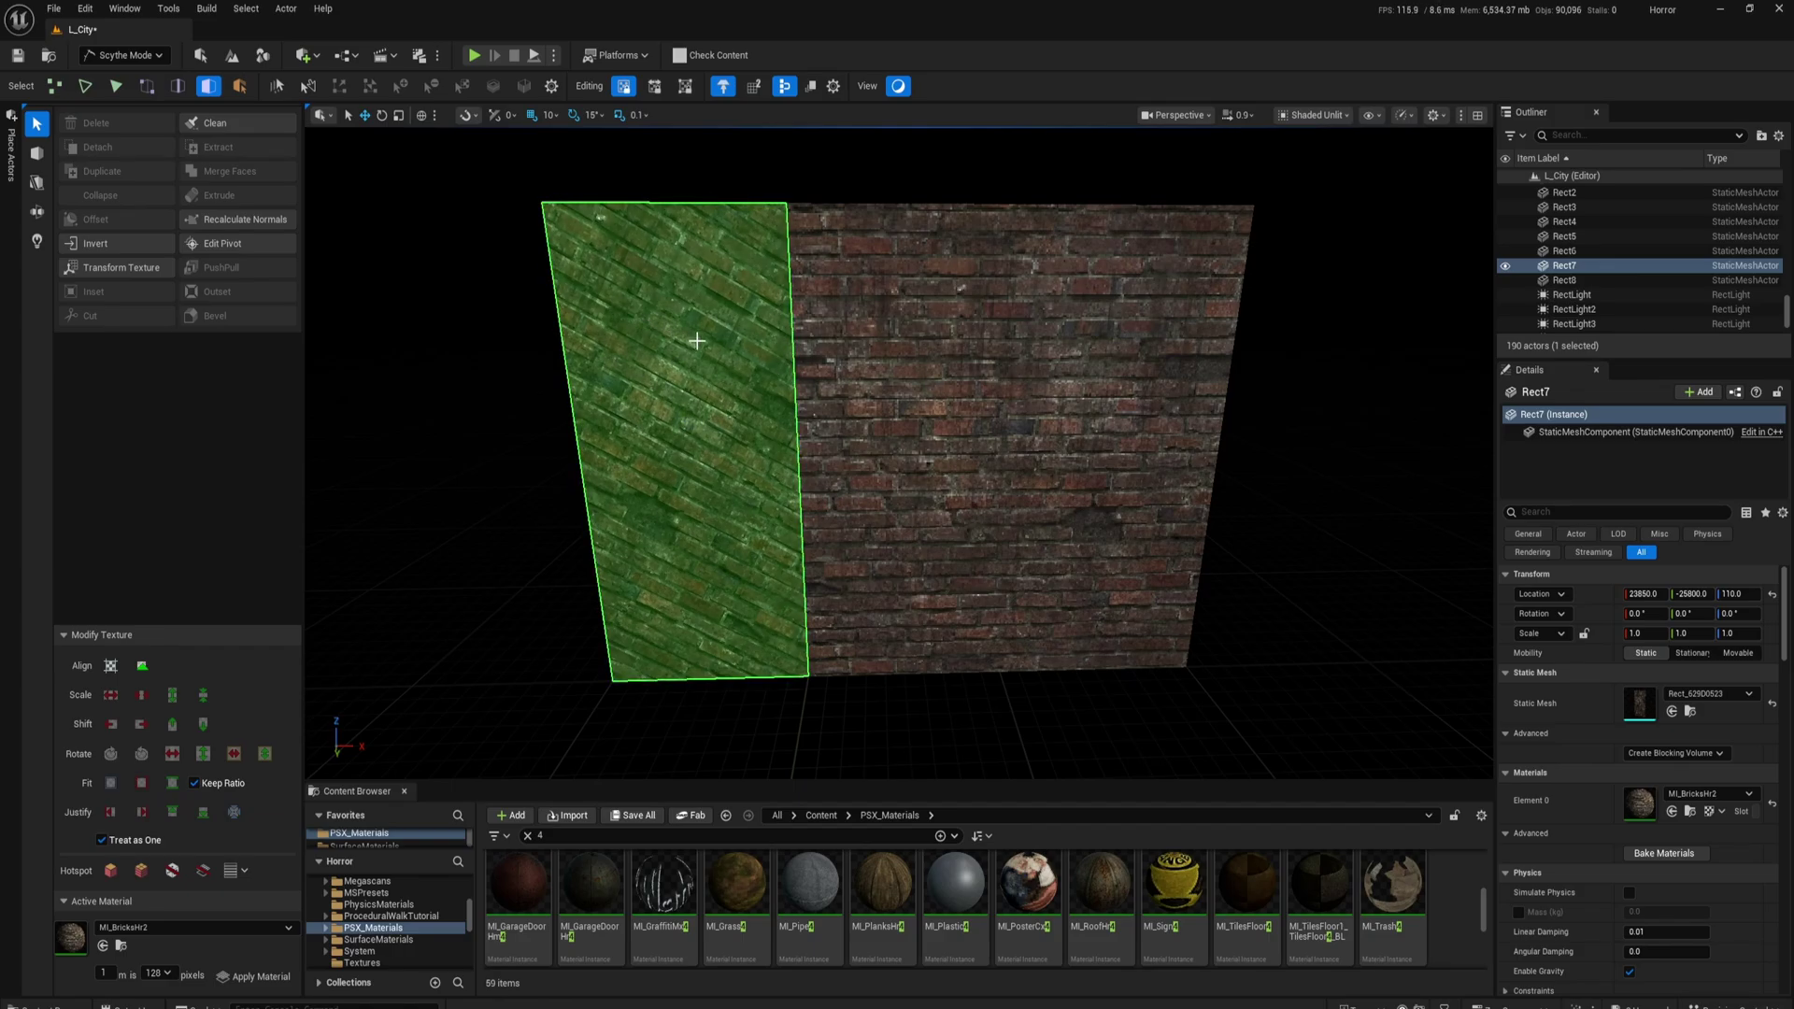
{"action": "left_click", "coordinate": [642, 374]}
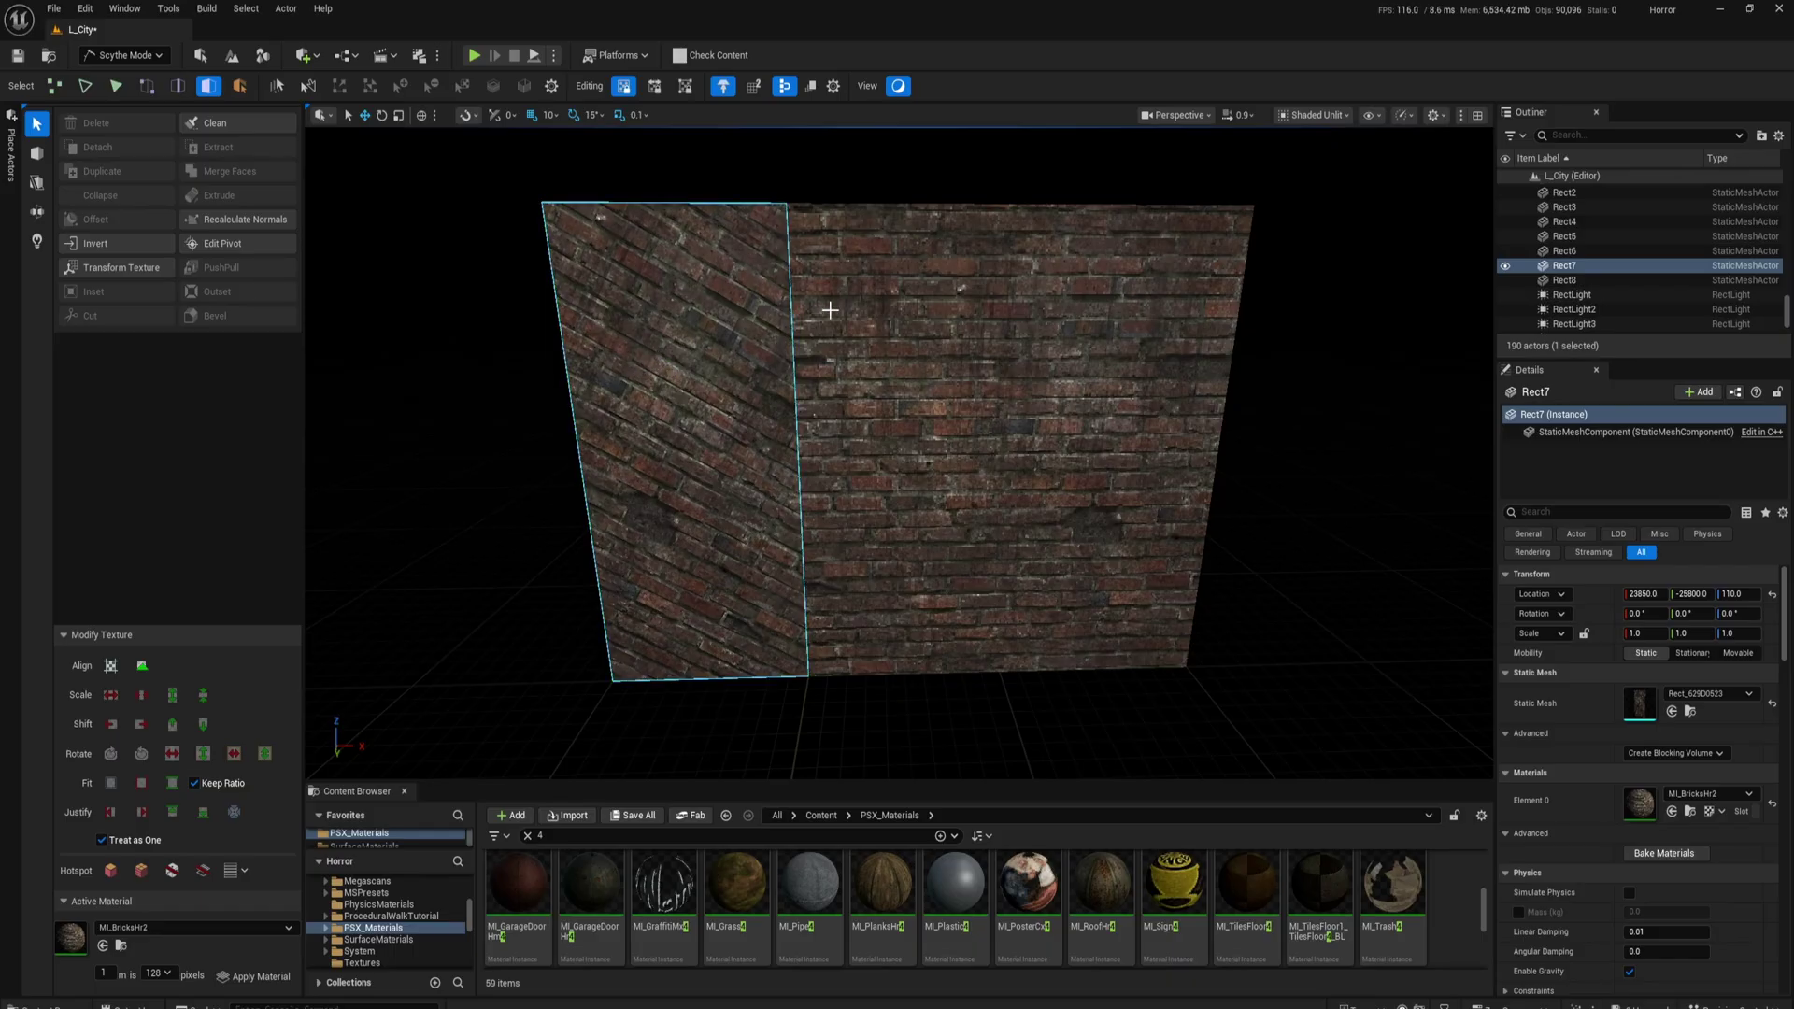
{"action": "left_click", "coordinate": [934, 352]}
{"action": "left_click", "coordinate": [715, 446]}
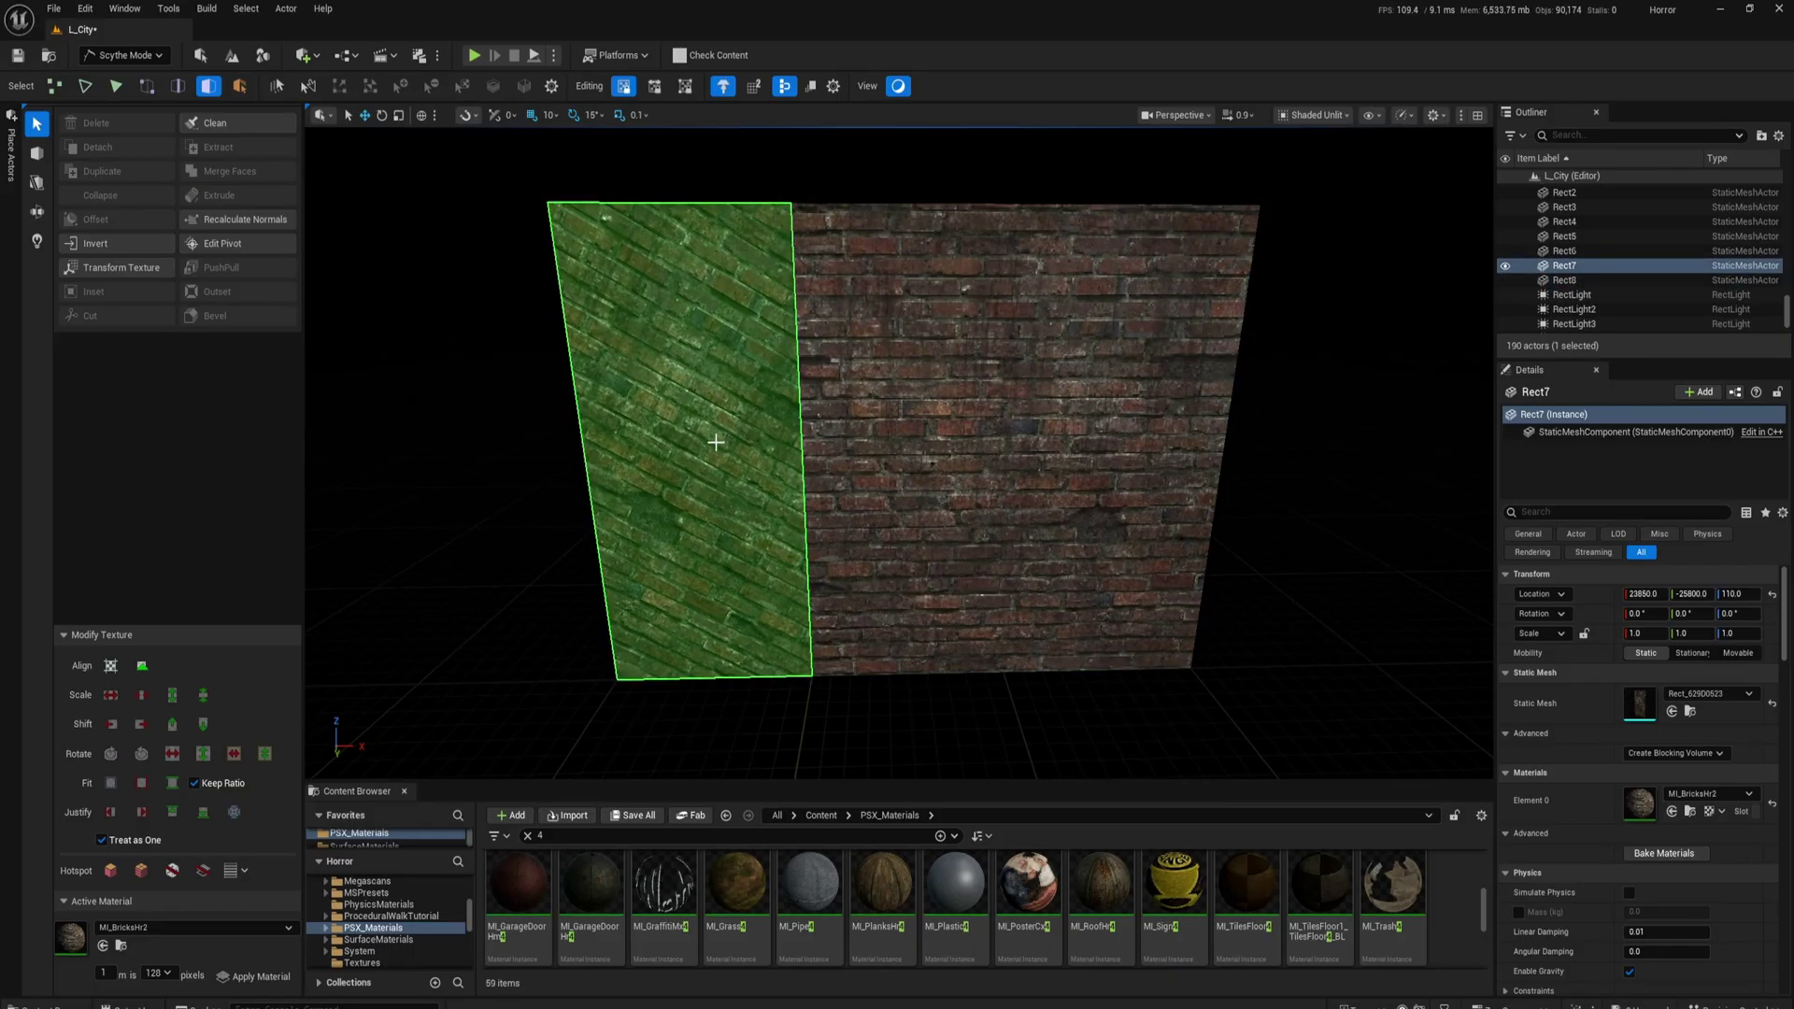
Step: Select both brick rectangles in object mode, and return to face selection with only the slanted-brick one selected
{"action": "key", "text": "4"}
{"action": "left_click", "coordinate": [941, 325], "text": "ctrl"}
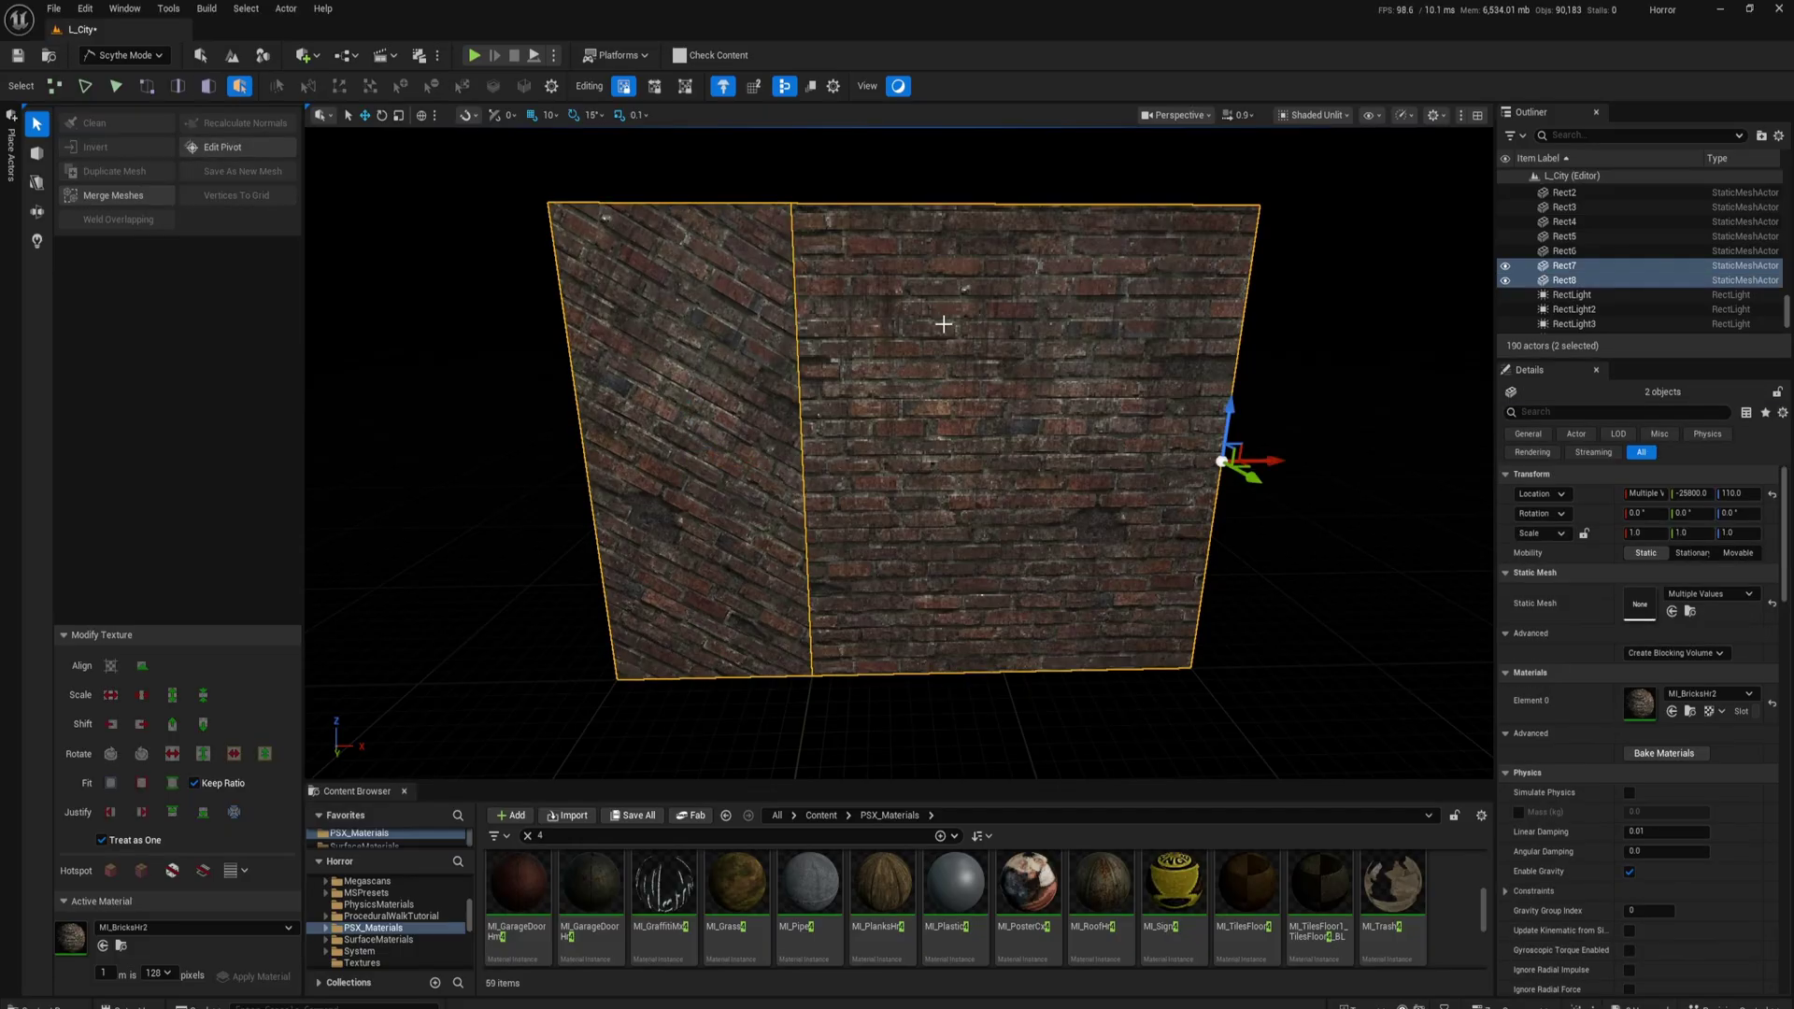
{"action": "left_click", "coordinate": [710, 343]}
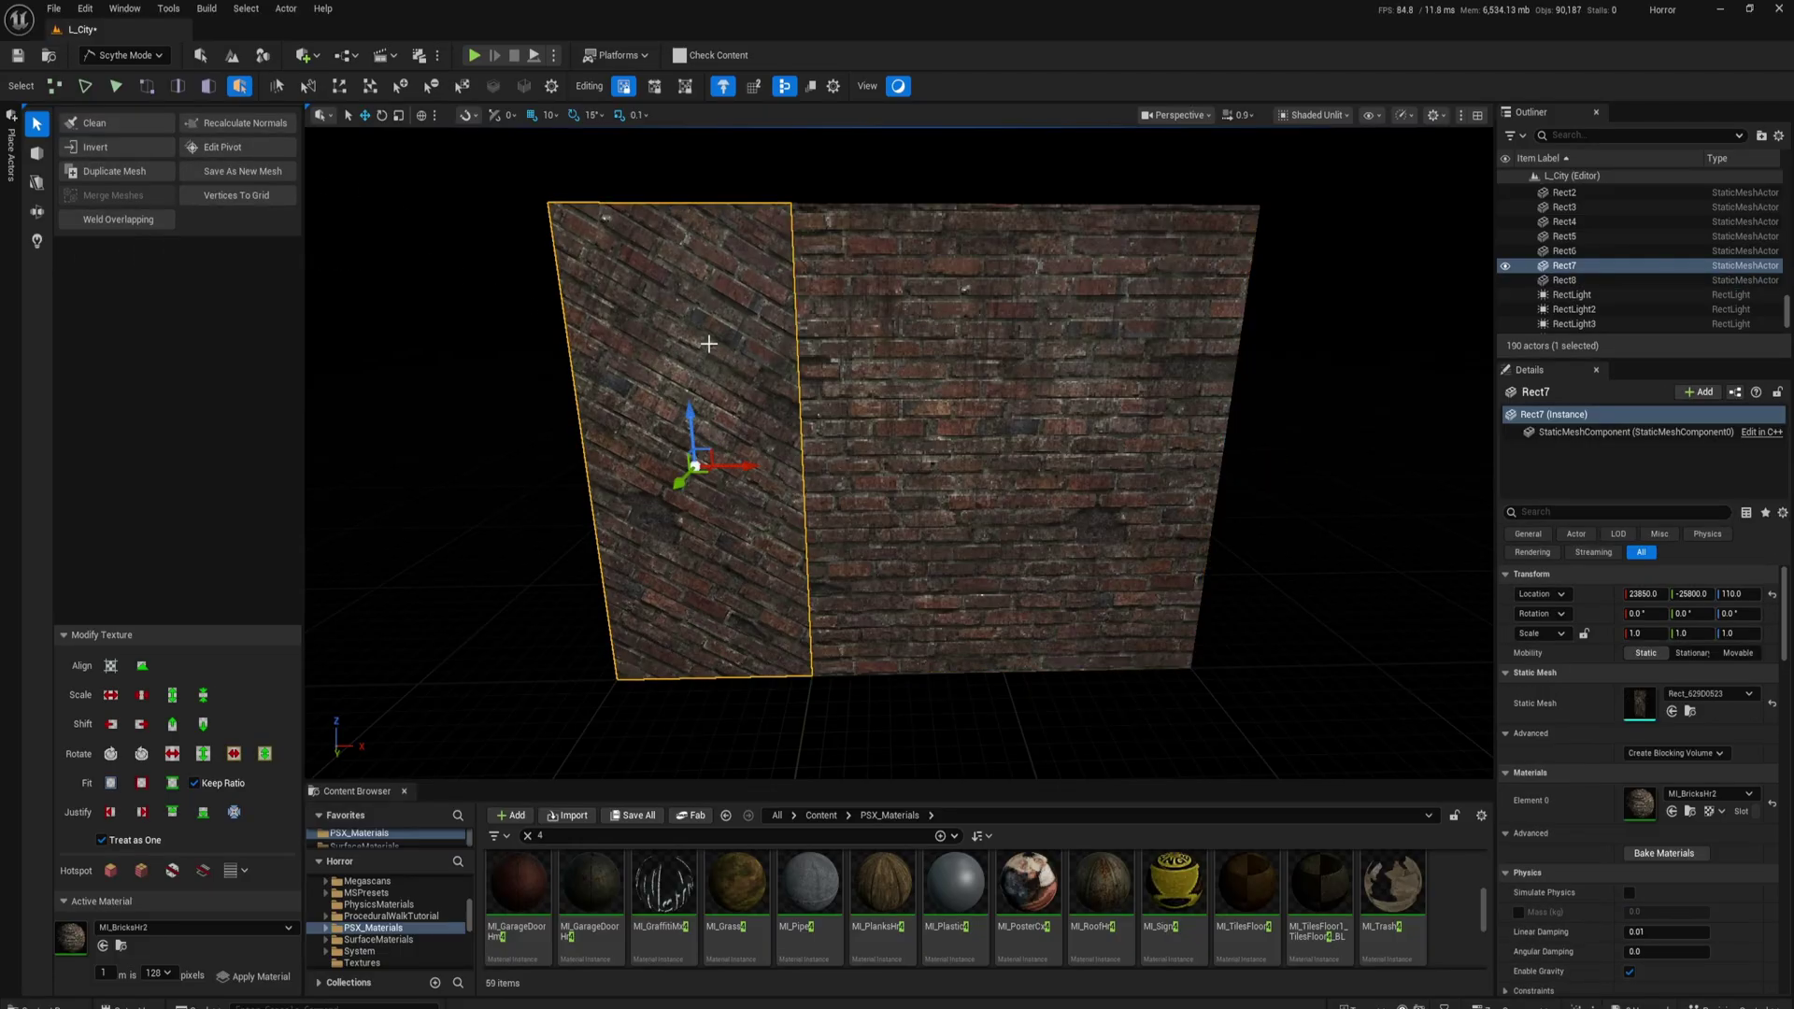
{"action": "key", "text": "3"}
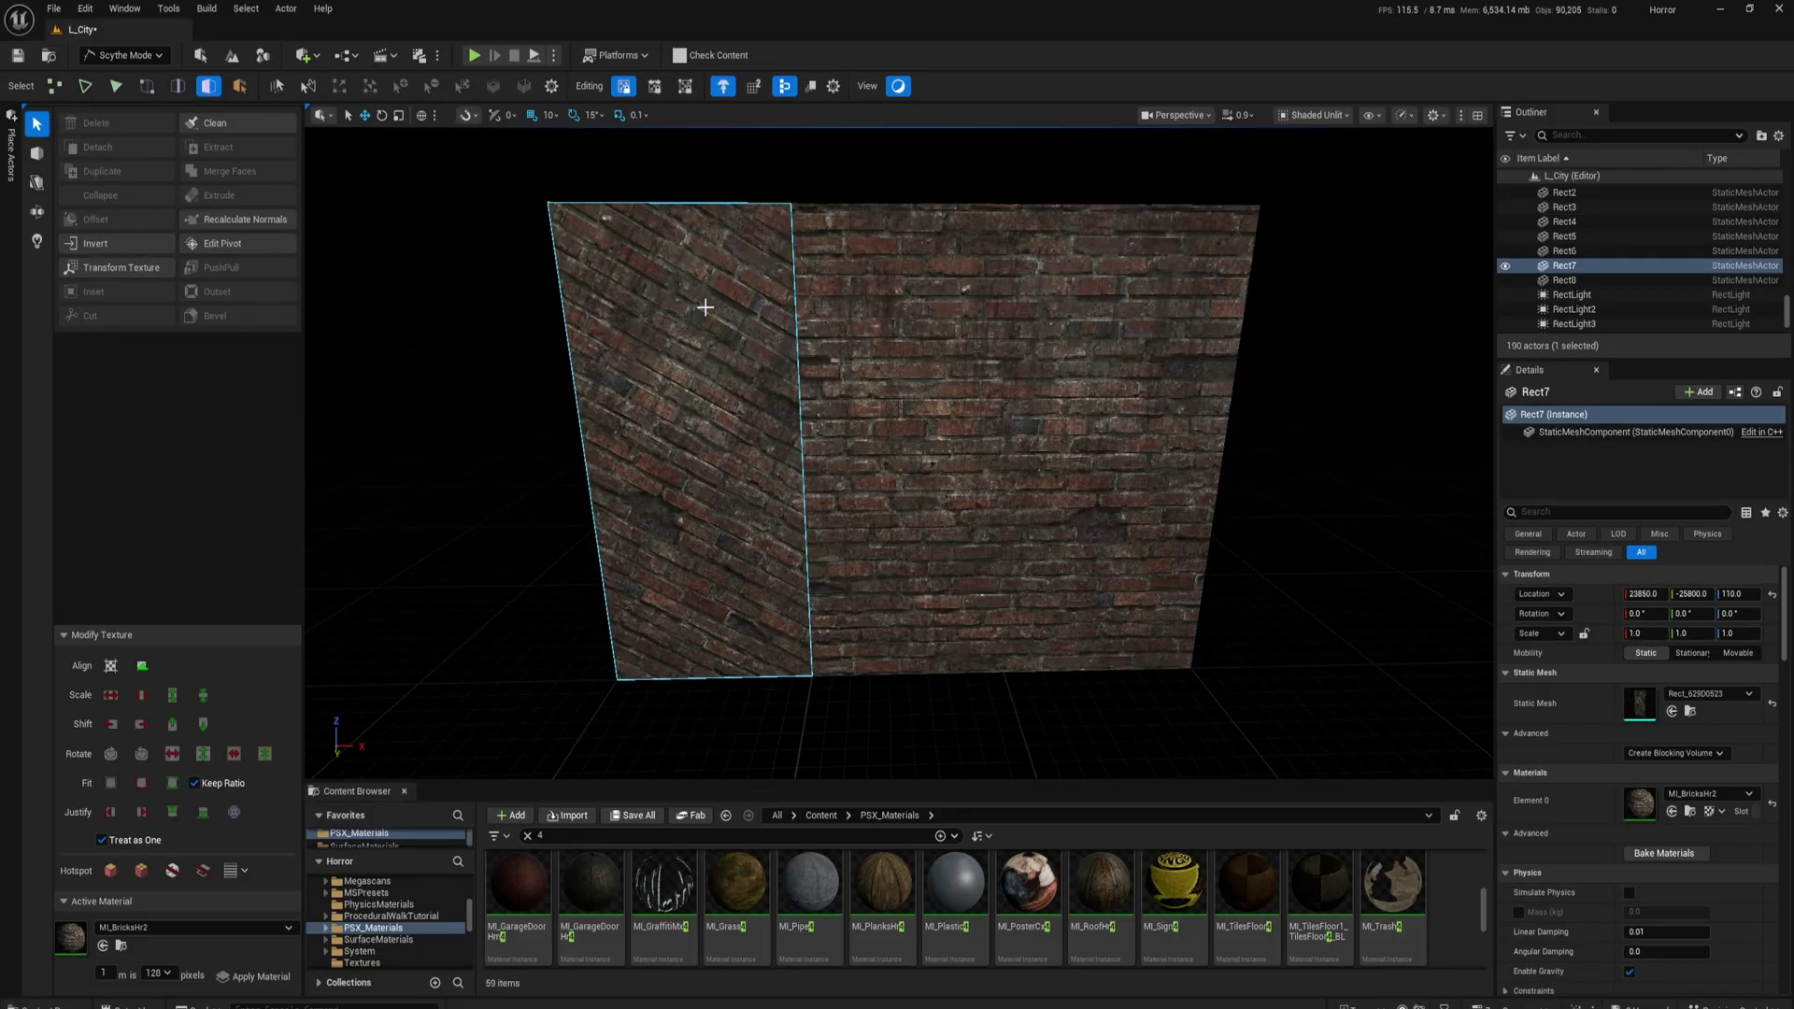
Step: Select the slanted-brick face and wrap its texture onto the face of the neighbouring brick rectangle
{"action": "left_click", "coordinate": [702, 320]}
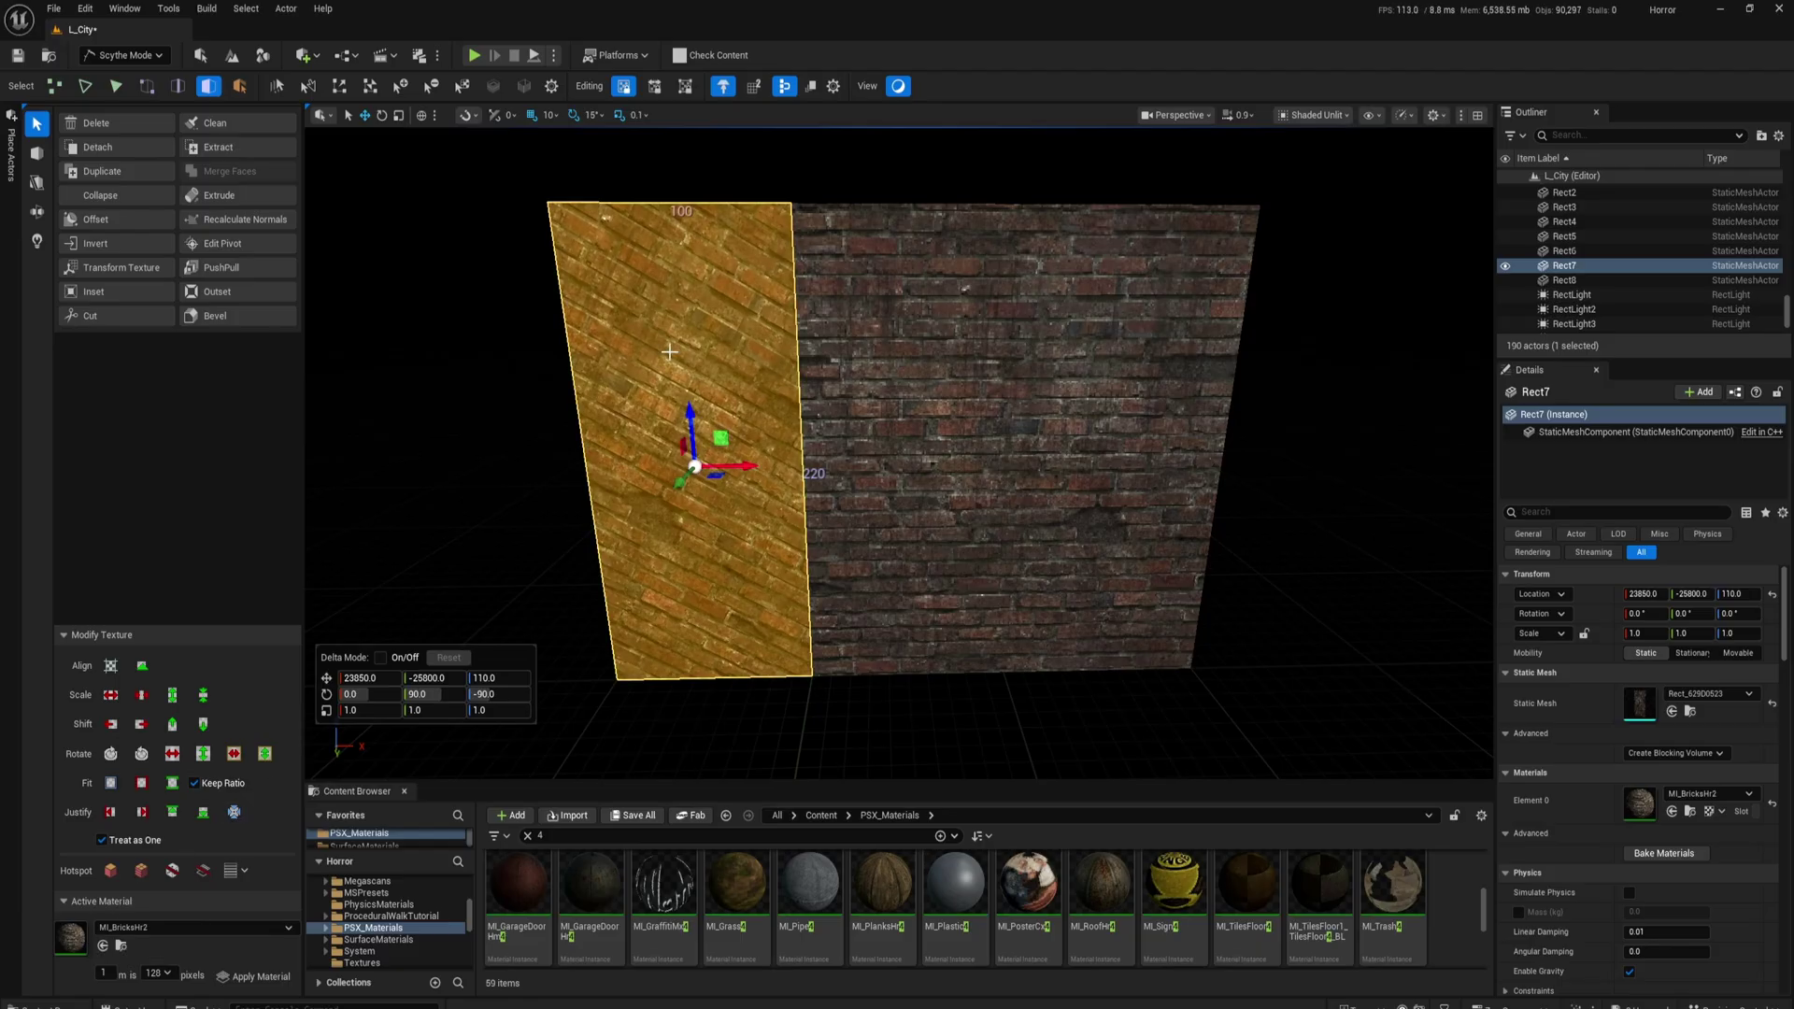
{"action": "left_click", "coordinate": [950, 346]}
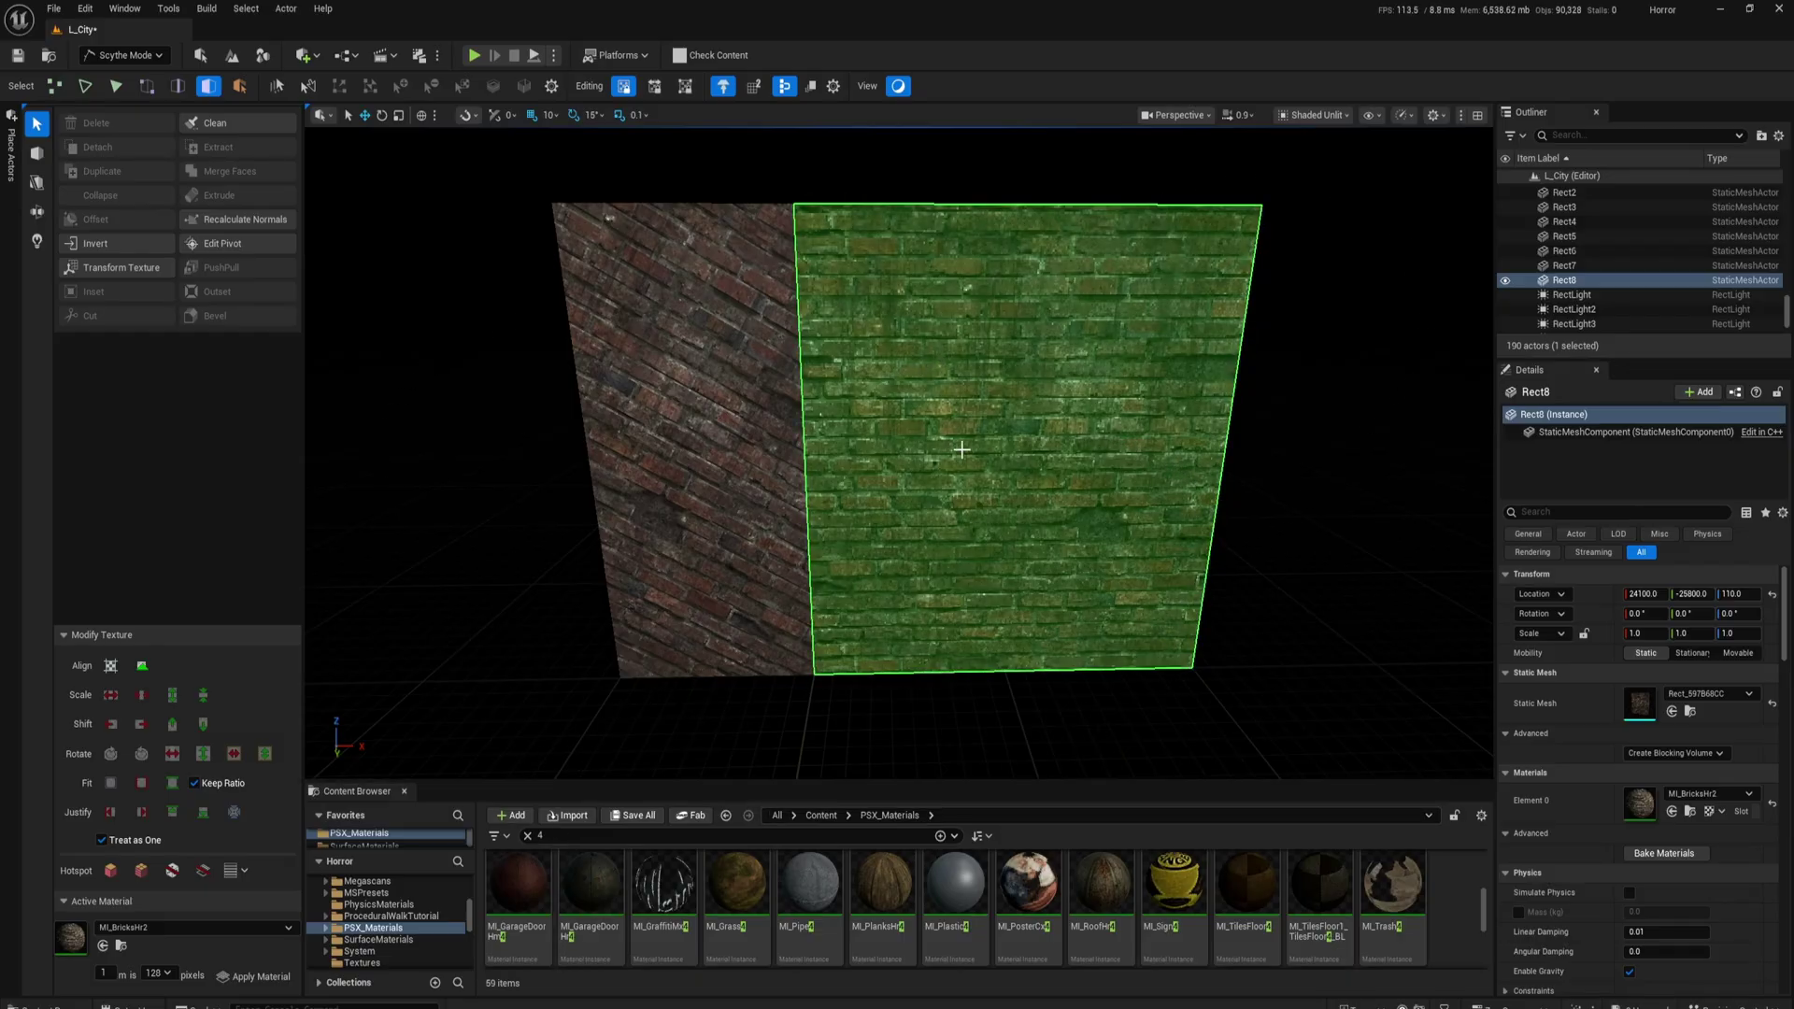
{"action": "right_click_drag", "start_coordinate": [808, 413], "coordinate": [865, 406]}
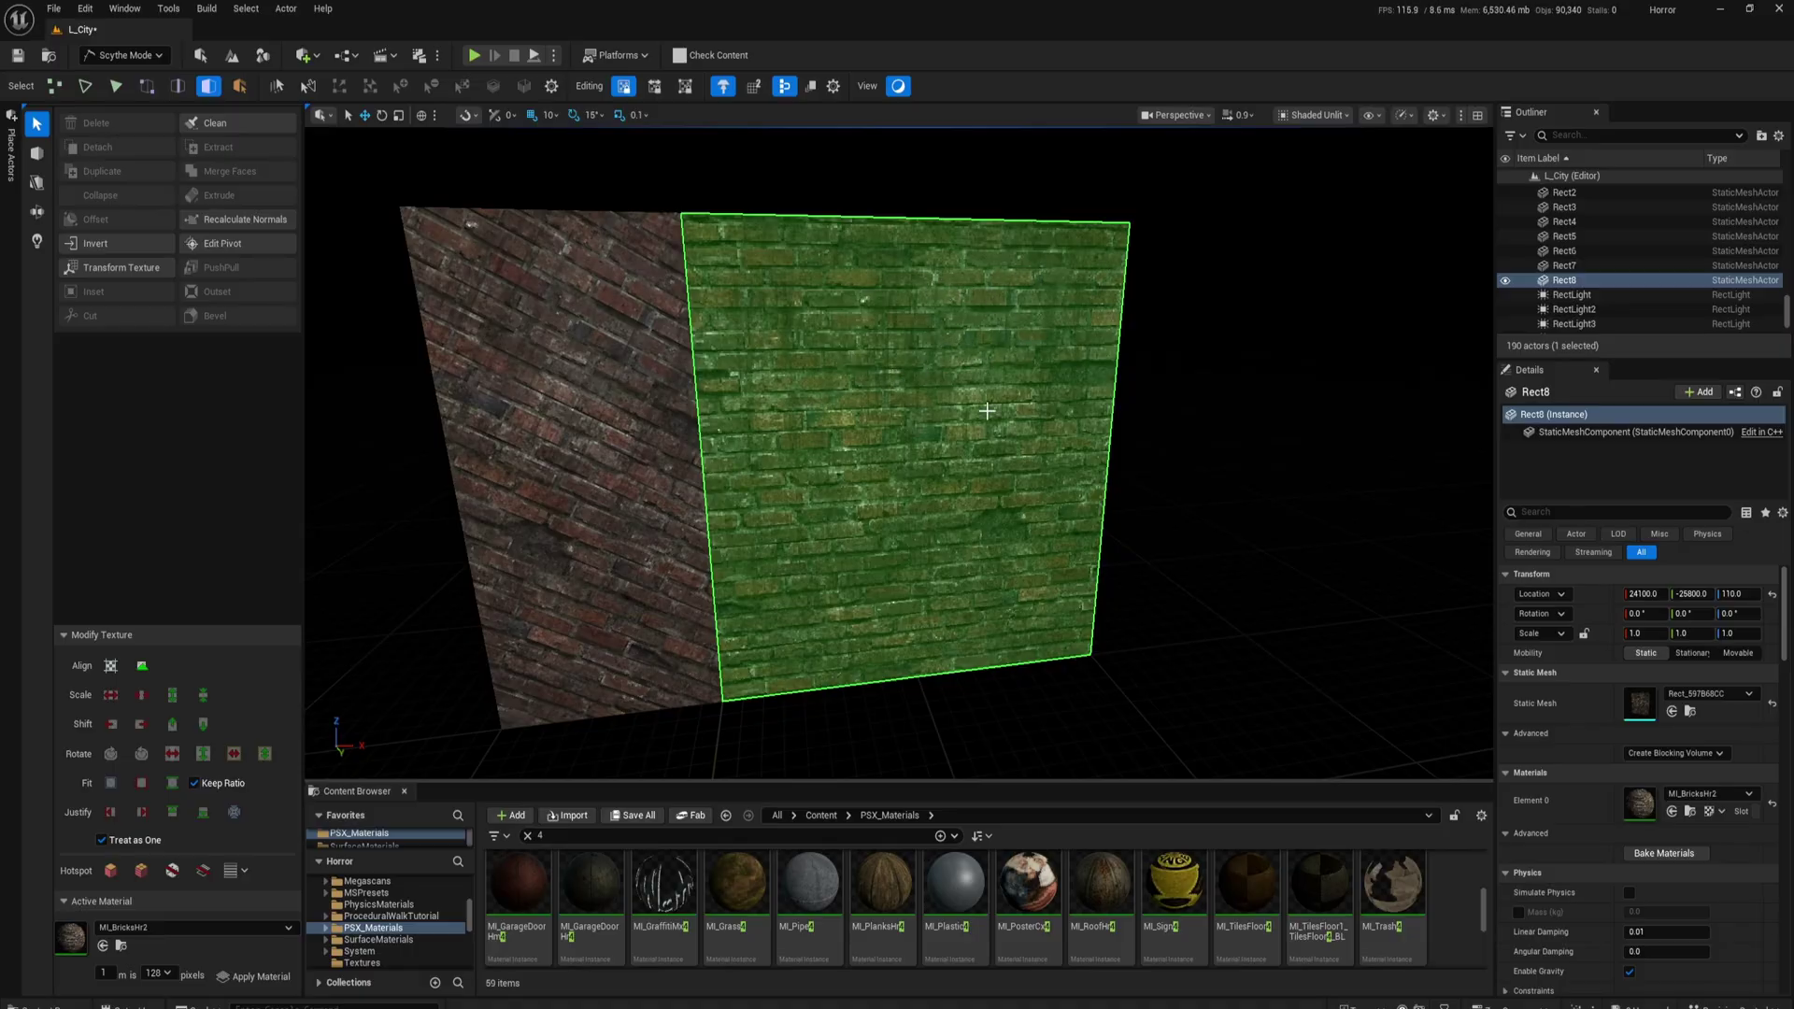
{"action": "right_click_drag", "start_coordinate": [841, 382], "coordinate": [938, 401]}
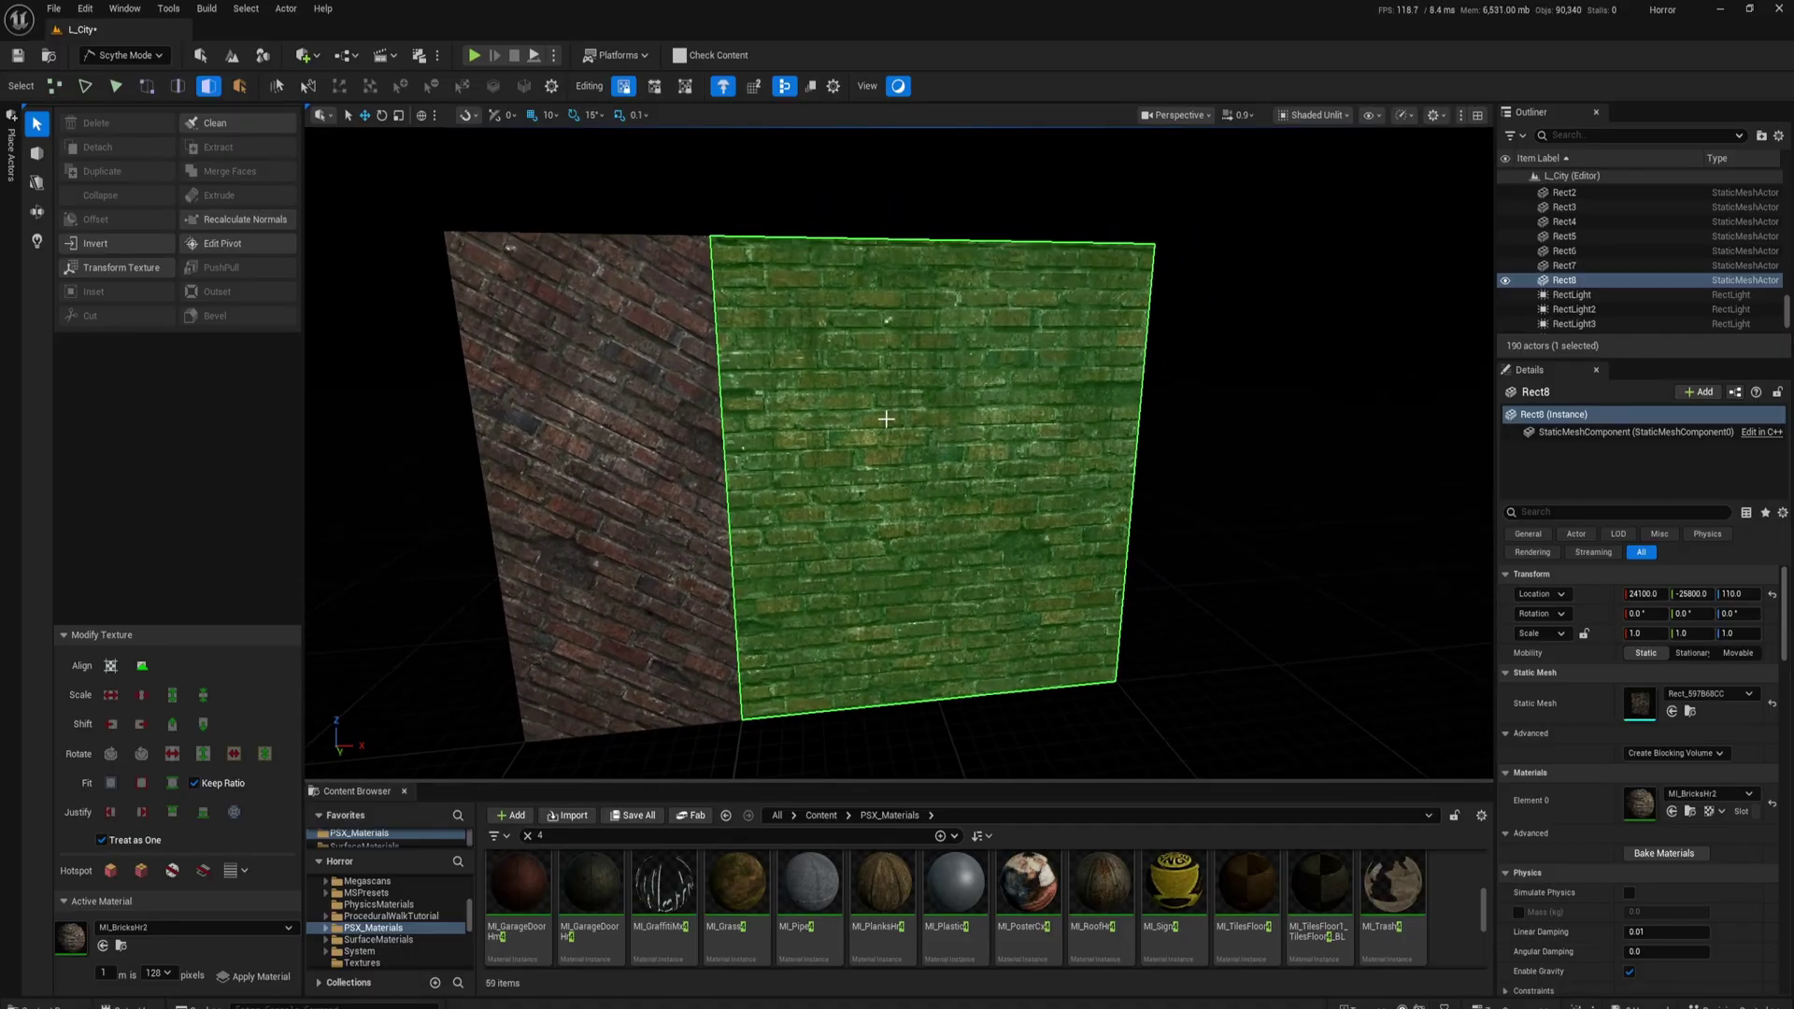
{"action": "left_click", "coordinate": [886, 417]}
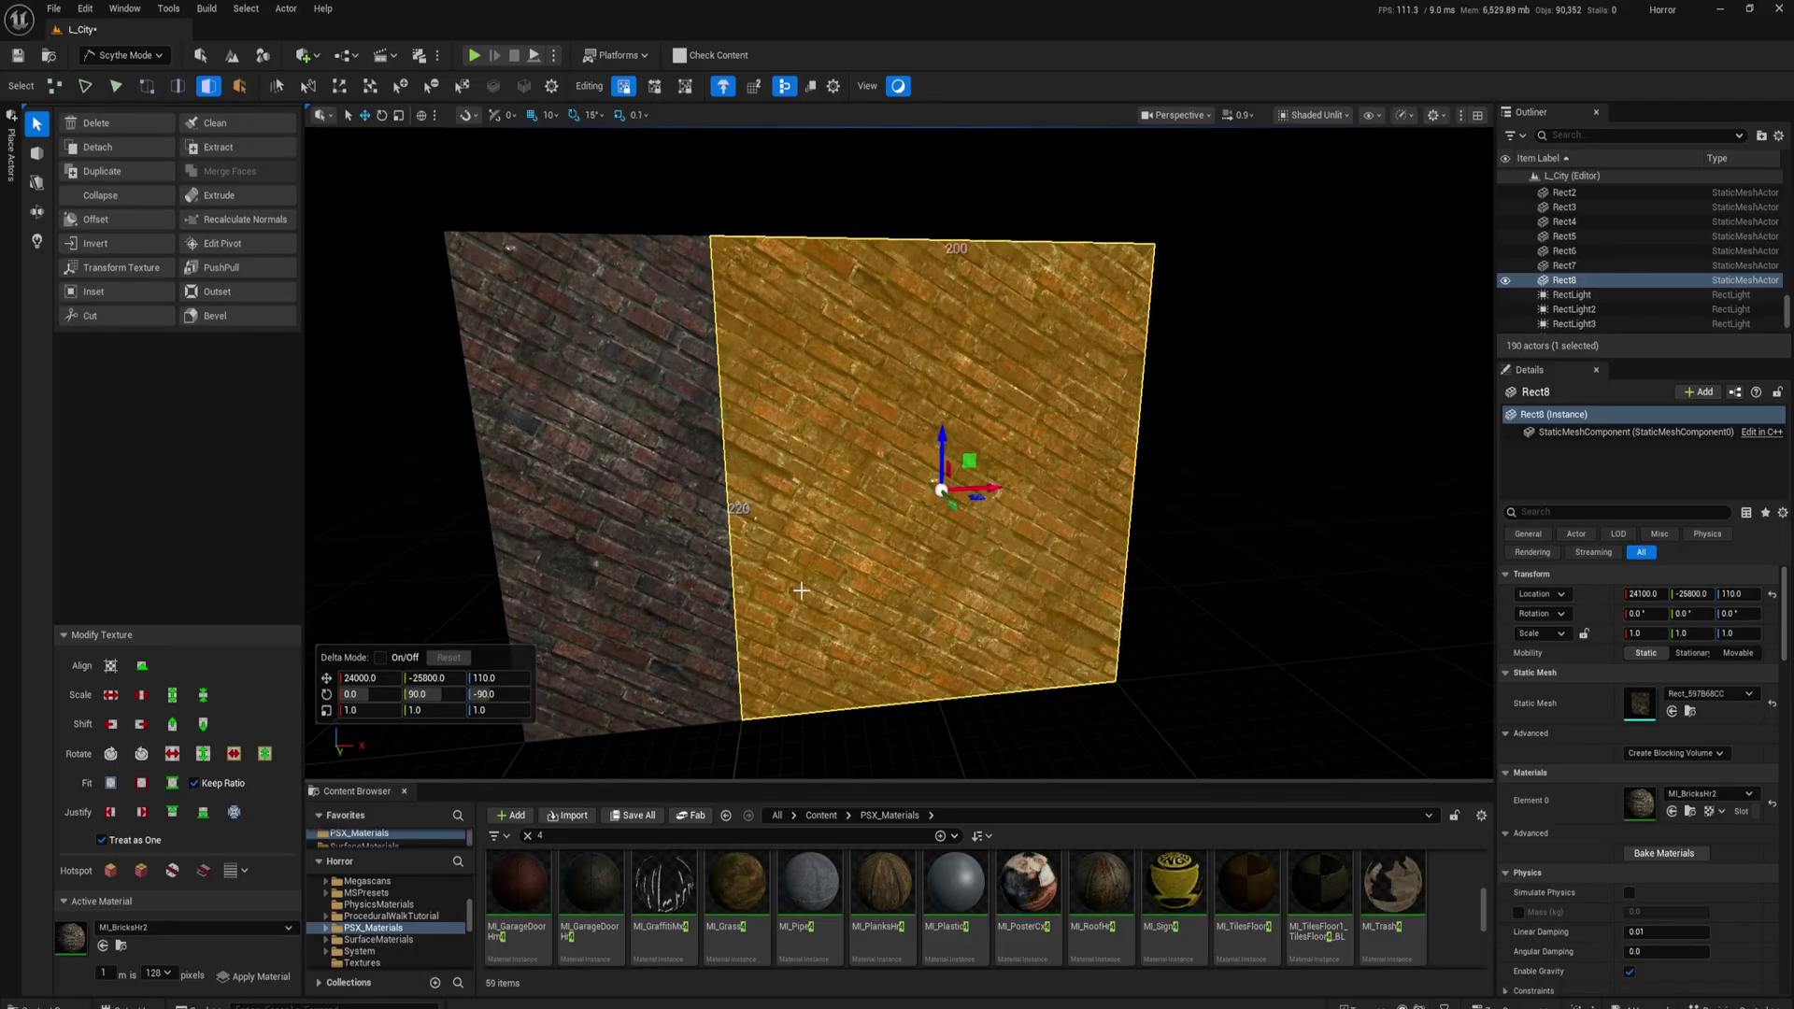
{"action": "key", "text": "Delete"}
{"action": "mouse_move", "coordinate": [1024, 584]}
{"action": "right_mouse_down"}
{"action": "mouse_move", "coordinate": [972, 562]}
{"action": "mouse_move", "coordinate": [990, 554]}
{"action": "mouse_move", "coordinate": [1000, 607]}
{"action": "right_mouse_up"}
{"action": "key", "text": "w"}
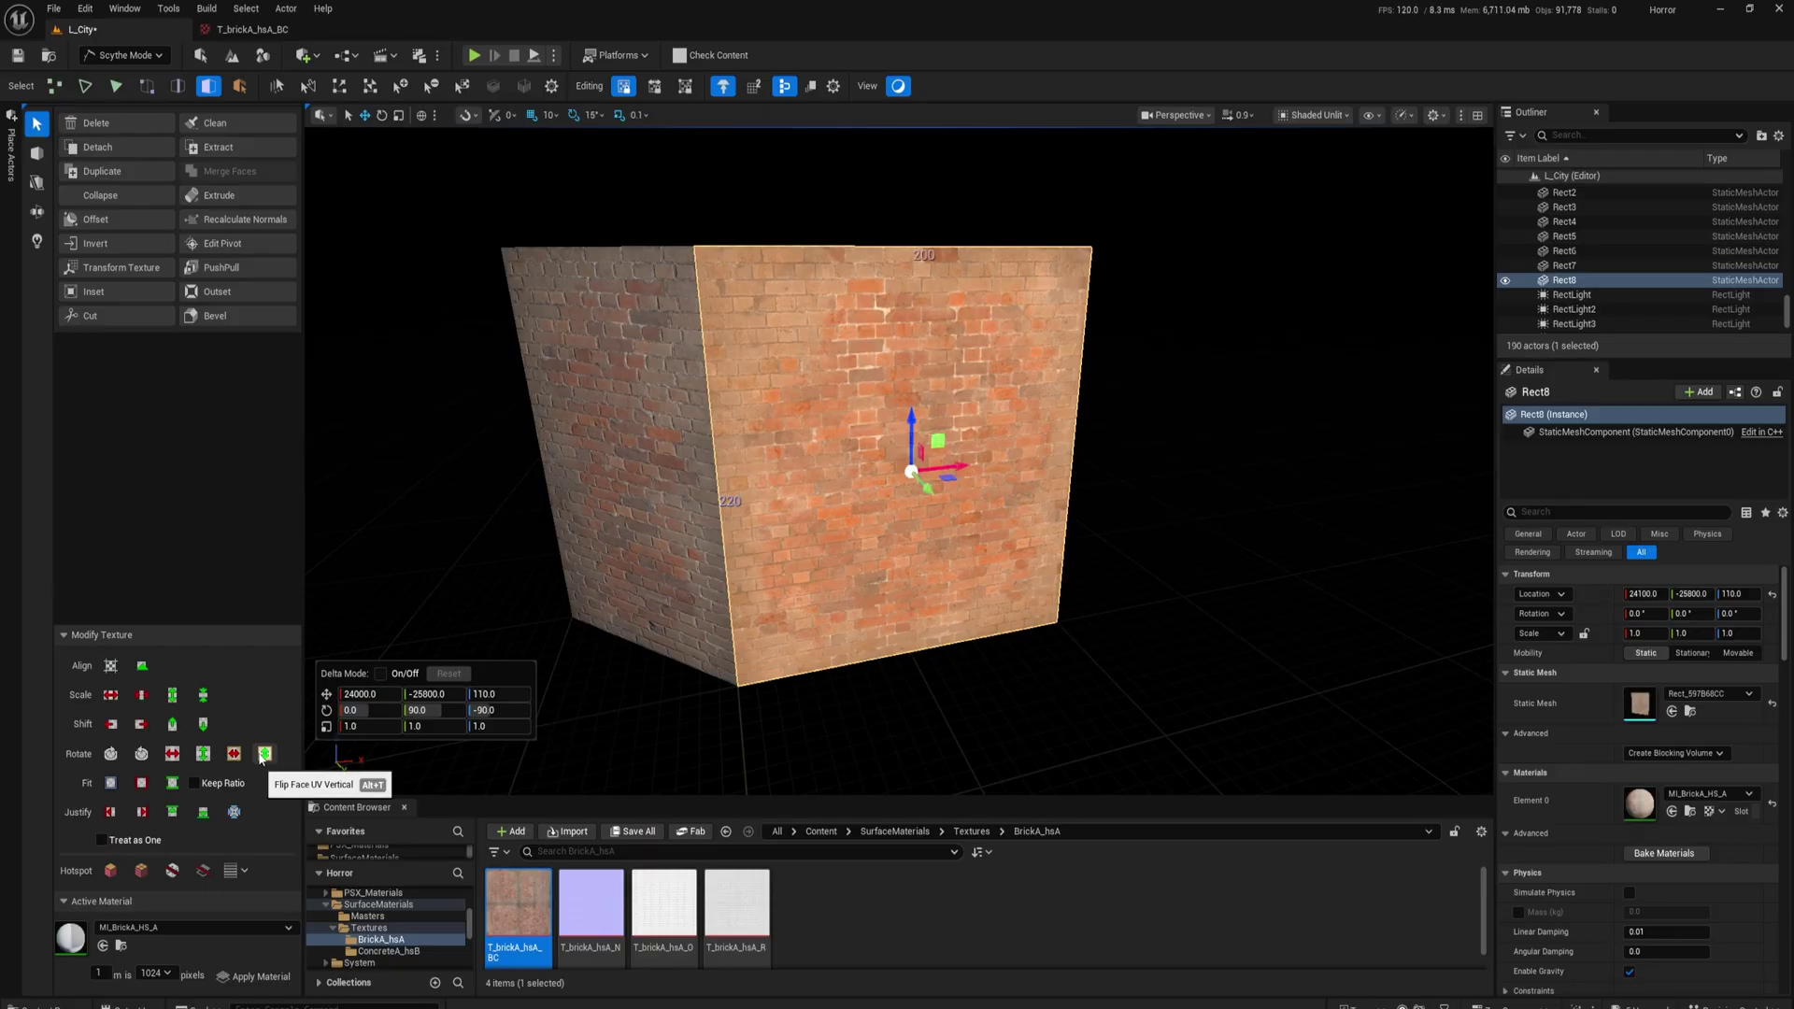
Step: Examine the T_brickA_hsA_BC texture sheet and compare its brick sections with the selected front face in the level
{"action": "mouse_move", "coordinate": [838, 682]}
{"action": "right_mouse_down"}
{"action": "mouse_move", "coordinate": [883, 681]}
{"action": "mouse_move", "coordinate": [827, 681]}
{"action": "mouse_move", "coordinate": [824, 658]}
{"action": "right_mouse_up"}
{"action": "key", "text": "w"}
{"action": "key", "text": "s"}
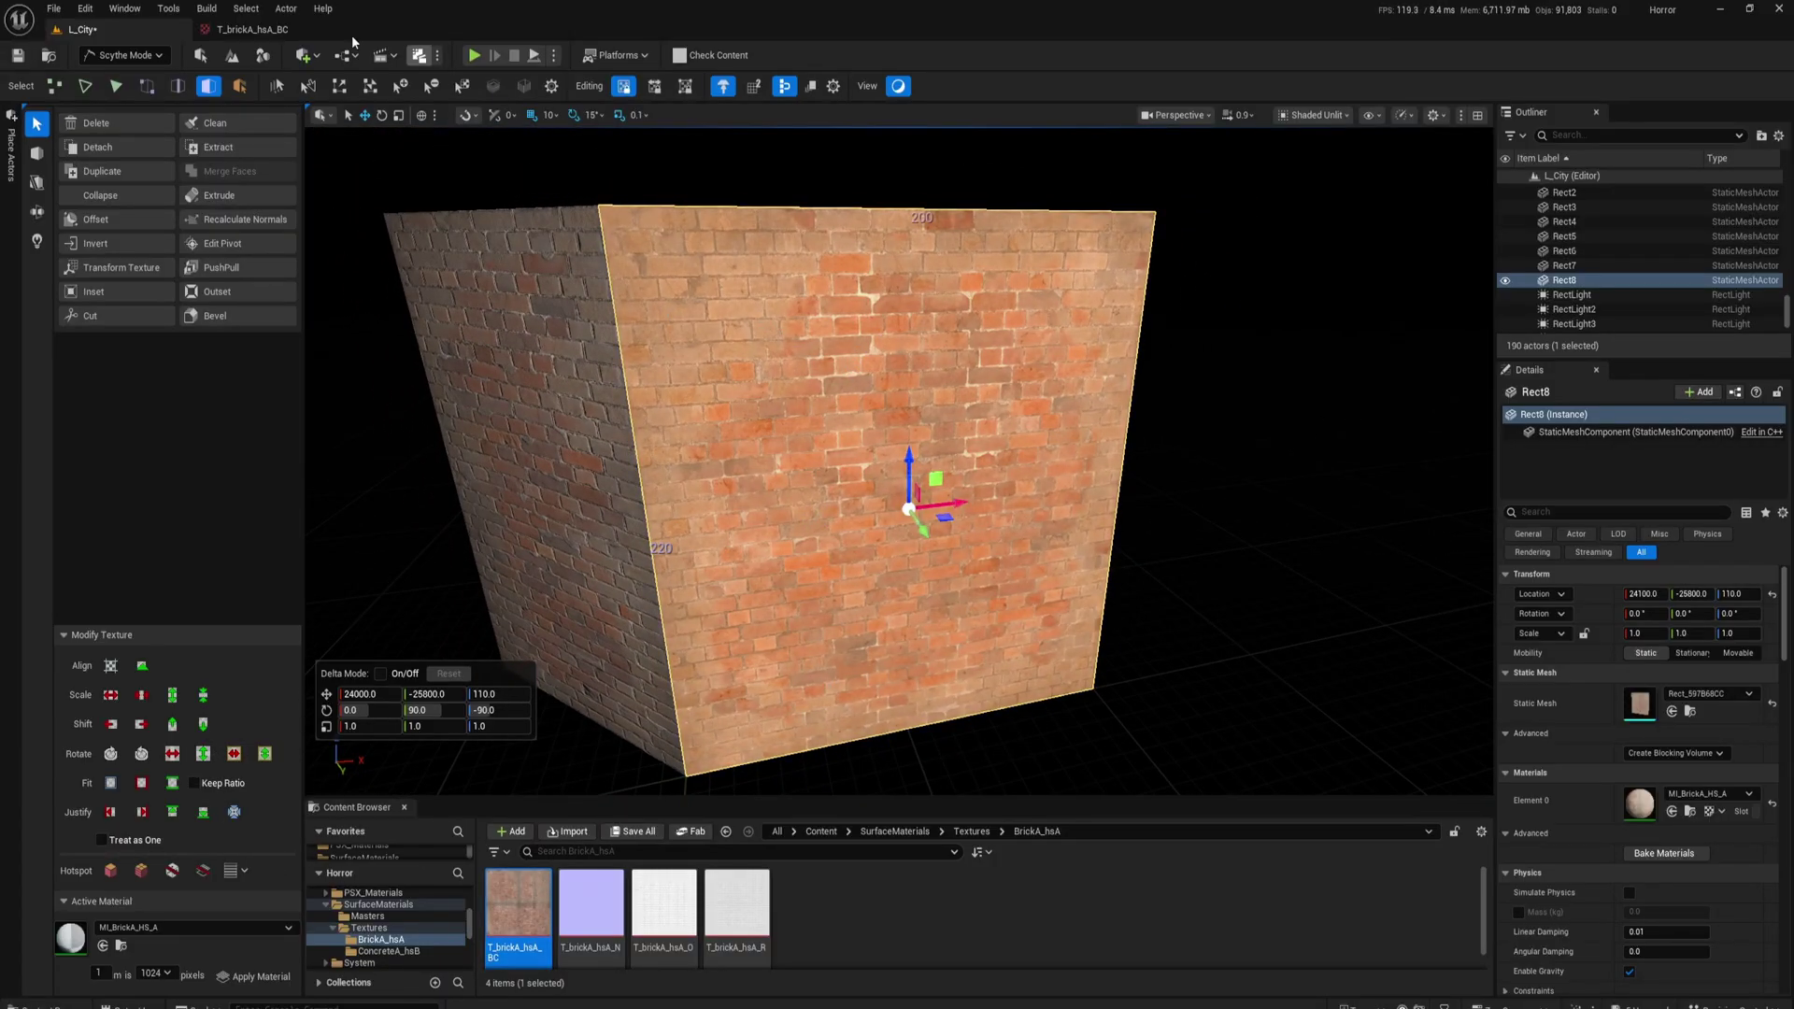
{"action": "left_click", "coordinate": [245, 28]}
{"action": "scroll", "coordinate": [549, 375], "scroll_direction": "down", "scroll_amount": 2}
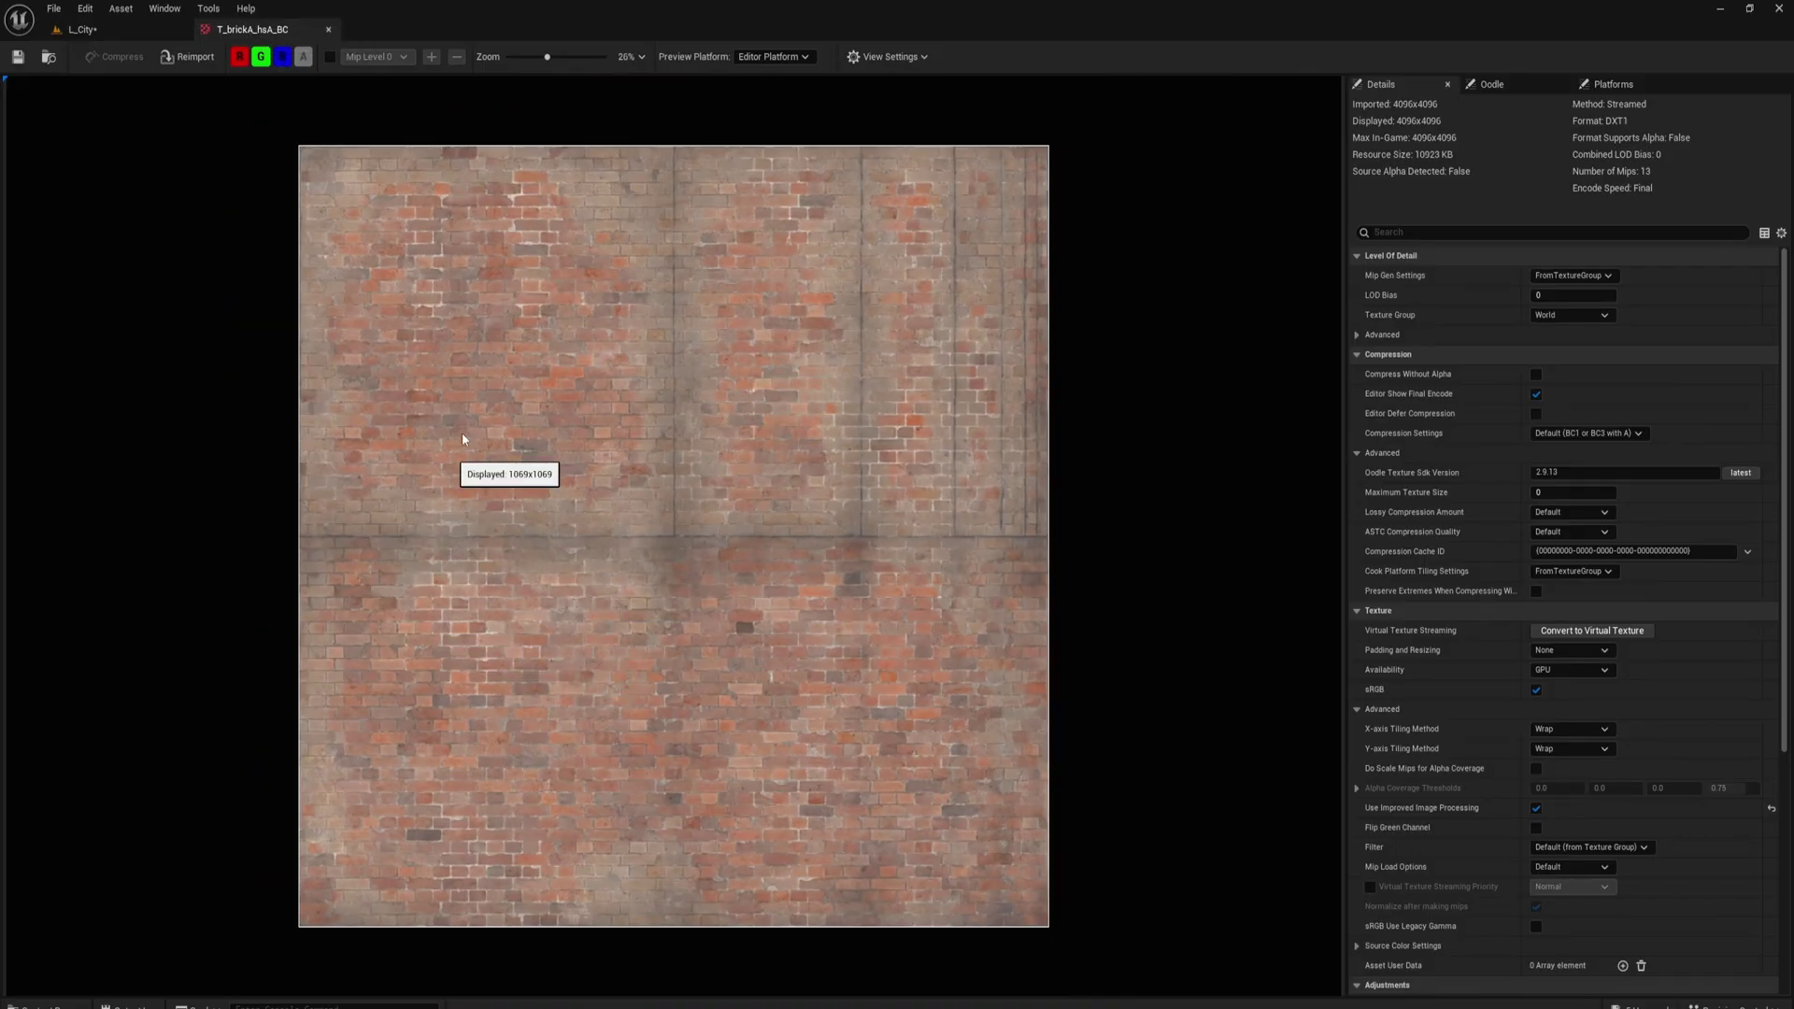
{"action": "scroll", "coordinate": [456, 416], "scroll_direction": "up", "scroll_amount": 1}
{"action": "scroll", "coordinate": [546, 396], "scroll_direction": "down", "scroll_amount": 2}
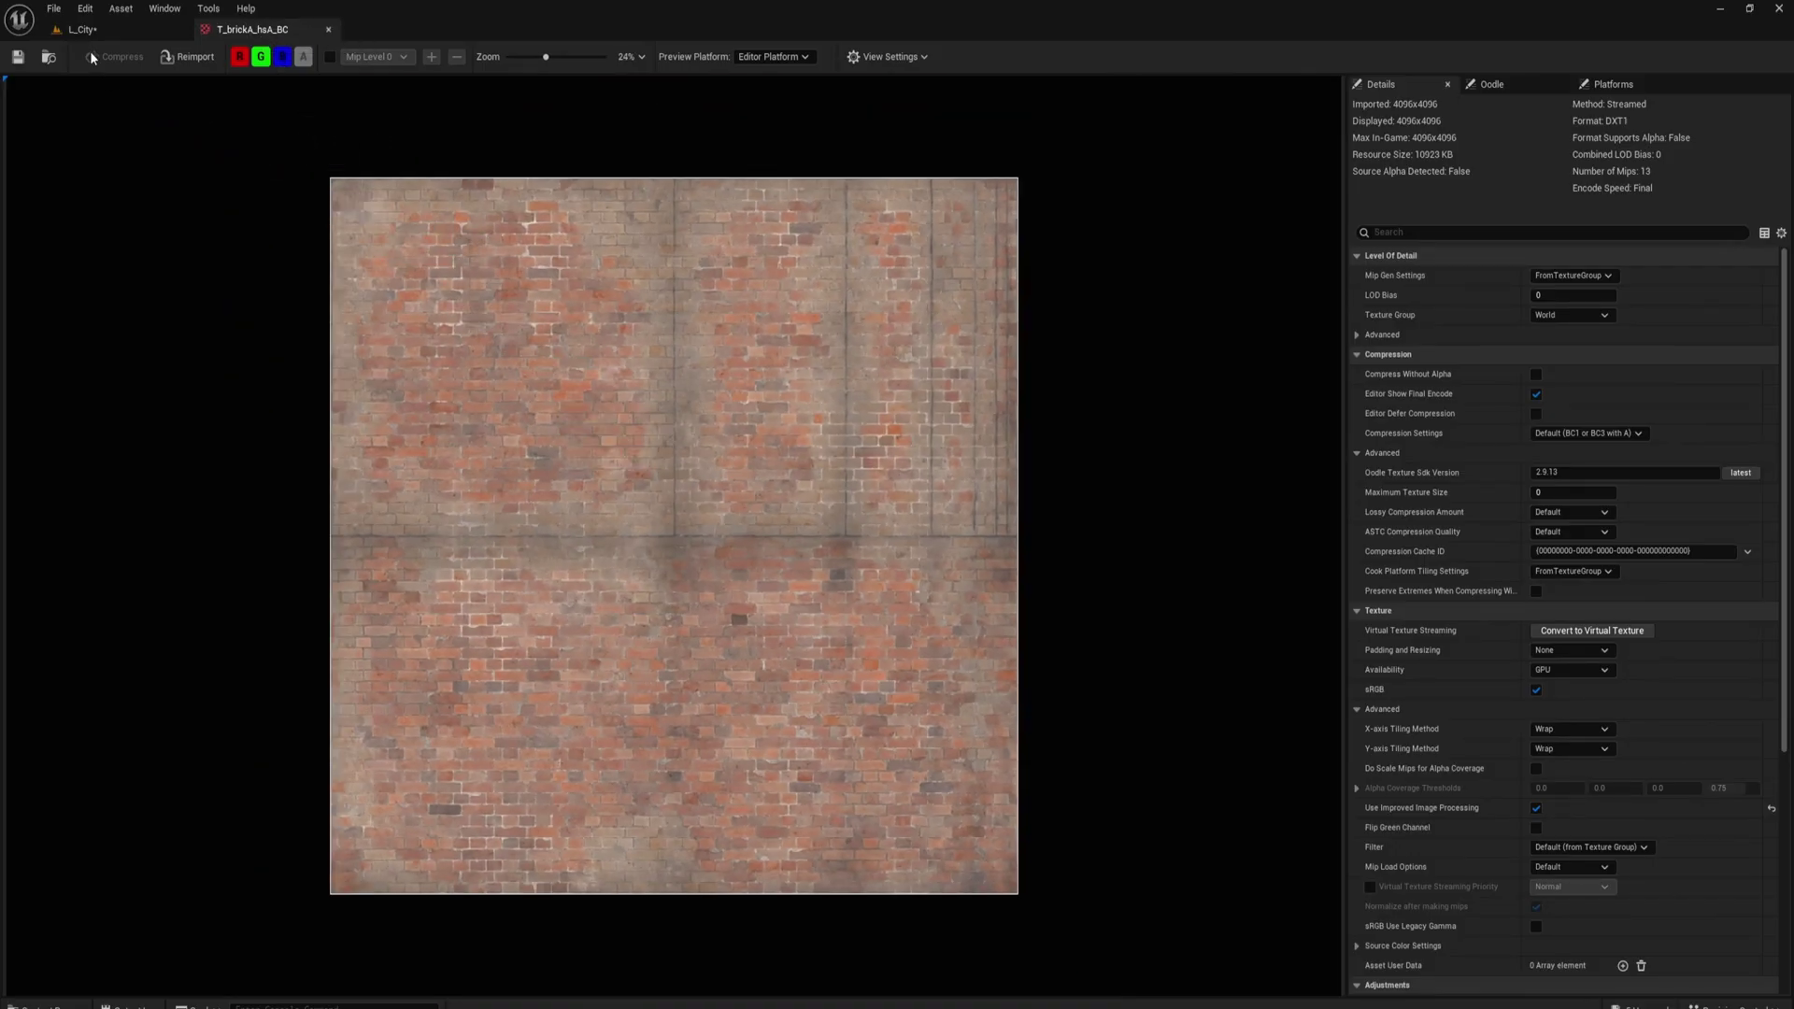
{"action": "left_click", "coordinate": [153, 27]}
{"action": "left_click", "coordinate": [245, 29]}
{"action": "left_click", "coordinate": [112, 29]}
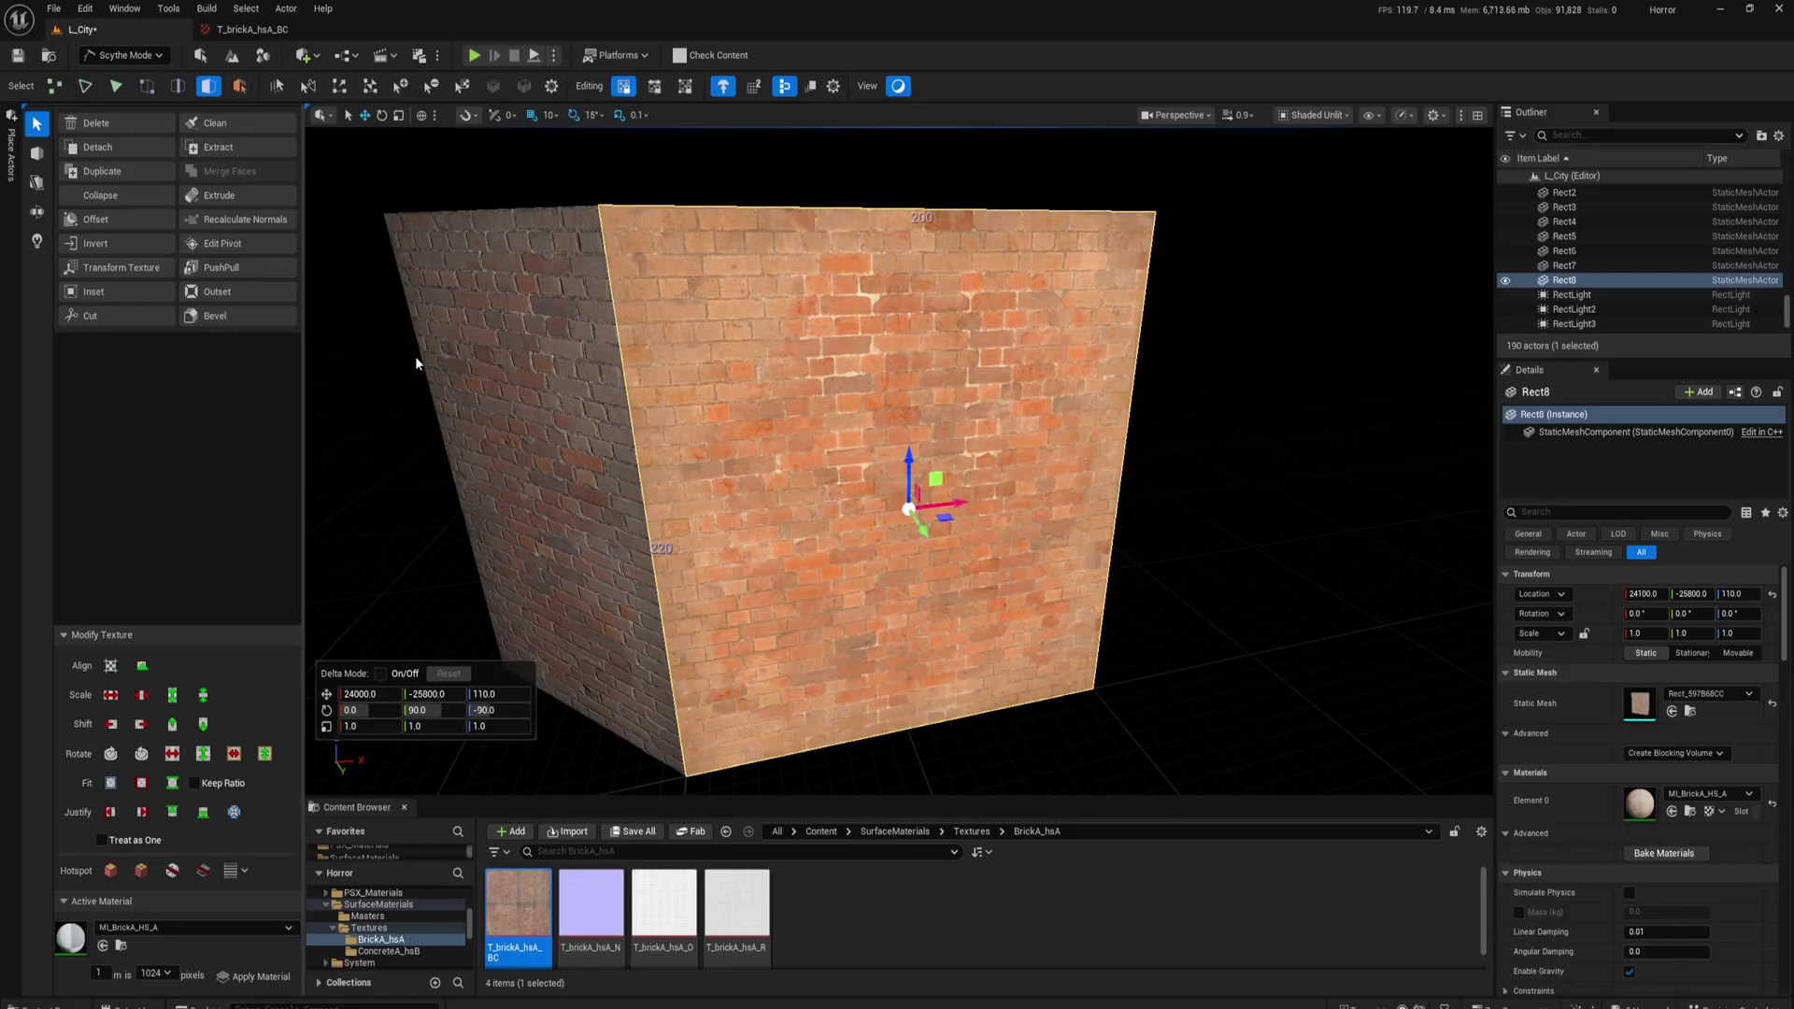
Step: Flip the front brick face's UVs horizontally within their region and compare the face with the T_brickA_hsA_BC texture
{"action": "left_click", "coordinate": [234, 754]}
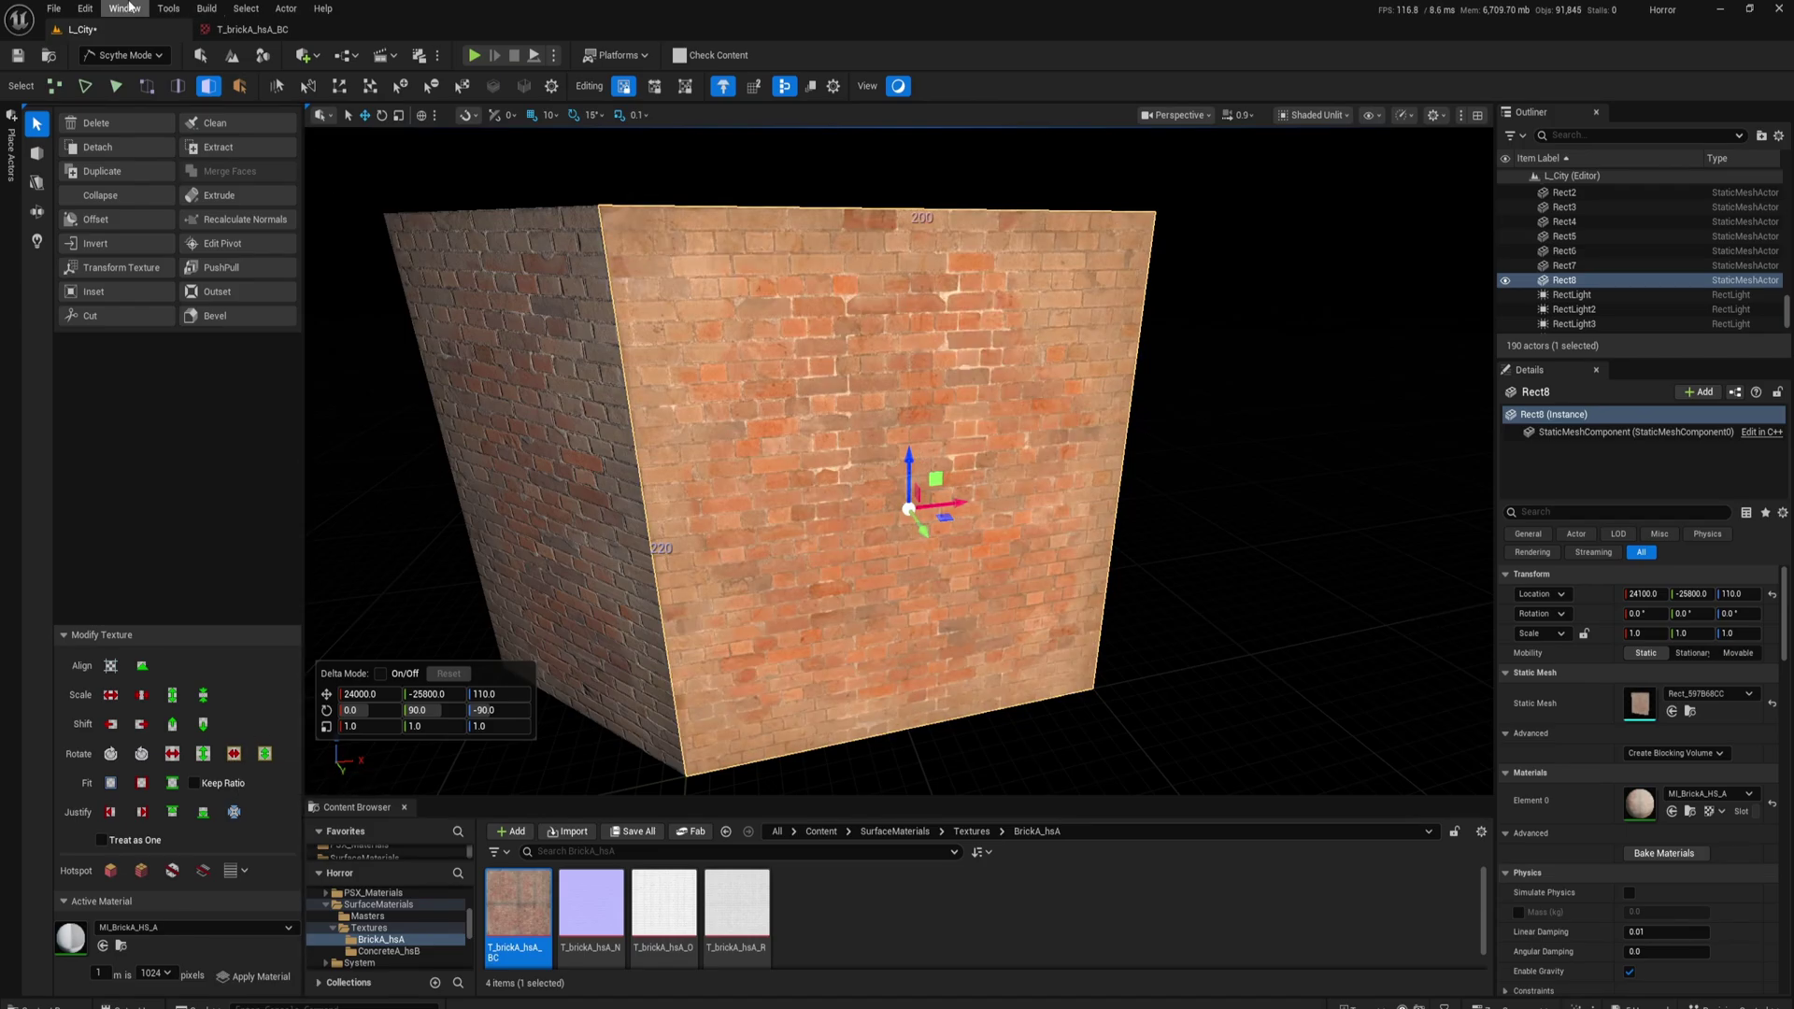
{"action": "left_click", "coordinate": [210, 36]}
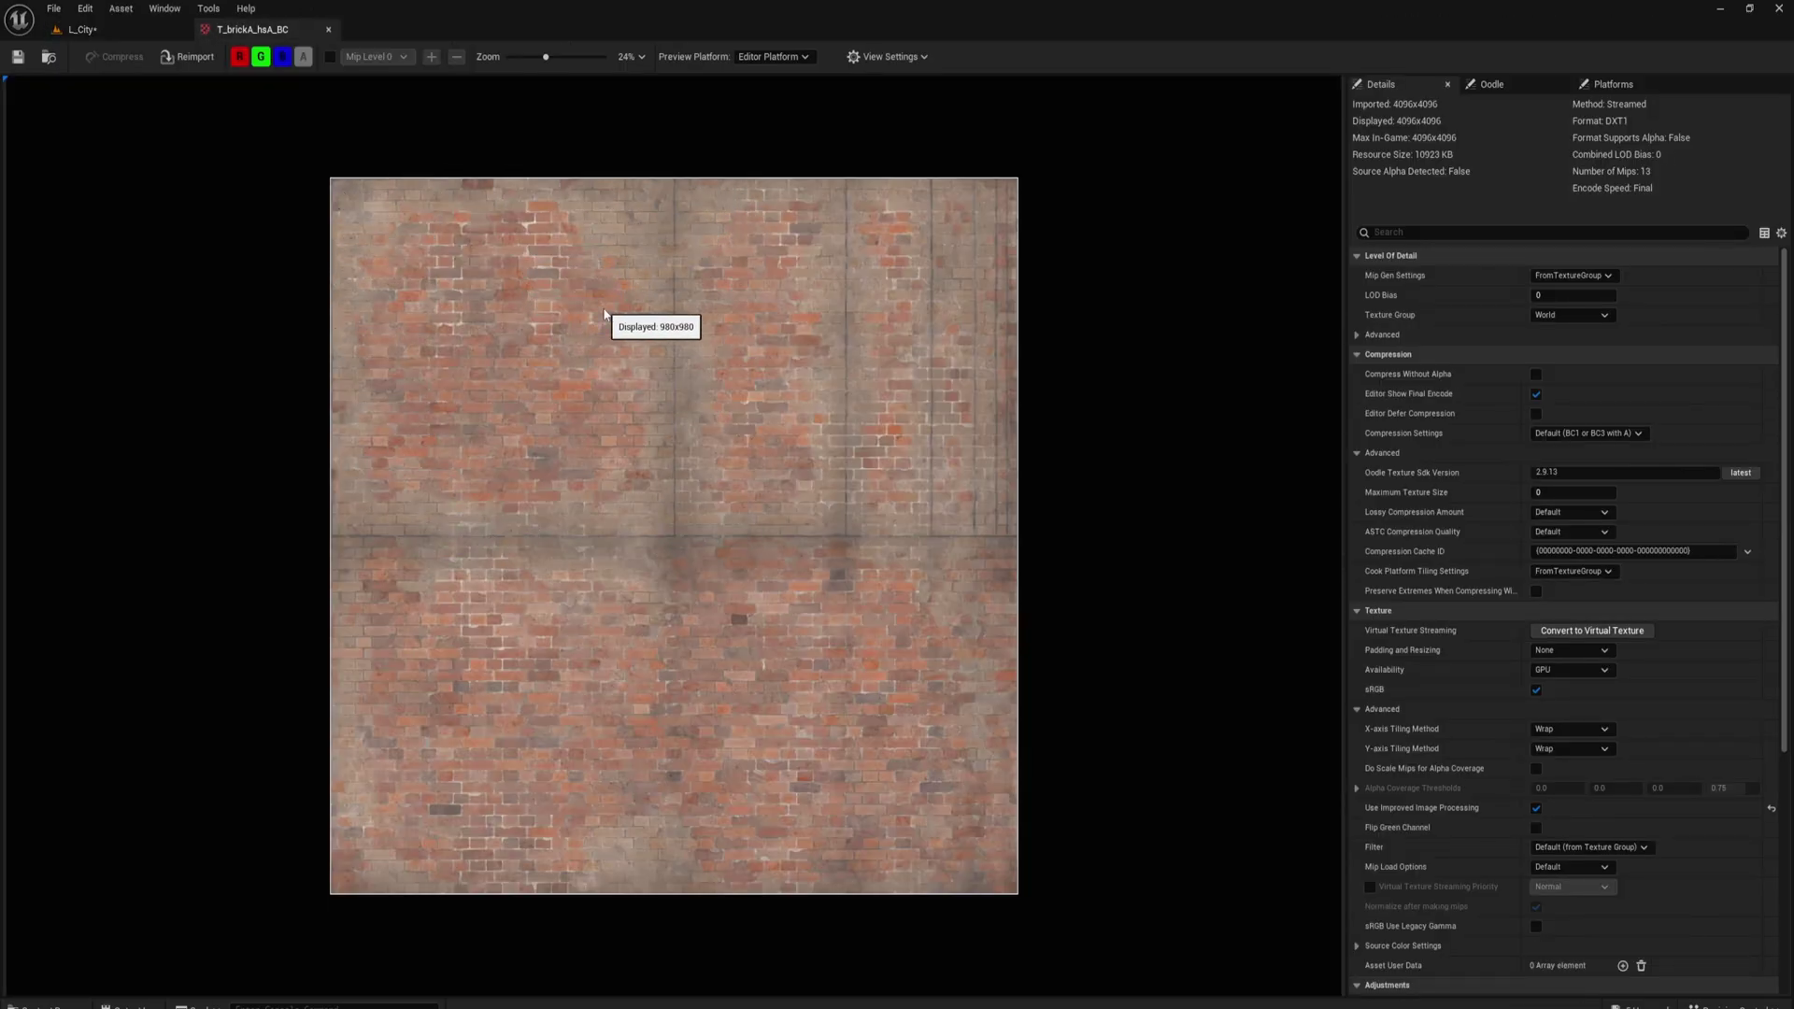
{"action": "left_click", "coordinate": [120, 32]}
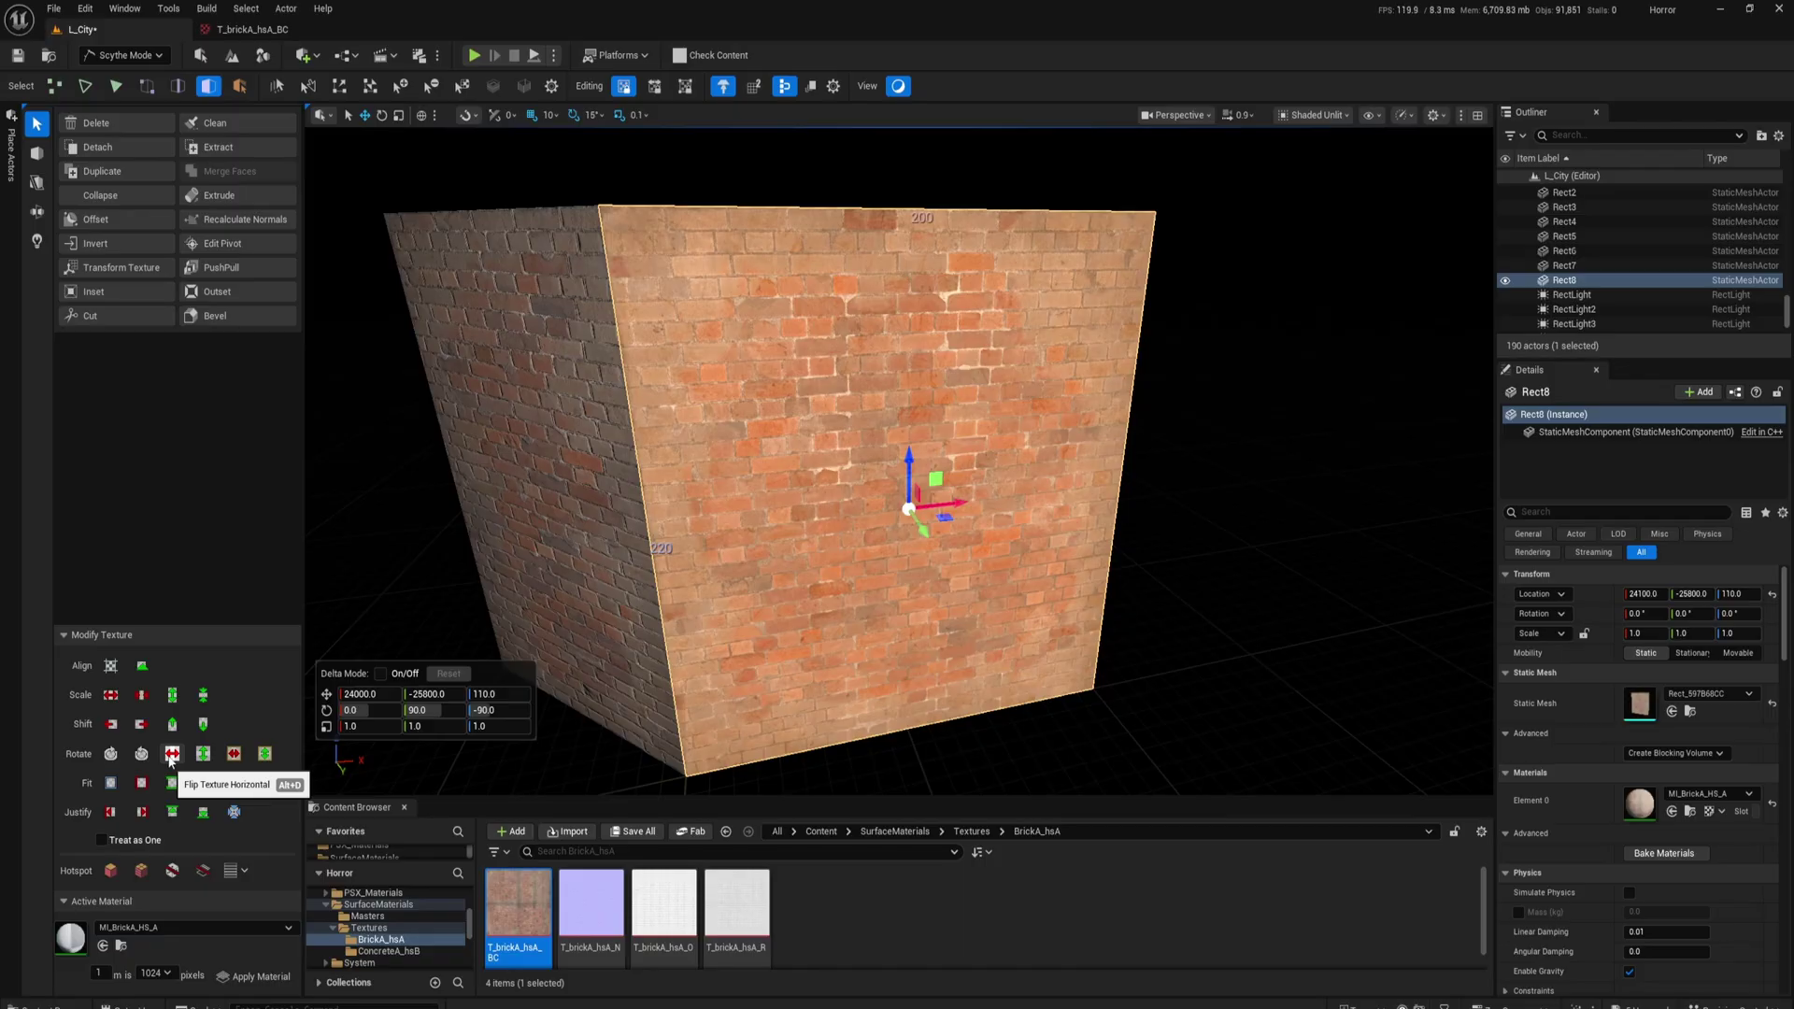
Step: Flip the whole texture horizontally on the front brick face and check the shifted region against the texture sheet
{"action": "left_click", "coordinate": [171, 755]}
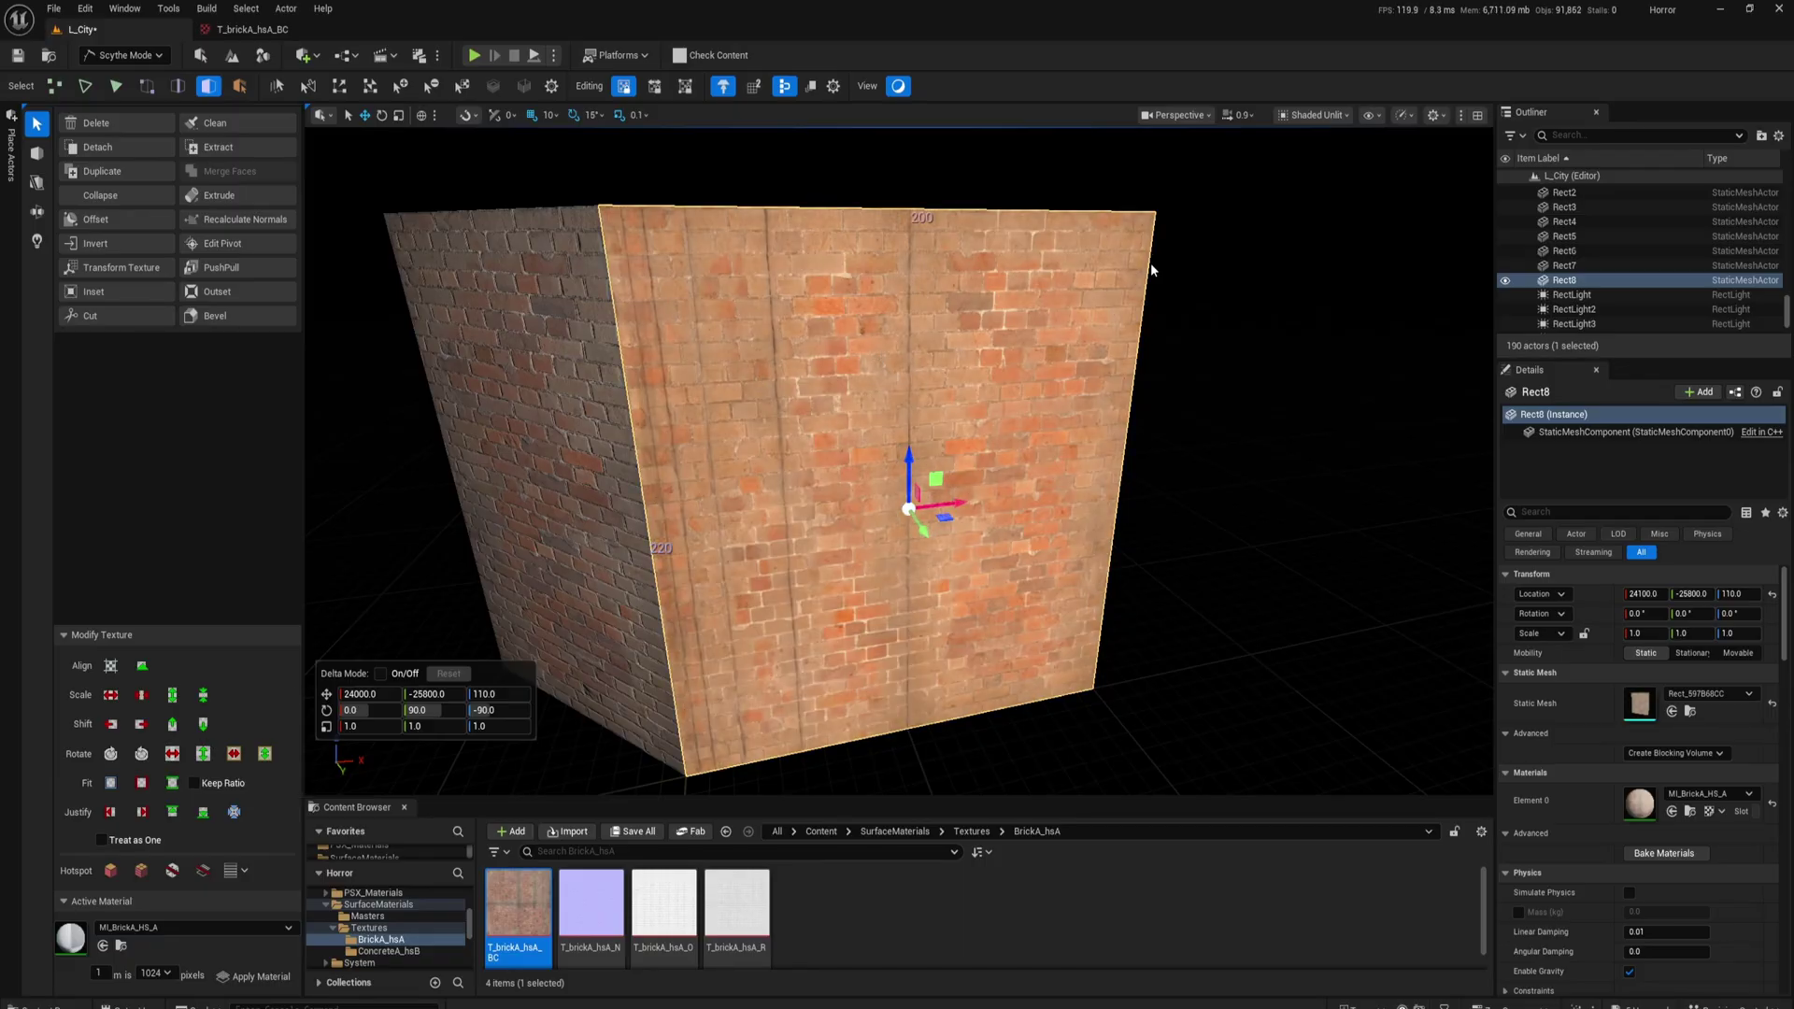
{"action": "left_click", "coordinate": [235, 36]}
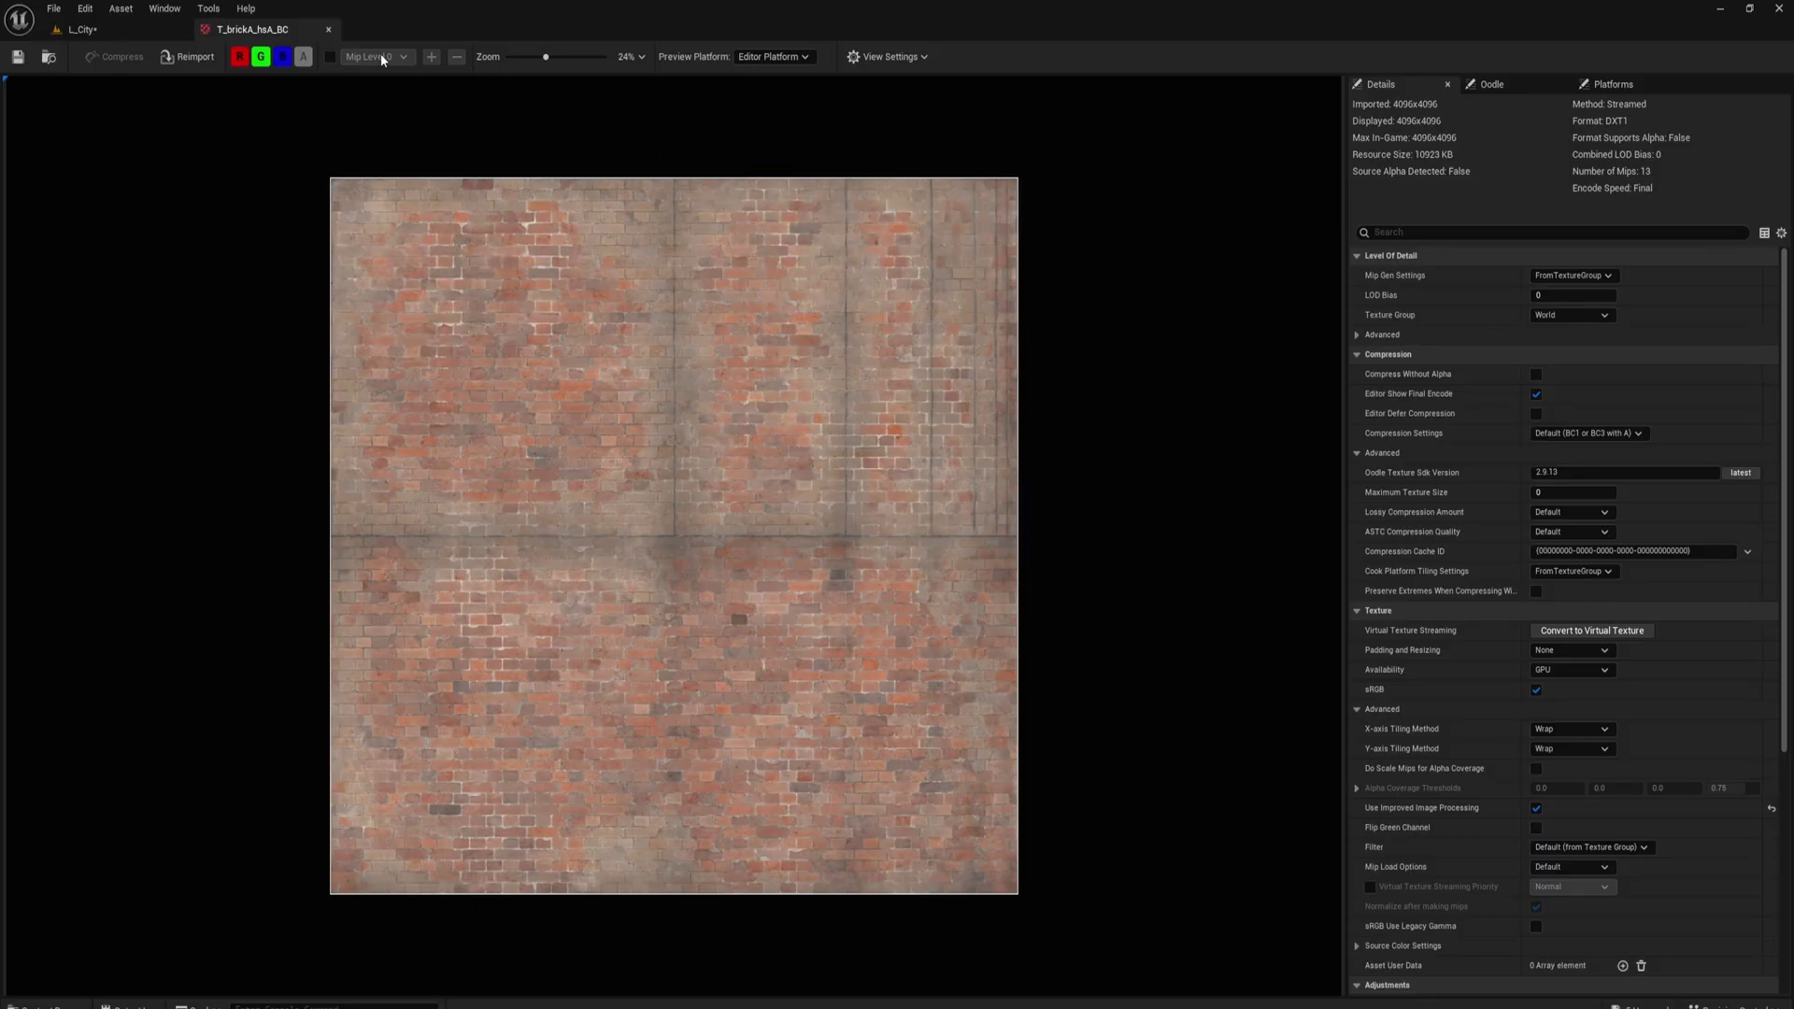
{"action": "left_click", "coordinate": [82, 29]}
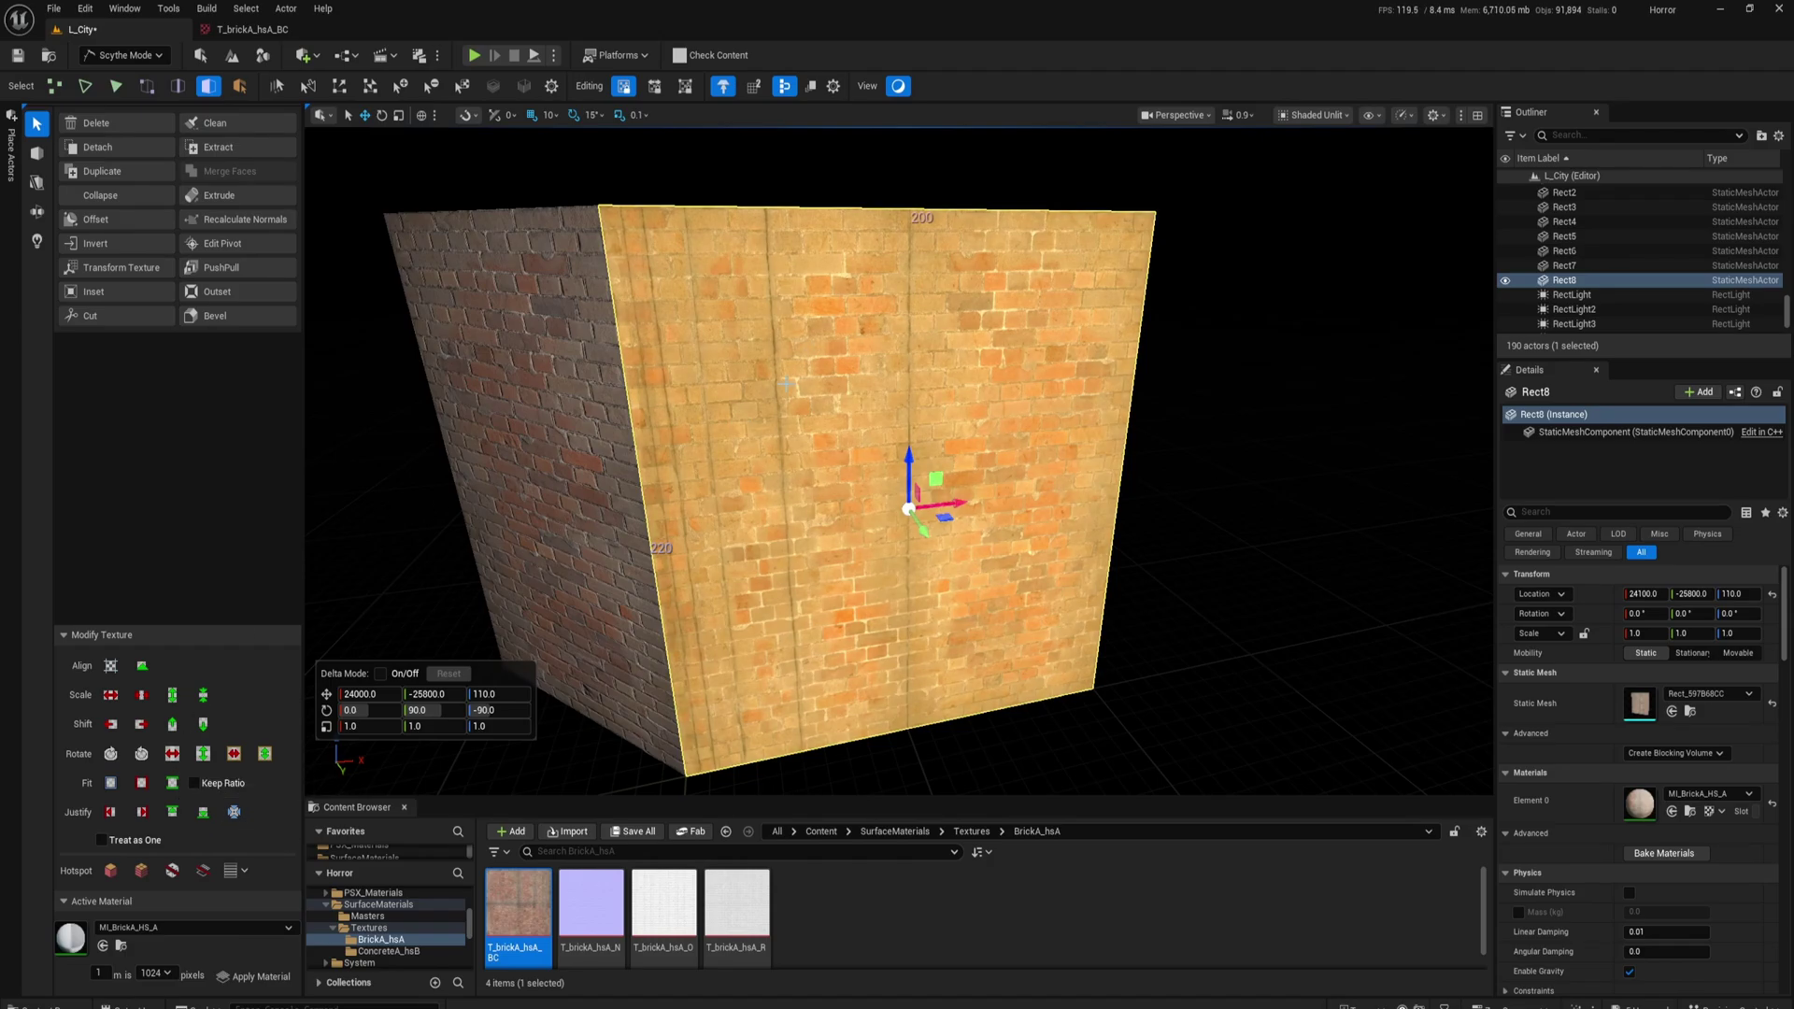
Step: Look over the front brick face and apply Flip Texture Horizontal to it once more
{"action": "key", "text": "s"}
{"action": "right_click_drag", "start_coordinate": [798, 393], "coordinate": [817, 391]}
{"action": "key", "text": "w"}
{"action": "key", "text": "w"}
{"action": "key", "text": "s"}
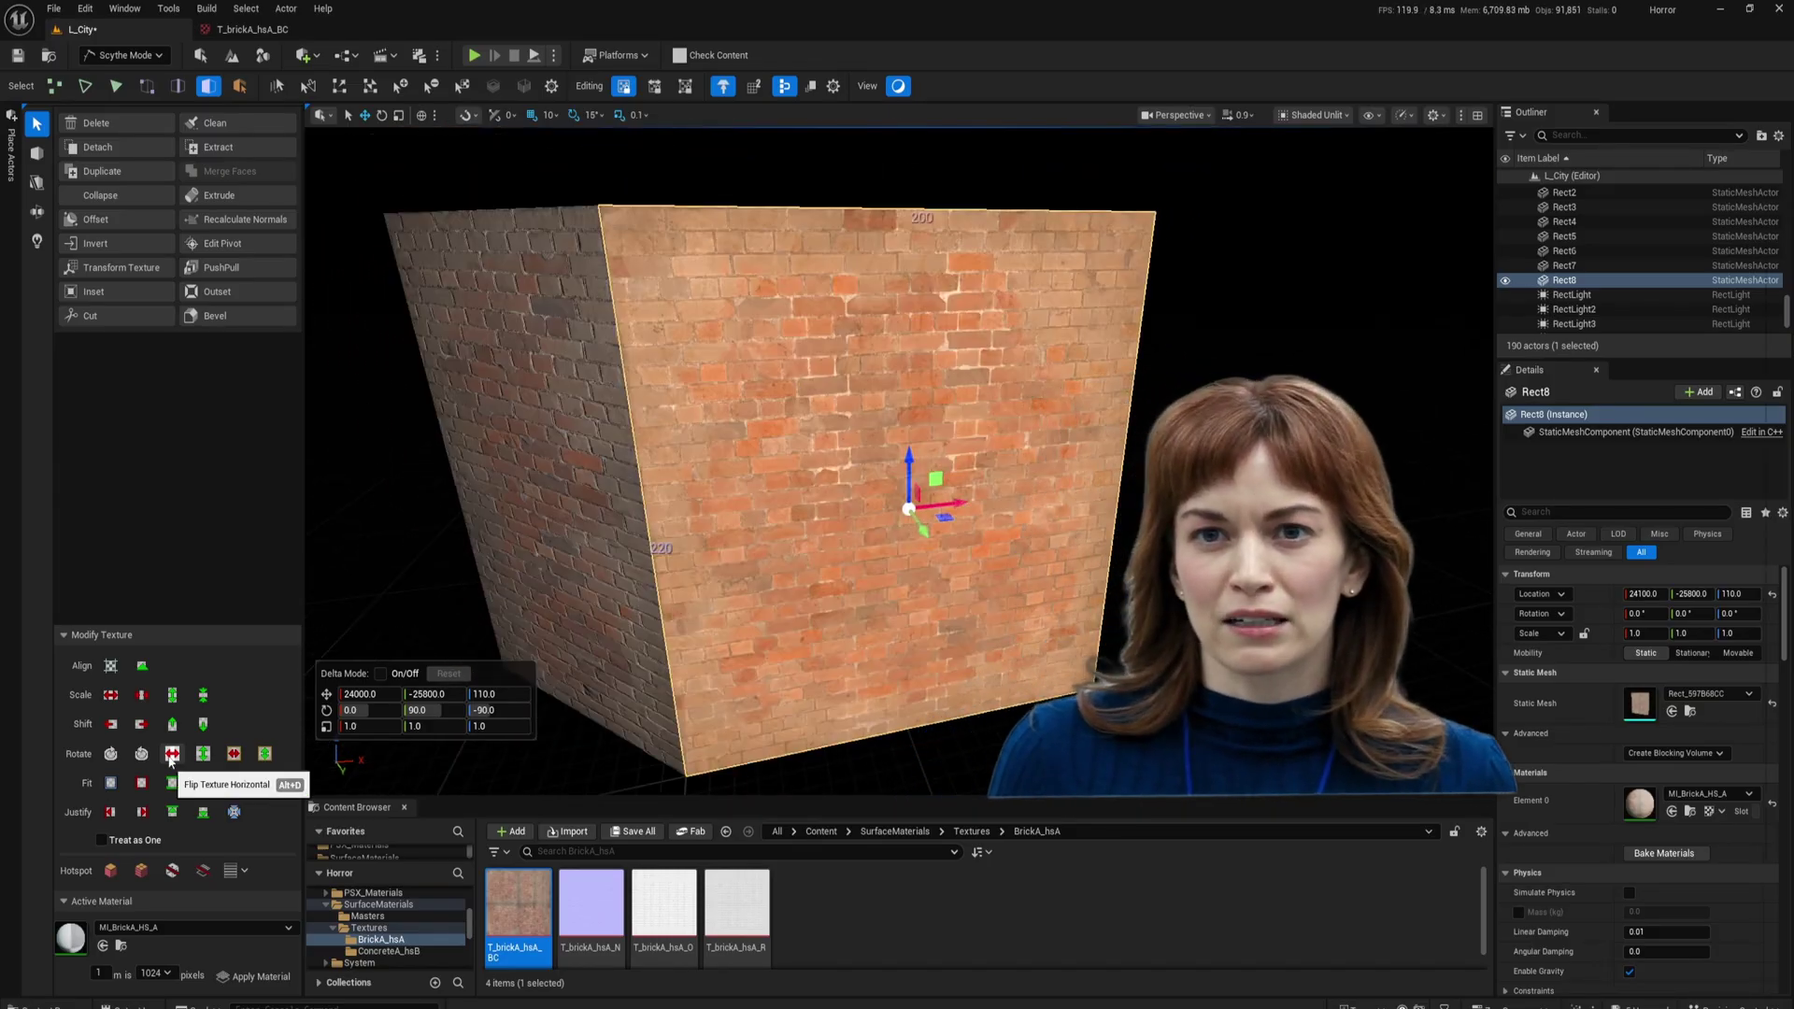
{"action": "left_click", "coordinate": [171, 755]}
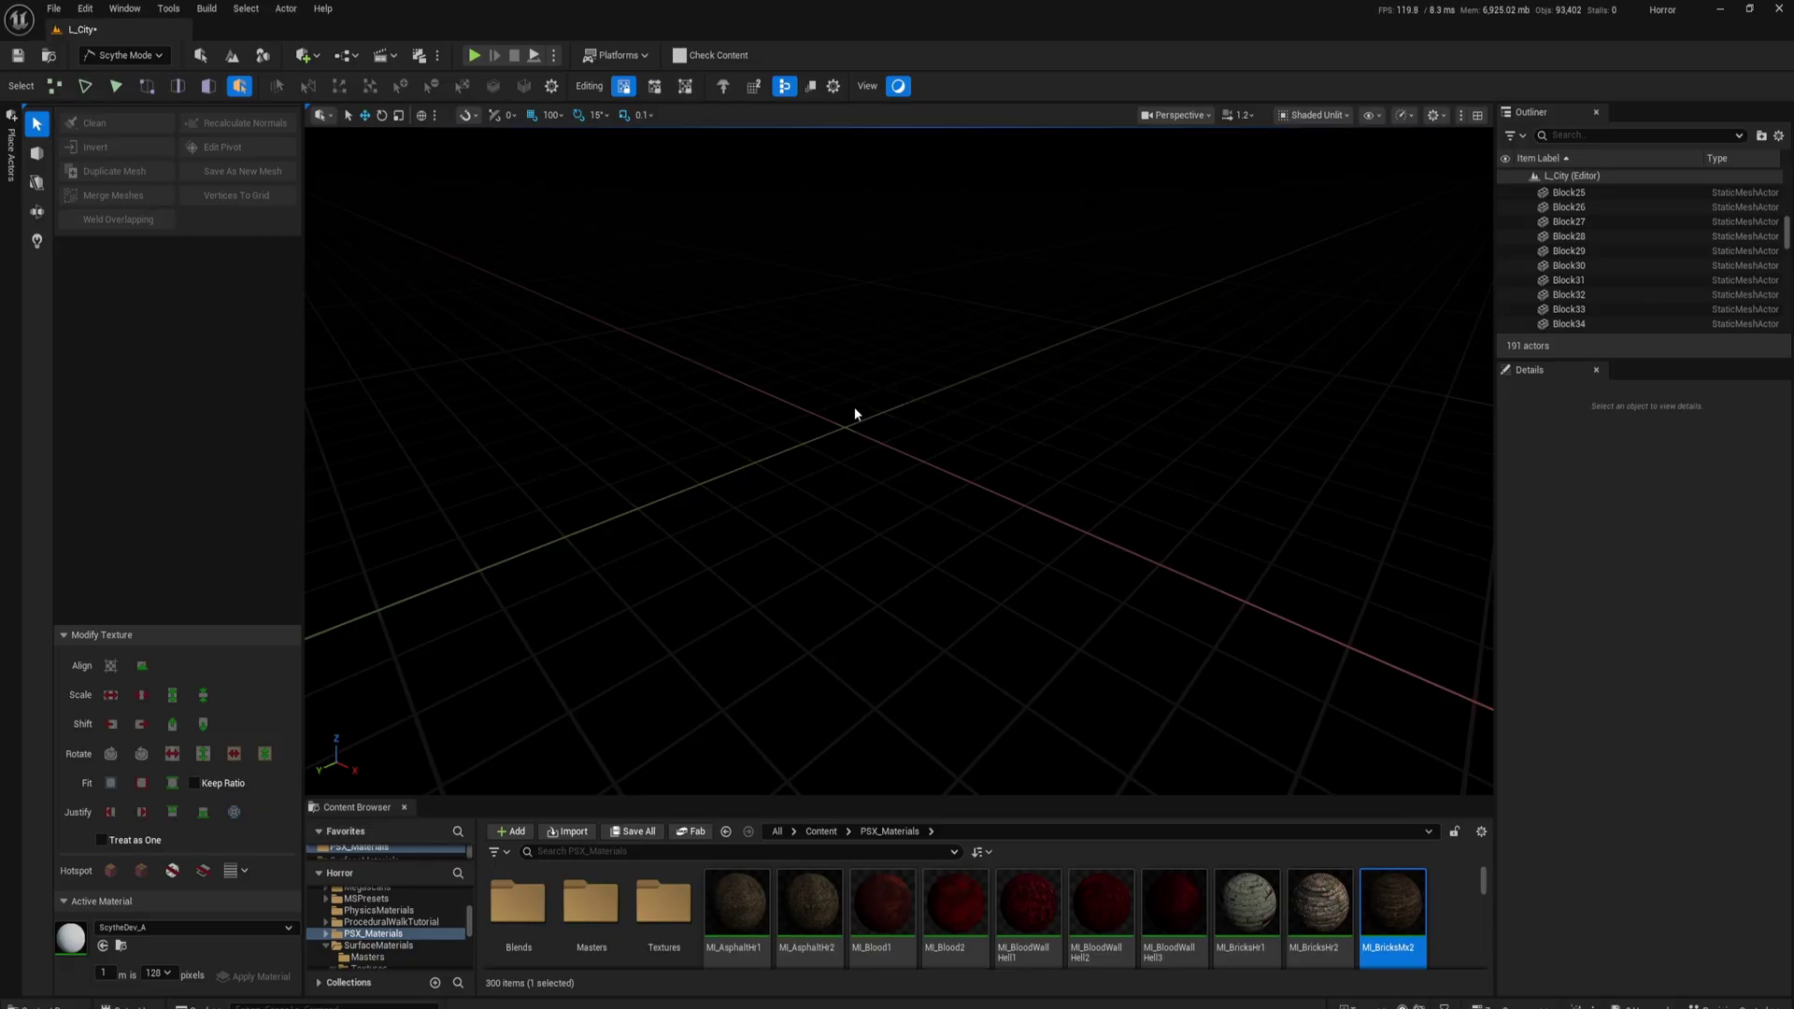
Step: Set the default active material in Scythe's project settings to MI_BricksMx2 and close the settings
{"action": "left_click", "coordinate": [833, 92]}
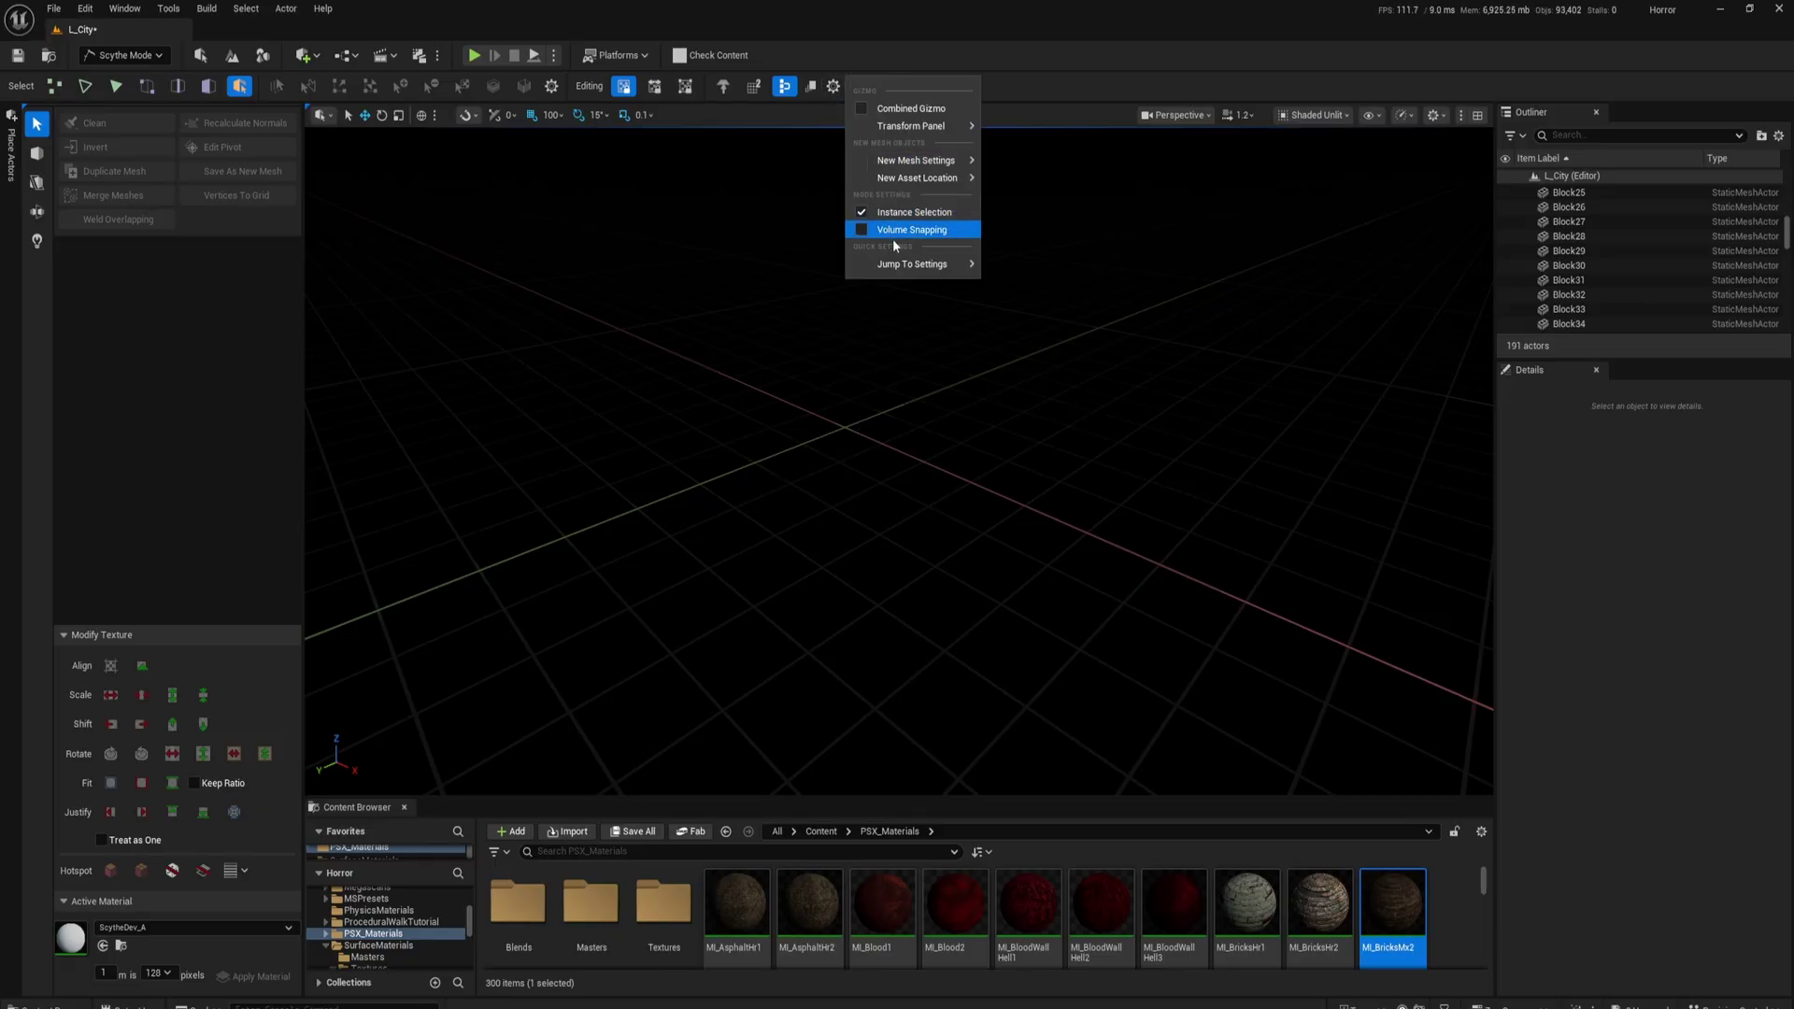
{"action": "mouse_move", "coordinate": [935, 265]}
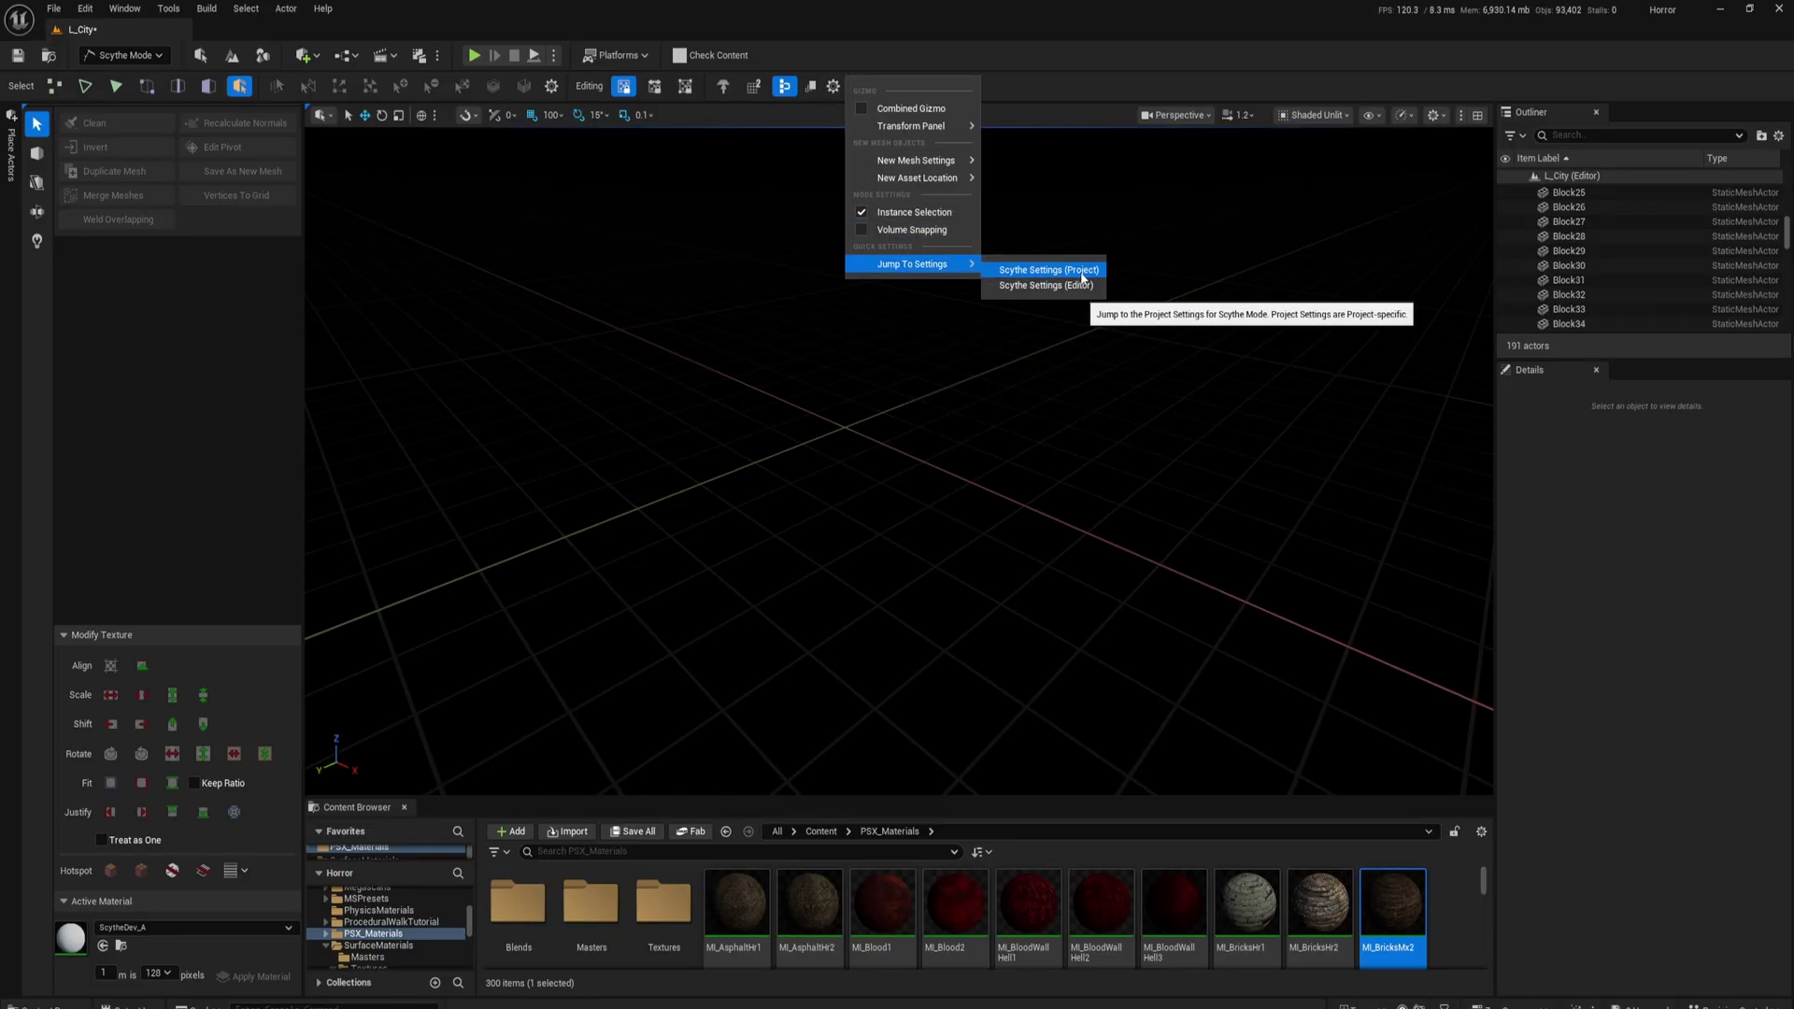
{"action": "left_click", "coordinate": [1045, 271]}
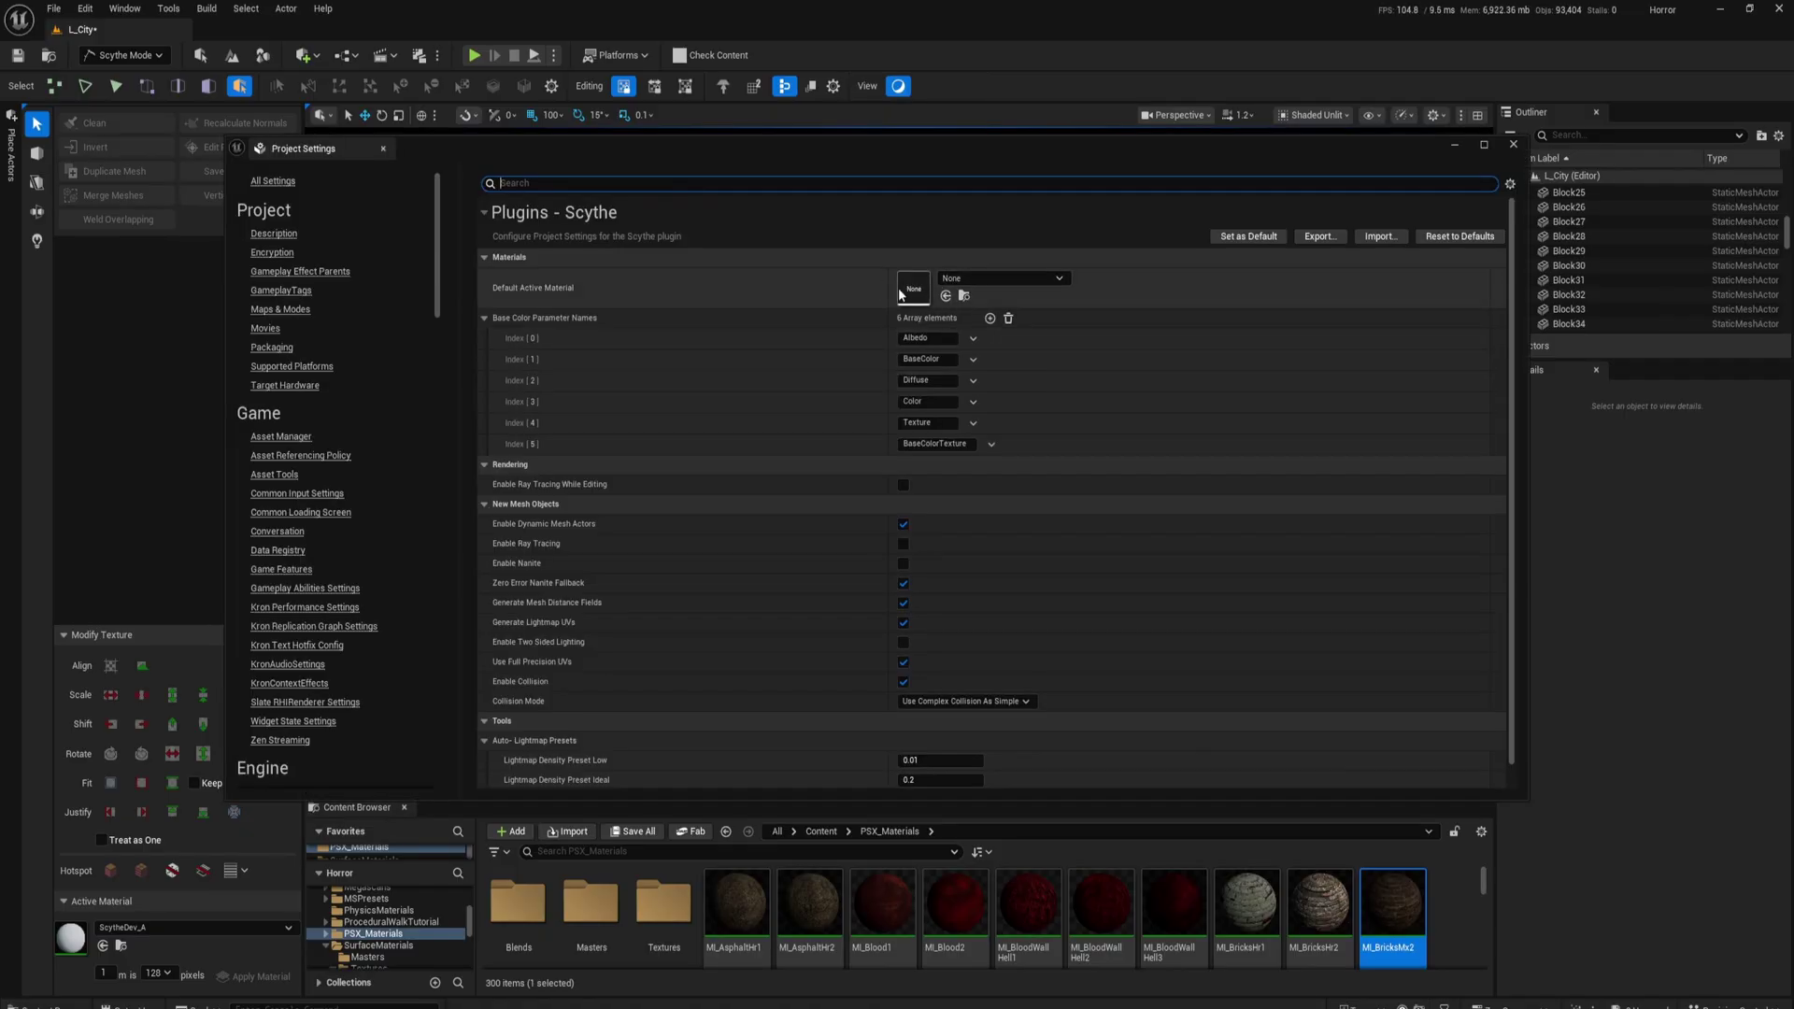
{"action": "left_click_drag", "start_coordinate": [1392, 902], "coordinate": [963, 283]}
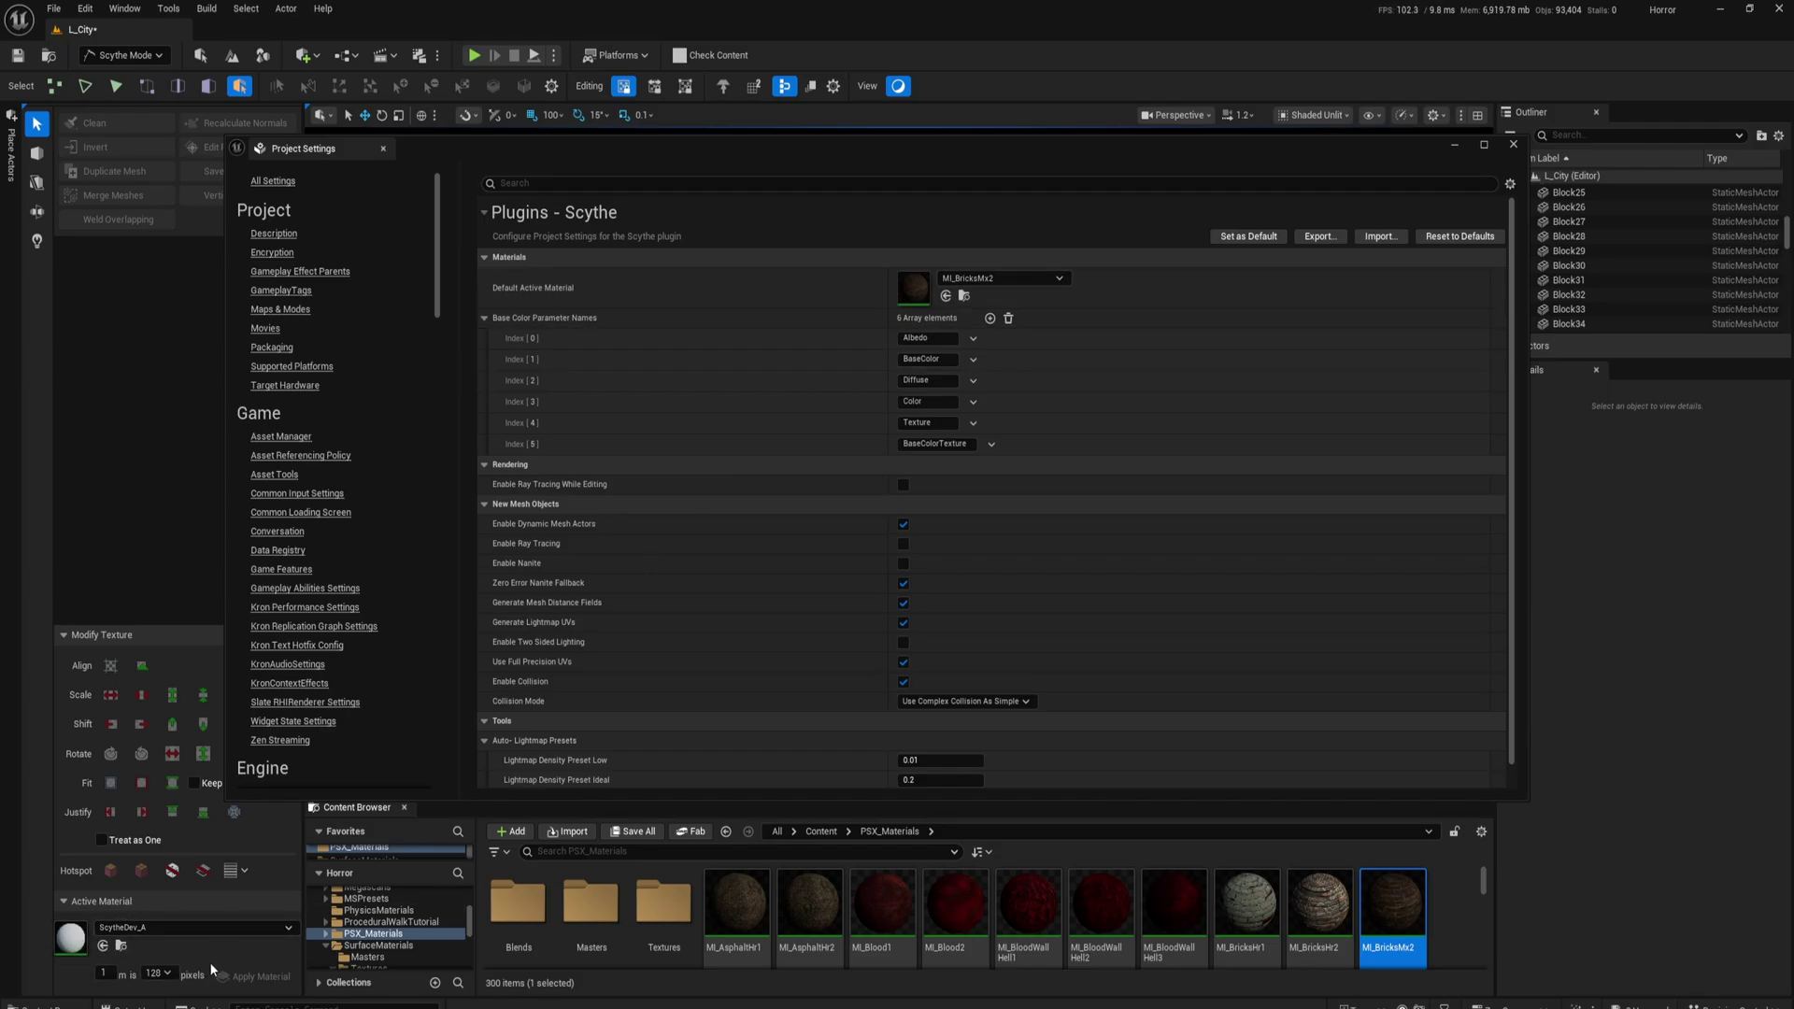
{"action": "left_click_drag", "start_coordinate": [1050, 150], "coordinate": [974, 265]}
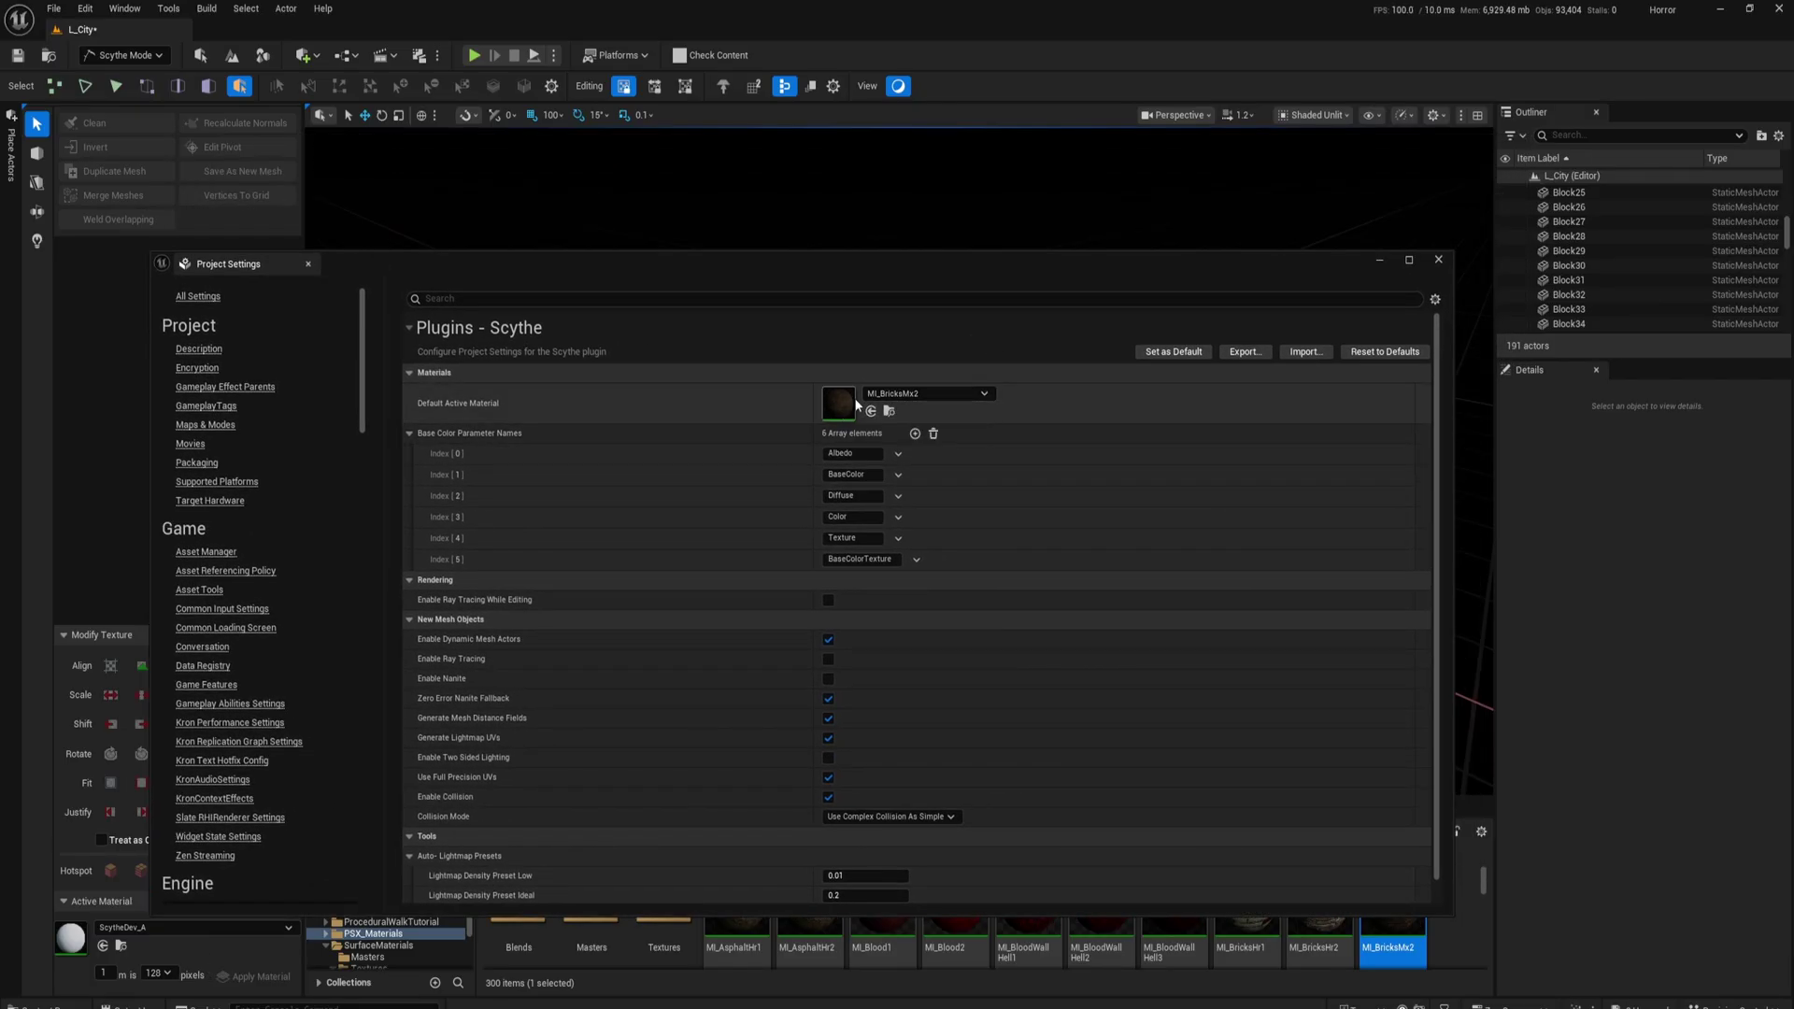
{"action": "left_click", "coordinate": [1445, 261]}
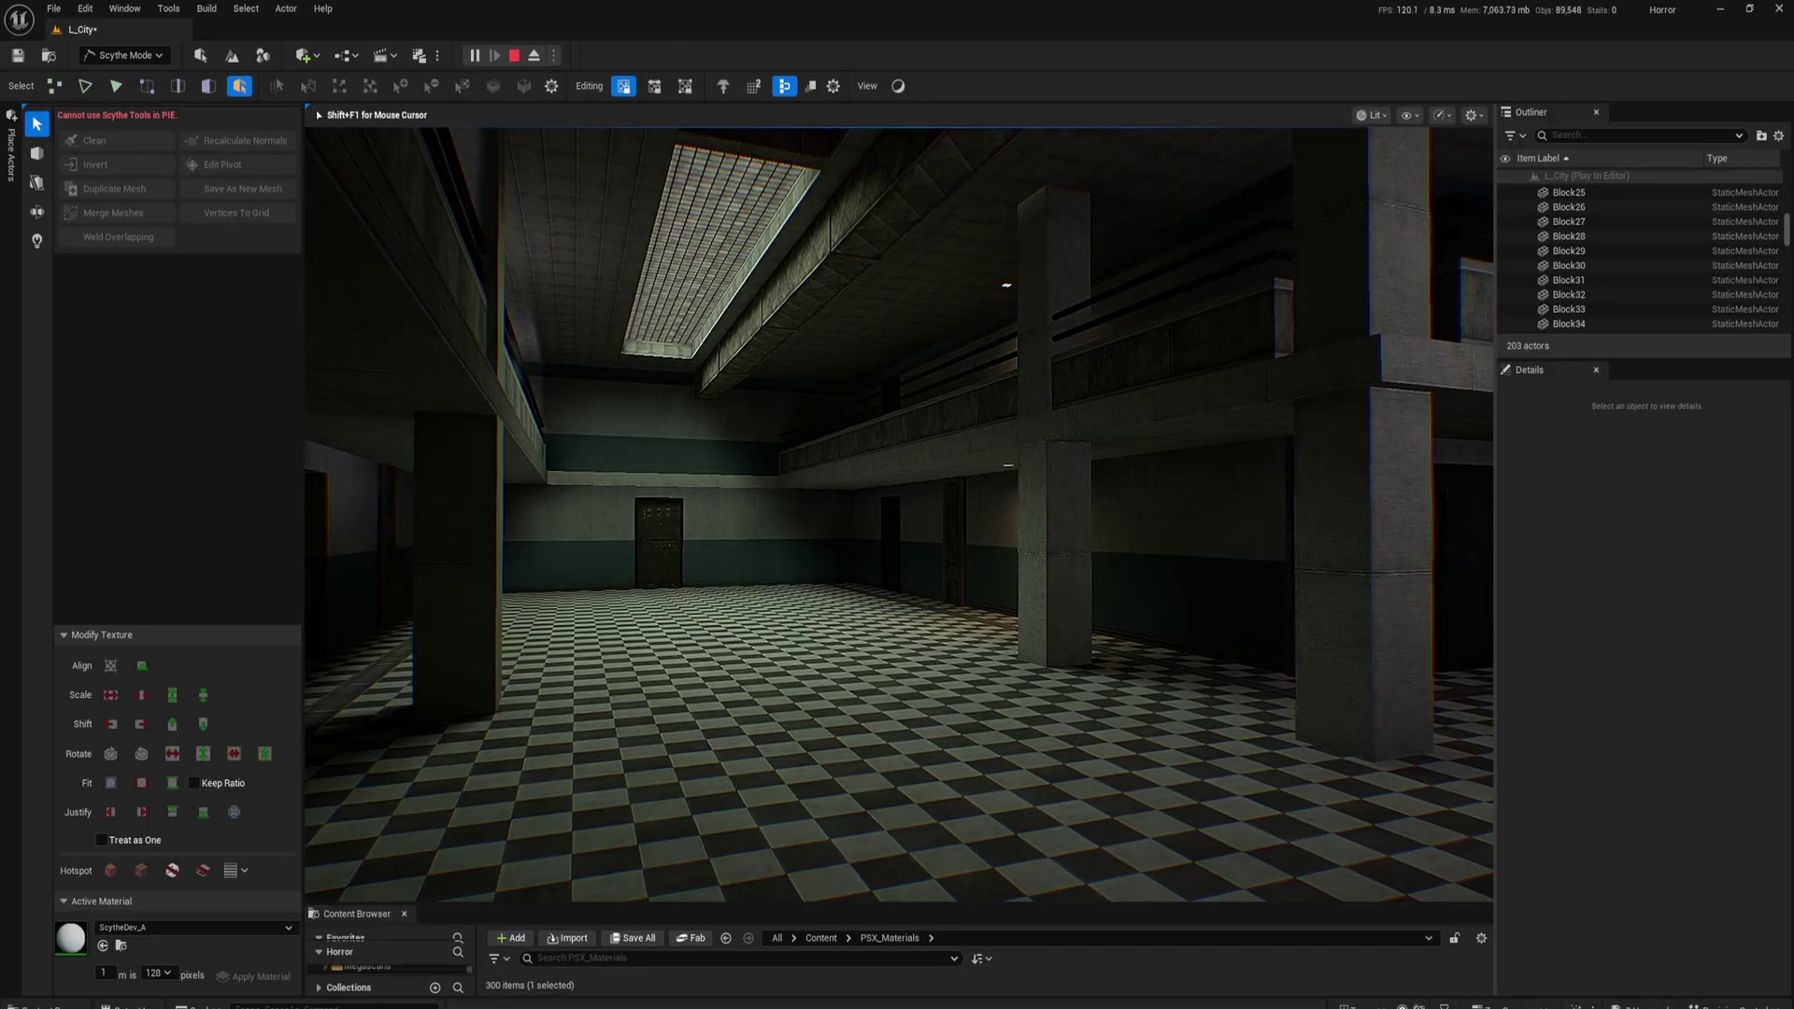